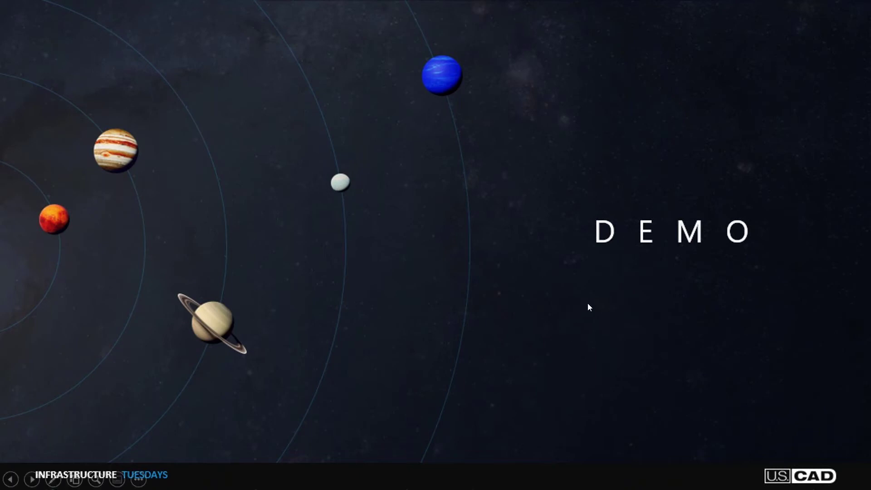
# Switch to Drawing4.dwg in Civil 3D and create a new property set definition named DeleteMe in the Style Manager
pyautogui.hotkey('alt', 'Tab')
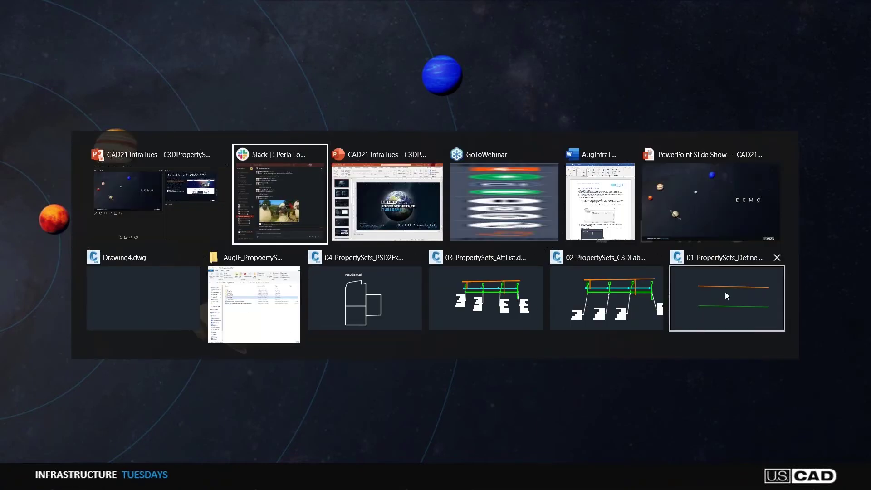
pyautogui.click(150, 278)
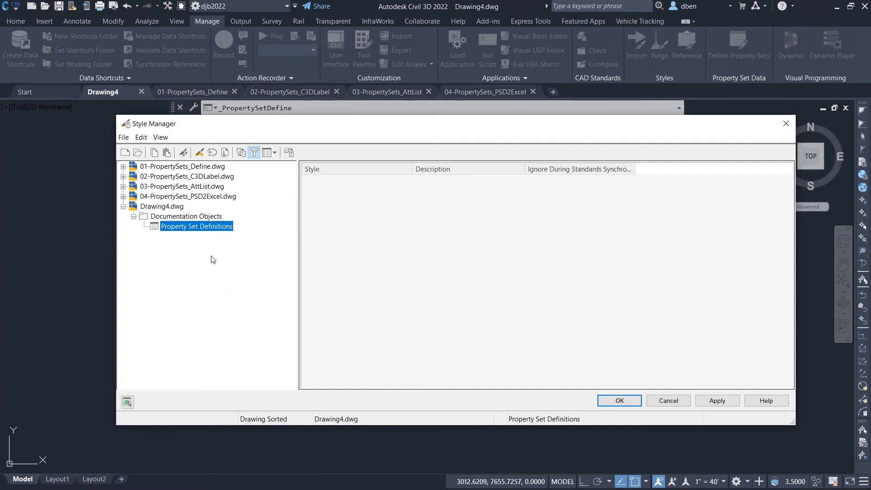
pyautogui.rightClick(186, 226)
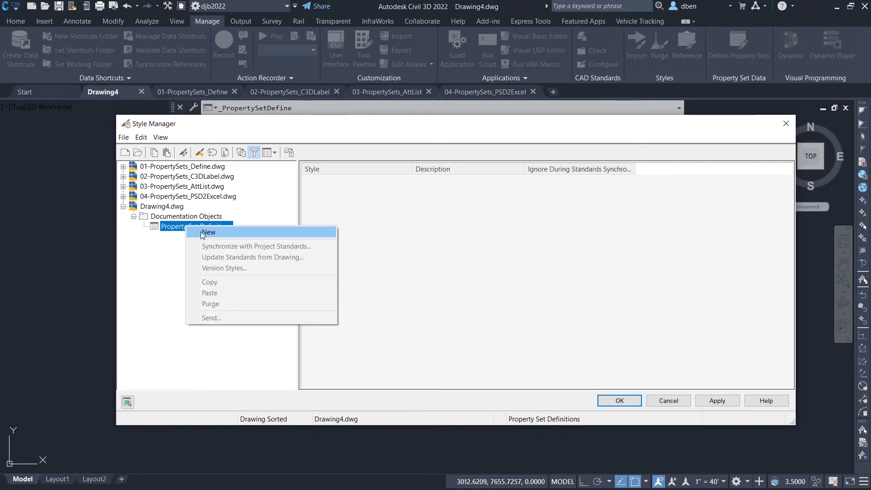
pyautogui.click(215, 233)
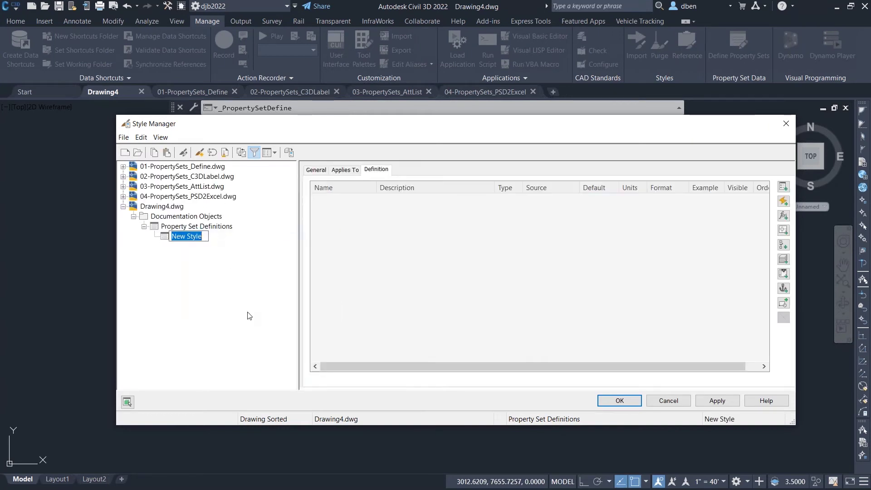
pyautogui.write('Delete')
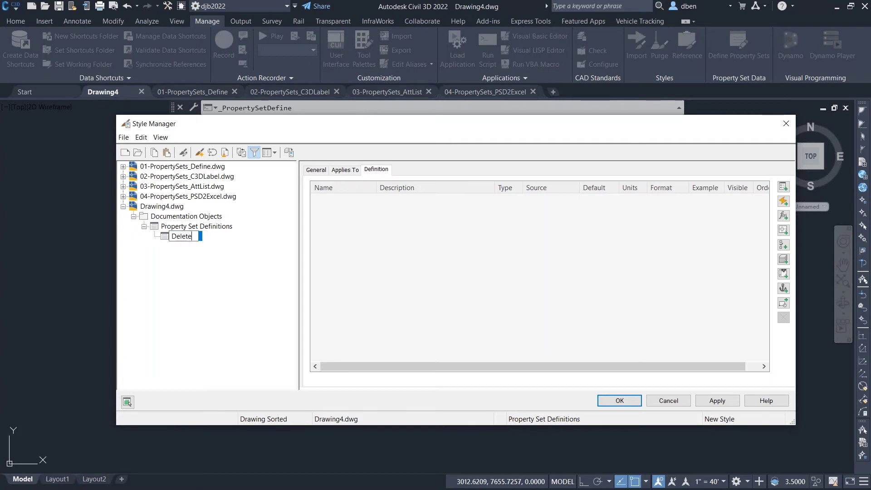
pyautogui.write('Me')
pyautogui.moveTo(202, 238); pyautogui.dragTo(171, 238)
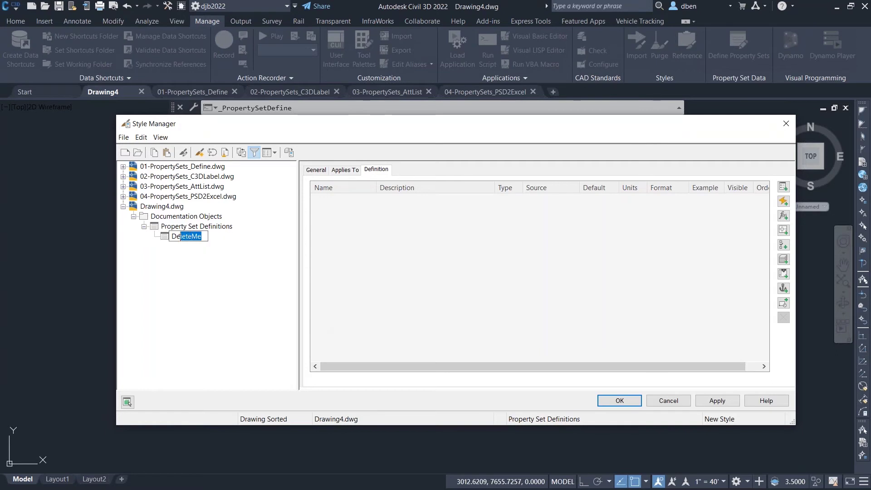
pyautogui.click(317, 169)
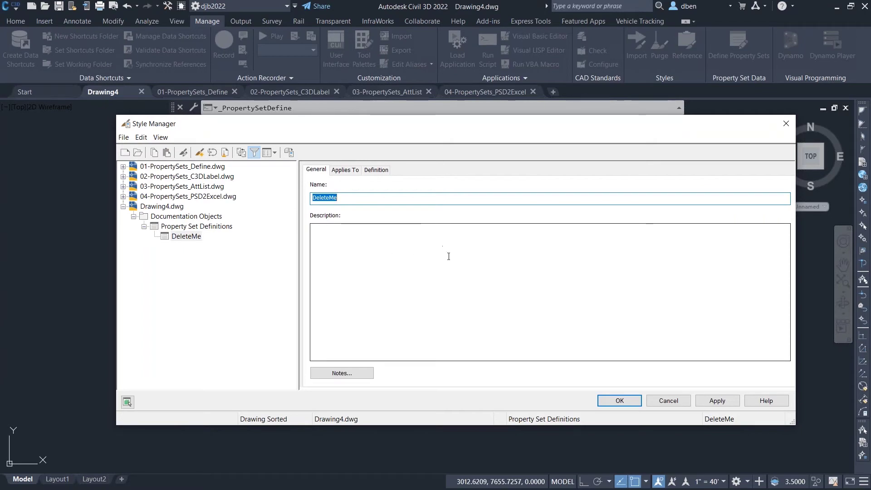
# Try applying the DeleteMe property set to the Polyline and Feature Line object types
pyautogui.click(345, 169)
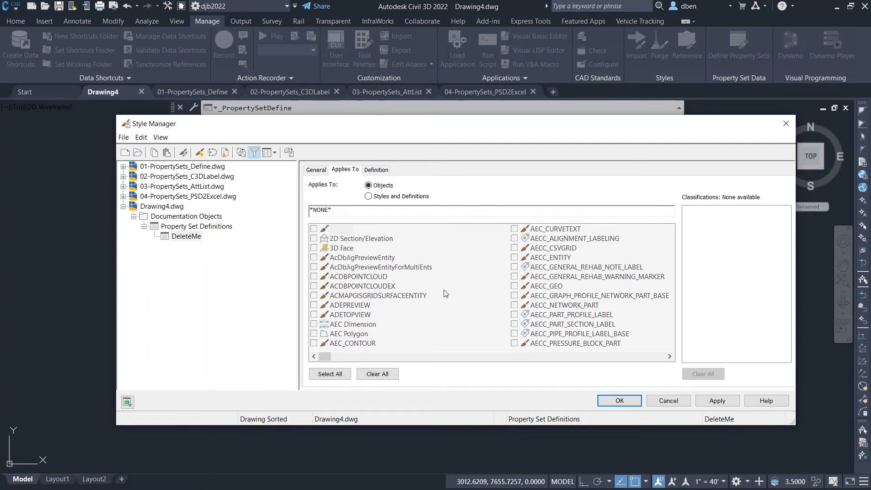
pyautogui.click(545, 286)
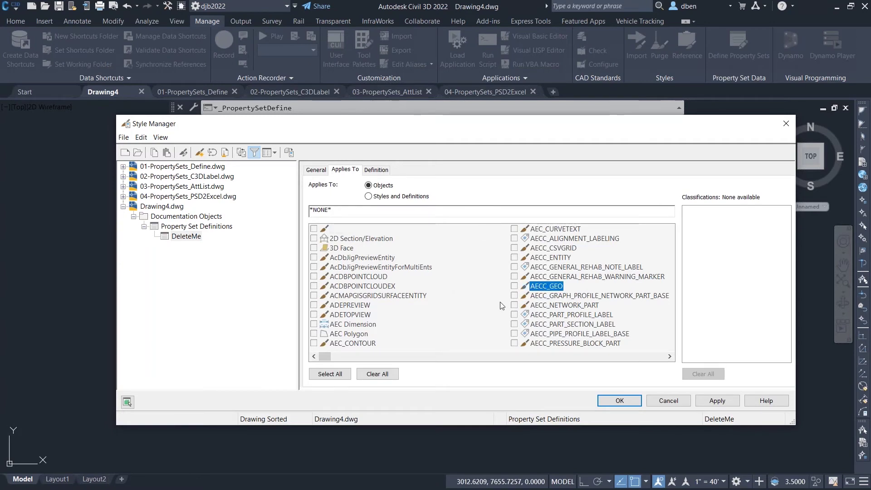
pyautogui.write('po')
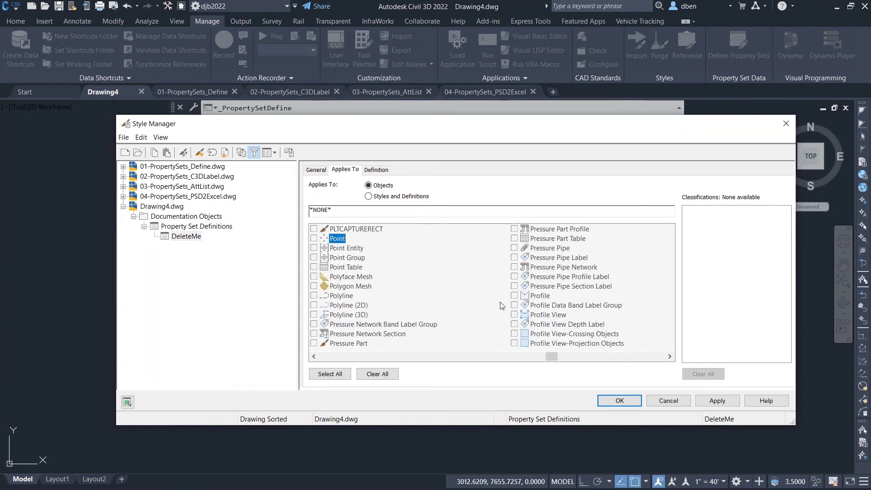
pyautogui.click(313, 296)
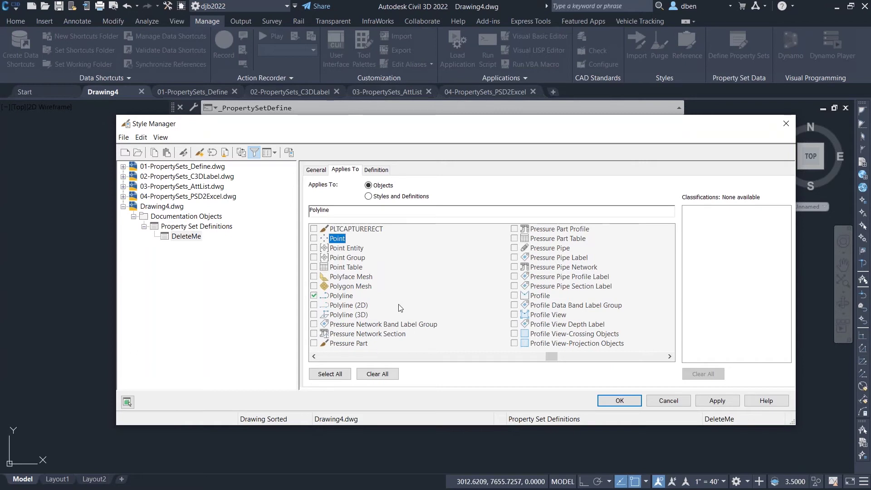
pyautogui.click(357, 277)
pyautogui.write('fe')
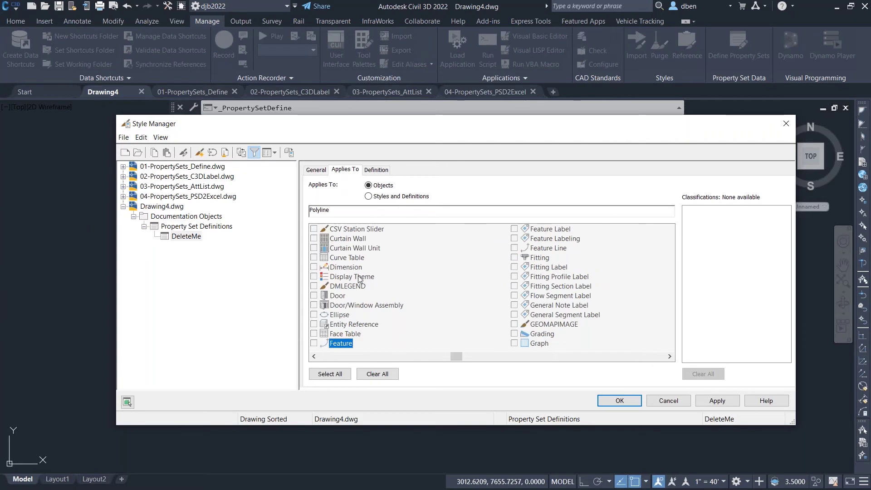
pyautogui.click(514, 247)
# Select every object type the property set can apply to, and clear the whole selection
pyautogui.click(331, 375)
pyautogui.moveTo(454, 357); pyautogui.dragTo(623, 359)
pyautogui.click(382, 372)
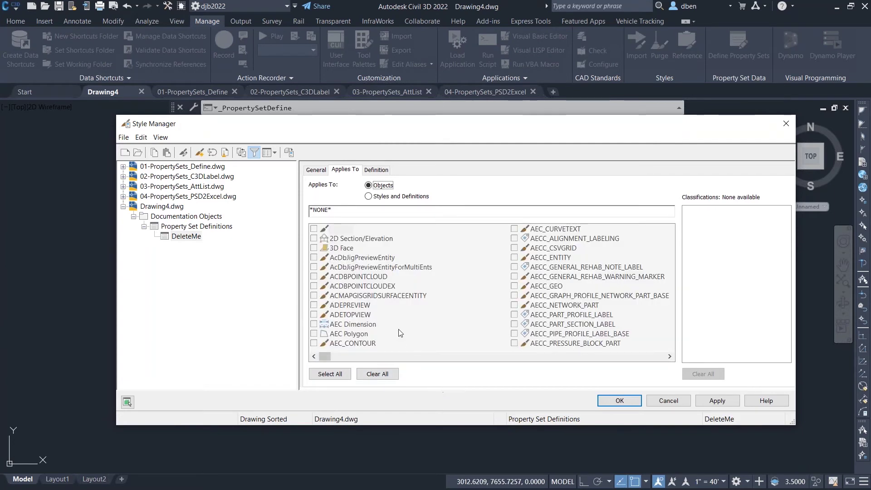
# Apply the DeleteMe property set to the Polyline object type
pyautogui.click(371, 286)
pyautogui.write('point')
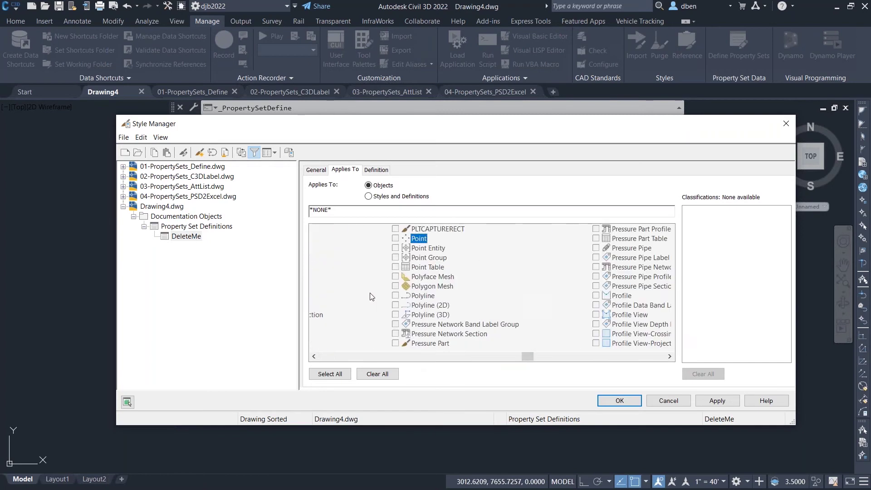
pyautogui.click(313, 296)
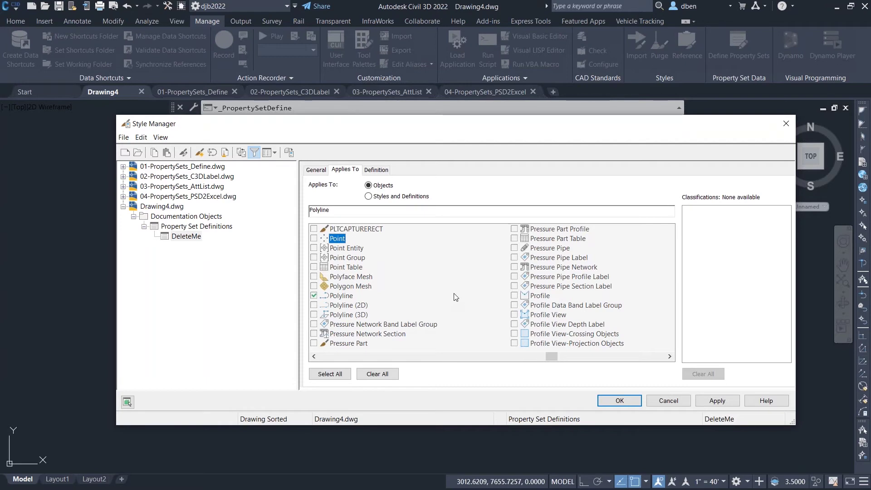
# Examine the automatic property sources available for polylines in the DeleteMe definition without adding any
pyautogui.click(378, 169)
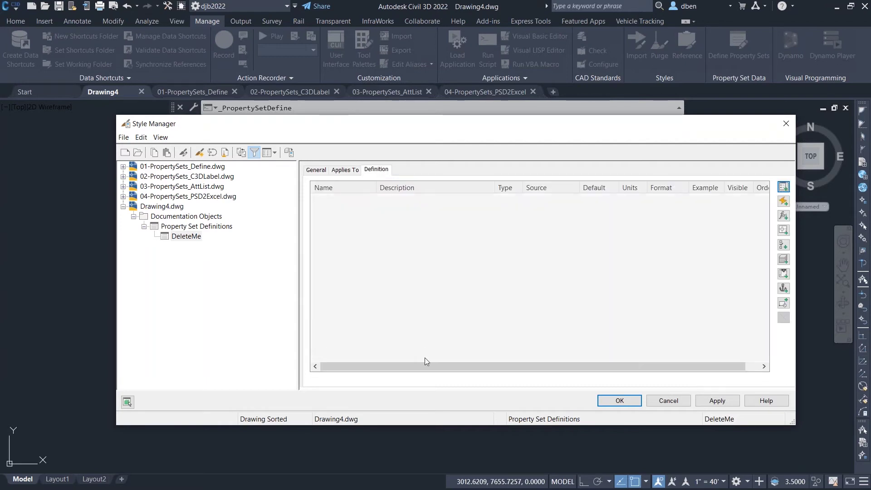
pyautogui.click(784, 201)
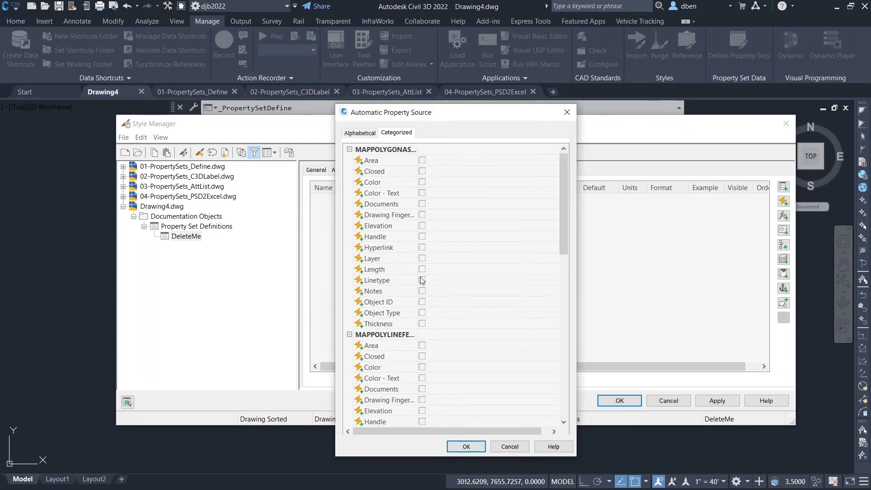
pyautogui.moveTo(566, 193); pyautogui.dragTo(580, 379)
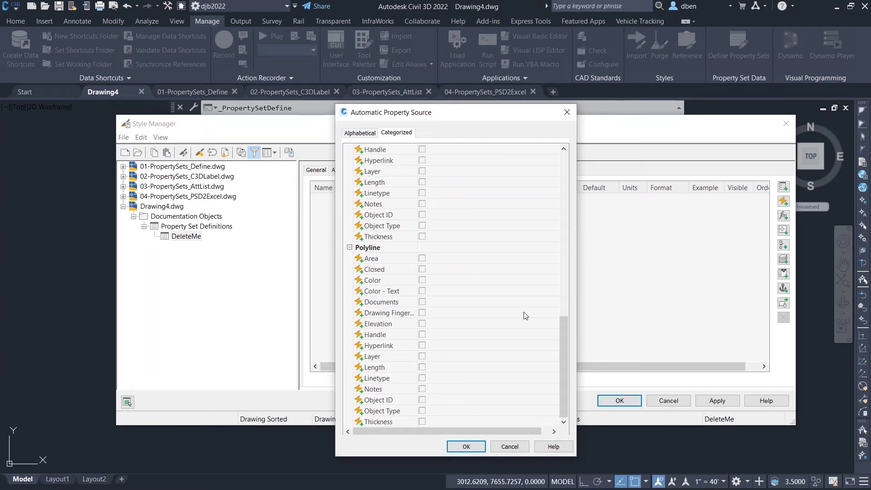
pyautogui.click(503, 447)
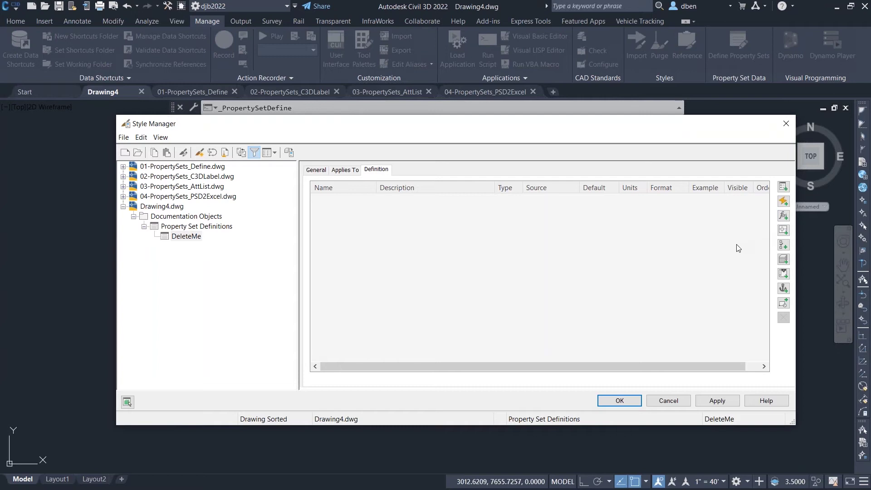
# Add a manual property named owner to the DeleteMe definition, starting with *DEFAULT*
pyautogui.click(784, 187)
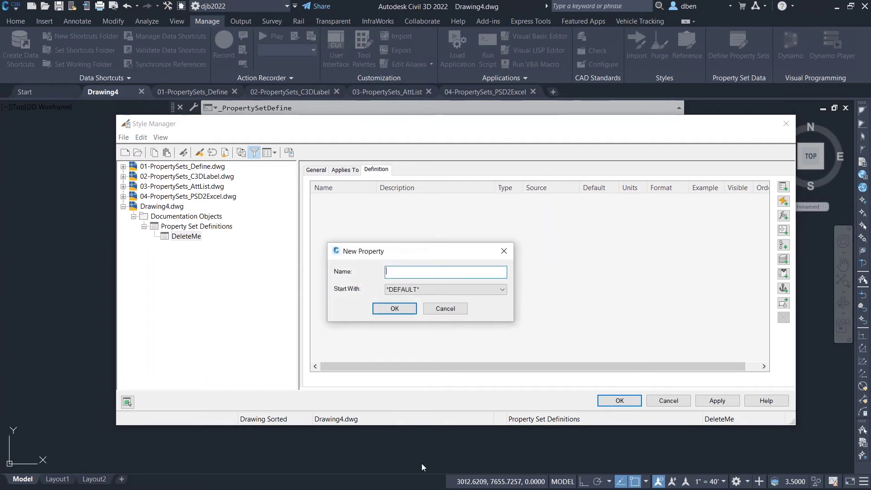
pyautogui.write('Oemret')
pyautogui.press('BackSpace')
pyautogui.press('BackSpace')
pyautogui.press('BackSpace')
pyautogui.press('BackSpace')
pyautogui.press('BackSpace')
pyautogui.write('wner')
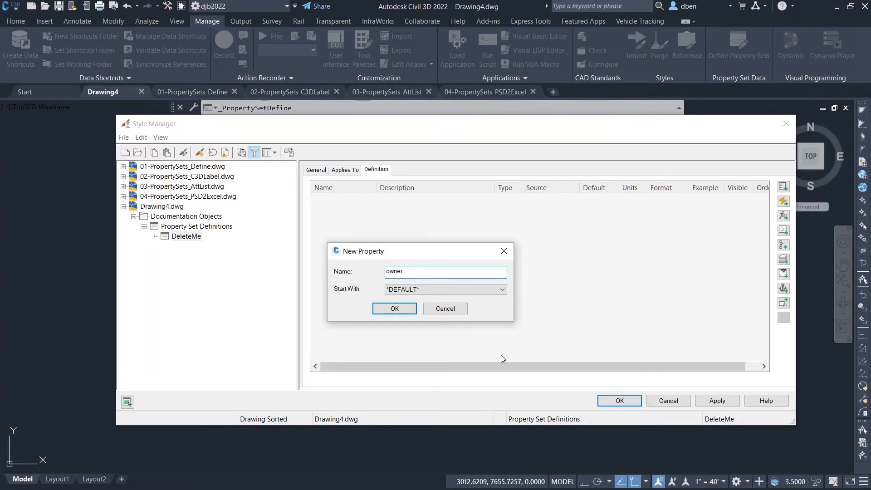
pyautogui.click(398, 309)
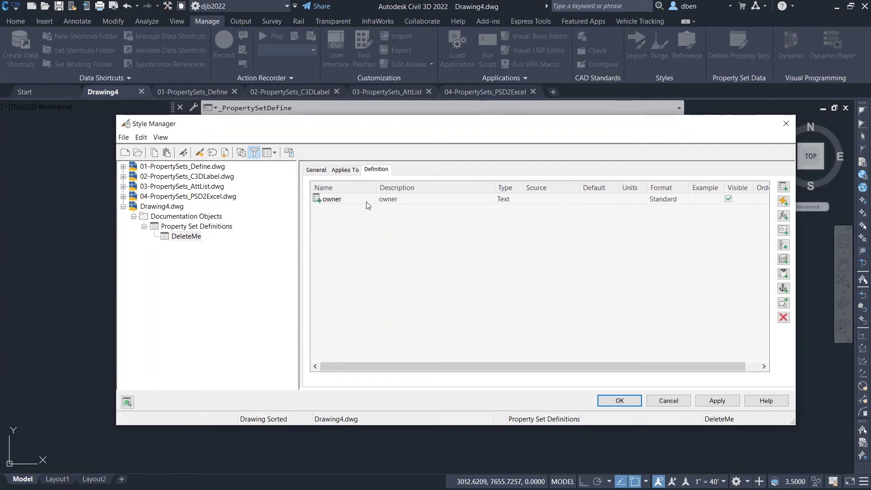
# Review the owner property's description and the data types it offers without changing them
pyautogui.click(406, 203)
pyautogui.click(489, 200)
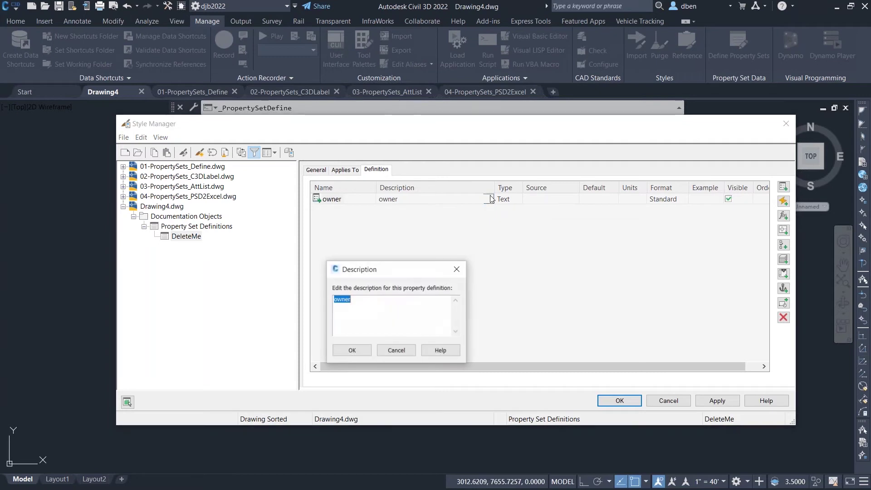
pyautogui.click(395, 350)
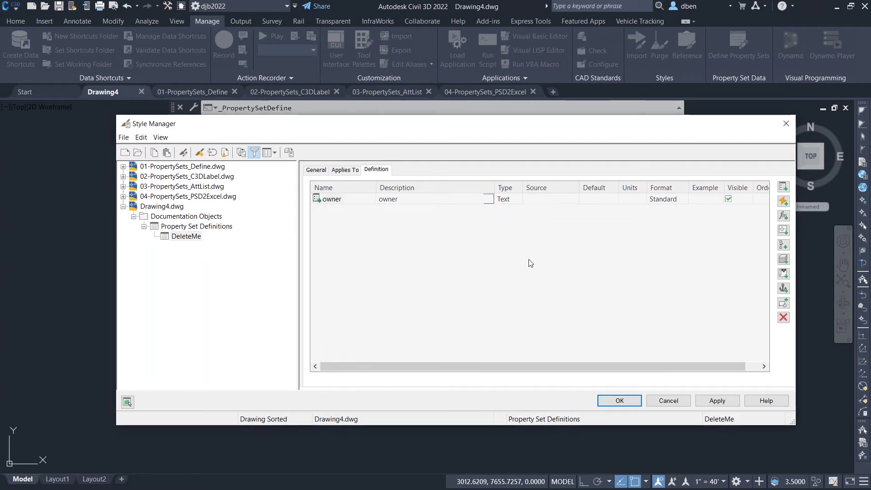
pyautogui.click(514, 203)
pyautogui.click(514, 203)
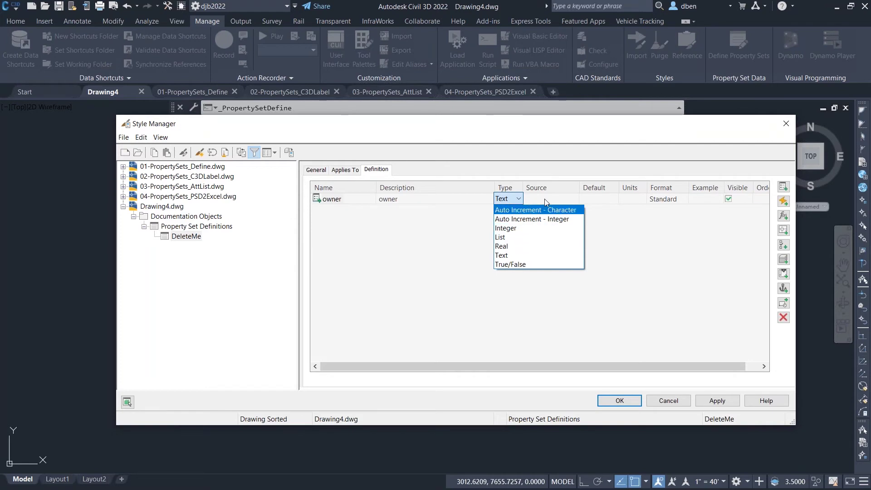
pyautogui.press('Escape')
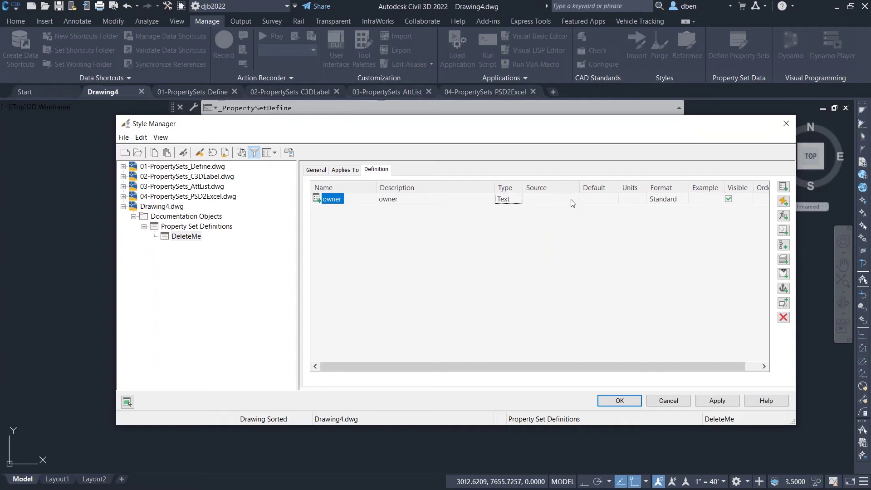
# Set the default value of the owner property to owner
pyautogui.click(597, 200)
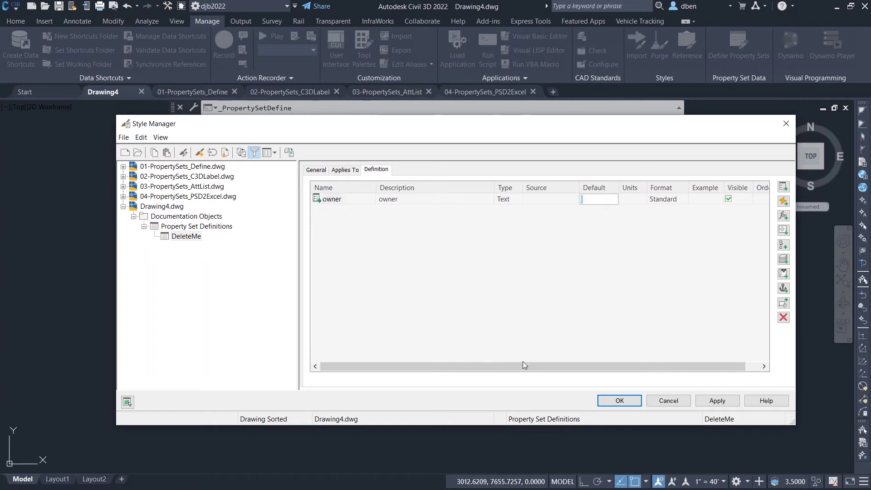
pyautogui.write('owner')
pyautogui.press('Tab')
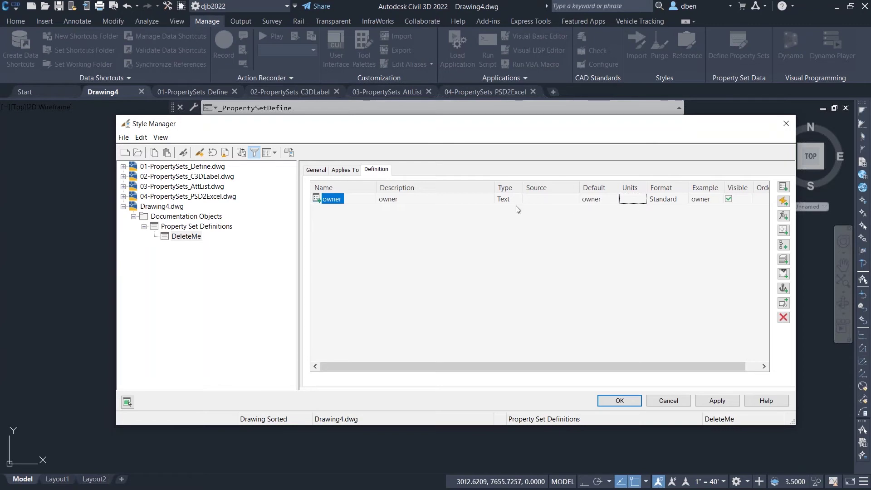
# Examine the format choices for the owner property and the settings of the GradingObjects-Degree and Standard property data formats
pyautogui.click(675, 202)
pyautogui.click(679, 200)
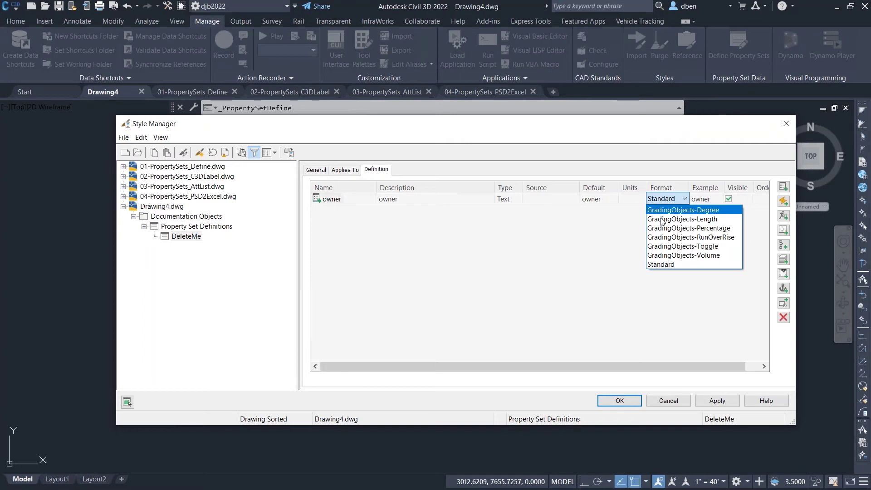
pyautogui.press('Escape')
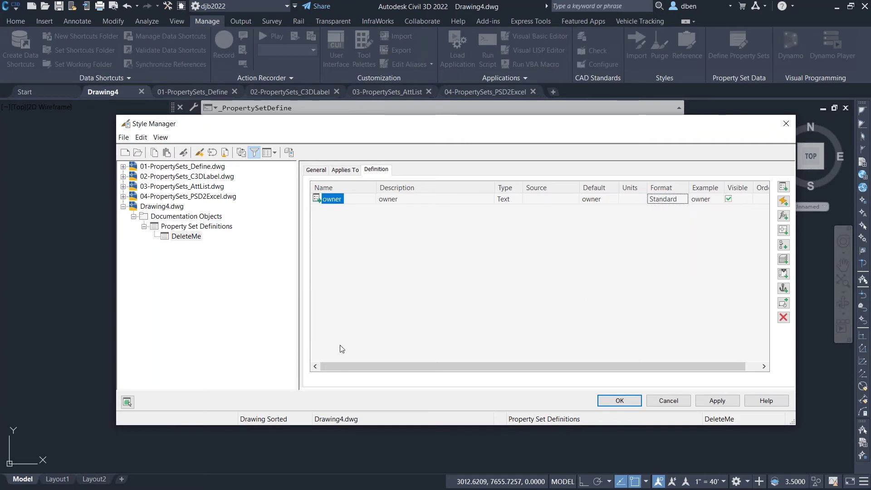
pyautogui.click(255, 153)
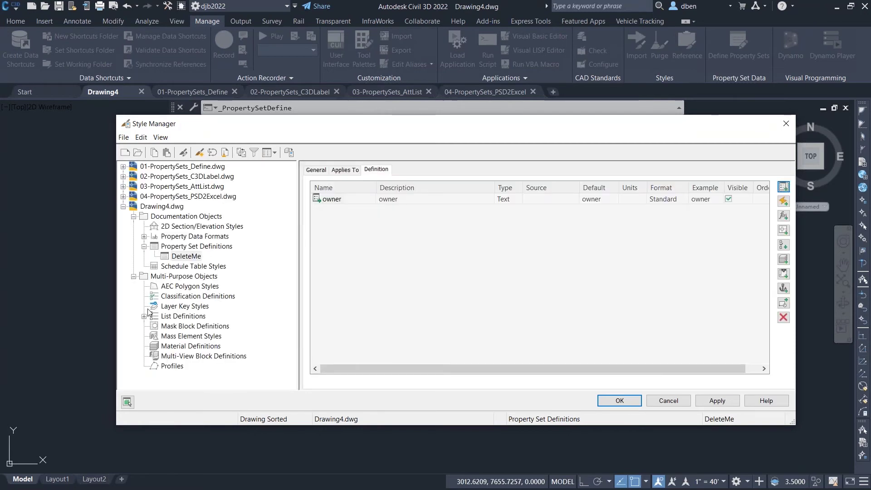
pyautogui.click(144, 236)
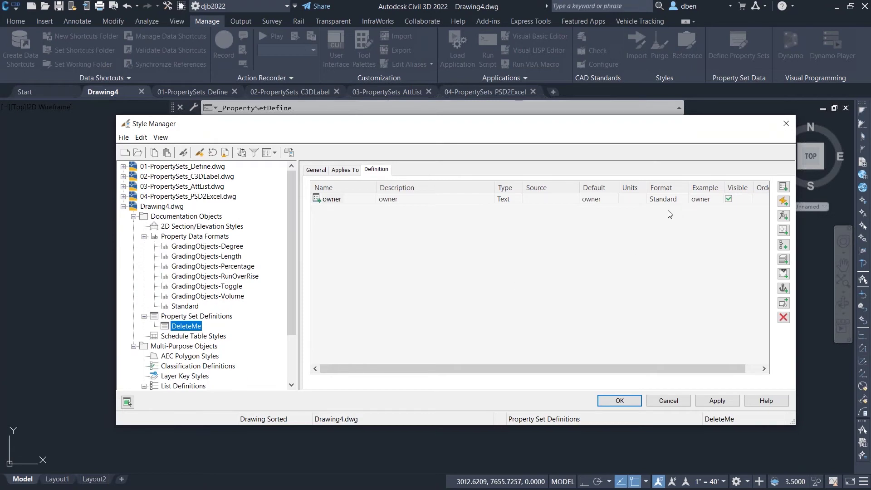
pyautogui.click(207, 246)
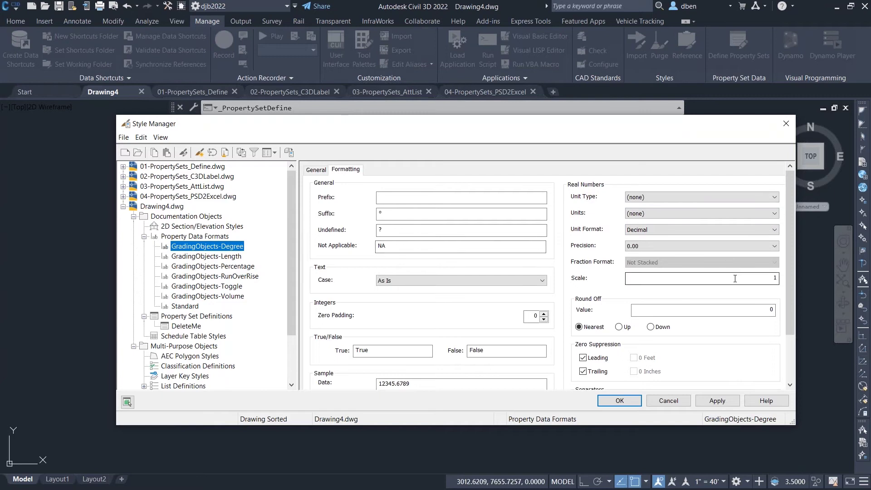
pyautogui.click(191, 306)
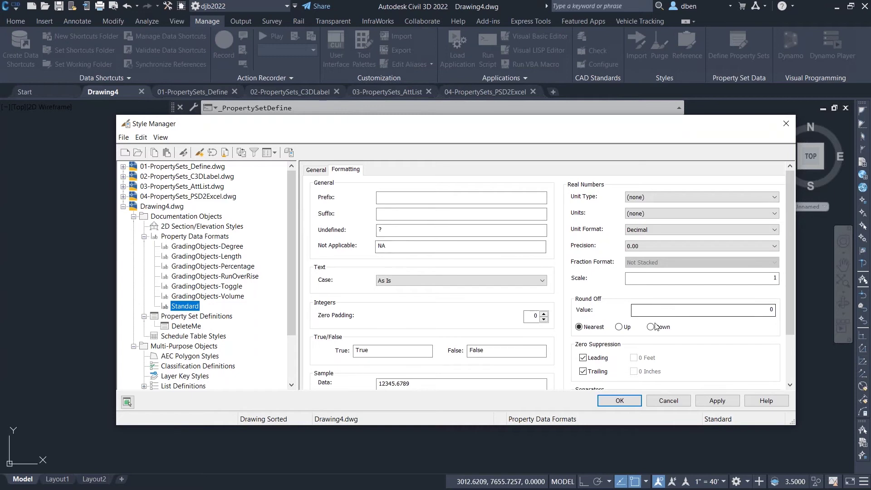
pyautogui.click(254, 153)
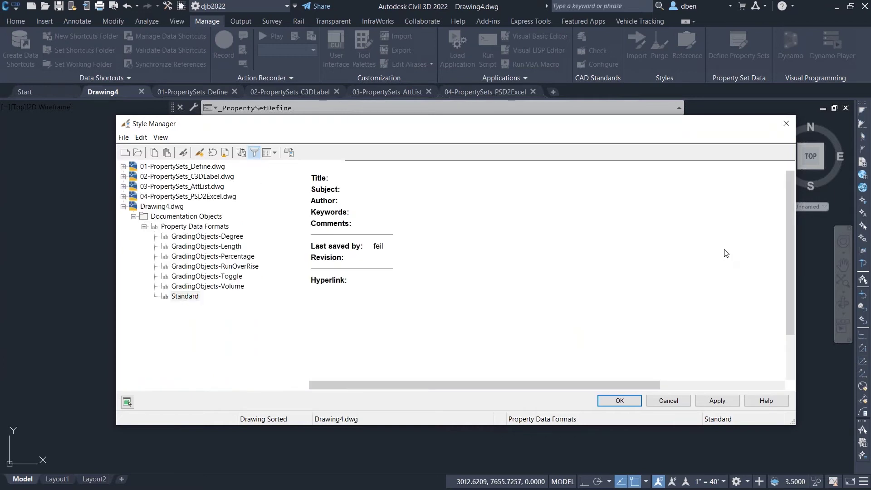
# Reopen the DeleteMe definition by showing all style types, collapsing Property Data Formats, and filtering the list to Property Set Definitions
pyautogui.click(165, 218)
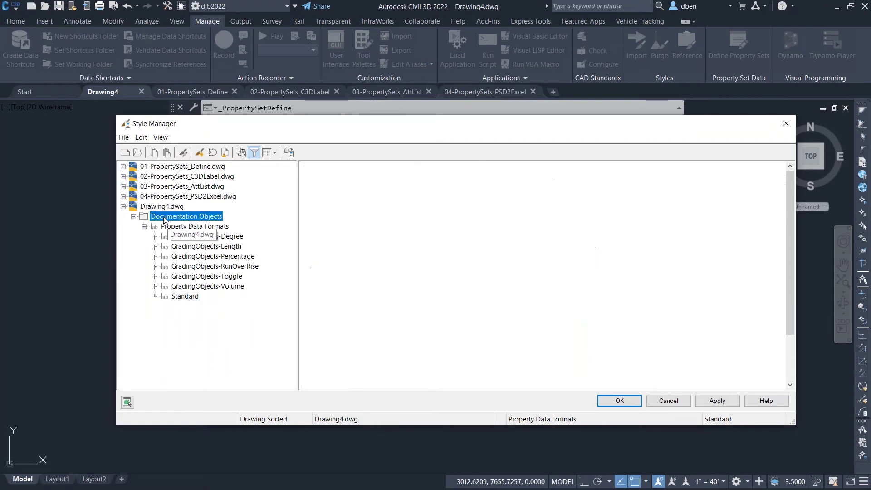
pyautogui.click(254, 153)
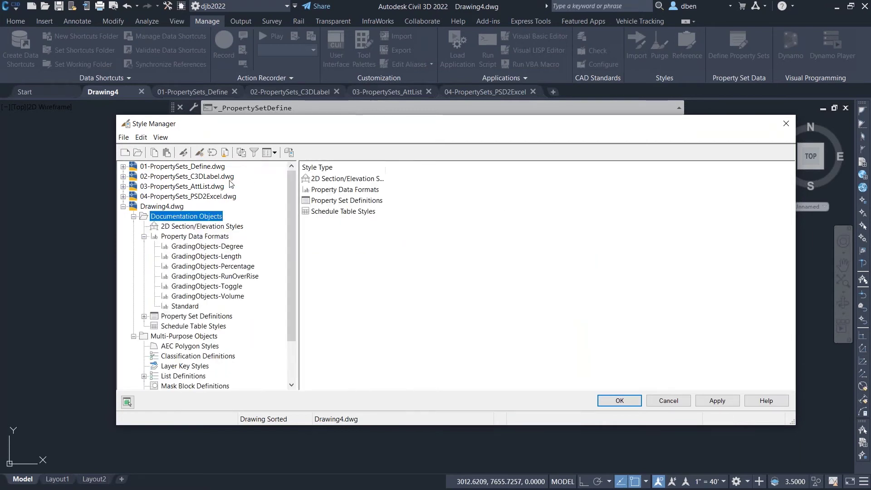
pyautogui.click(144, 237)
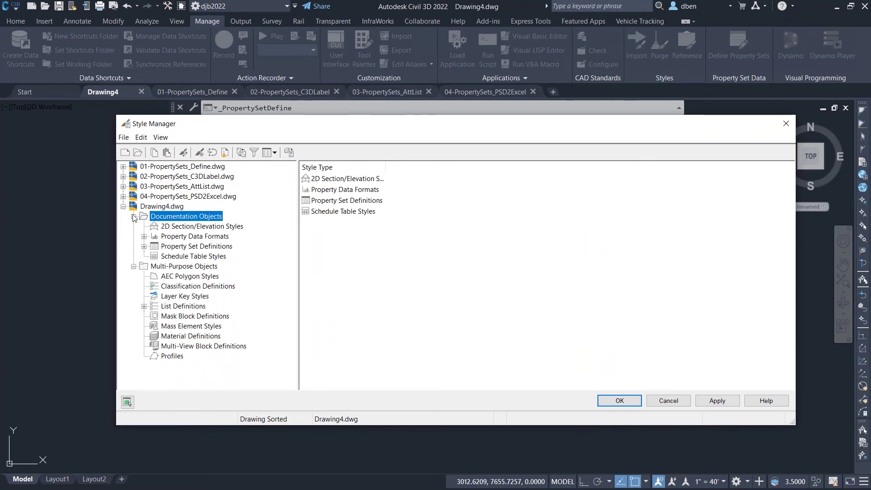
pyautogui.click(153, 247)
pyautogui.click(254, 153)
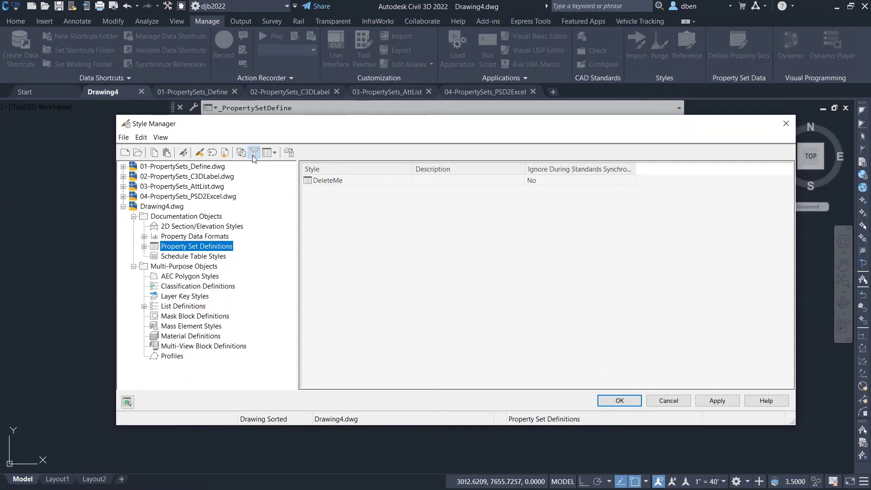
pyautogui.click(144, 226)
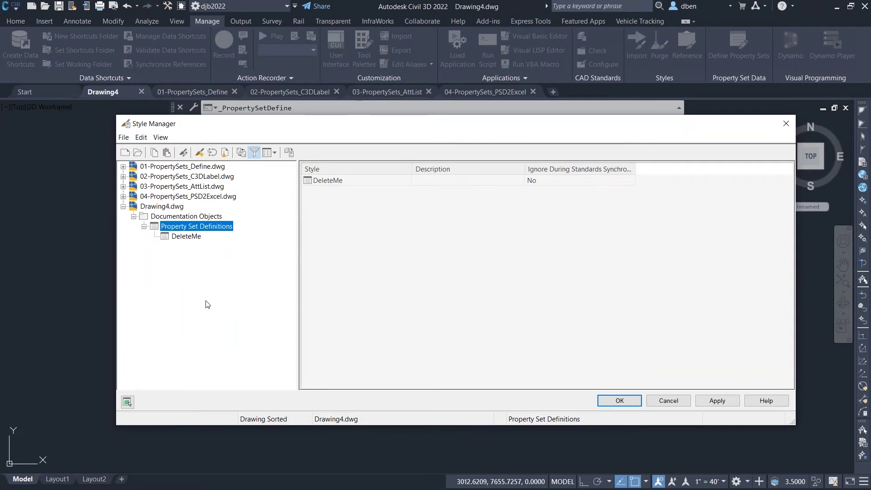
pyautogui.click(187, 236)
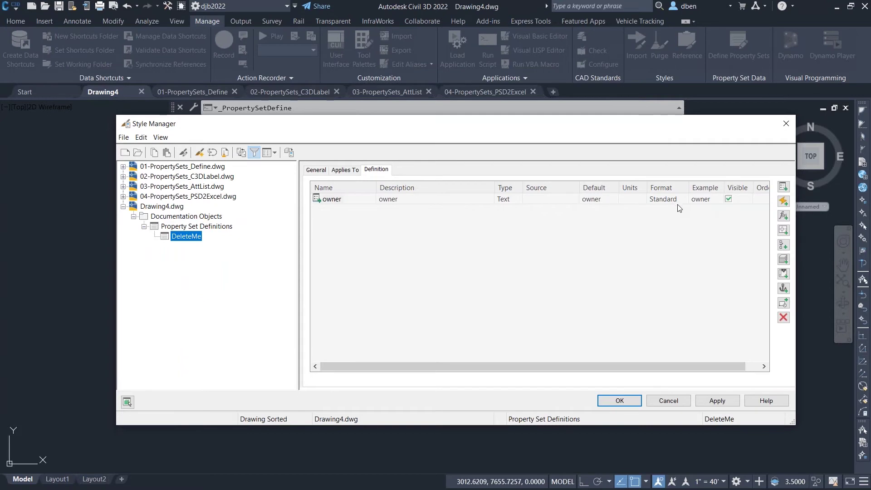
# Add a manual property named TEST to the DeleteMe definition, starting with *DEFAULT*
pyautogui.moveTo(620, 366); pyautogui.dragTo(707, 374)
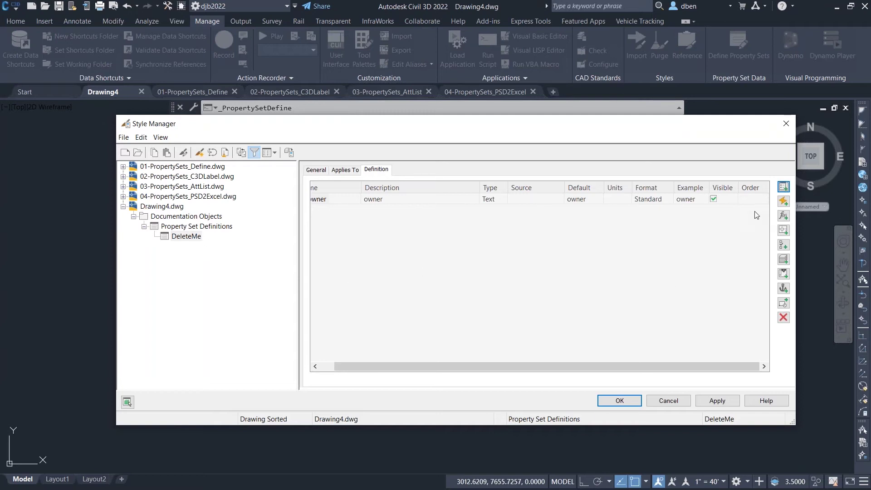
pyautogui.click(783, 187)
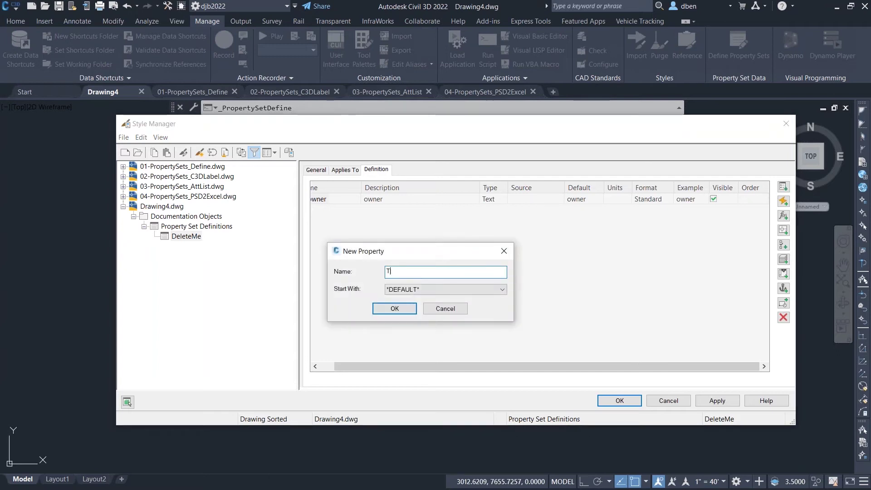
pyautogui.click(395, 311)
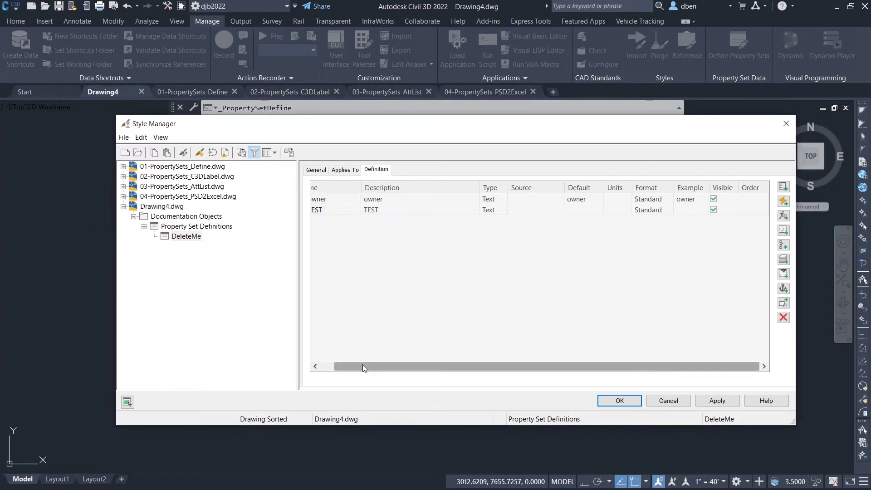
# Set the display order to 1 for TEST and 2 for owner, and accept the DeleteMe definition
pyautogui.moveTo(362, 366); pyautogui.dragTo(336, 345)
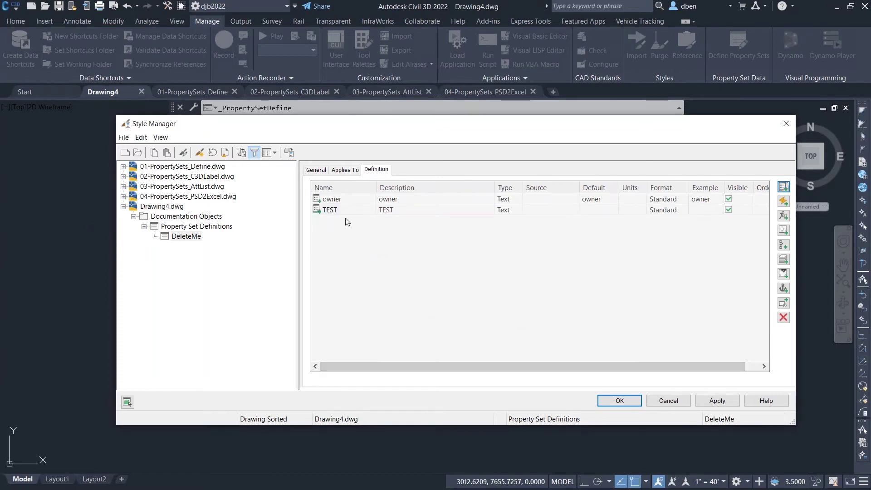
pyautogui.click(760, 210)
pyautogui.write('1')
pyautogui.press('Up')
pyautogui.write('2')
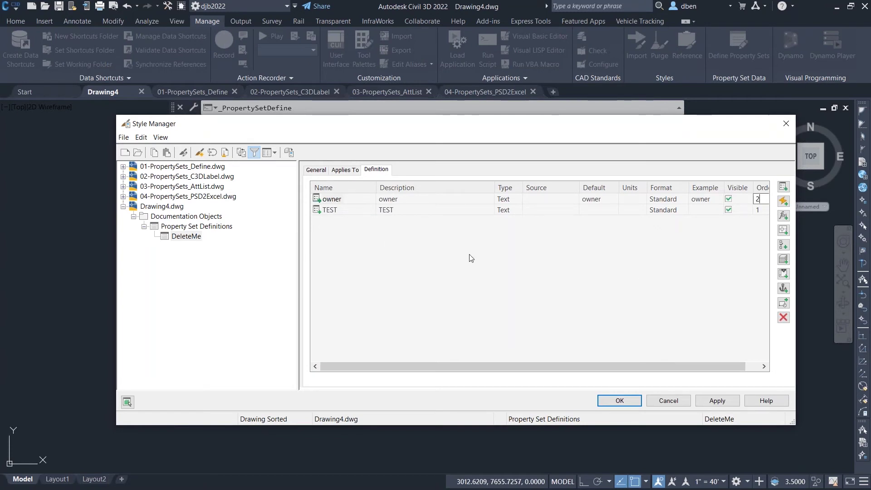
pyautogui.moveTo(507, 126); pyautogui.dragTo(492, 153)
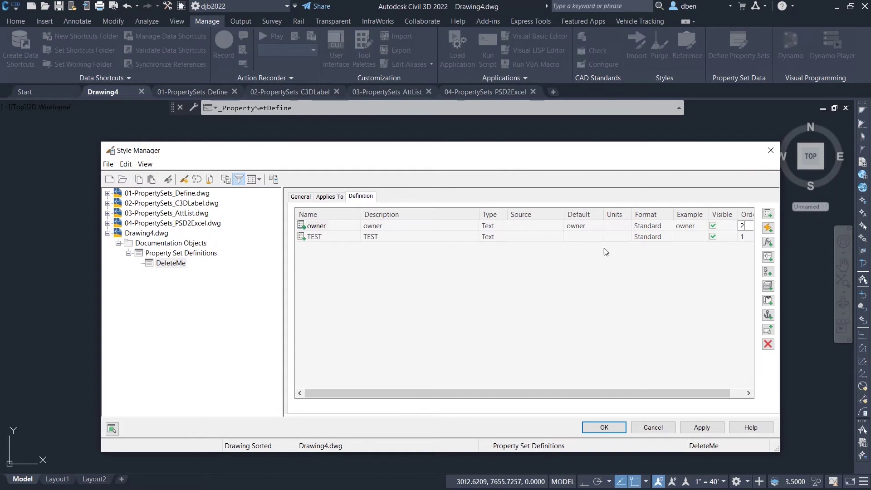
pyautogui.moveTo(593, 153); pyautogui.dragTo(600, 140)
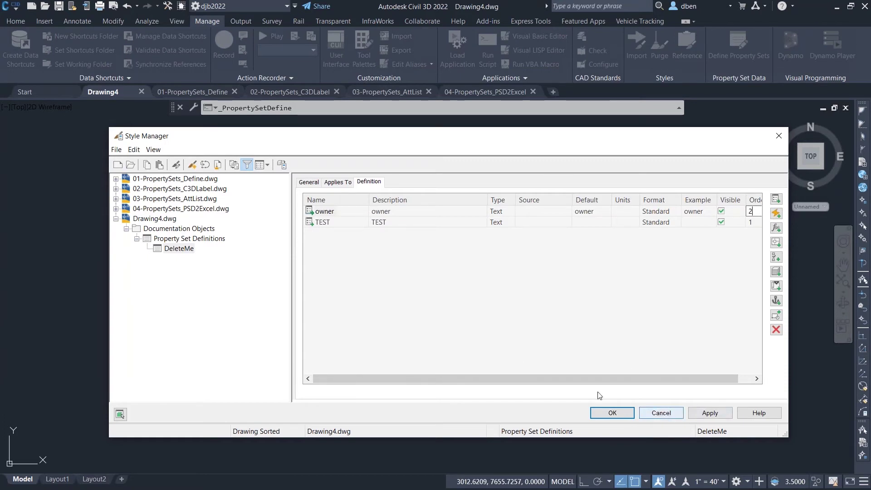
pyautogui.click(612, 413)
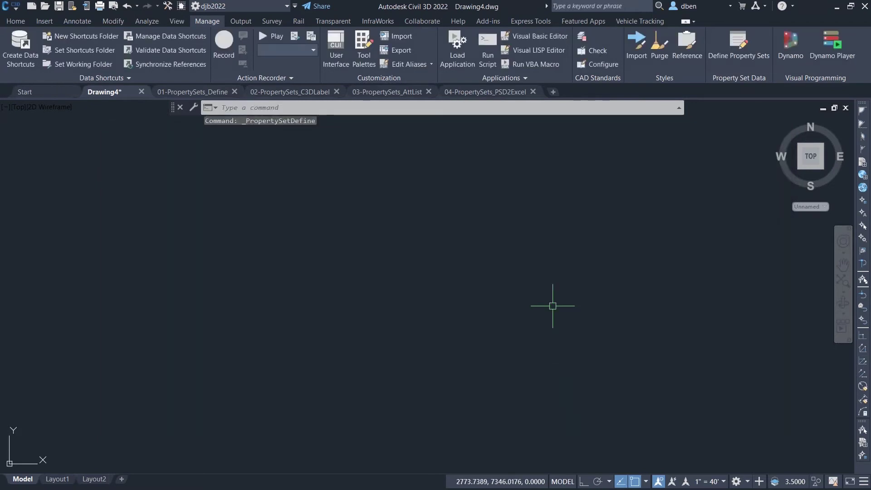
pyautogui.write('l')
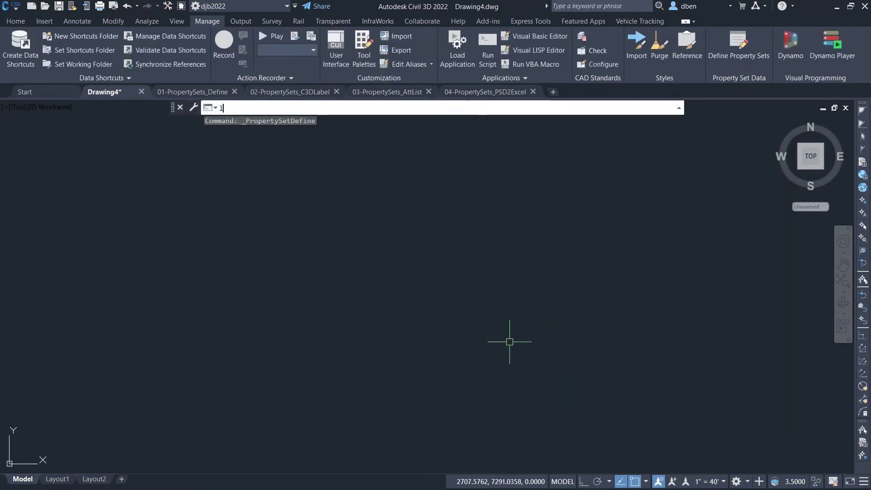
pyautogui.press('Return')
pyautogui.press('Escape')
# Draw a single-segment polyline rising diagonally across the middle of the empty drawing
pyautogui.write('pl')
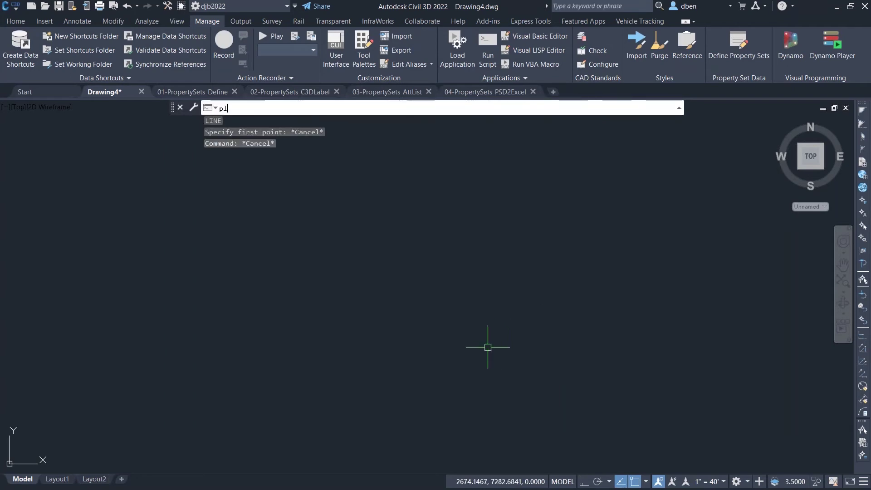
pyautogui.press('Return')
pyautogui.click(343, 334)
pyautogui.click(572, 173)
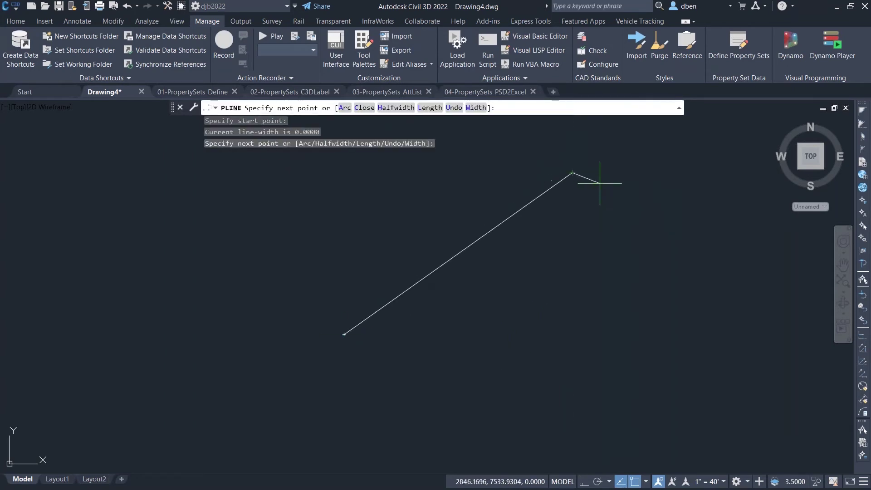
pyautogui.press('Return')
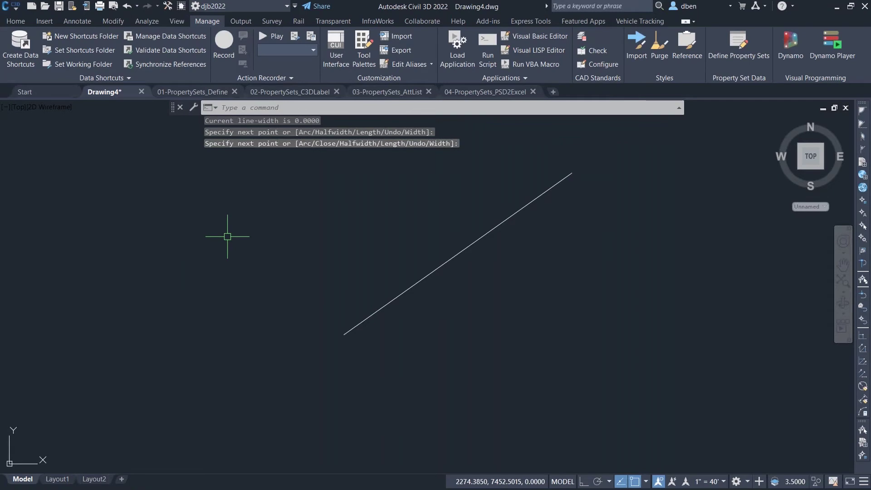
# Show the extended data of the new polyline in its properties and check the option for adding property sets
pyautogui.hotkey('ctrl', '1')
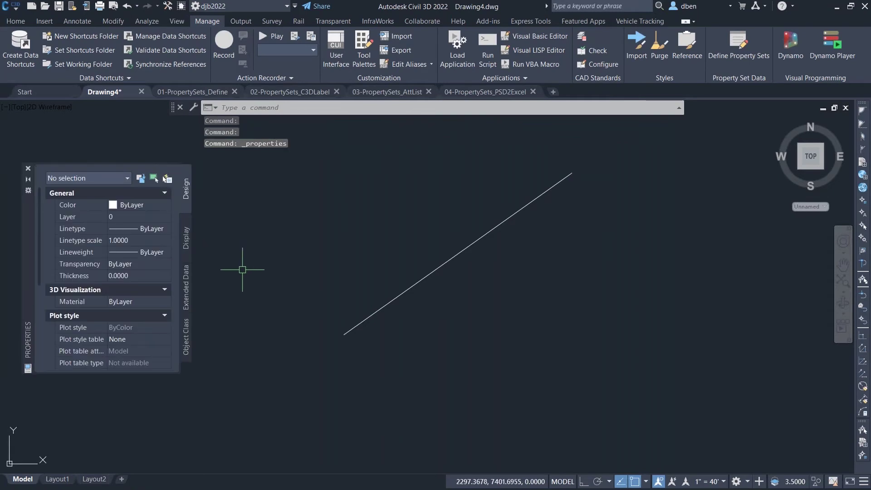
pyautogui.click(186, 285)
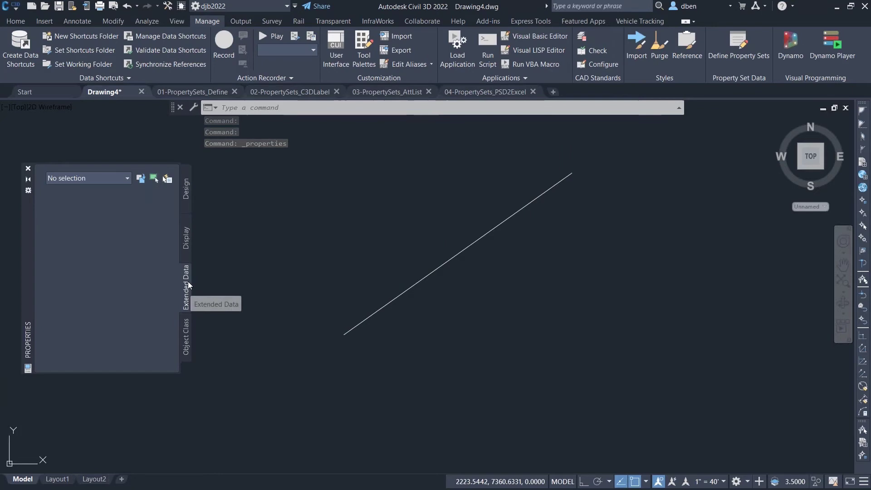
pyautogui.click(448, 258)
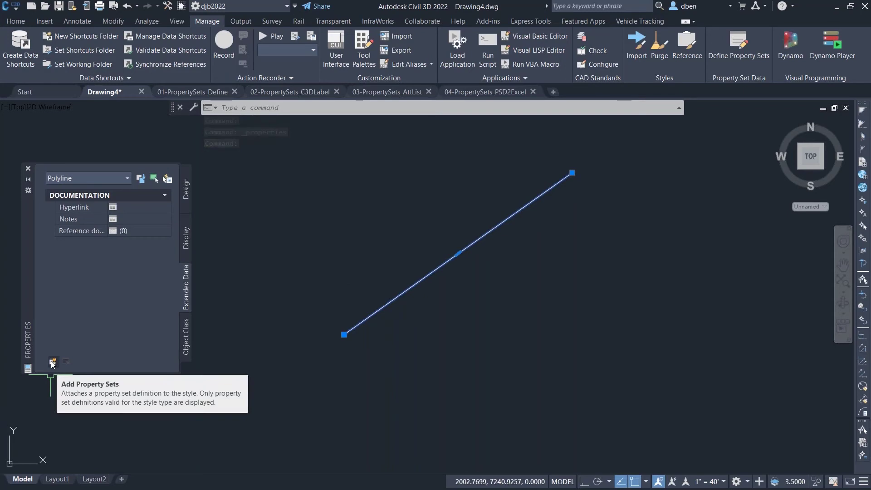
# Draw a shorter line above the polyline, roughly parallel to it, and check the line's extended data for comparison
pyautogui.press('Escape')
pyautogui.write('l')
pyautogui.press('Return')
pyautogui.click(319, 283)
pyautogui.click(458, 184)
pyautogui.press('Return')
pyautogui.click(384, 235)
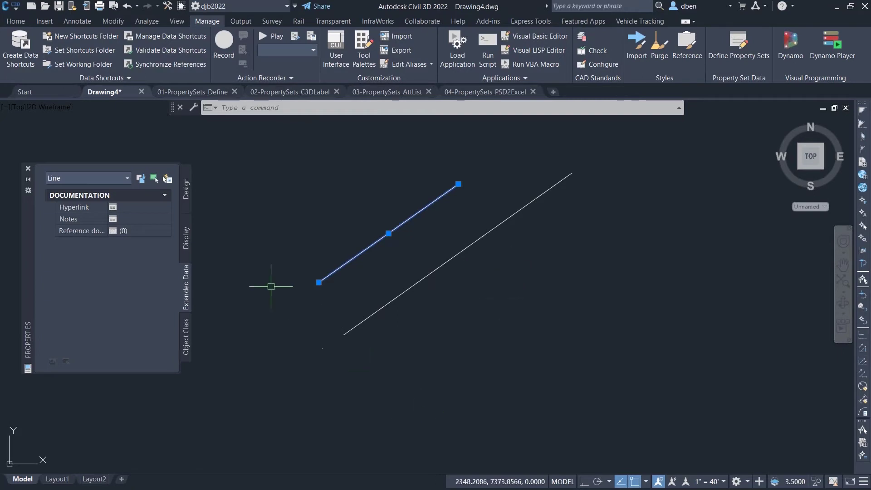
# Close Drawing4 without saving and move the Properties palette clear of the two lines in 01-PropertySets_Define
pyautogui.click(141, 91)
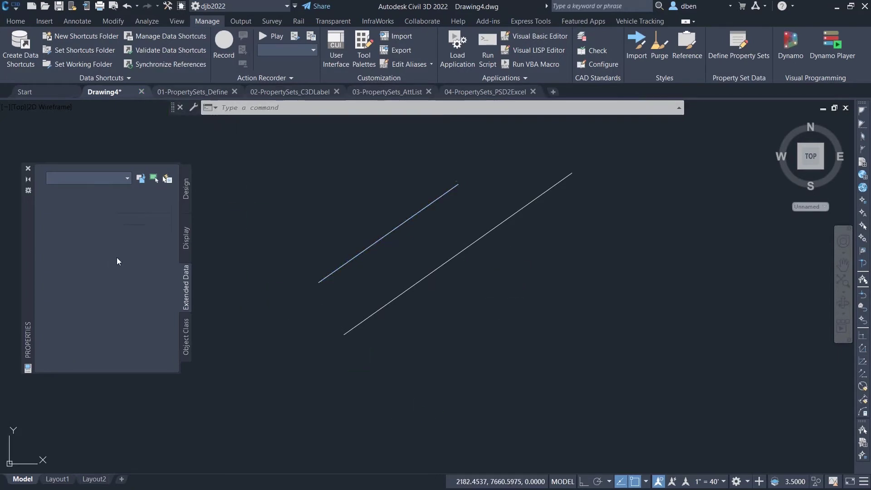
pyautogui.click(446, 271)
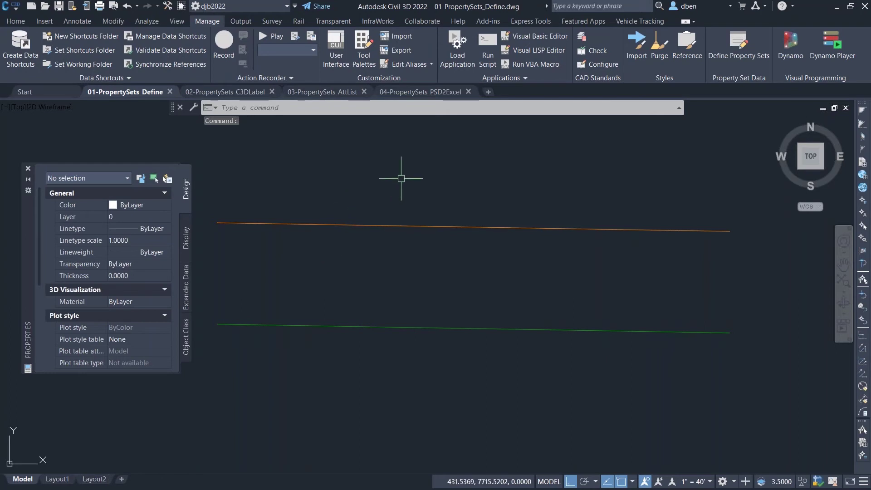
pyautogui.moveTo(31, 260); pyautogui.dragTo(19, 223)
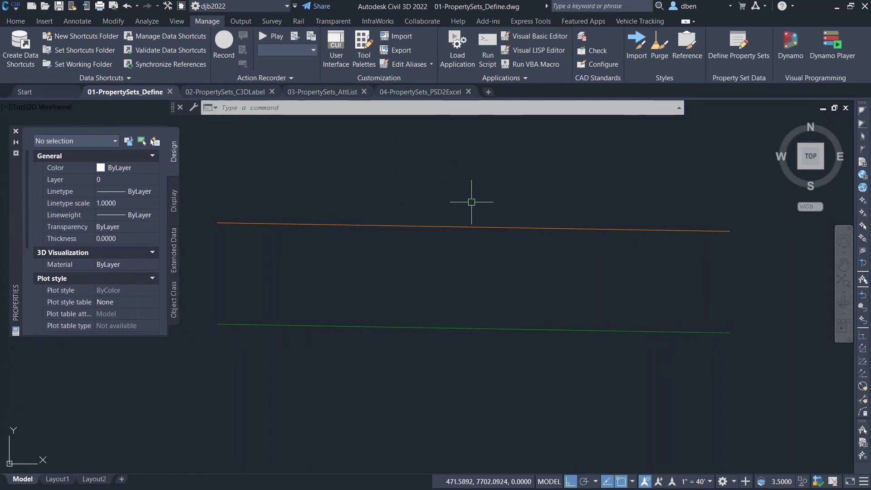
# Create a new property set definition in 01-PropertySets_Define.dwg and name it Utility Data
pyautogui.moveTo(481, 226)
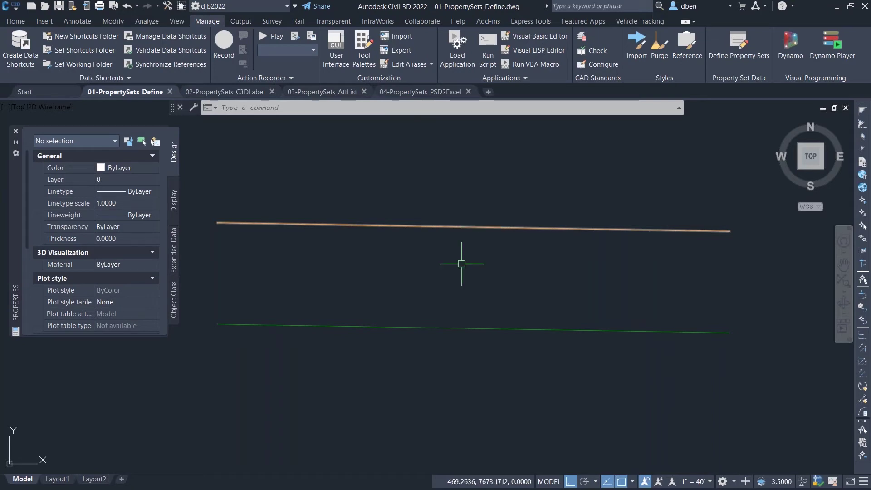
pyautogui.moveTo(444, 328)
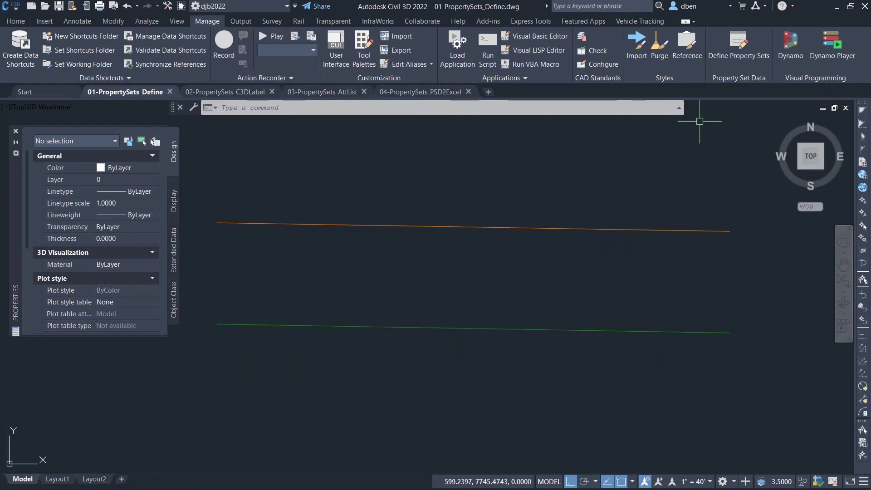
pyautogui.click(738, 44)
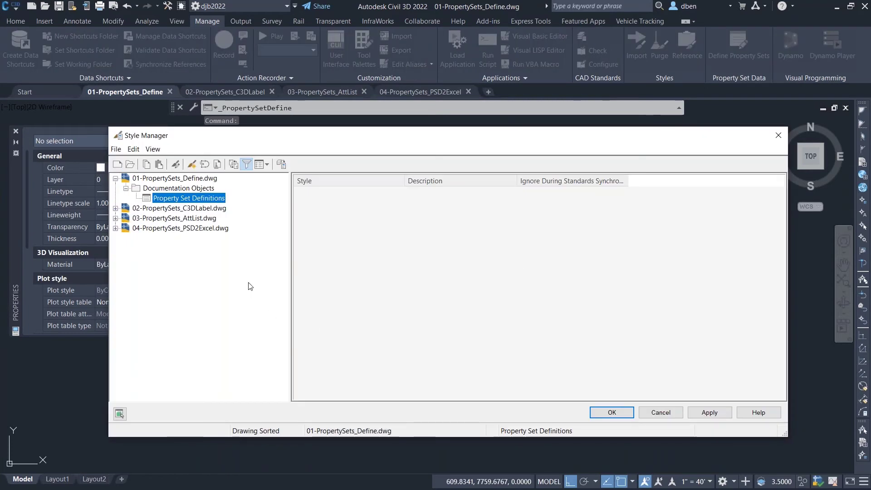
pyautogui.rightClick(182, 201)
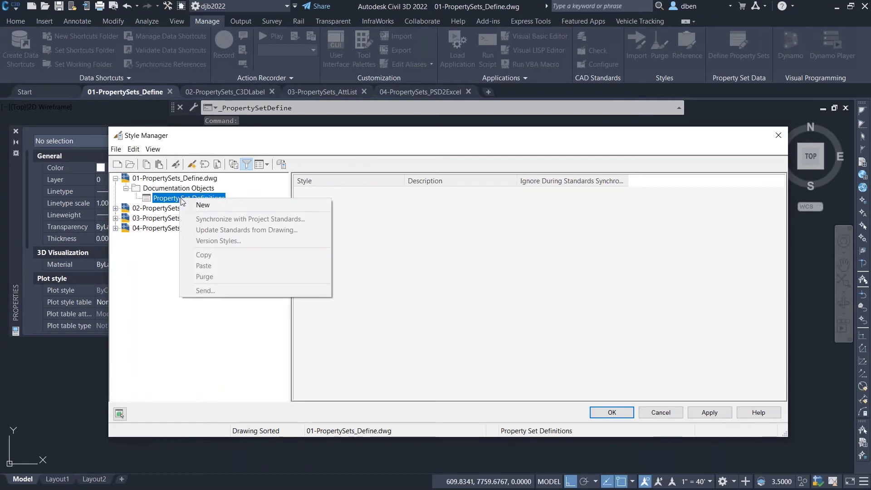
pyautogui.click(208, 205)
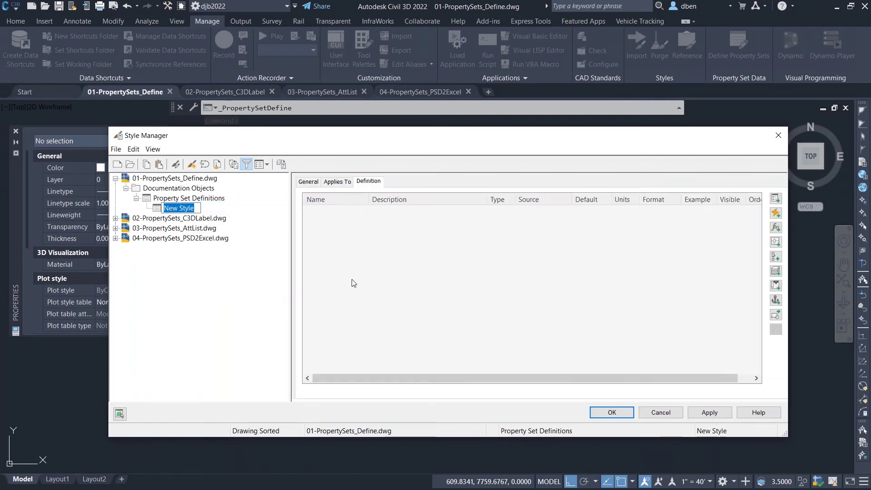
pyautogui.click(309, 182)
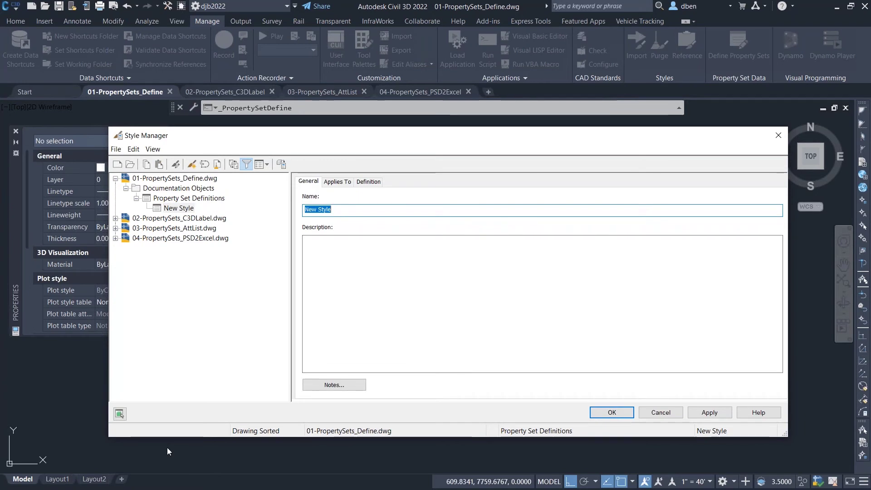
pyautogui.write('Utility Data')
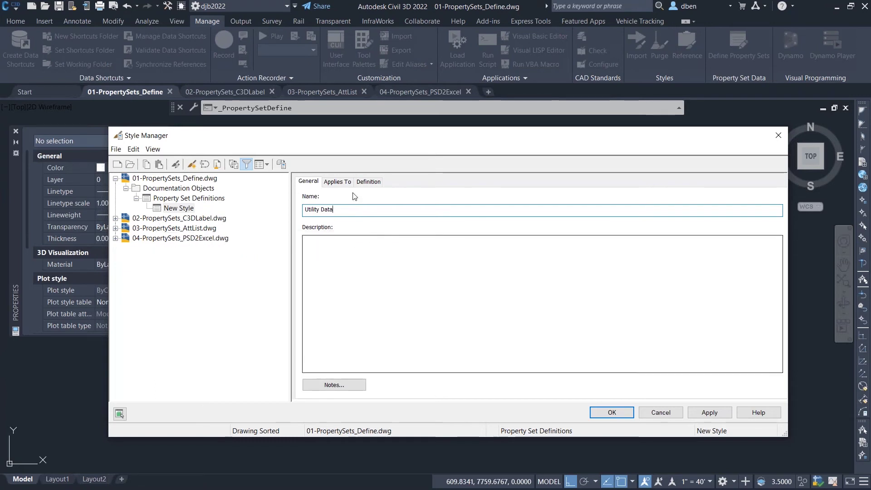
# Apply the Utility Data property set definition to Feature Line and Polyline objects
pyautogui.click(343, 184)
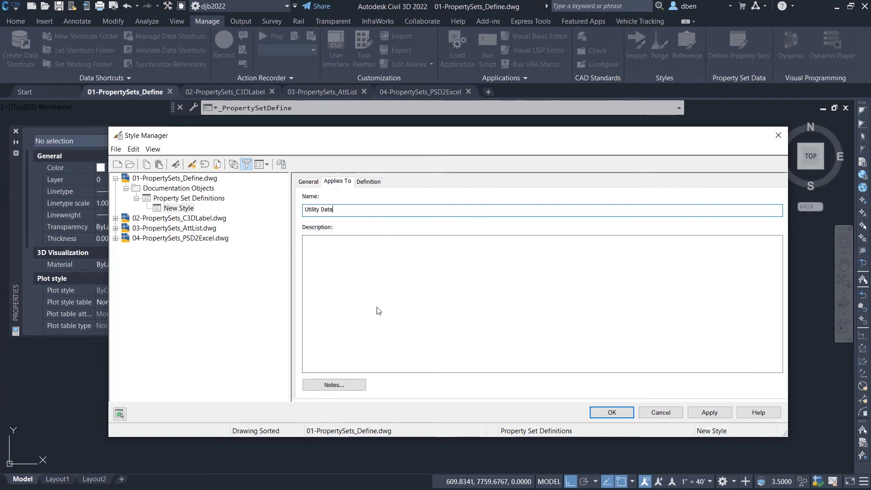
pyautogui.click(544, 291)
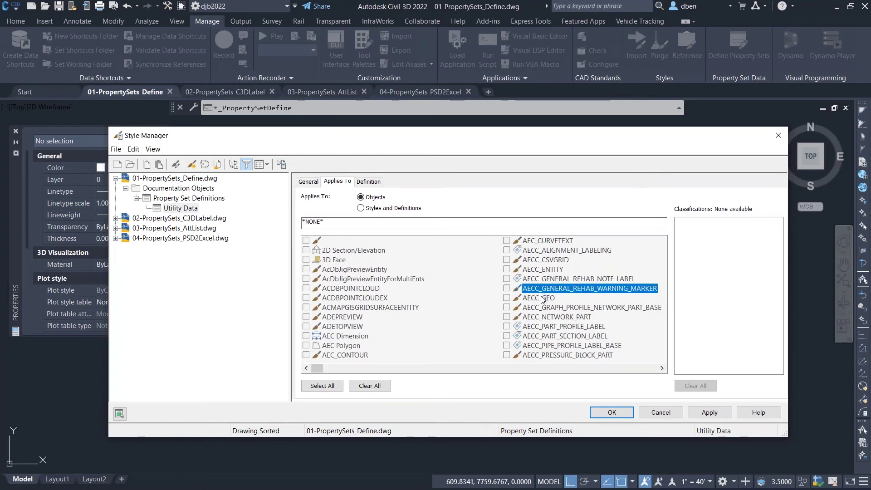
pyautogui.press('f')
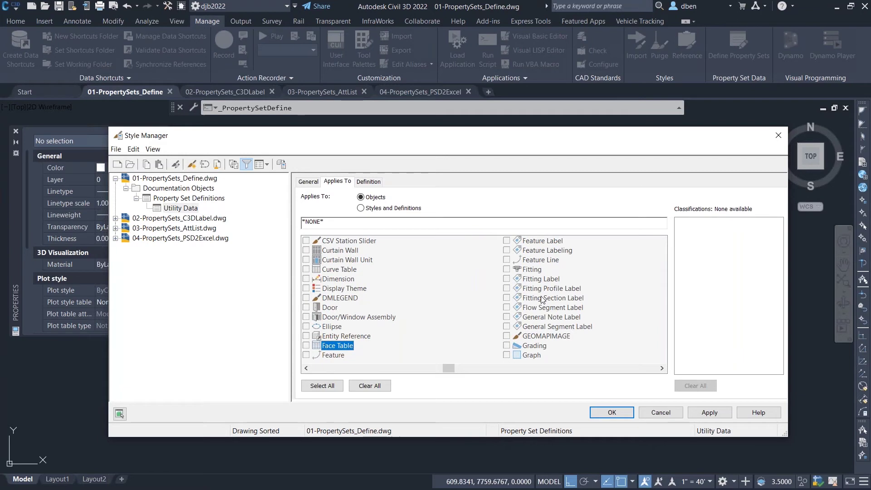
pyautogui.press('Down')
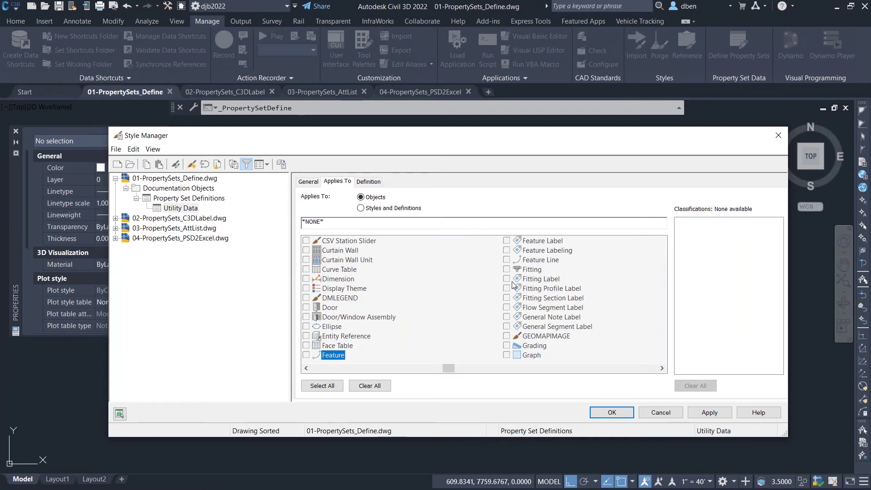
pyautogui.click(507, 260)
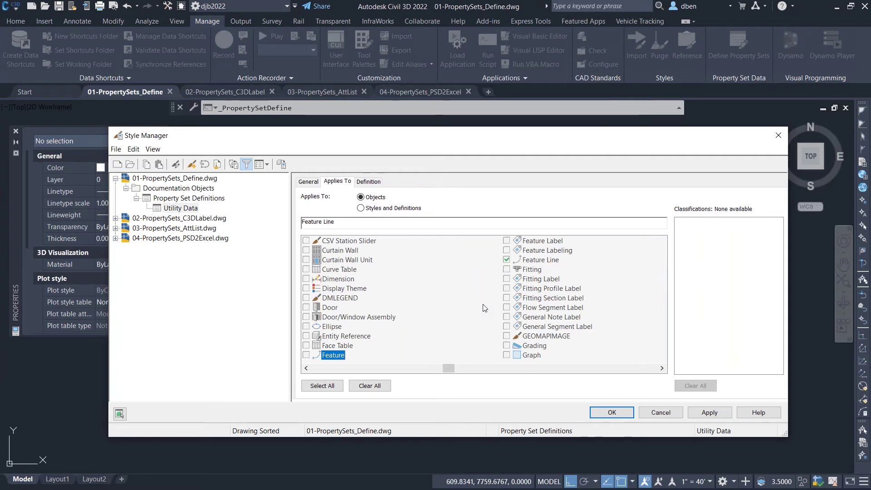
pyautogui.write('po')
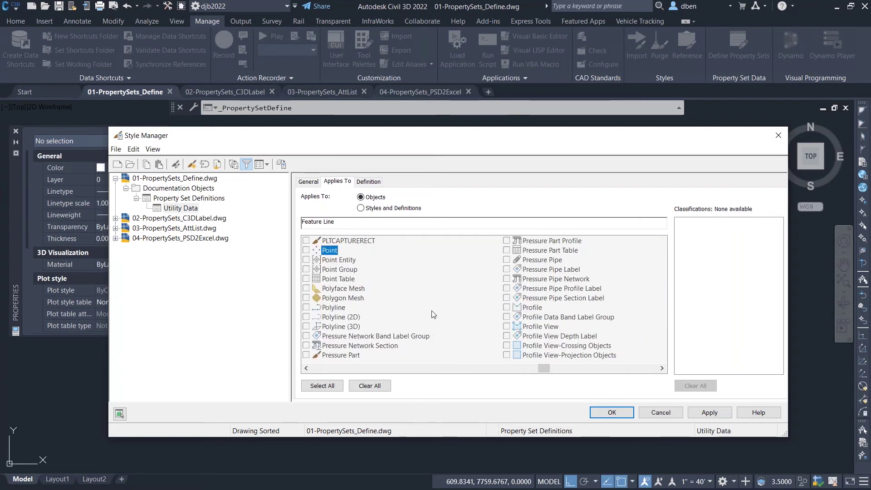
pyautogui.click(306, 309)
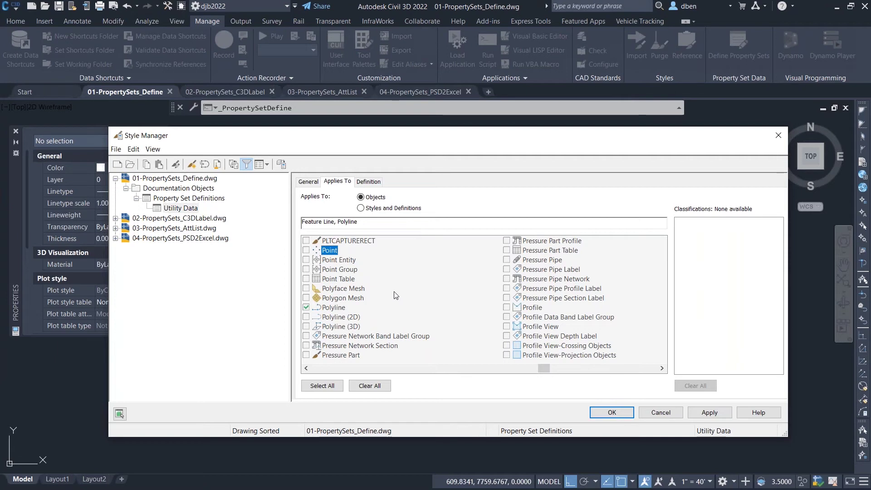
# Add a manual property named Owner to the Utility Data definition, starting with *DEFAULT*
pyautogui.click(369, 182)
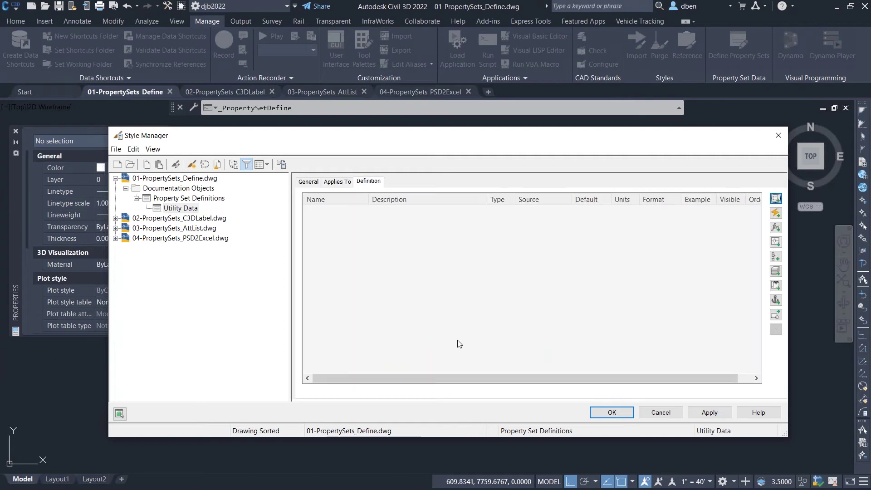
pyautogui.click(776, 198)
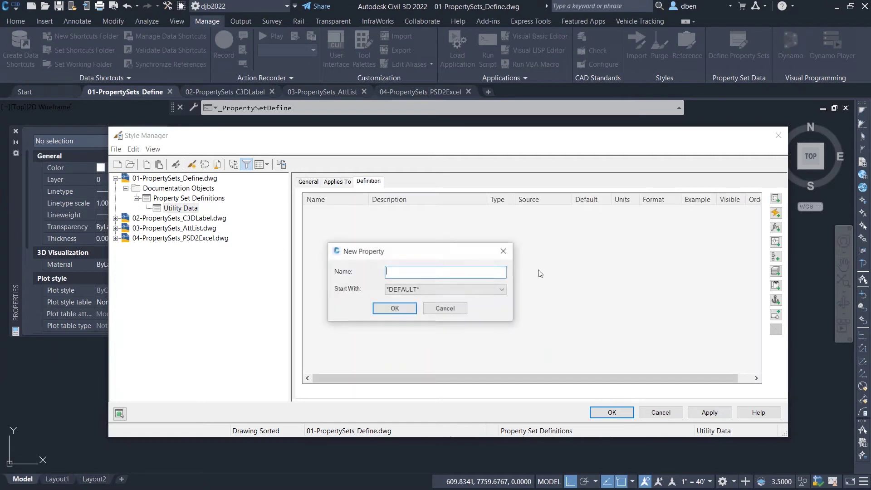
pyautogui.write('Owner')
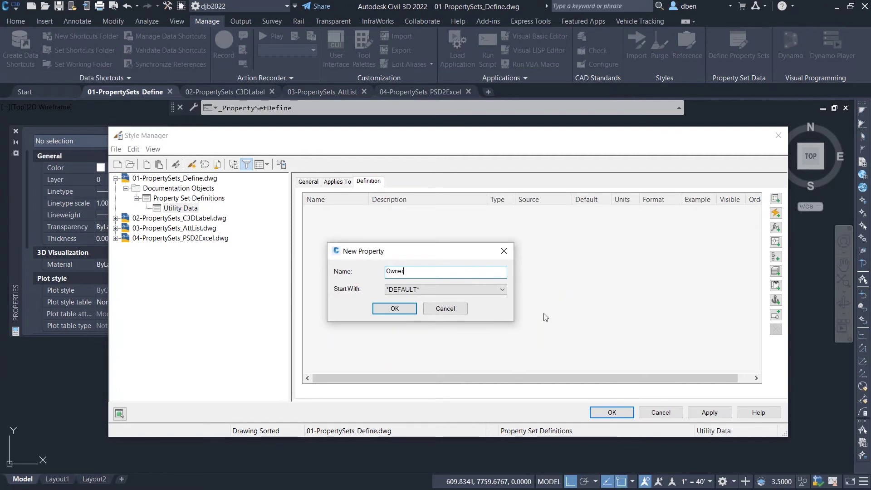
pyautogui.click(430, 291)
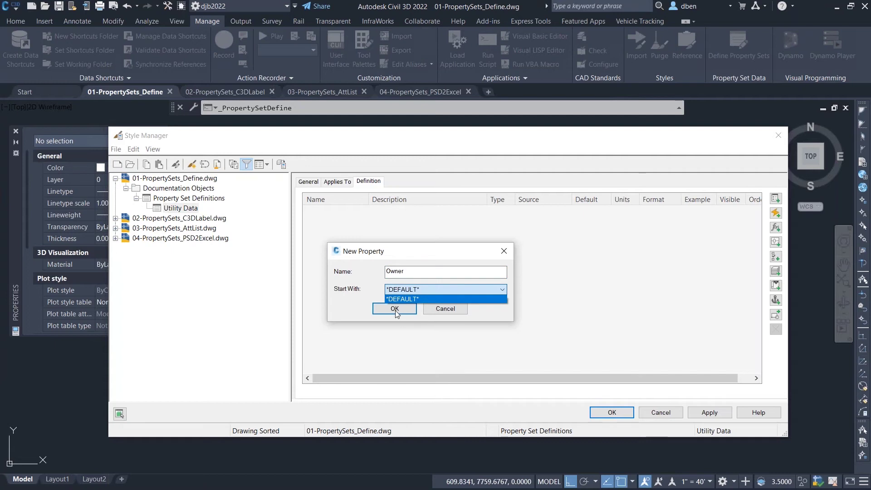
pyautogui.click(394, 310)
pyautogui.click(394, 310)
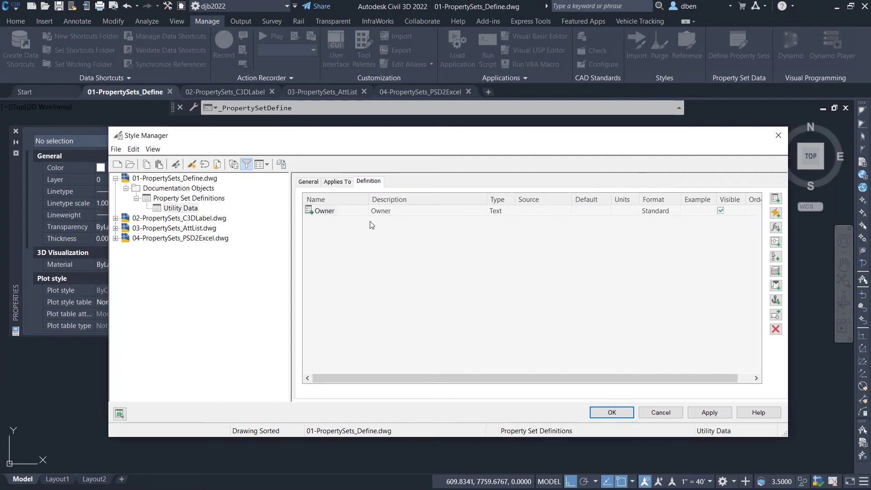
# Change the Owner property's description to "Owner Name" and set its default value to Owner
pyautogui.click(399, 214)
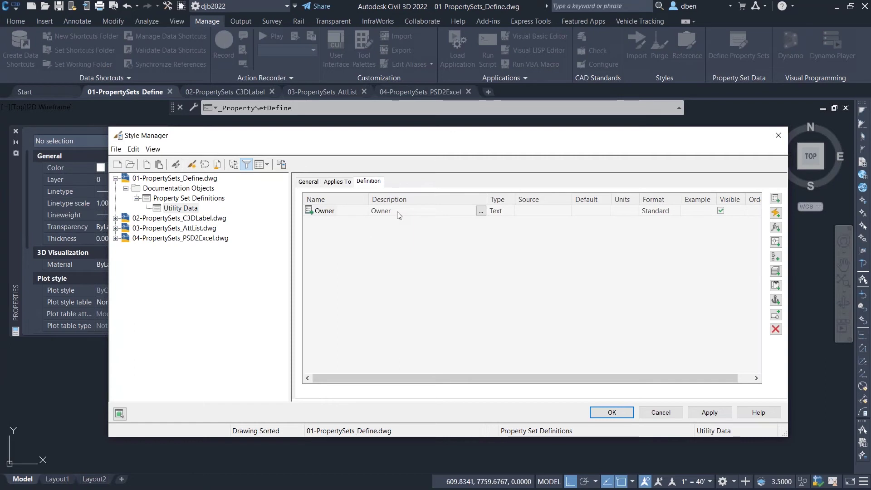
pyautogui.click(480, 212)
pyautogui.click(362, 306)
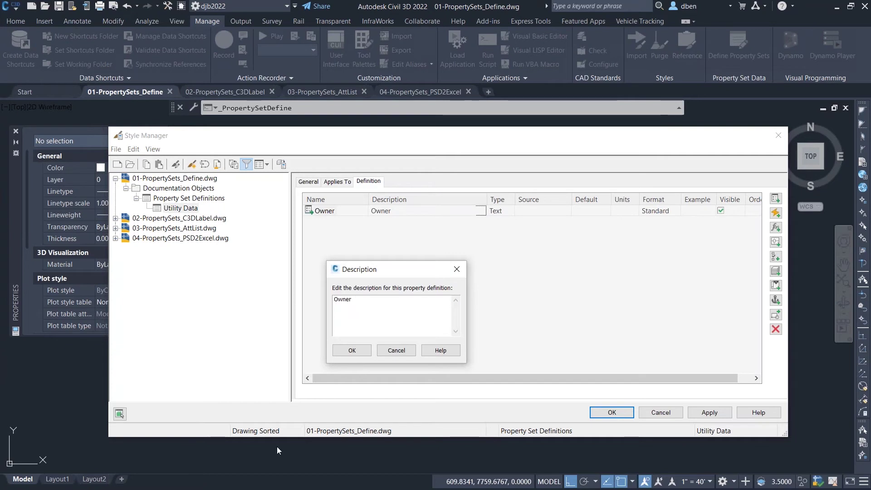
pyautogui.write('Name')
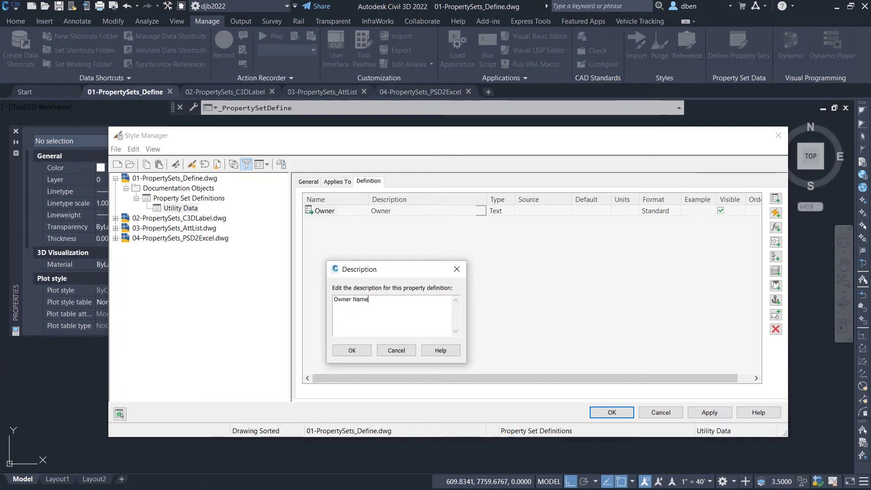
pyautogui.click(351, 350)
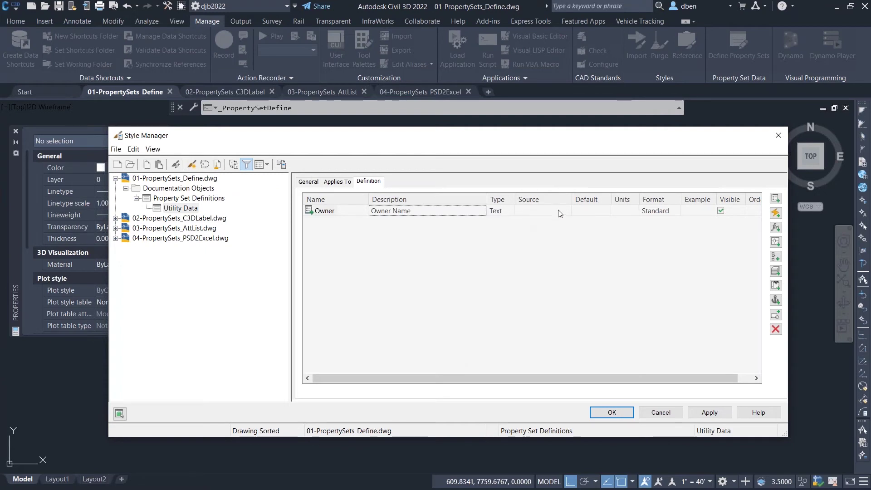
pyautogui.click(582, 212)
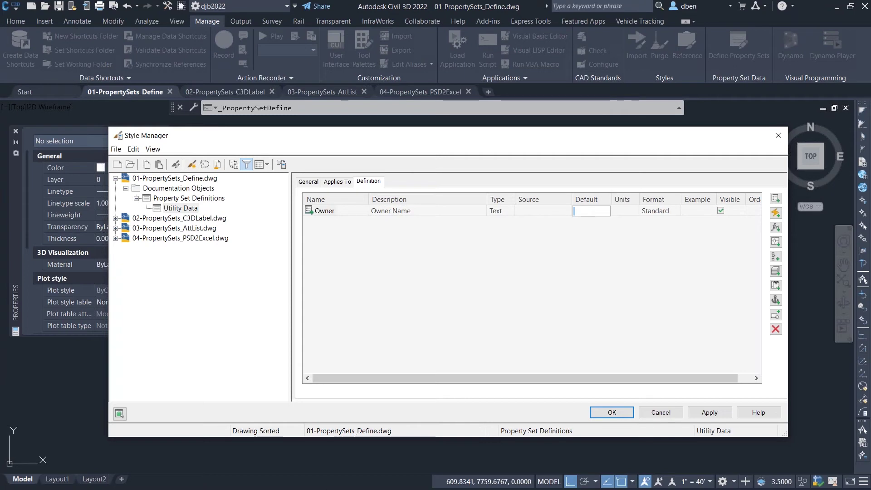
pyautogui.write('Owner')
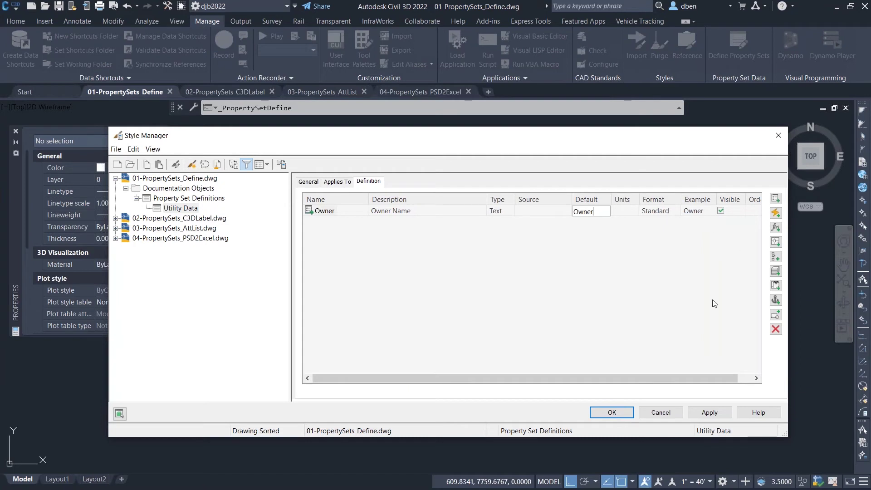
pyautogui.click(673, 379)
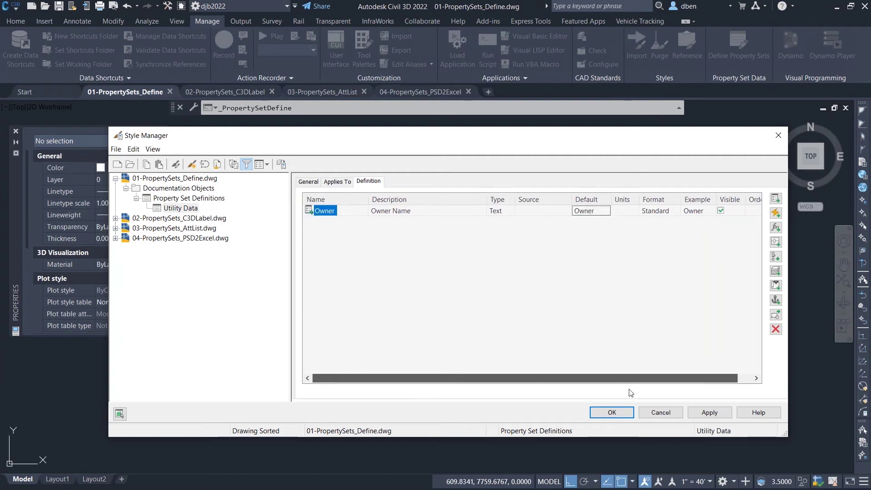
# Add a second manual property named SUEValue to the Utility Data definition, starting with Utility Data:Owner
pyautogui.click(776, 200)
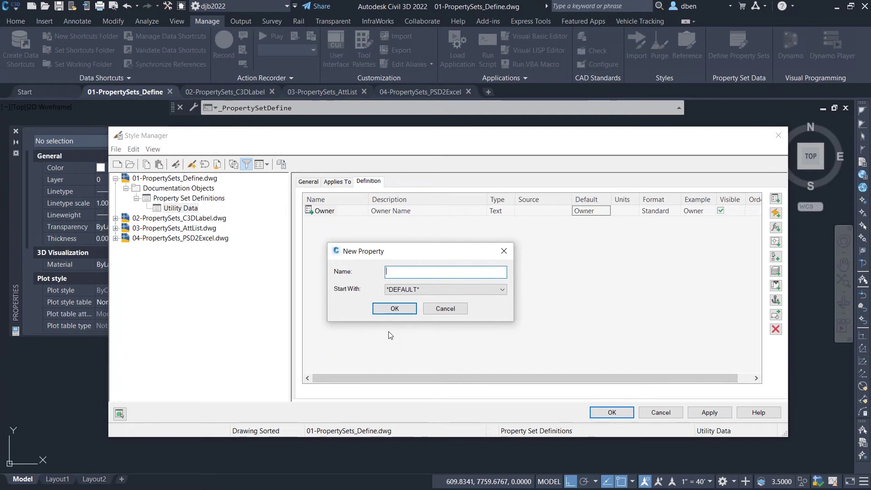
pyautogui.write('SUEValue')
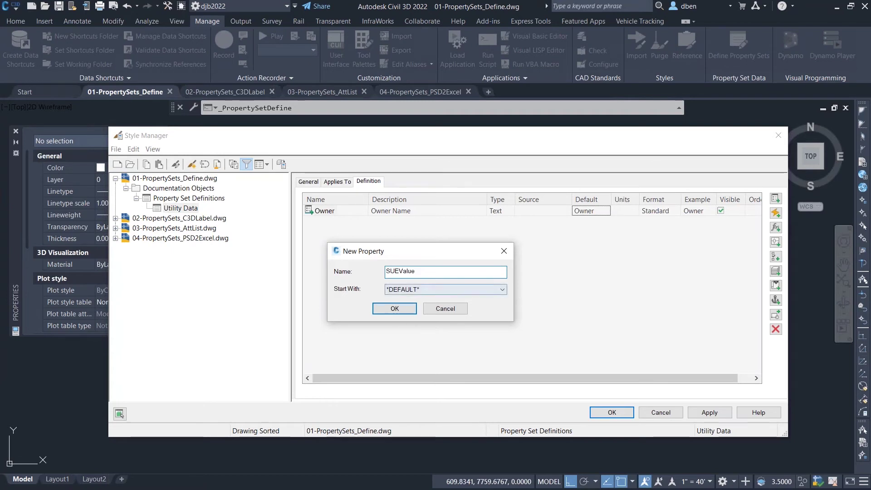
pyautogui.click(400, 271)
pyautogui.press('BackSpace')
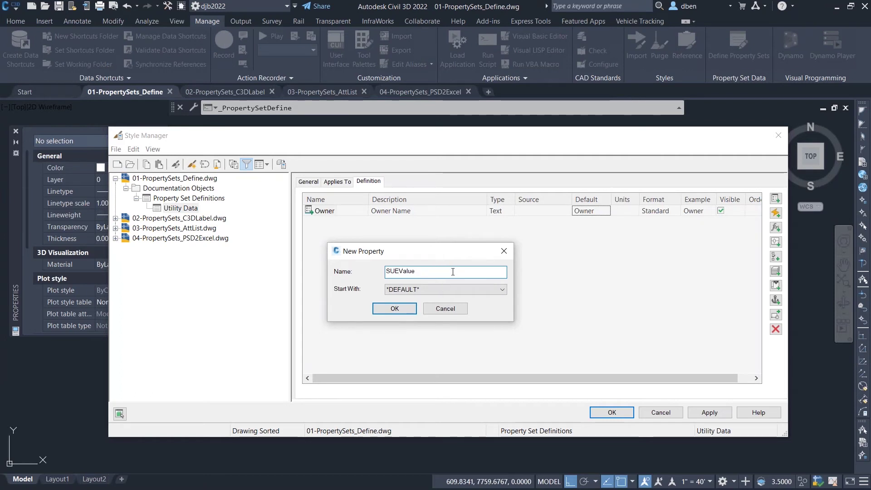
pyautogui.click(427, 290)
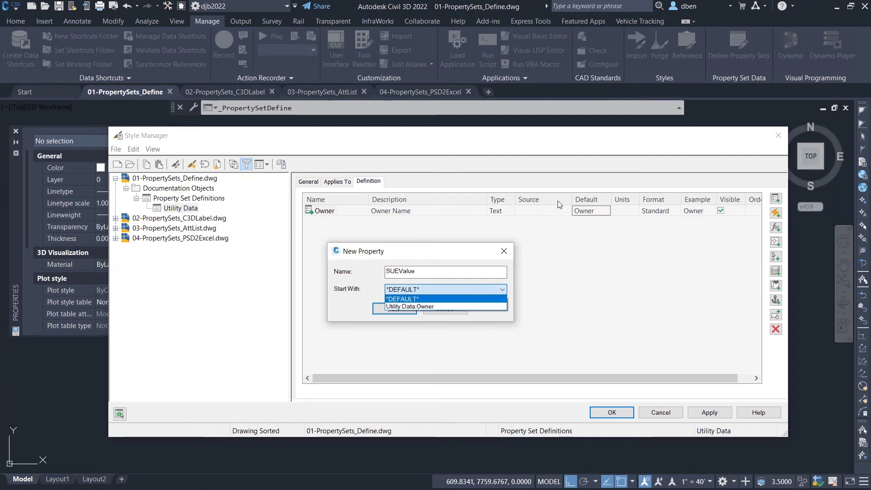
pyautogui.click(435, 307)
pyautogui.click(394, 308)
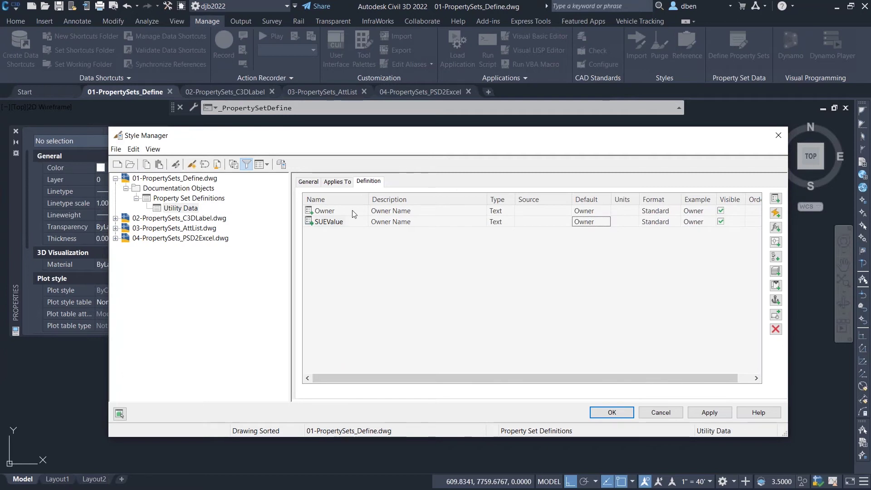
# Replace the SUEValue property's description with "Conditon of utility based on a grade from A to D"
pyautogui.click(414, 222)
pyautogui.click(481, 222)
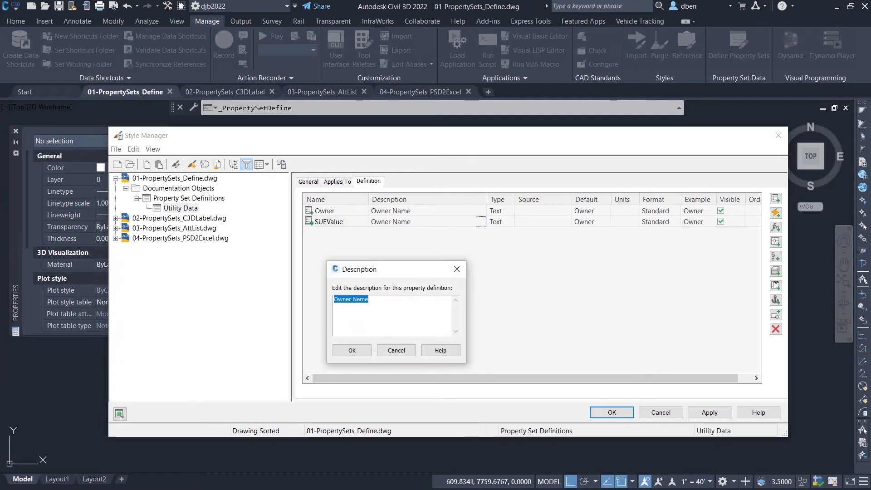
pyautogui.write('Conditon')
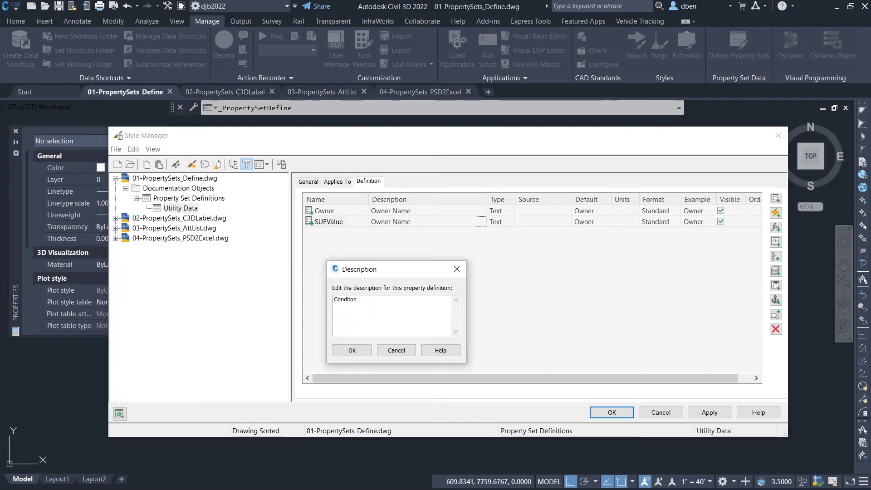
pyautogui.write(' of utility base')
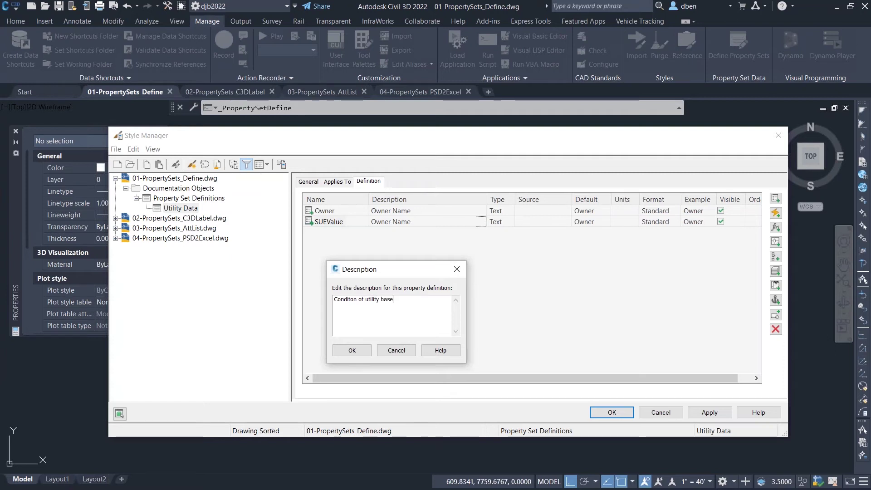
pyautogui.write('d on a grade from A to')
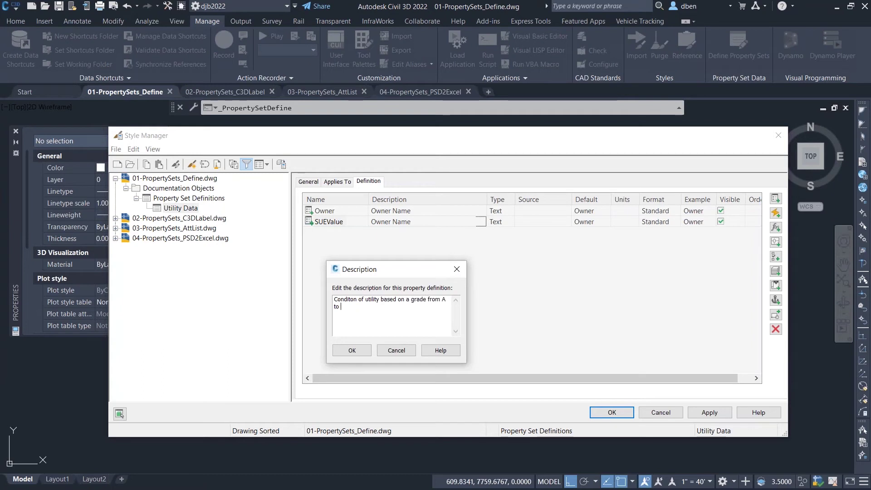
pyautogui.write(' D')
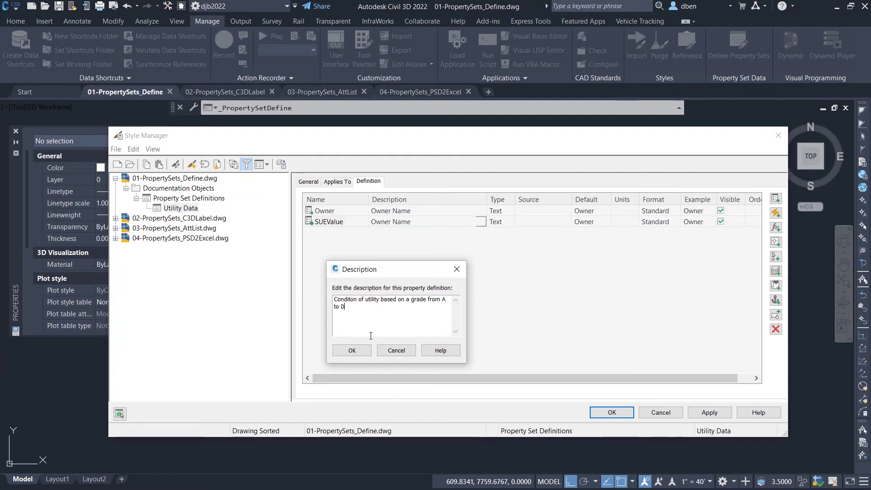
pyautogui.click(351, 352)
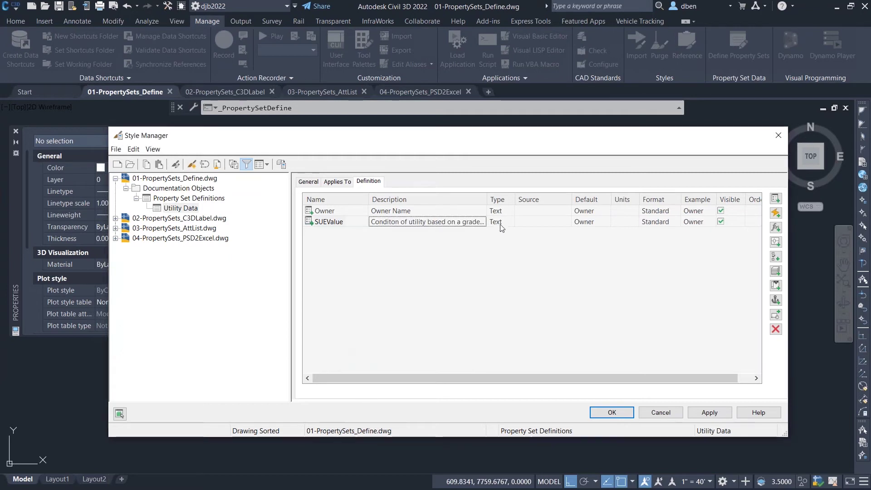
# Set the default value of the SUEValue property to D and shift the Style Manager slightly
pyautogui.click(528, 225)
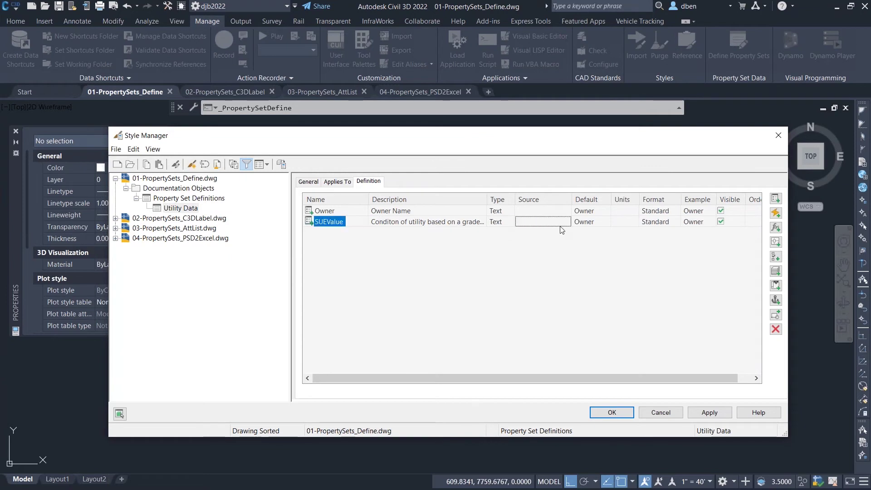
pyautogui.click(590, 222)
pyautogui.write('D')
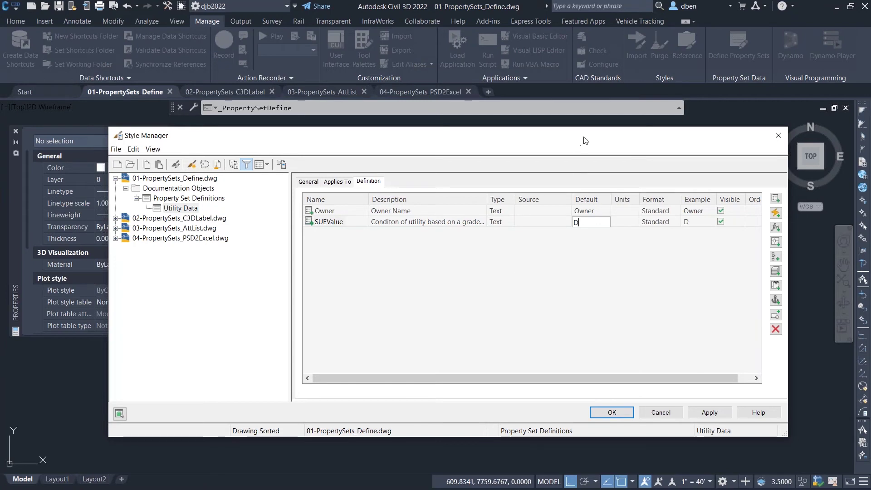
pyautogui.moveTo(578, 141); pyautogui.dragTo(586, 137)
# Add a third manual property named Type to the Utility Data definition, starting with *DEFAULT*
pyautogui.click(784, 195)
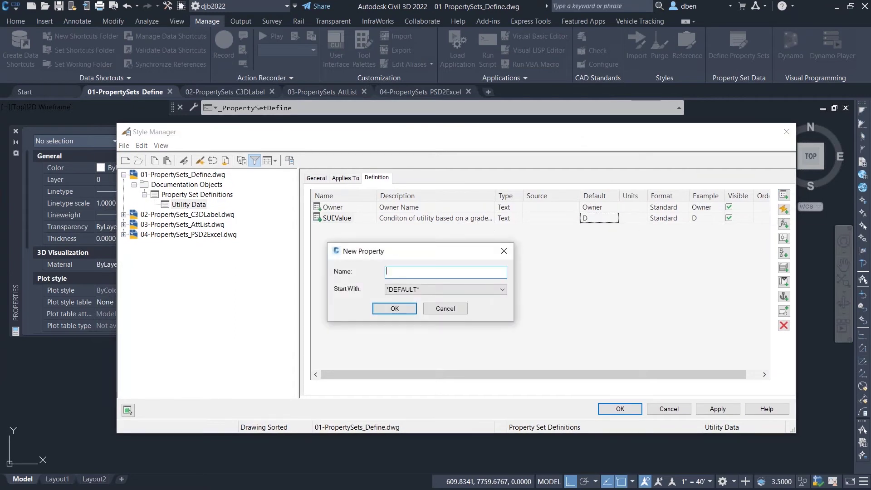
pyautogui.press('BackSpace')
pyautogui.press('BackSpace')
pyautogui.press('BackSpace')
pyautogui.press('BackSpace')
pyautogui.hotkey('shift', 'Home')
pyautogui.write('Type')
pyautogui.click(395, 308)
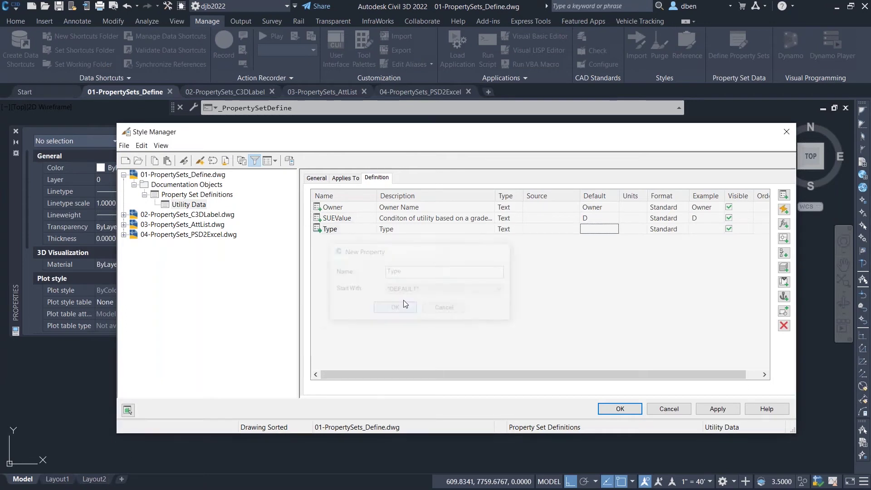
# Change the Type property's description to "Type of utiltiy" and set its default value to Utility
pyautogui.click(393, 232)
pyautogui.click(489, 229)
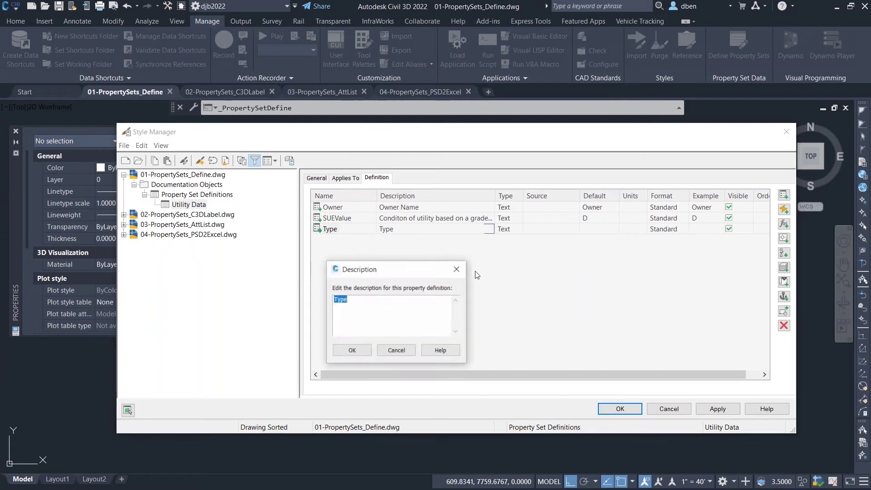
pyautogui.press('End')
pyautogui.write('o')
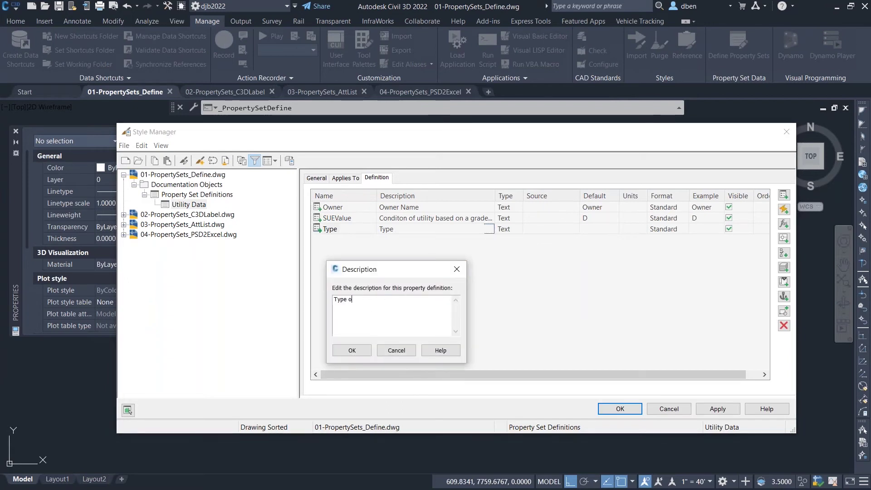
pyautogui.write('f utiltiy')
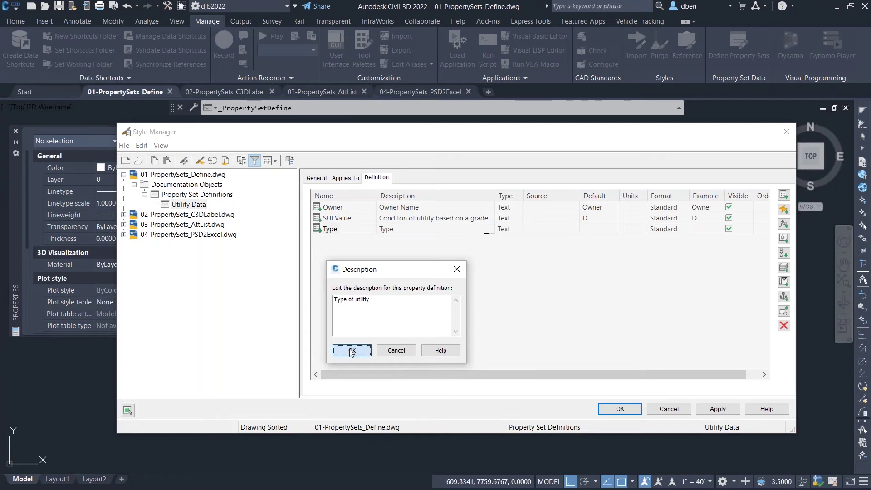
pyautogui.click(352, 351)
pyautogui.click(595, 229)
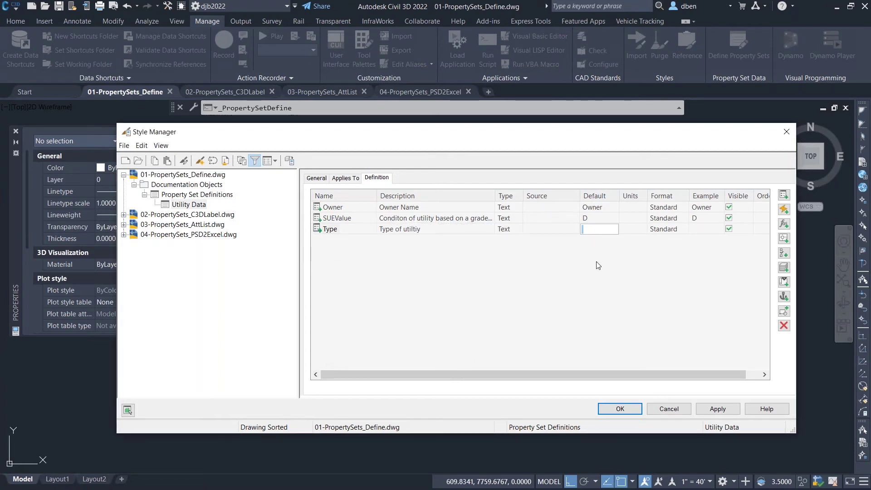
pyautogui.write('Utility')
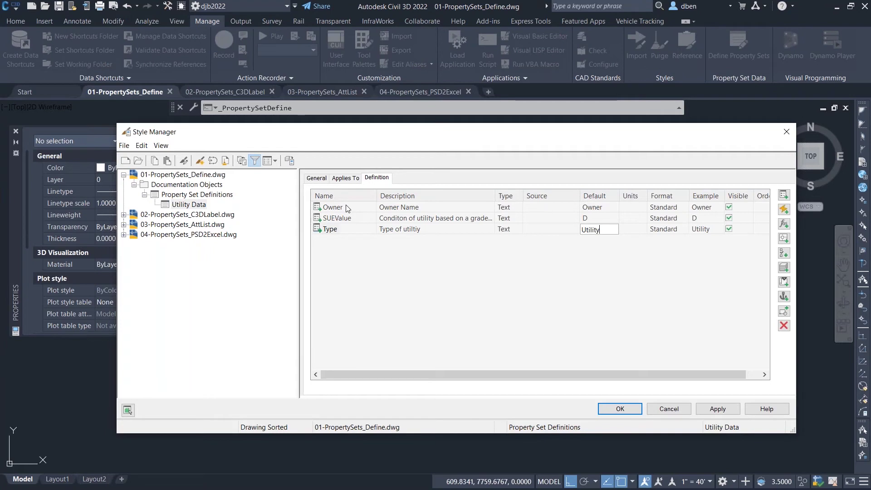
# Set the display order to 1 for Owner, 2 for SUEValue and 3 for Type, and accept the Utility Data definition
pyautogui.click(766, 208)
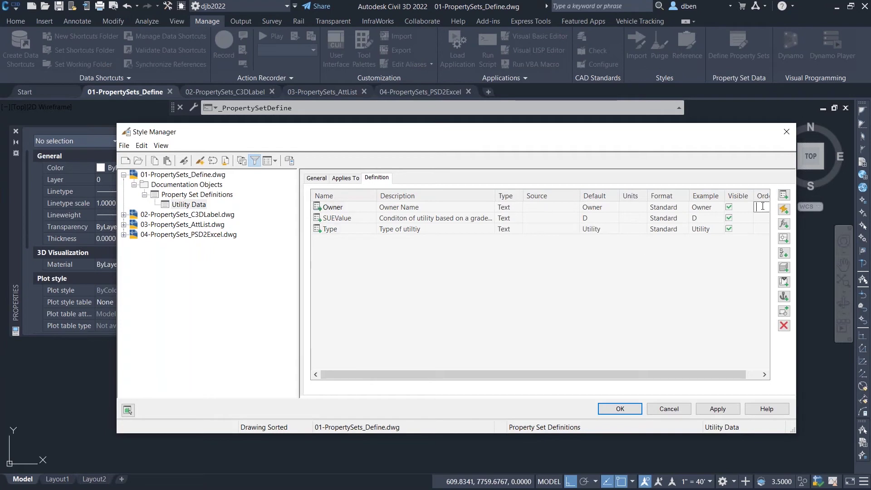
pyautogui.click(759, 219)
pyautogui.write('2')
pyautogui.click(762, 230)
pyautogui.write('3')
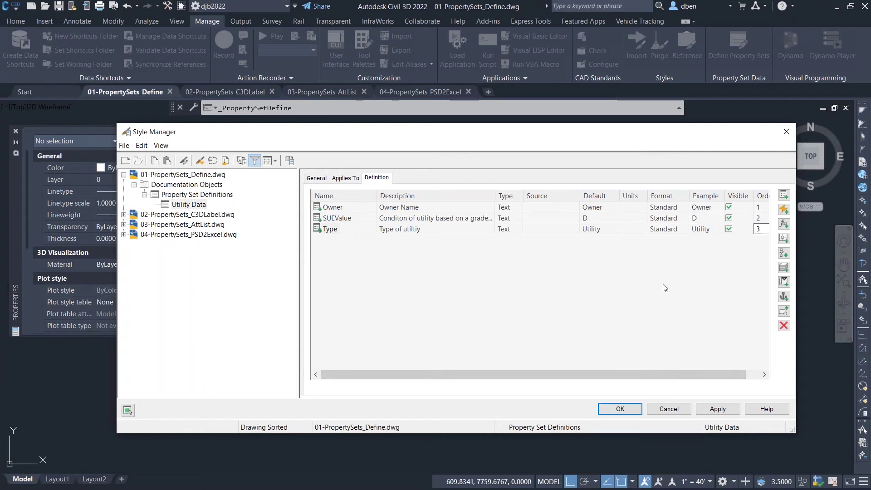
pyautogui.click(620, 409)
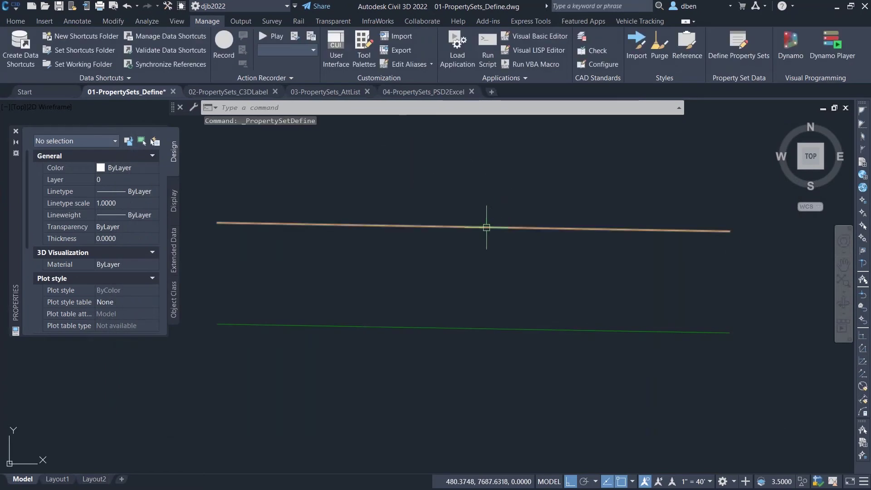
# Attach the Utility Data property set to both feature lines through their extended data, and clear the selection
pyautogui.click(501, 203)
pyautogui.click(439, 366)
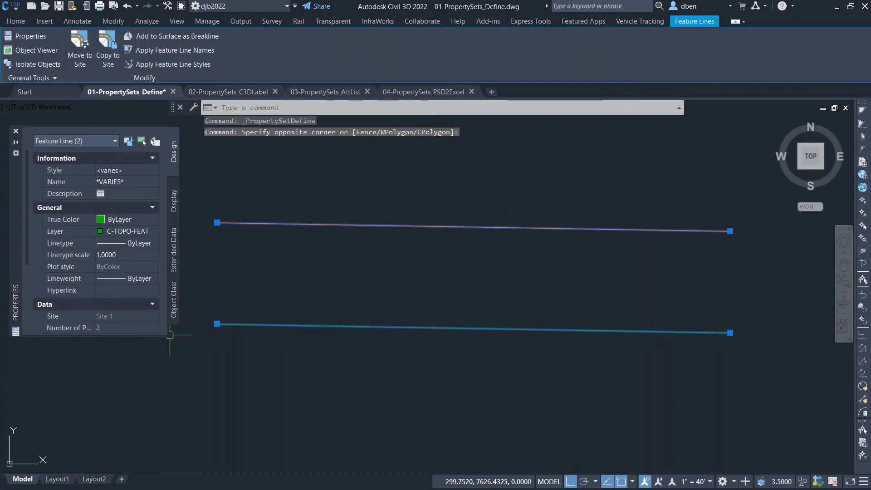
pyautogui.click(173, 246)
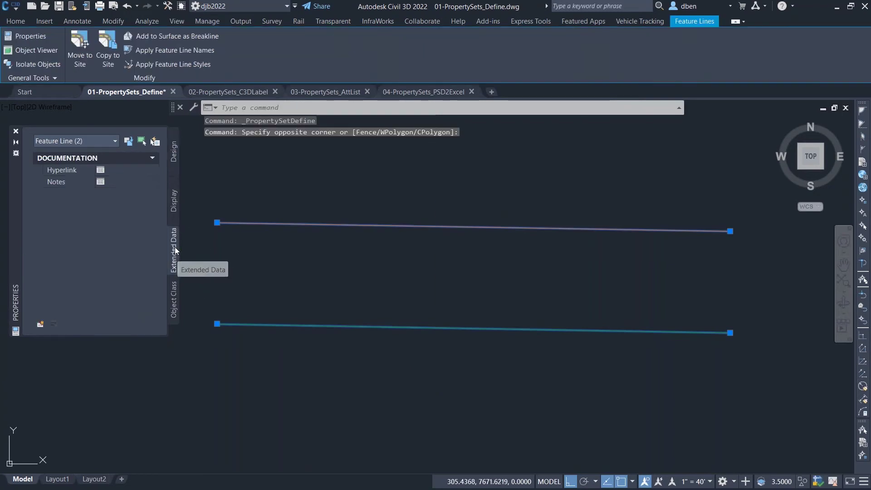
pyautogui.click(40, 325)
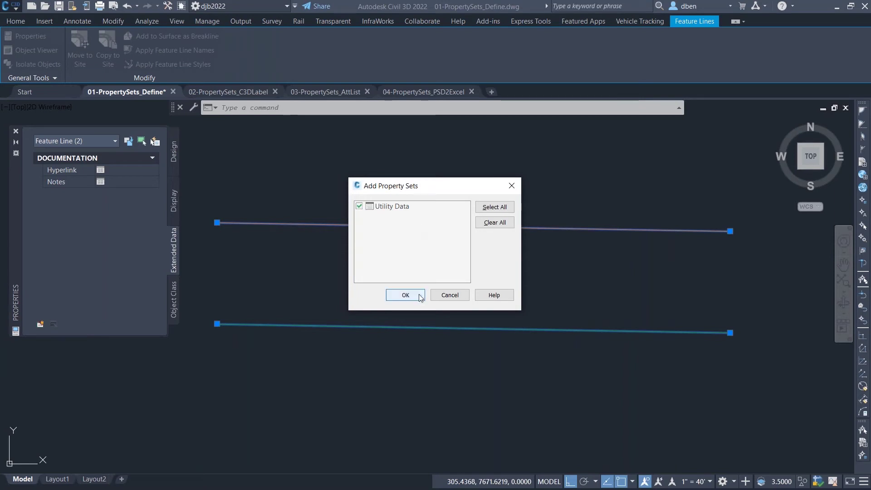
pyautogui.click(402, 295)
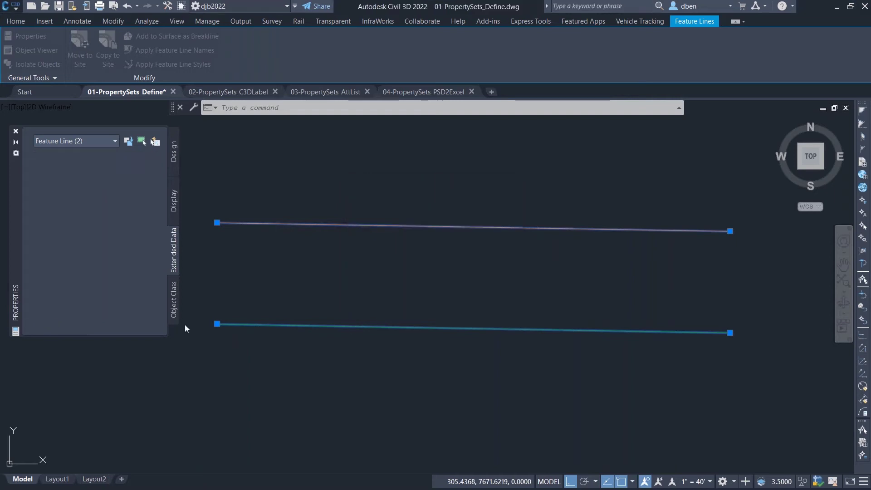
pyautogui.click(433, 299)
pyautogui.press('Escape')
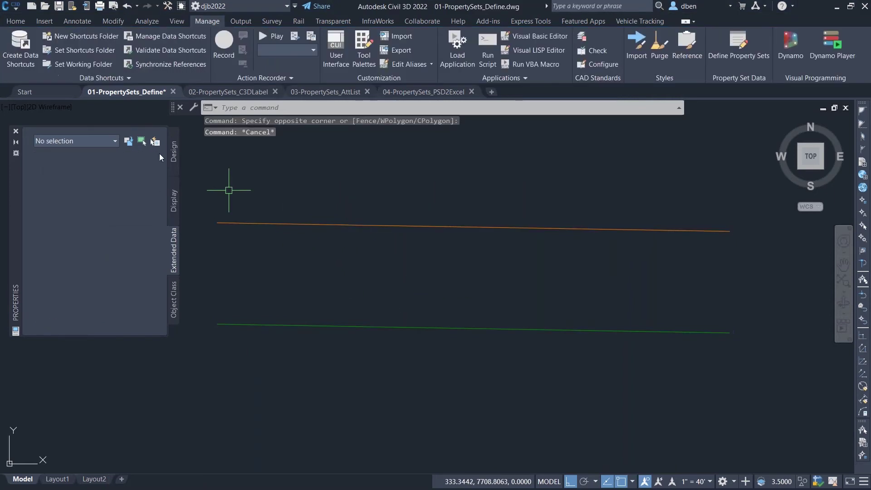
pyautogui.click(364, 225)
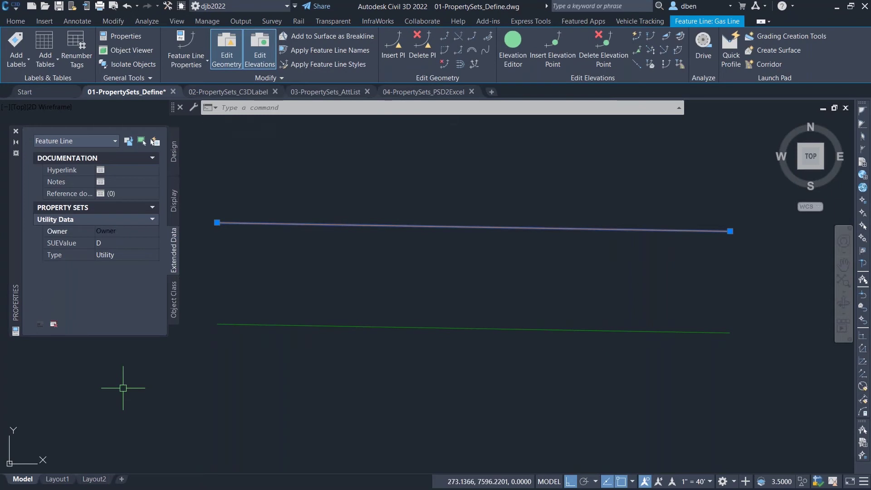
pyautogui.write('CONNECus')
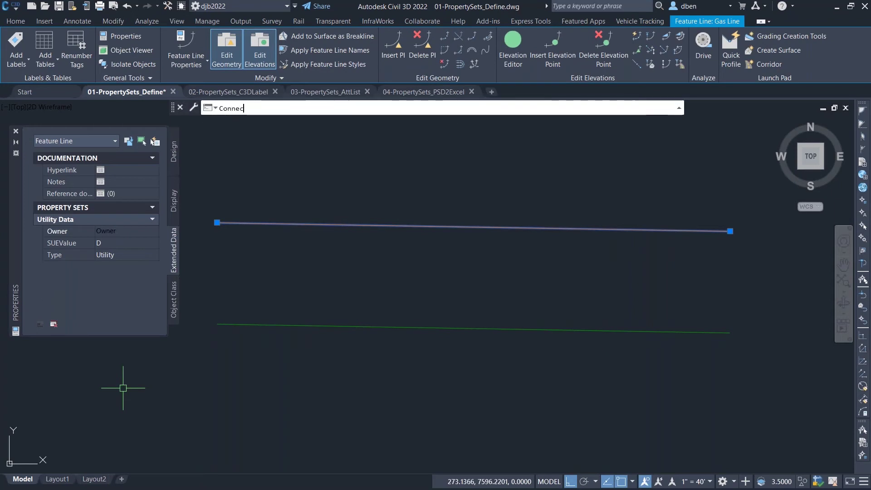
pyautogui.press('Return')
pyautogui.press('Escape')
pyautogui.press('Escape')
pyautogui.press('Escape')
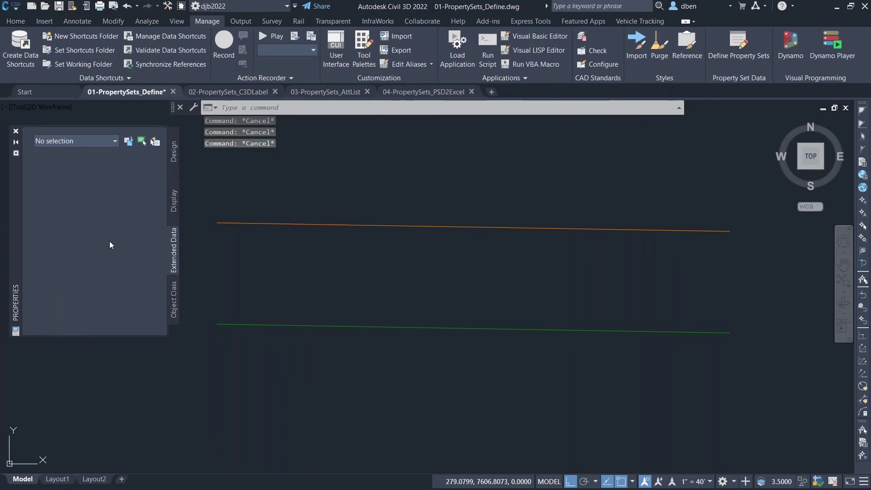
# Fill in the orange feature line's Utility Data with Owner Connexus nRG, SUEValue B and Type Gas
pyautogui.click(249, 220)
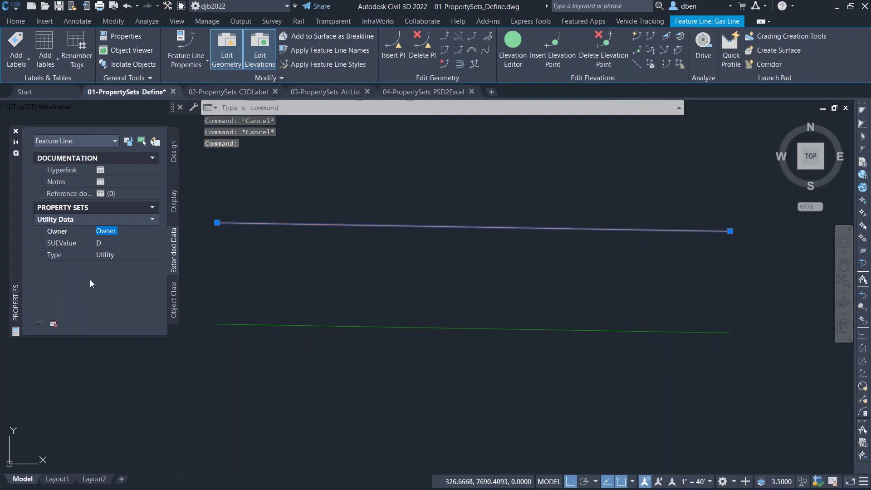
pyautogui.write('Connexus nRG')
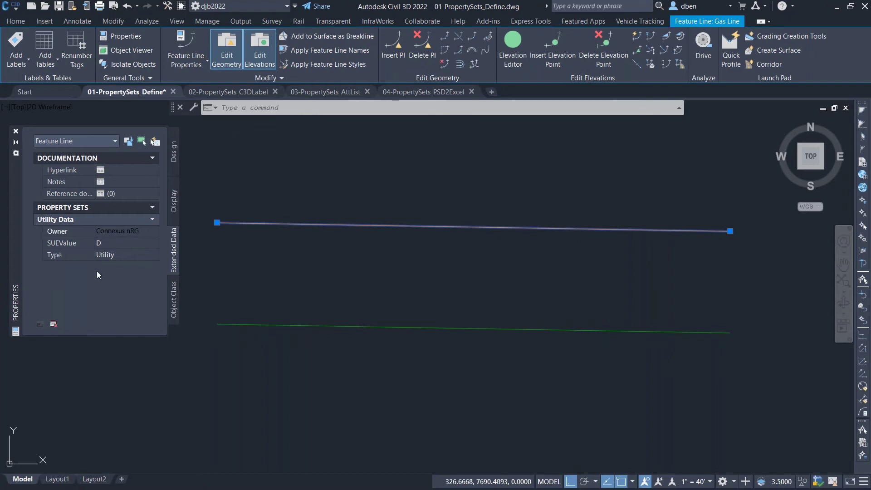
pyautogui.click(129, 244)
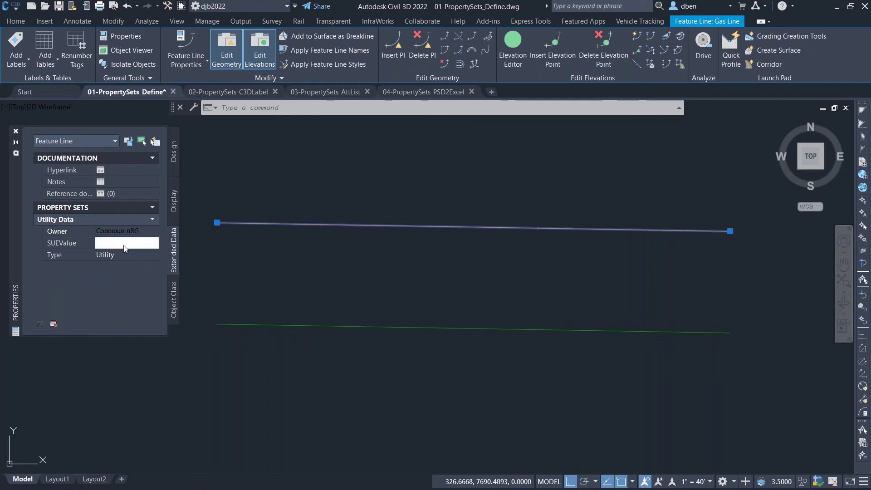
pyautogui.write('B')
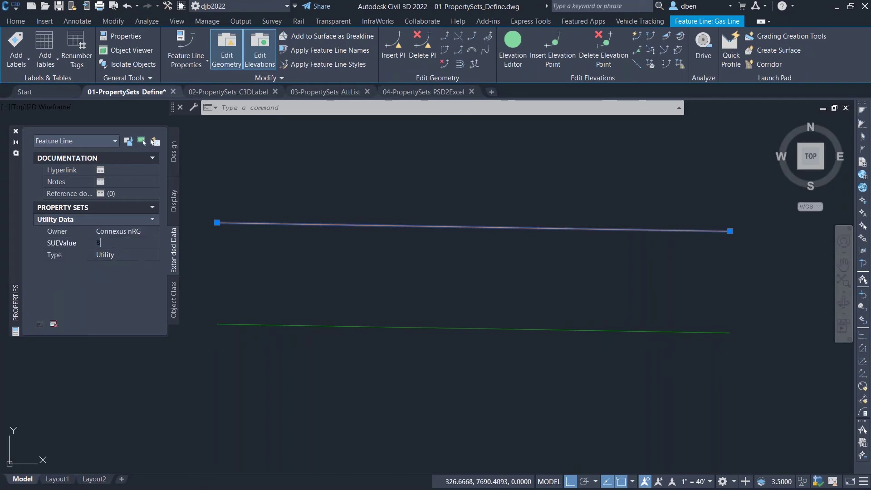
pyautogui.click(114, 256)
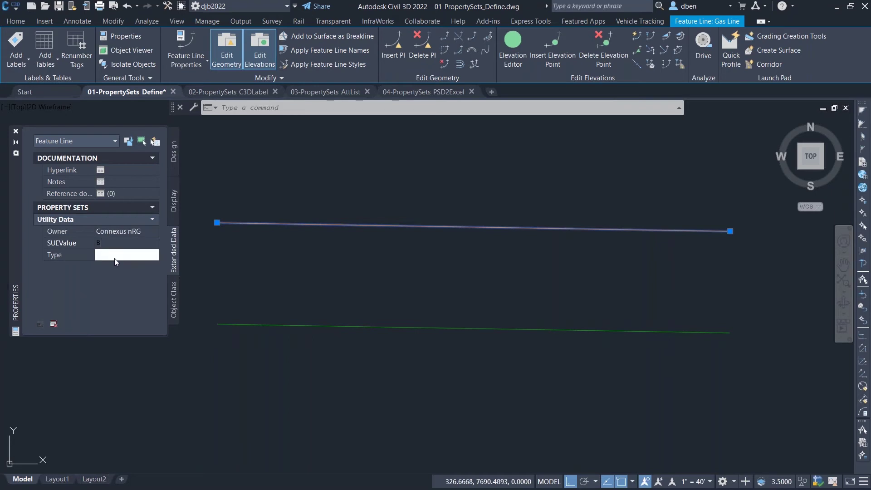
pyautogui.write('Gas')
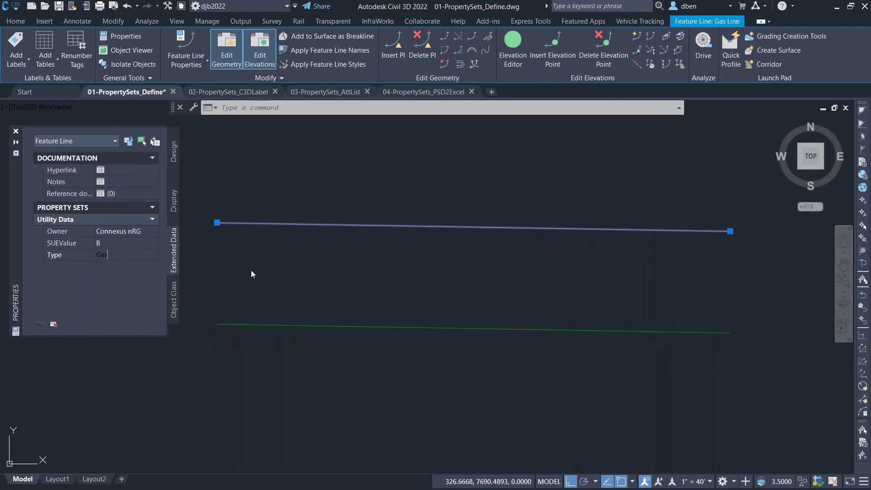
# Examine the Utility Data values of the green and orange feature lines in turn to compare them
pyautogui.click(275, 328)
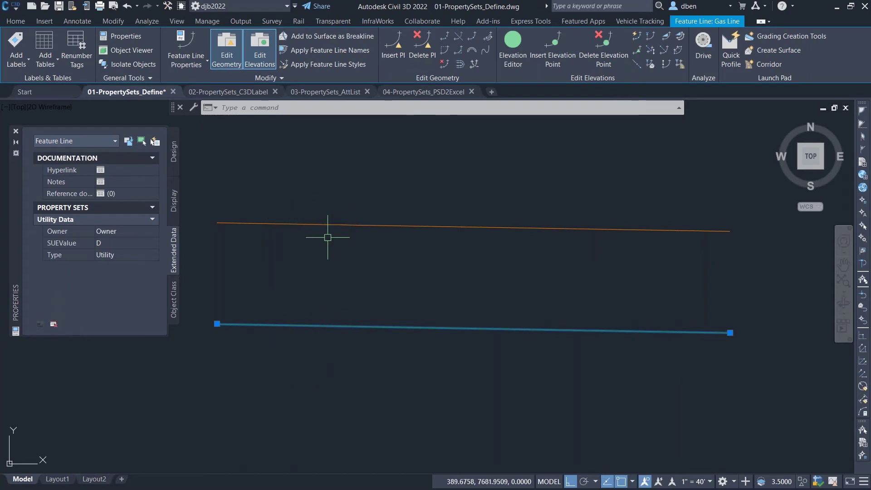
pyautogui.click(129, 140)
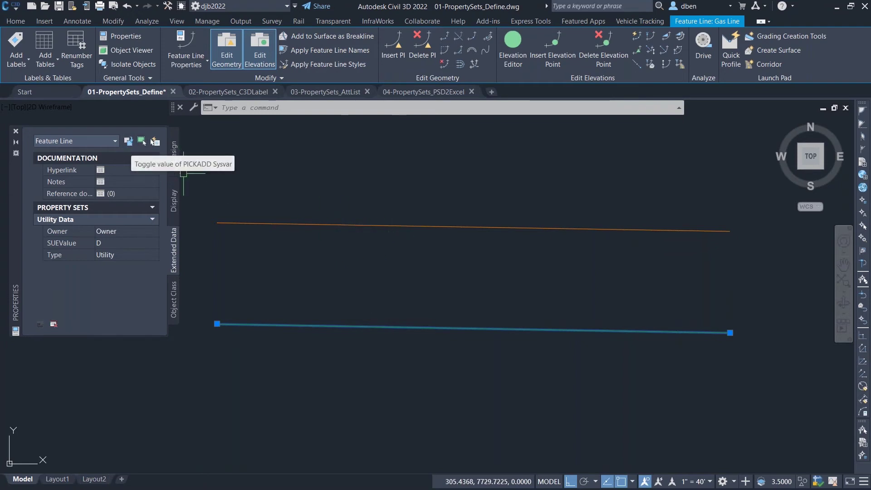
pyautogui.click(268, 224)
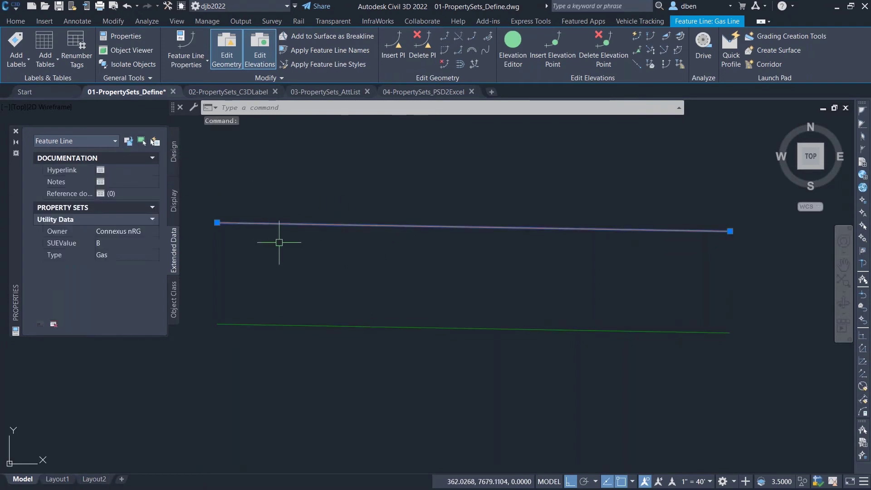
pyautogui.click(281, 325)
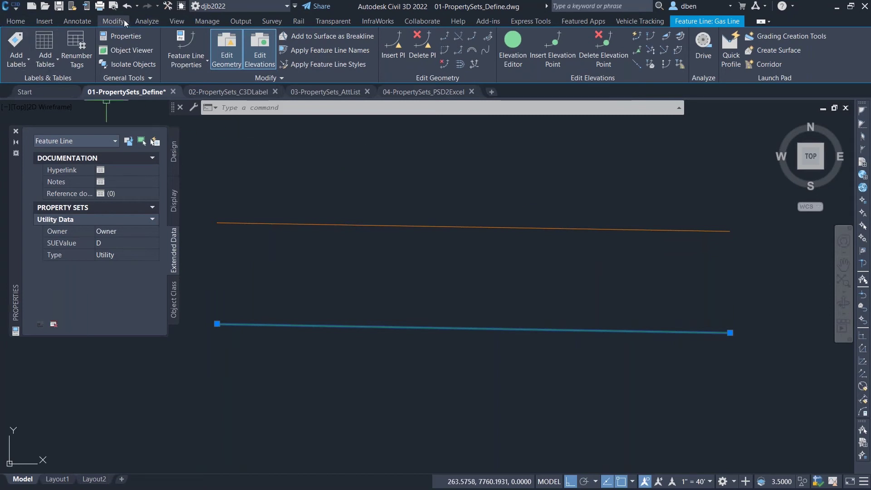
# Reopen the Utility Data property set definition and add a manual property named Date, starting with *DEFAULT*
pyautogui.click(147, 21)
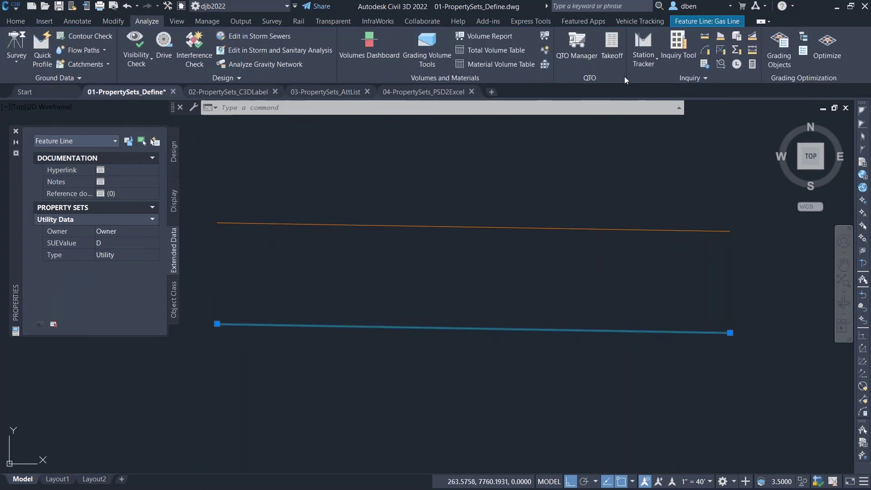
pyautogui.click(215, 22)
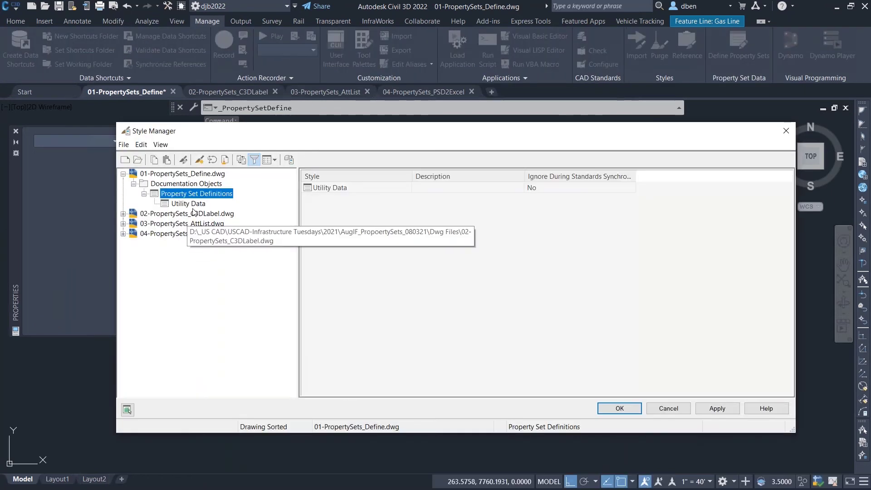
pyautogui.click(195, 204)
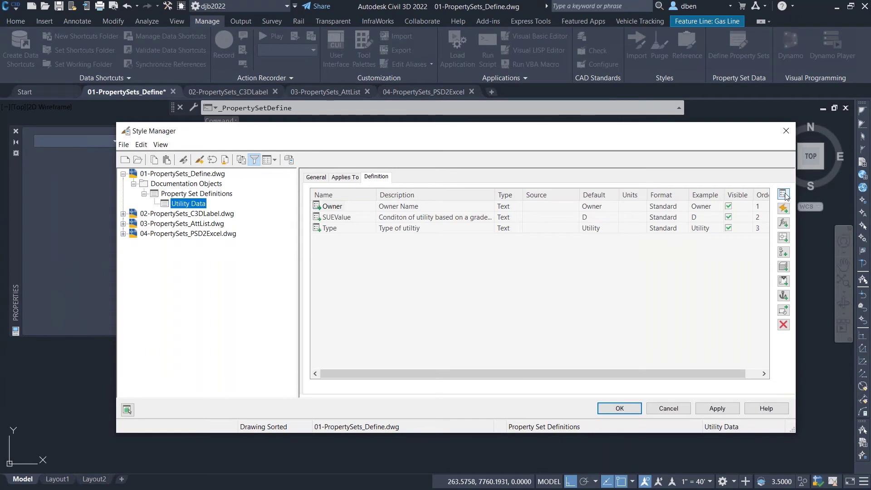
pyautogui.click(783, 194)
pyautogui.write('In')
pyautogui.write('ate')
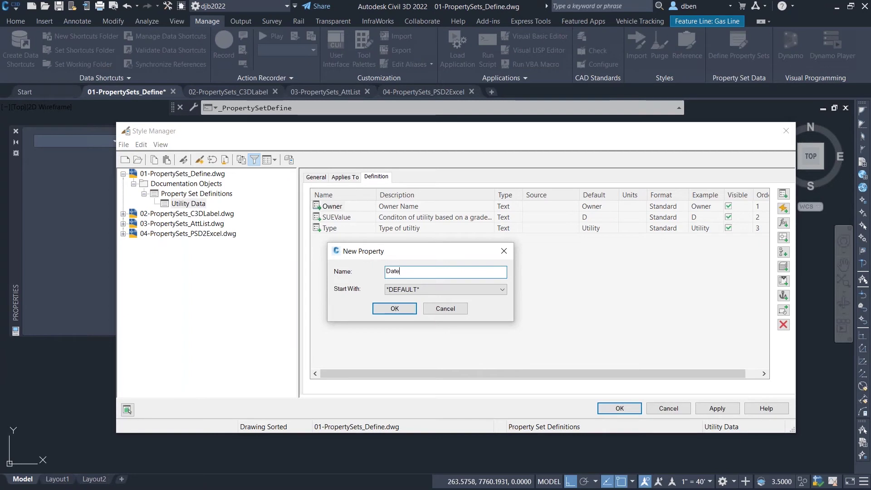
pyautogui.click(393, 309)
# Set the Date property's description to "Install Date" and its default to XX/XX/XXX, and accept the definition
pyautogui.click(395, 239)
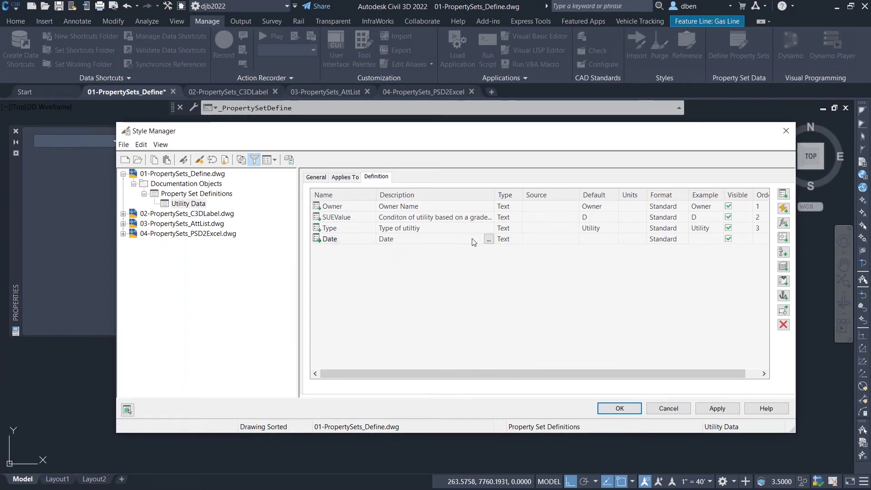
pyautogui.click(488, 238)
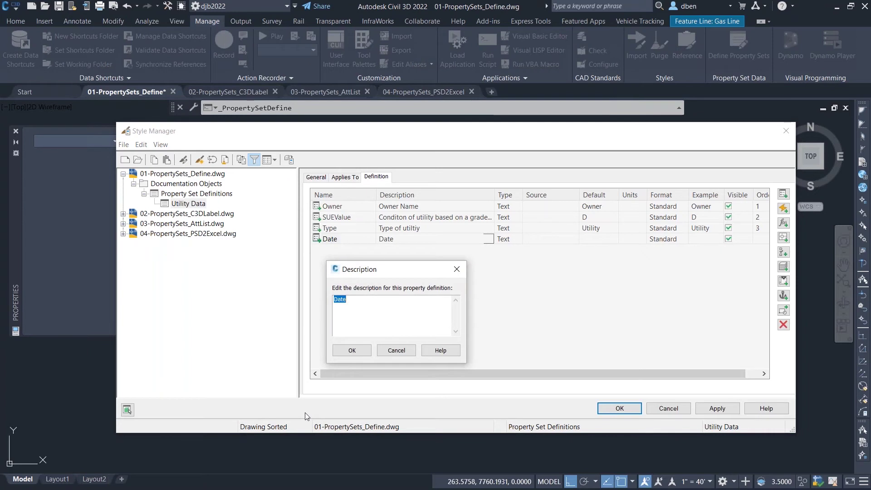
pyautogui.write('Install')
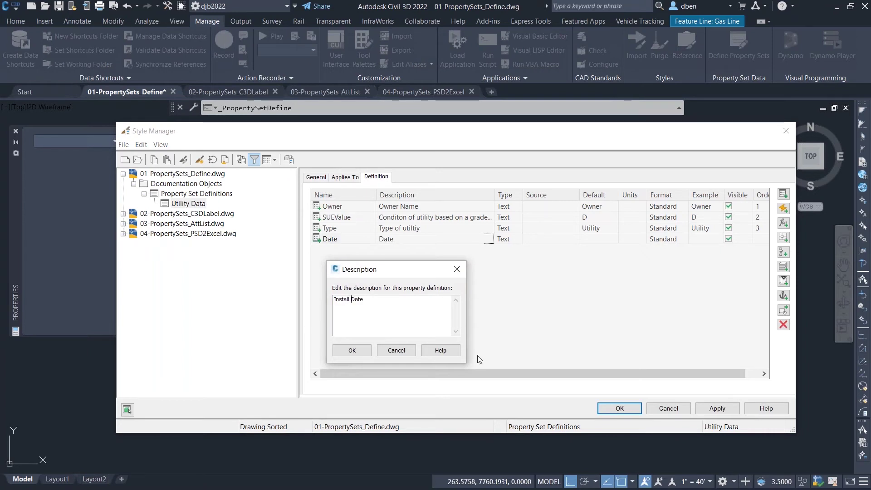
pyautogui.click(352, 351)
pyautogui.click(598, 239)
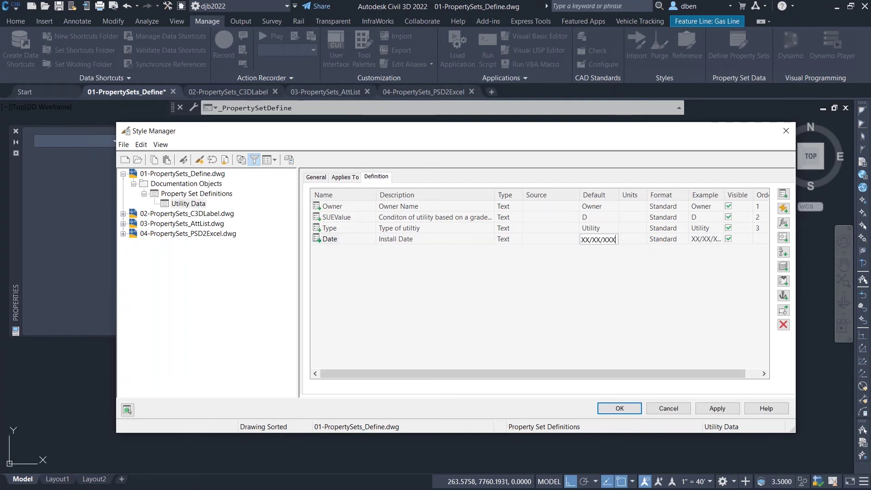
pyautogui.click(625, 410)
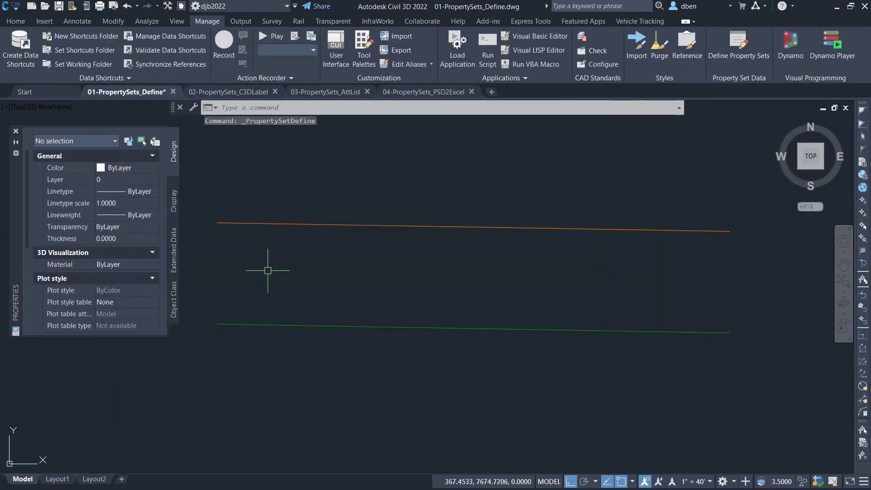
# Examine the orange feature line's Utility Data to check for the new Date property
pyautogui.click(291, 223)
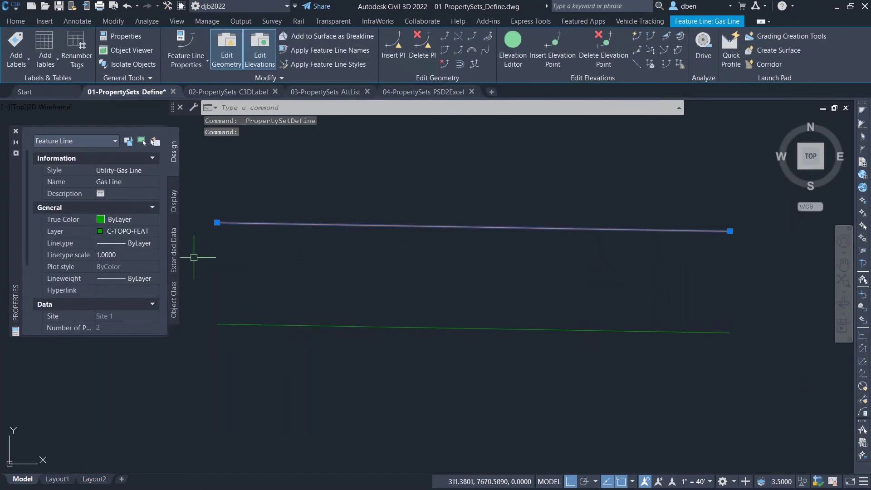
pyautogui.click(172, 262)
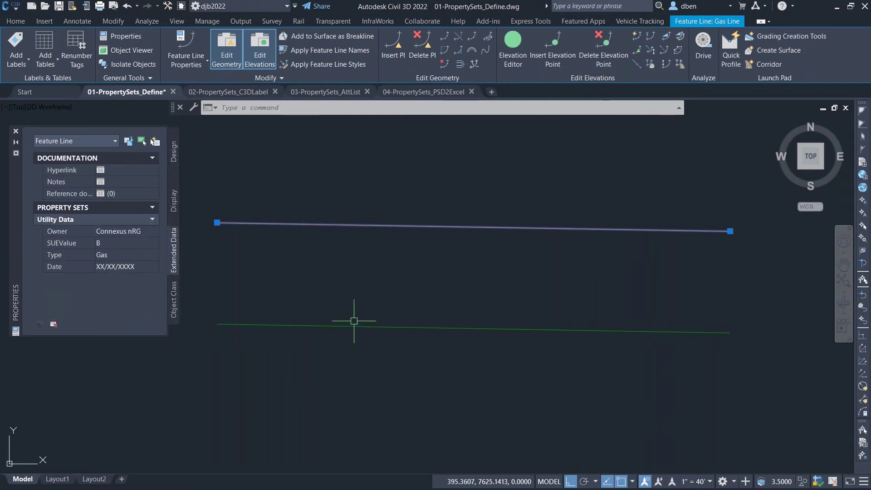
pyautogui.scroll(-10, 440, 290)
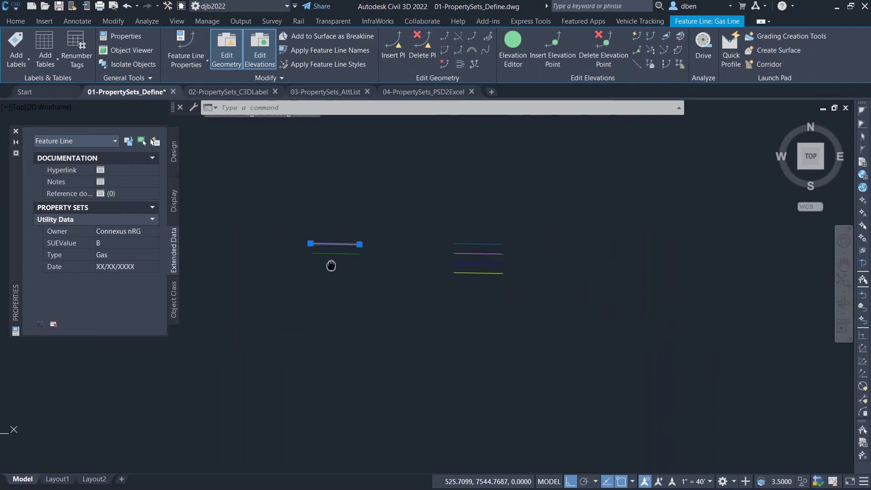
pyautogui.scroll(4, 388, 253)
pyautogui.press('Escape')
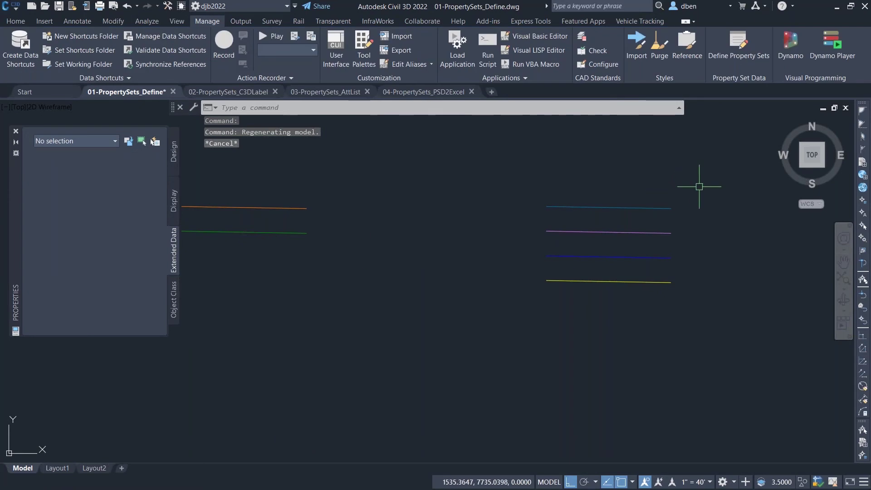
# Attach the Utility Data property set to the teal, purple, blue and yellow feature lines together
pyautogui.click(661, 183)
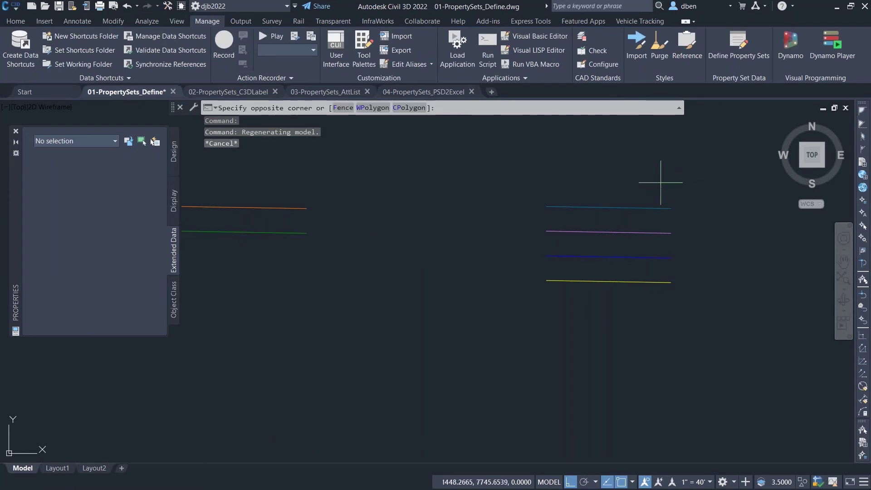
pyautogui.click(577, 345)
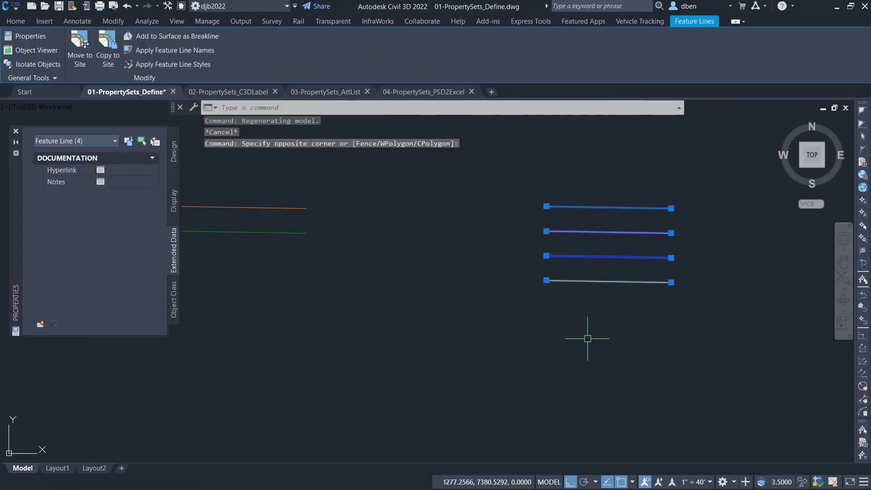
pyautogui.click(40, 325)
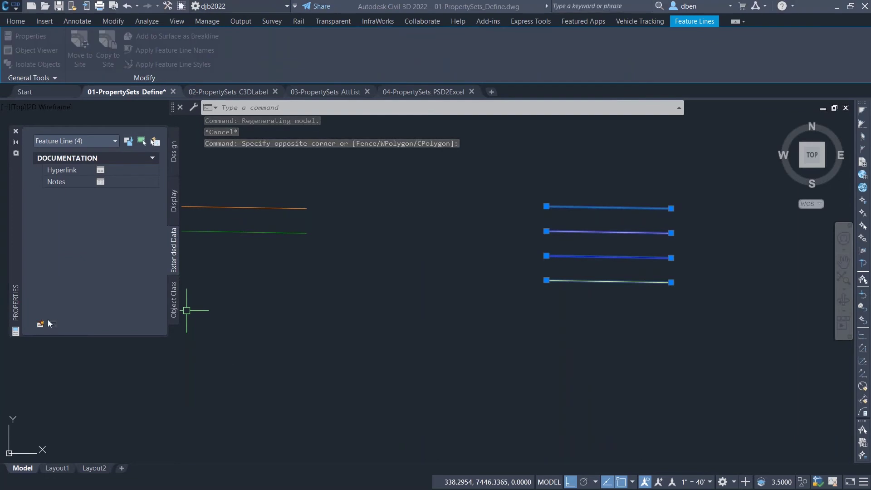
pyautogui.click(412, 290)
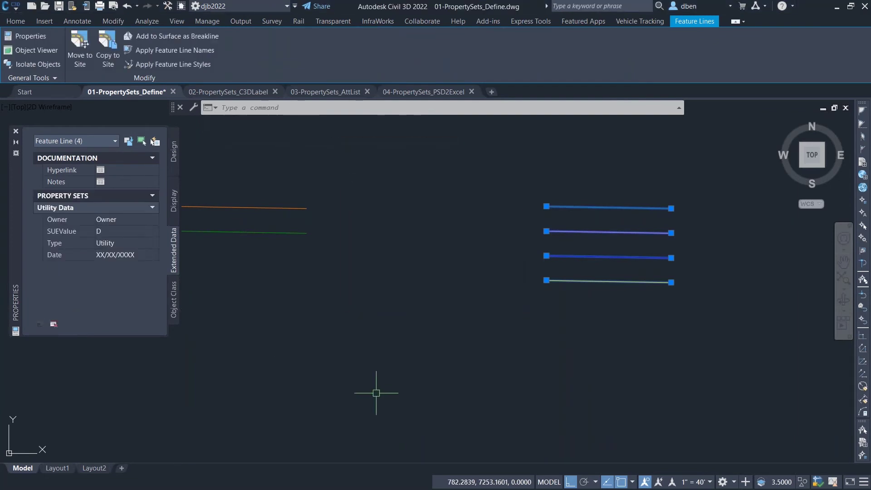
pyautogui.press('Escape')
pyautogui.press('Escape')
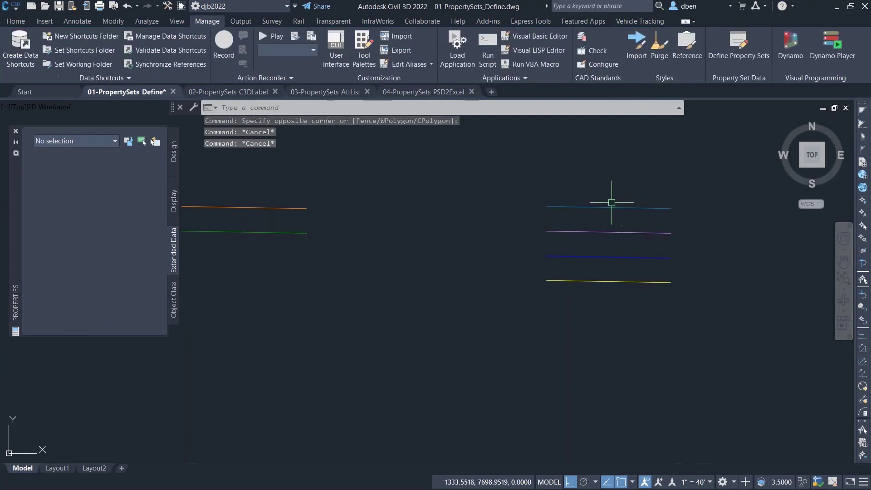
# Check the attached Utility Data on the teal, purple, blue and yellow feature lines one at a time
pyautogui.click(614, 207)
pyautogui.click(609, 232)
pyautogui.click(611, 256)
pyautogui.click(603, 281)
pyautogui.moveTo(366, 278)
pyautogui.mouseDown(button='middle')
pyautogui.moveTo(453, 286)
pyautogui.moveTo(472, 274)
pyautogui.mouseUp(button='middle')
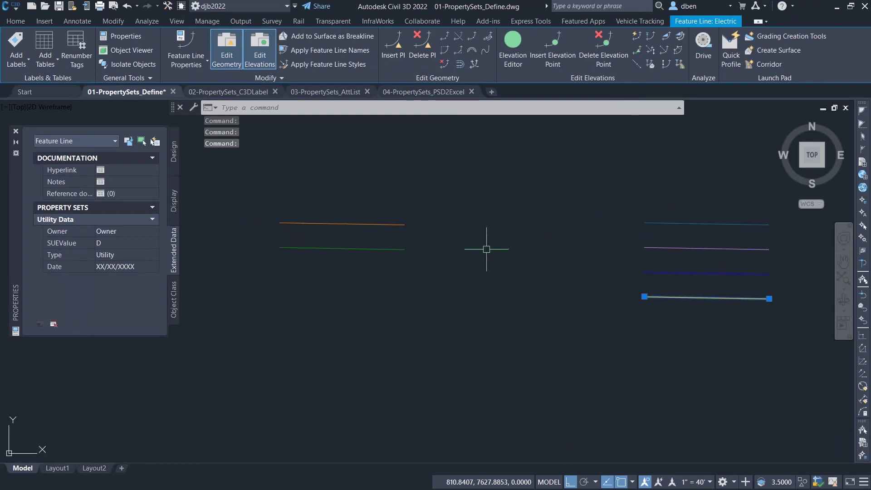
pyautogui.press('Escape')
pyautogui.press('Escape')
pyautogui.moveTo(585, 309); pyautogui.dragTo(499, 263, button='middle')
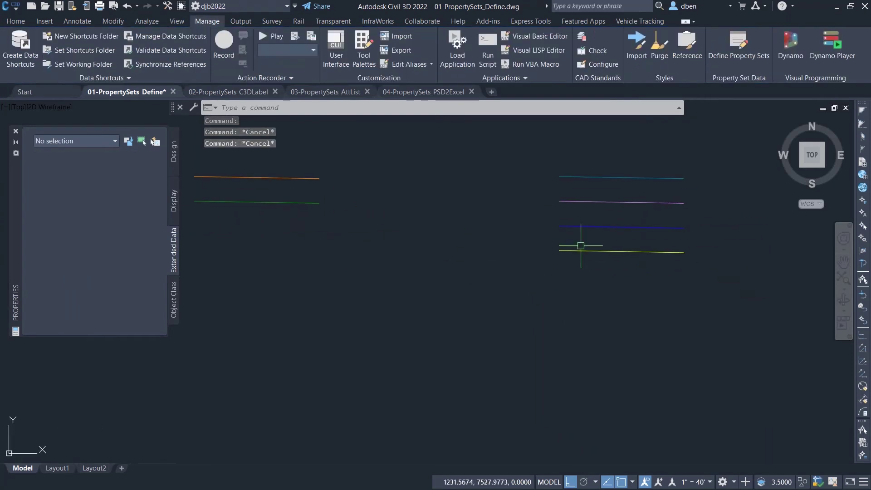
# Remove the Utility Data property set from the yellow feature line and compare its extended data with the blue line's
pyautogui.click(606, 250)
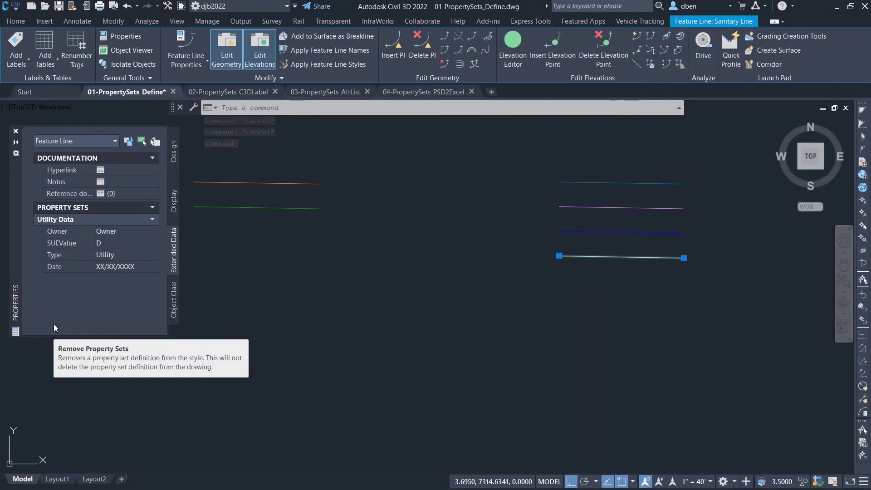
pyautogui.click(54, 324)
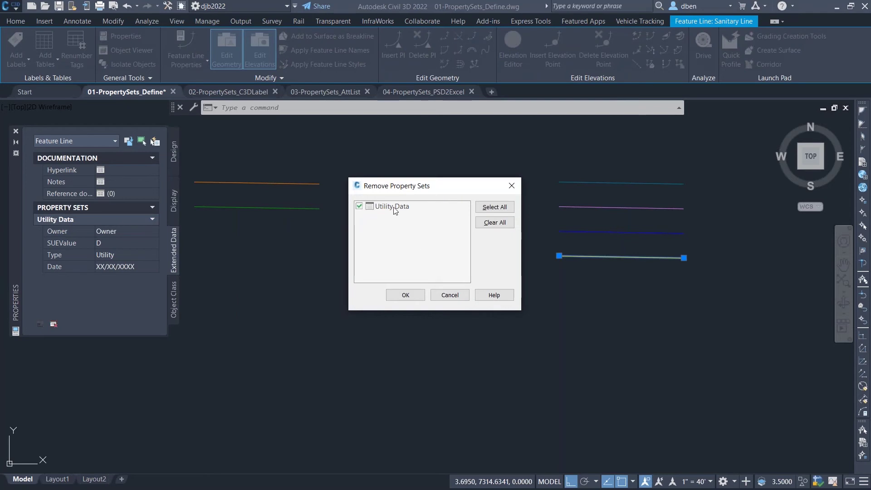
pyautogui.click(400, 296)
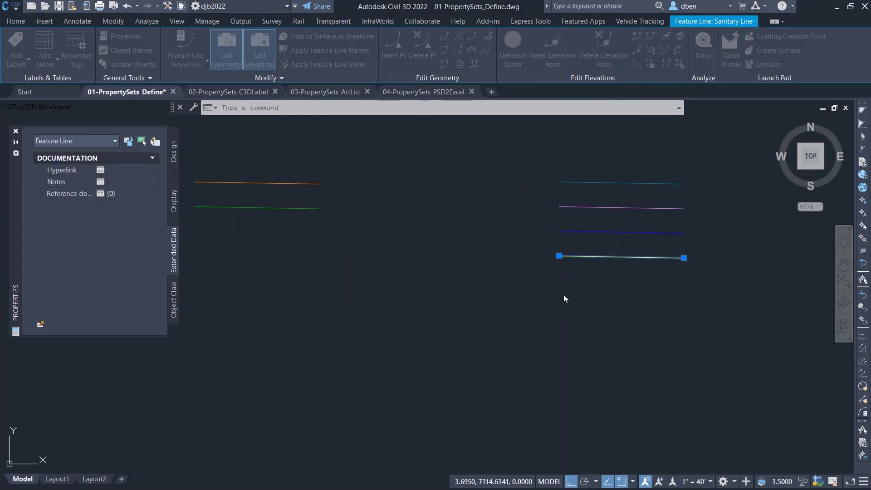
pyautogui.click(608, 233)
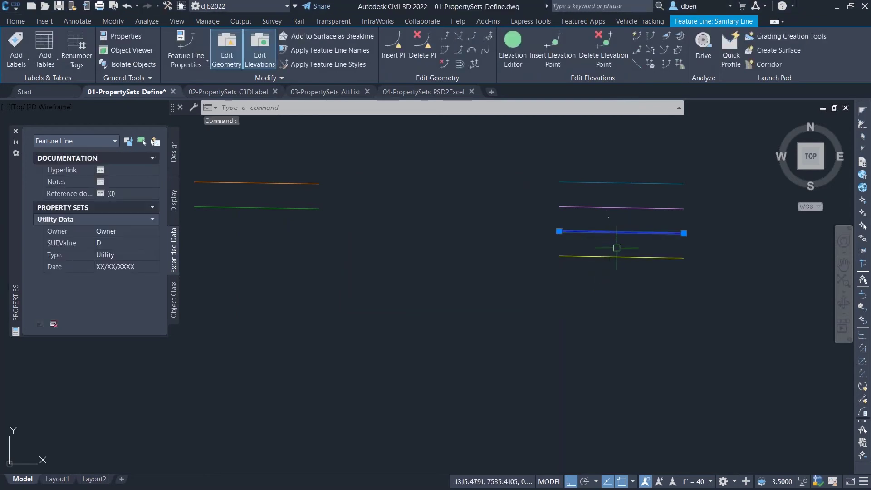
pyautogui.click(608, 256)
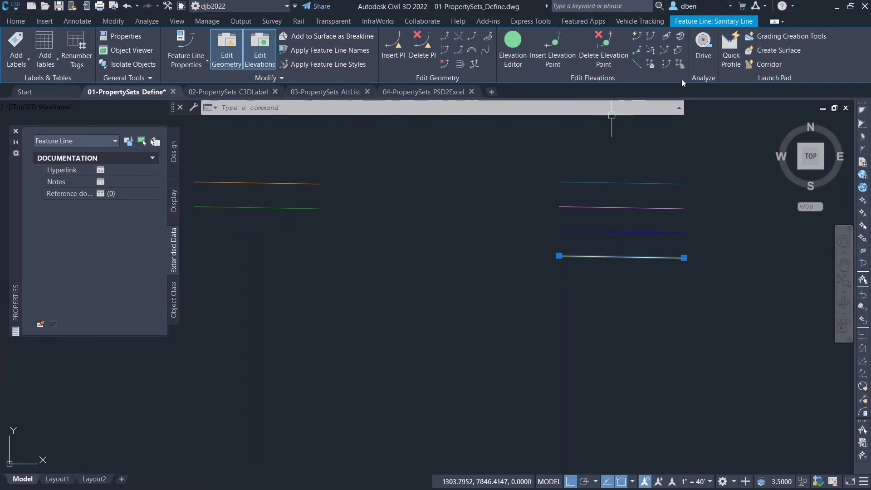
# Review the Utility Data definition's properties and the object types it applies to, leaving the Style Manager without changes
pyautogui.click(207, 22)
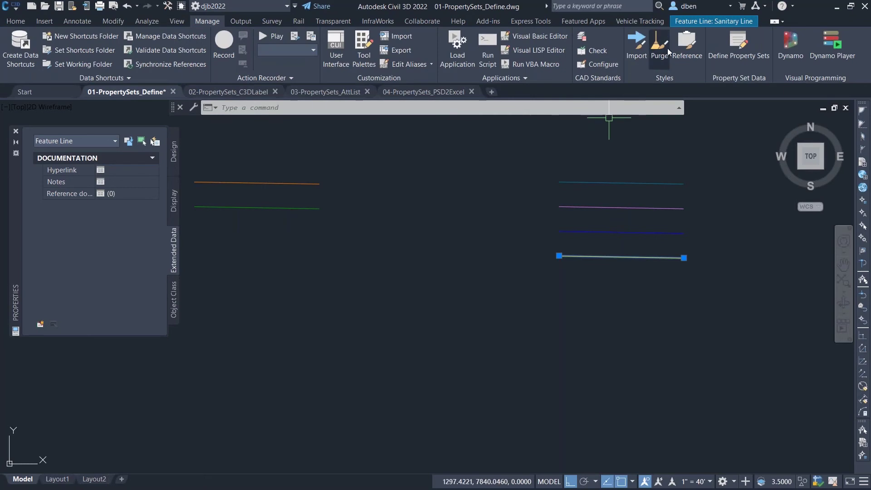
pyautogui.click(738, 45)
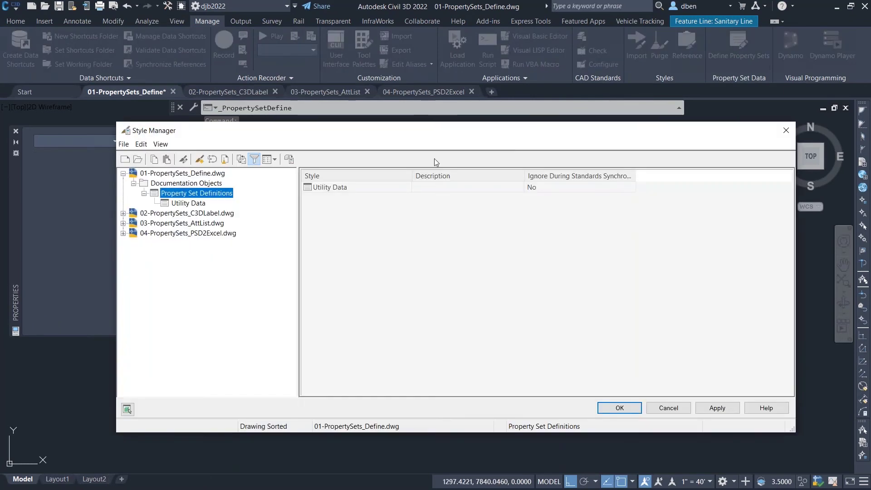
pyautogui.click(194, 205)
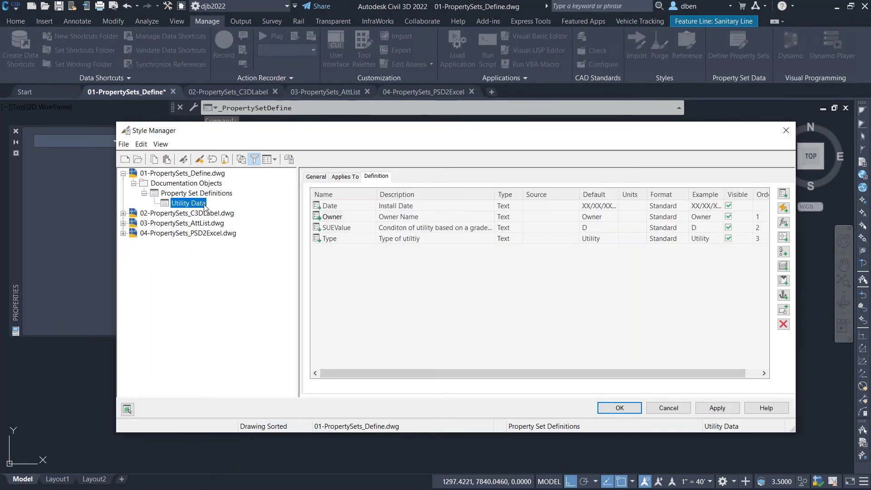
pyautogui.click(346, 177)
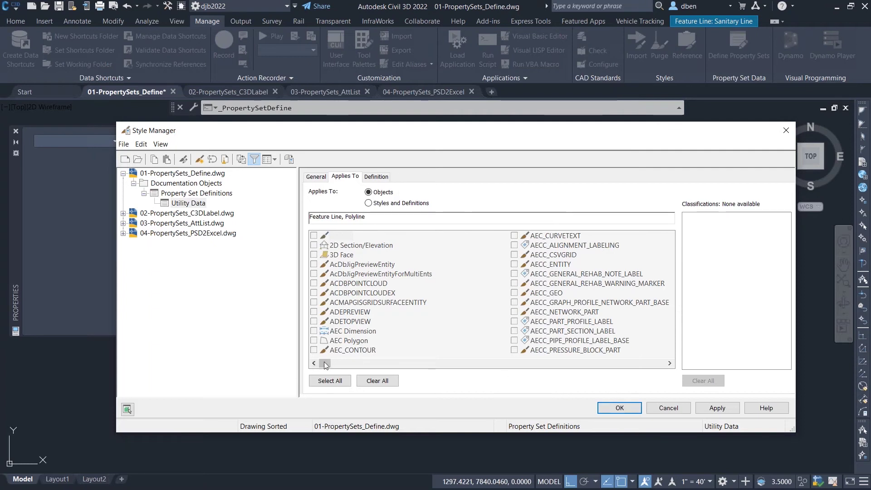
pyautogui.moveTo(322, 361); pyautogui.dragTo(663, 367)
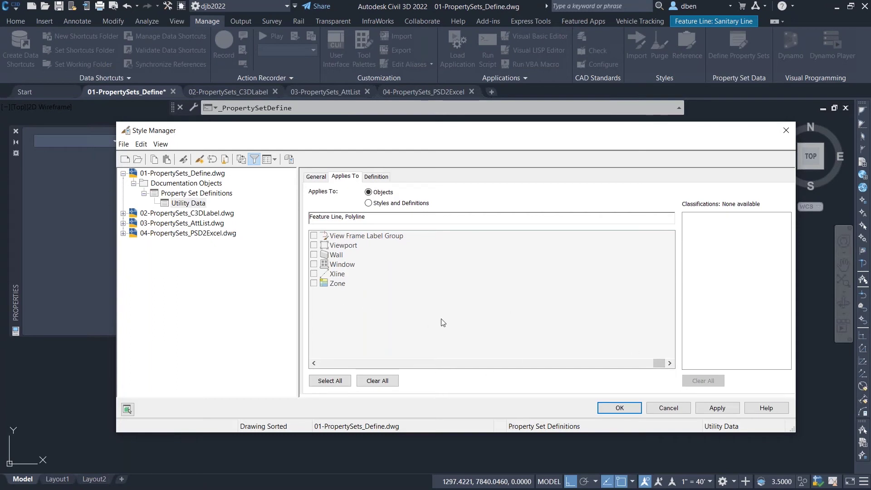
pyautogui.click(376, 177)
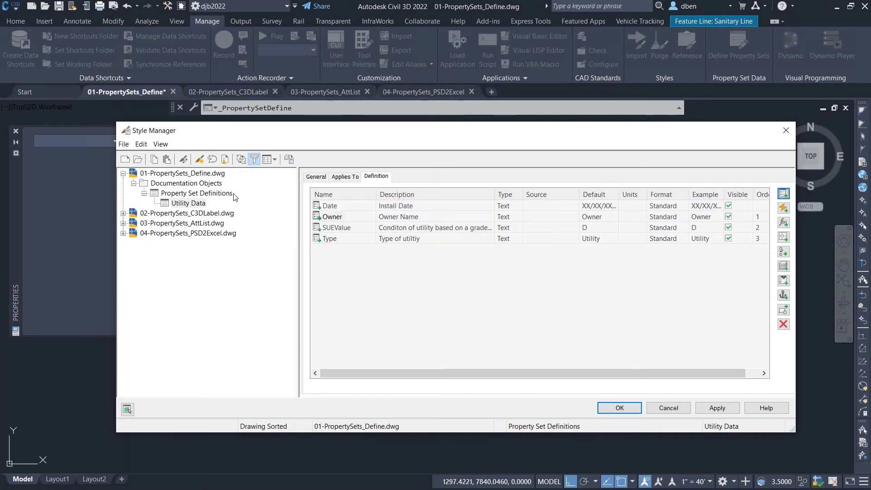
pyautogui.click(344, 177)
pyautogui.moveTo(658, 363); pyautogui.dragTo(319, 366)
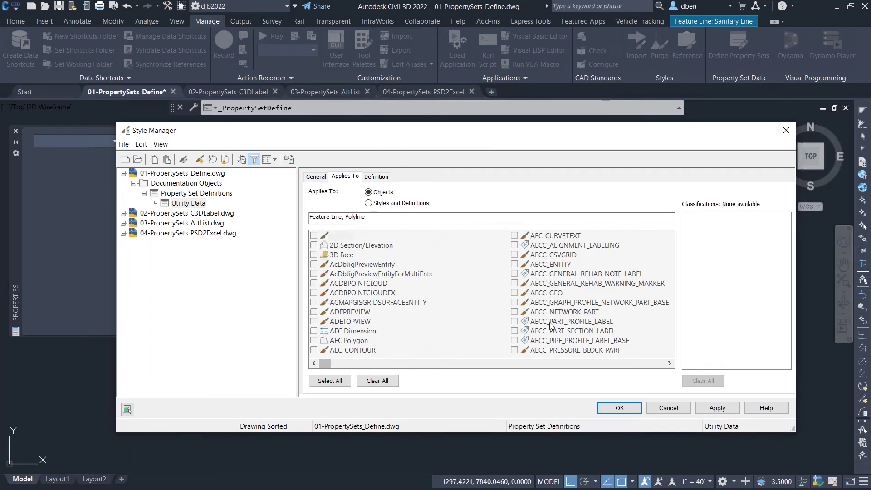
pyautogui.click(669, 408)
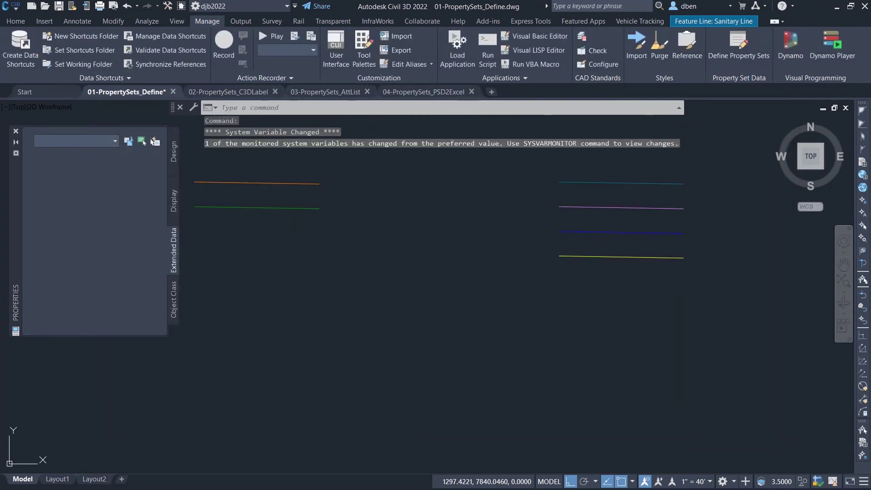
# Select the green feature line to show its Utility Data values
pyautogui.scroll(-3, 387, 247)
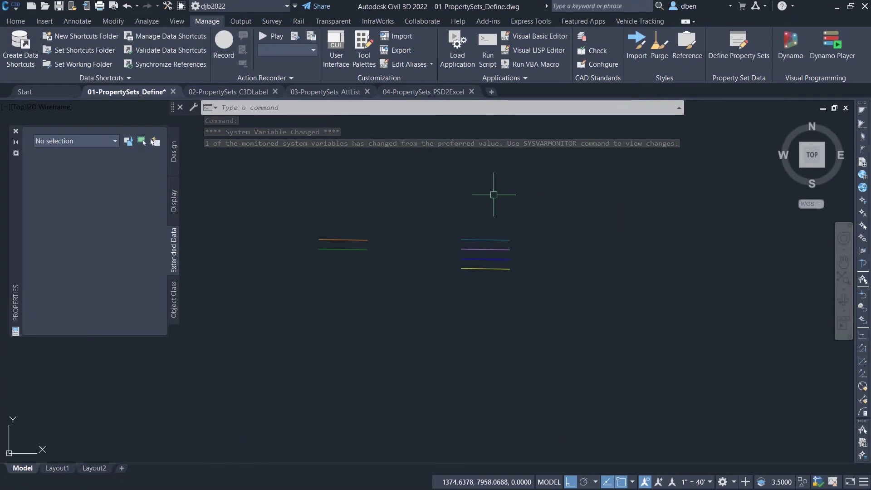
pyautogui.click(346, 249)
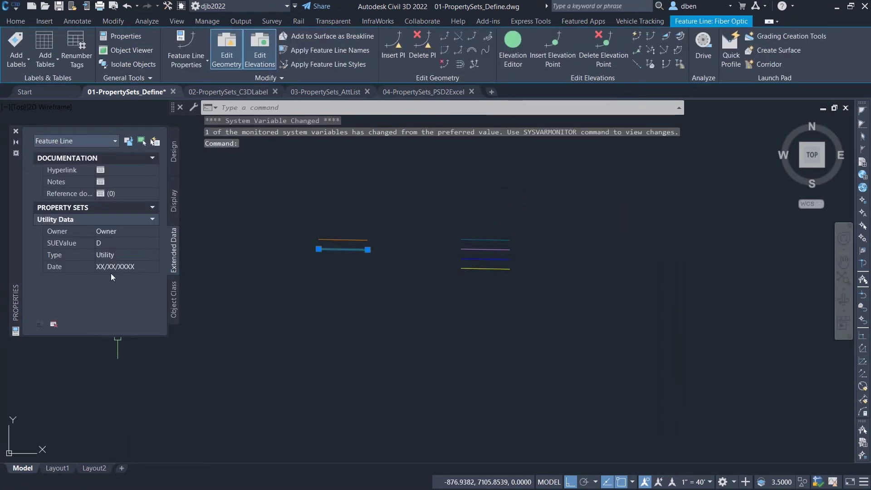
pyautogui.click(116, 255)
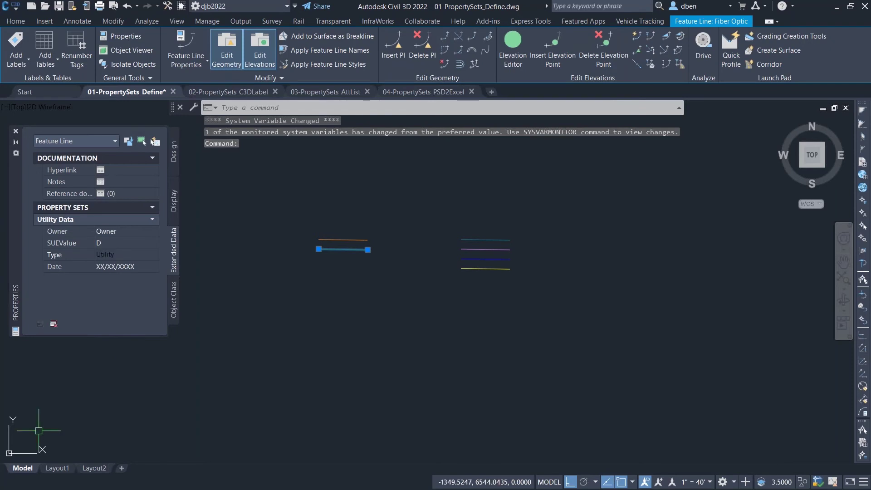
pyautogui.write('fIBER')
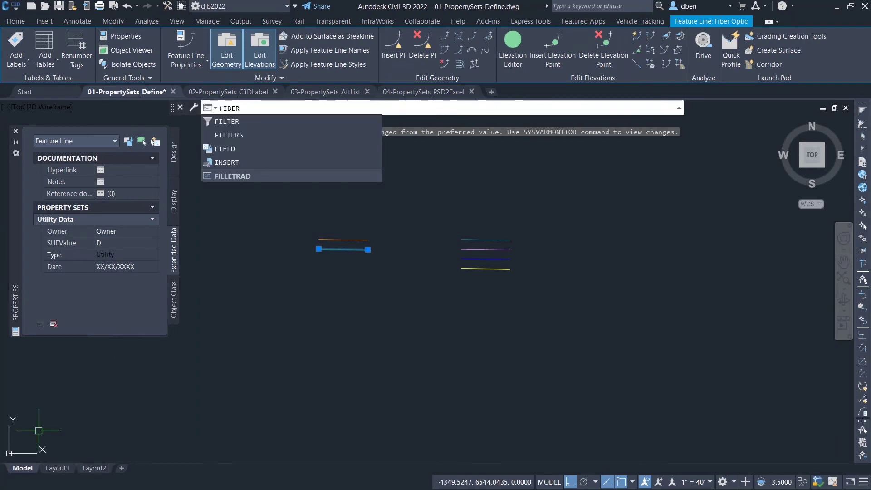
pyautogui.press('BackSpace')
pyautogui.press('BackSpace')
pyautogui.press('BackSpace')
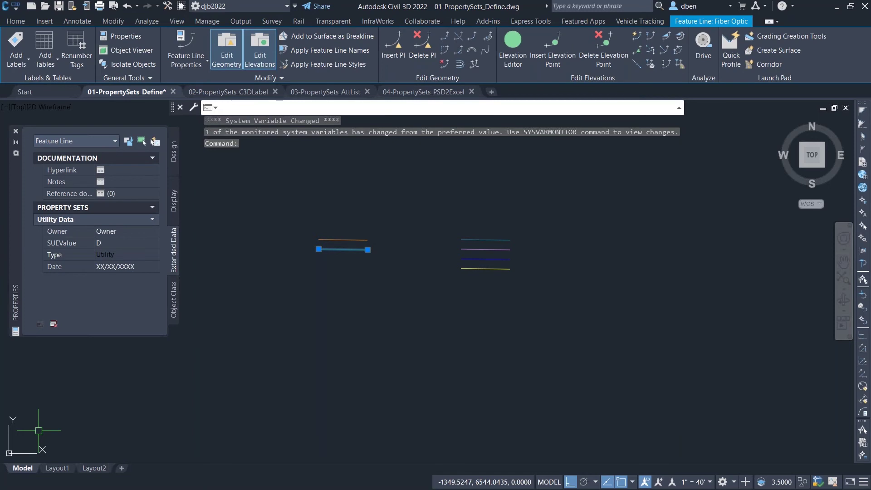
# Set the green feature line's Utility Data Type to "fIBER OPTIC" and clear the selection
pyautogui.click(127, 259)
pyautogui.write('fibER OPTIC')
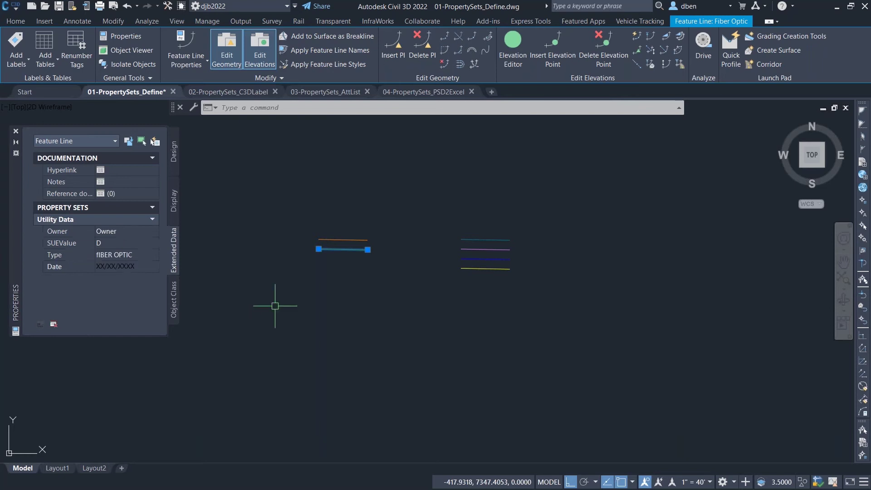
pyautogui.press('Escape')
pyautogui.press('Escape')
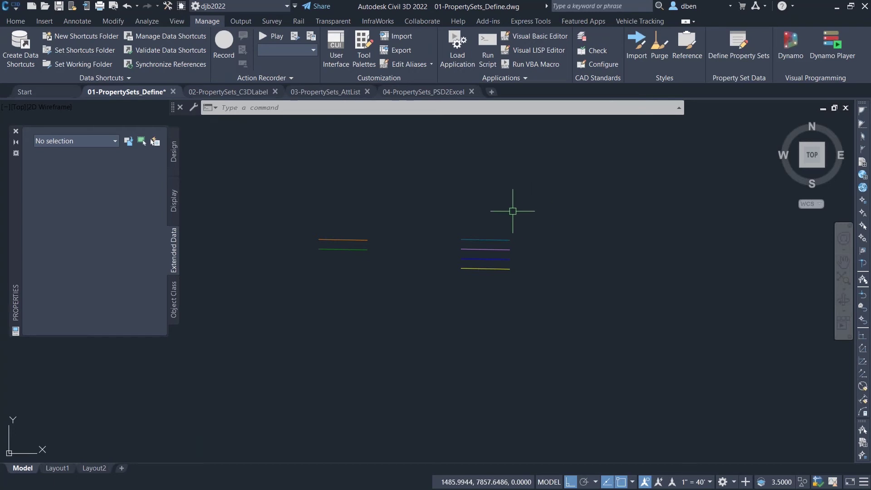
# Check the extended data of the teal, purple, blue and yellow feature lines together, and of the teal line alone
pyautogui.click(483, 217)
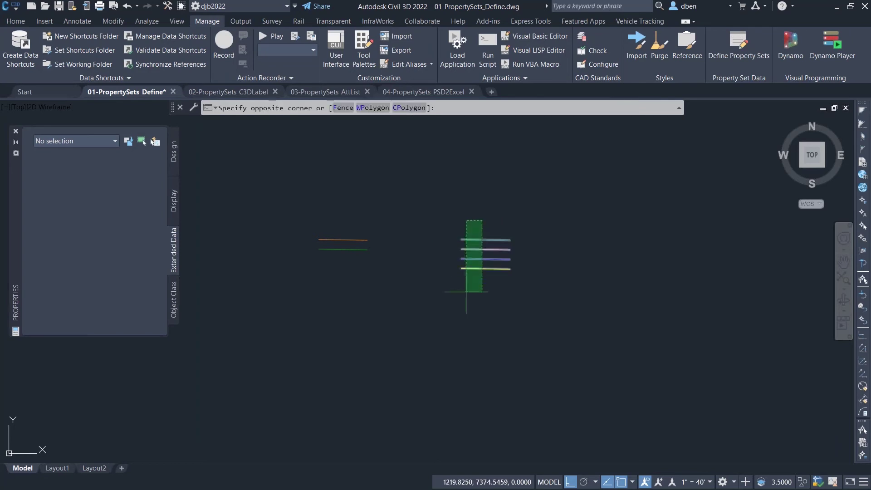
pyautogui.click(460, 292)
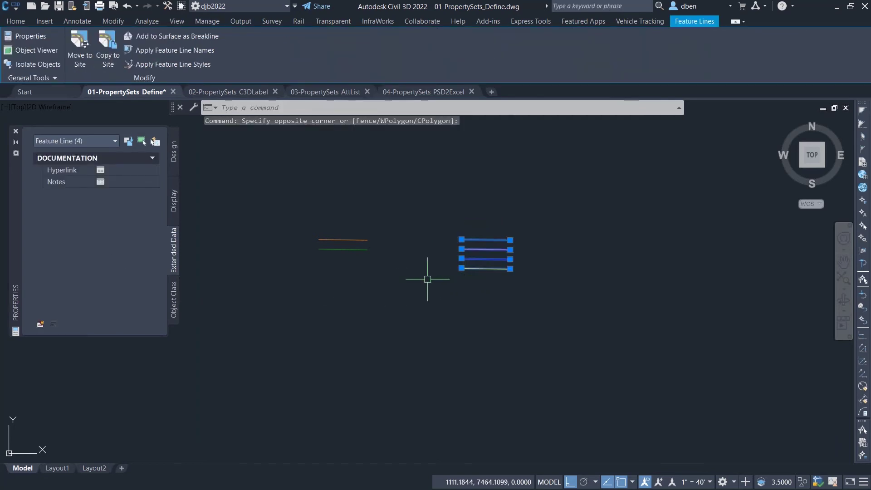
pyautogui.press('Escape')
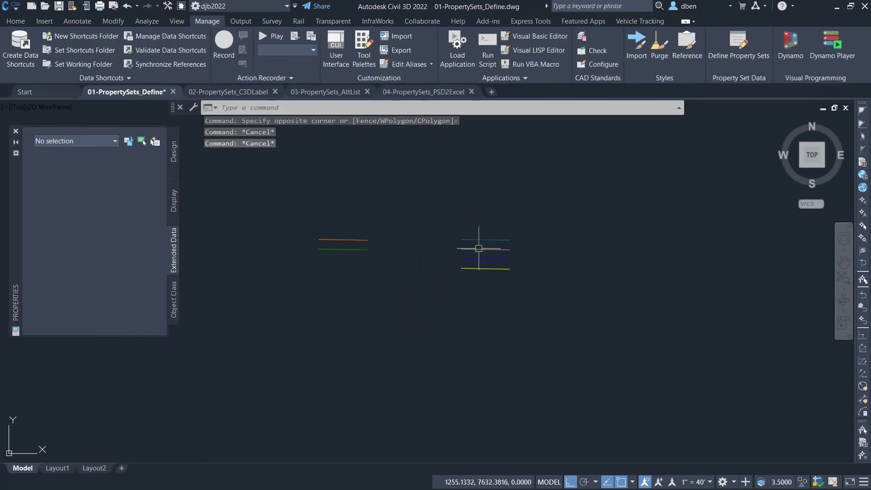
pyautogui.click(476, 239)
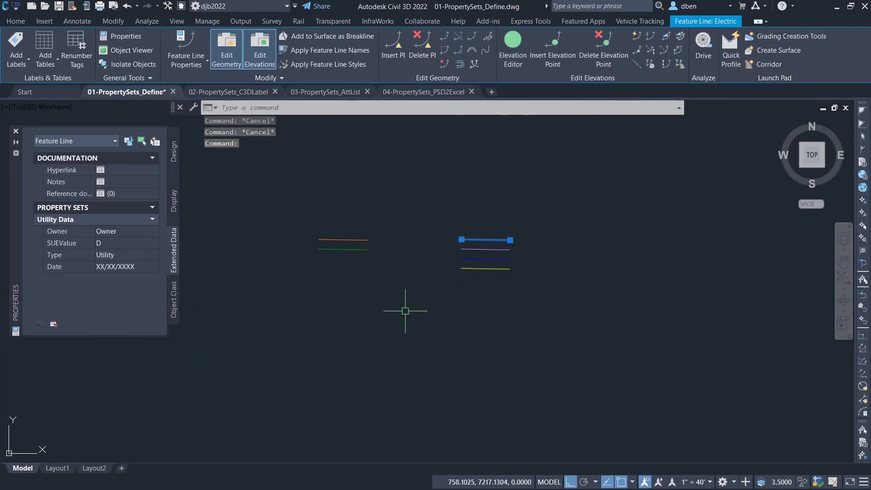
# Remove the Utility Data property set from the teal, purple and blue feature lines, and clear the selection
pyautogui.press('Escape')
pyautogui.click(487, 230)
pyautogui.click(477, 260)
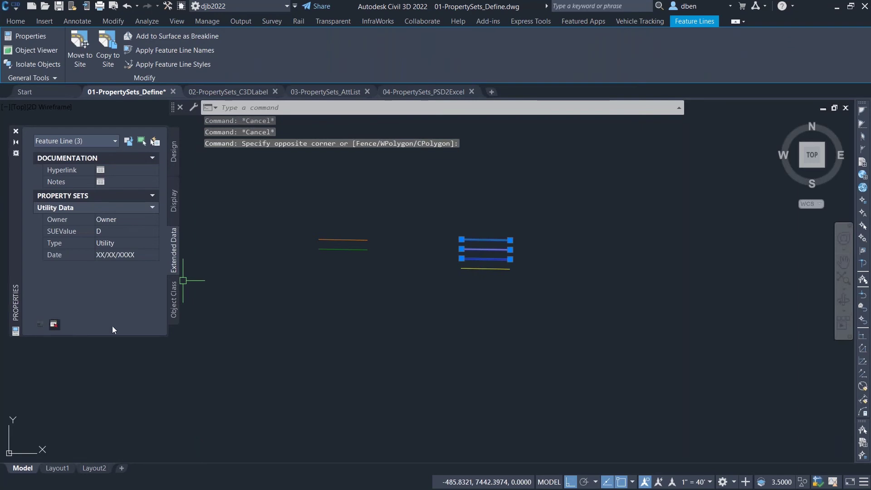
pyautogui.click(53, 324)
pyautogui.click(408, 295)
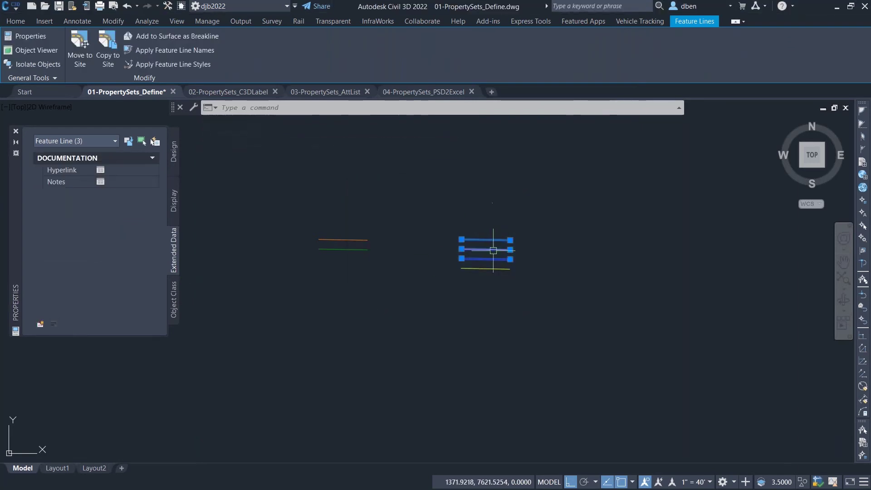
pyautogui.press('Escape')
pyautogui.press('Escape')
# Remove the Utility Data property set from the green feature line
pyautogui.click(365, 250)
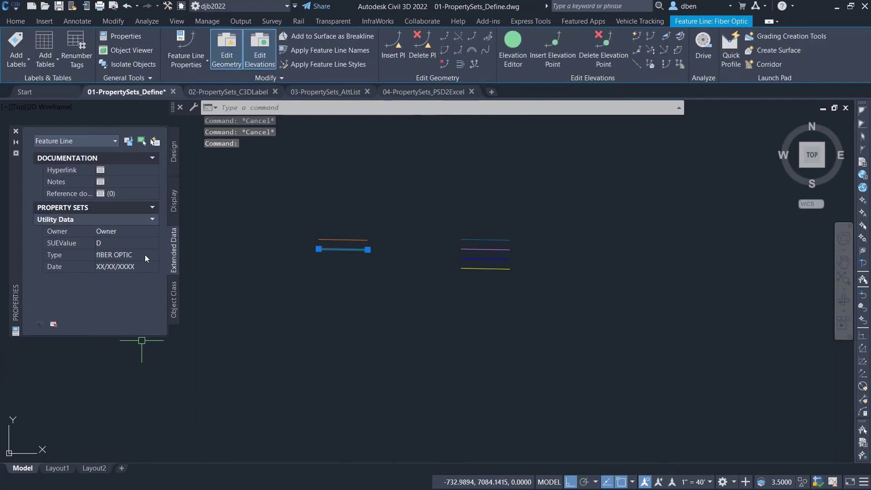
pyautogui.click(54, 323)
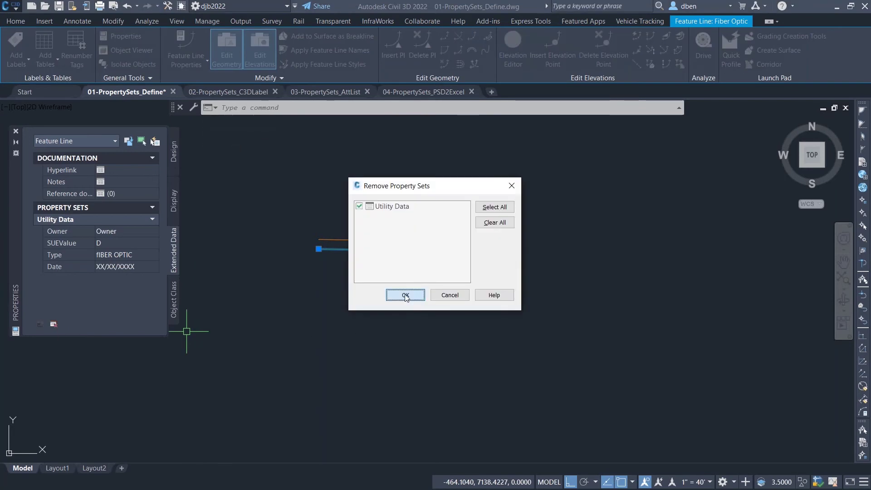
pyautogui.click(405, 296)
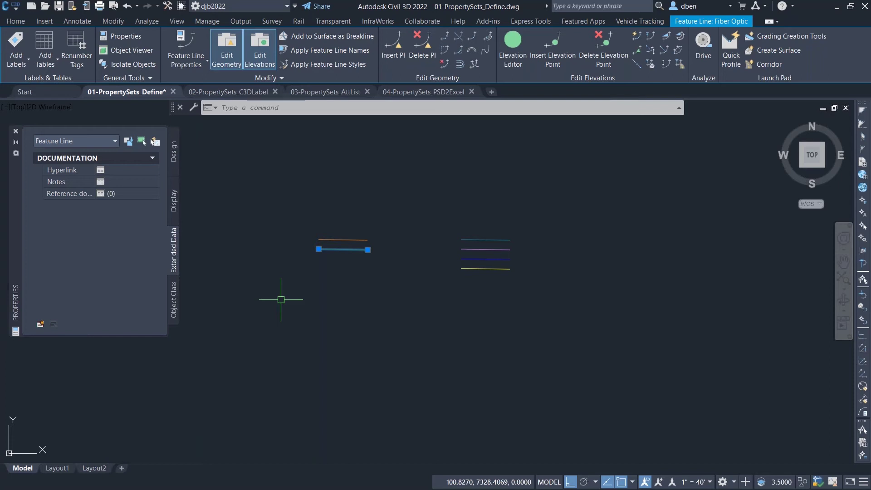
# Set the AECPSDAUTOATTACH variable to ON and select the teal feature line to check its extended data
pyautogui.write('AEC')
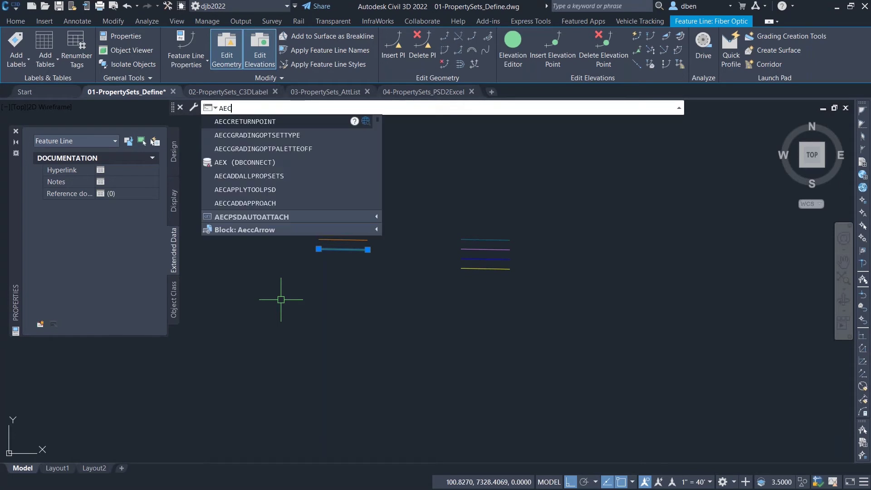
pyautogui.write('PSD')
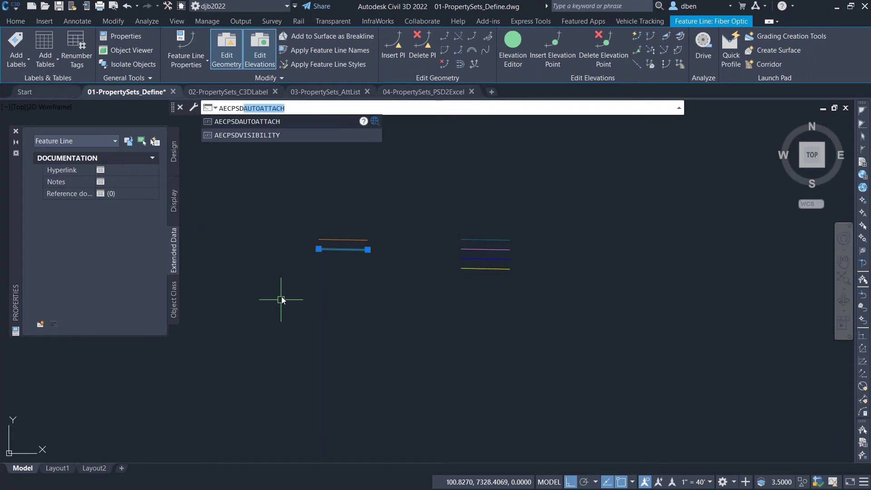
pyautogui.click(281, 123)
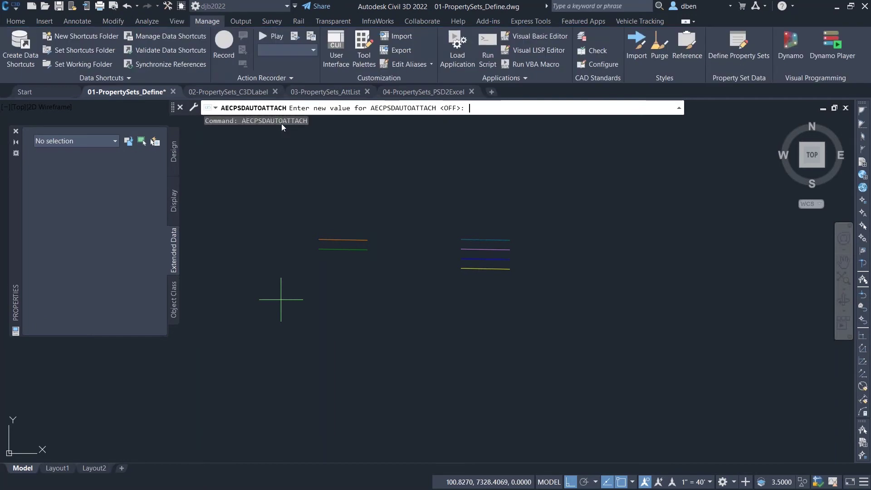
pyautogui.write('ON')
pyautogui.press('Return')
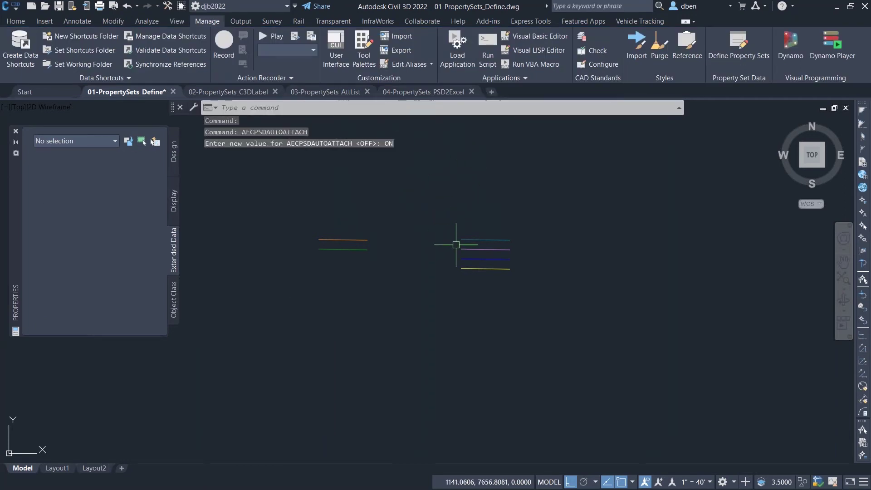
pyautogui.click(476, 239)
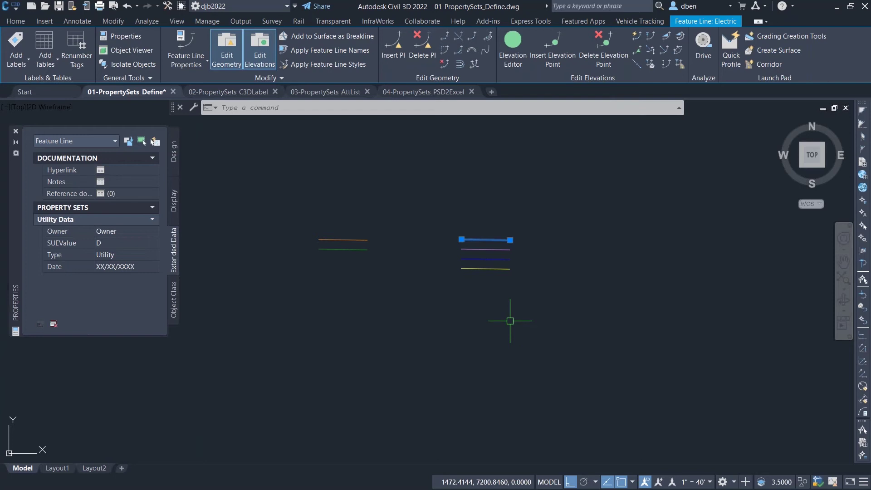
# Set the AECPSDAUTOATTACH variable to OFF
pyautogui.write('AEC')
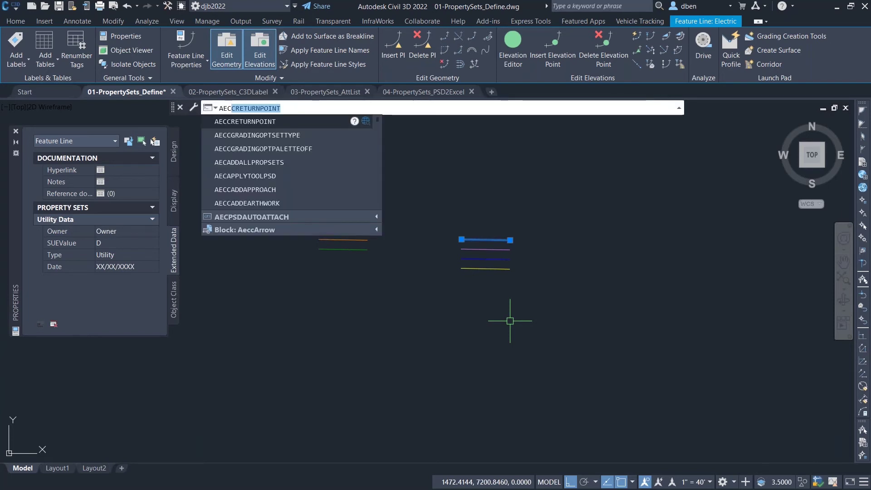
pyautogui.write('PSD')
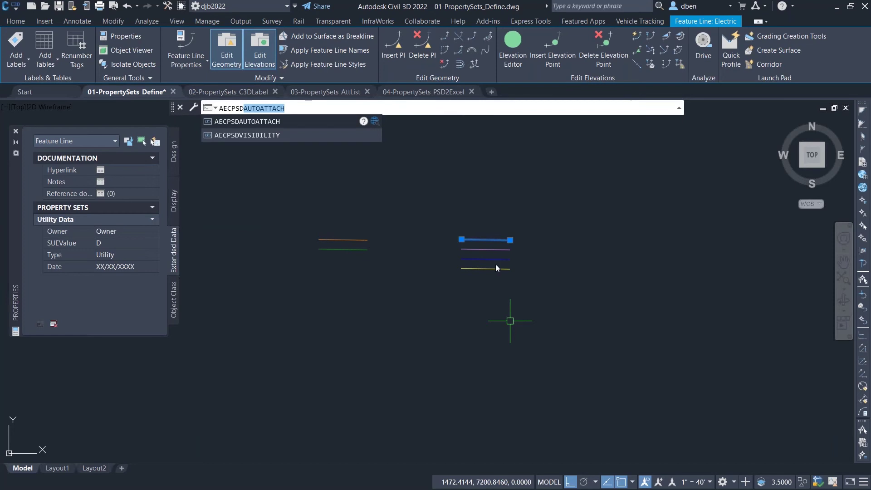
pyautogui.click(271, 122)
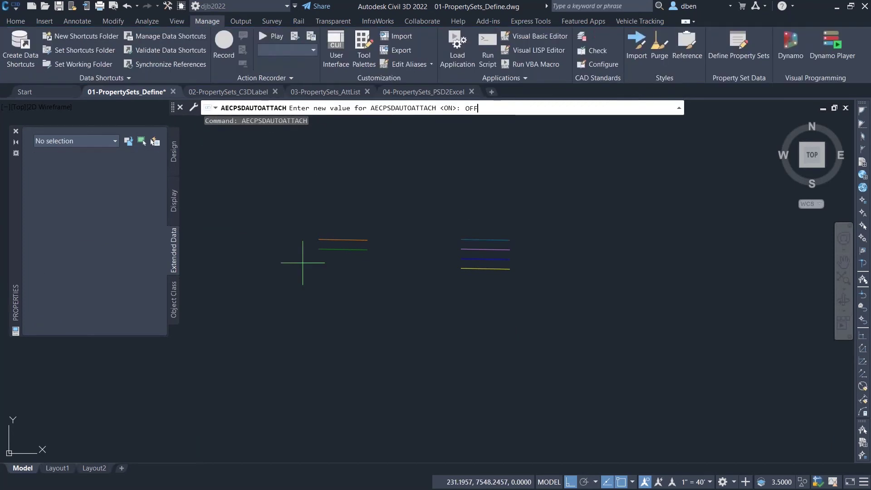
pyautogui.write('OFF')
pyautogui.press('Return')
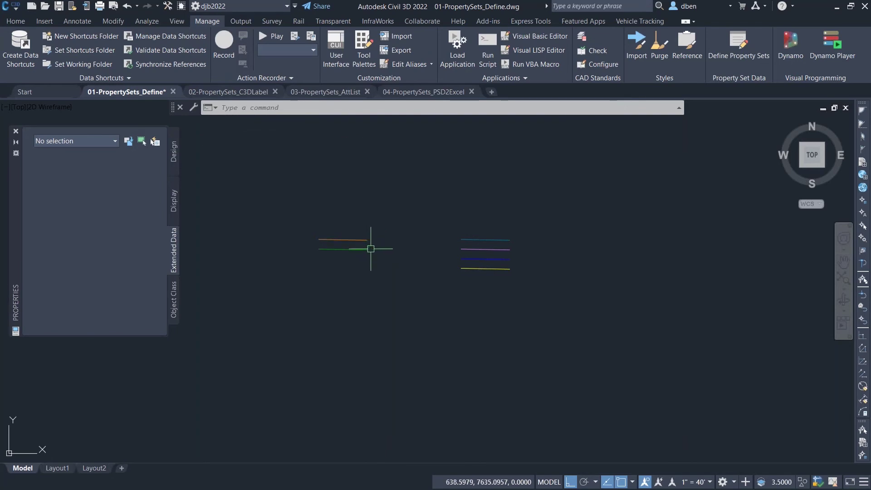
# Check the green feature line's extended data for the Utility Data property set, and clear the selection
pyautogui.click(345, 249)
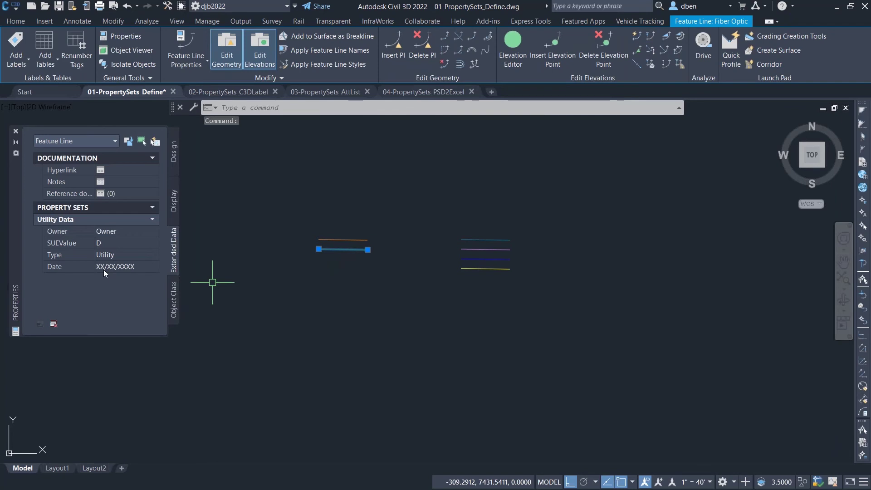
pyautogui.press('Escape')
pyautogui.press('Escape')
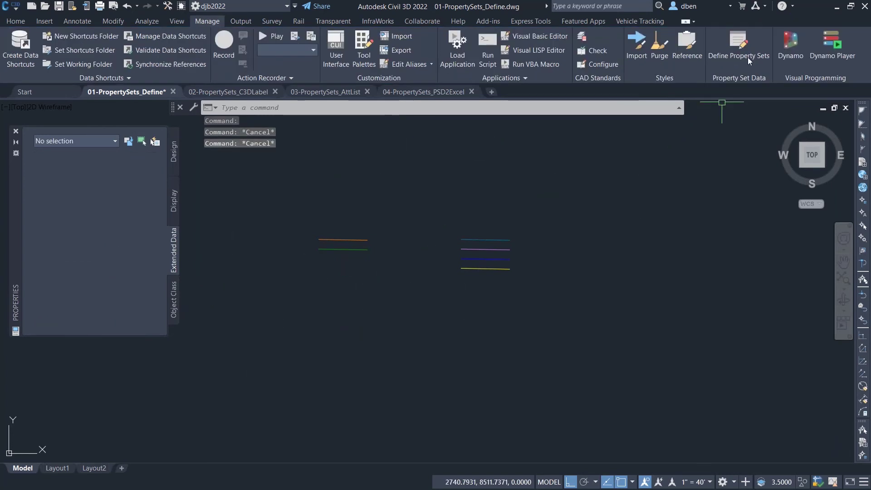
# Exclude Feature Line from the object types that the Utility Data property set definition applies to, and accept the Style Manager changes
pyautogui.click(742, 42)
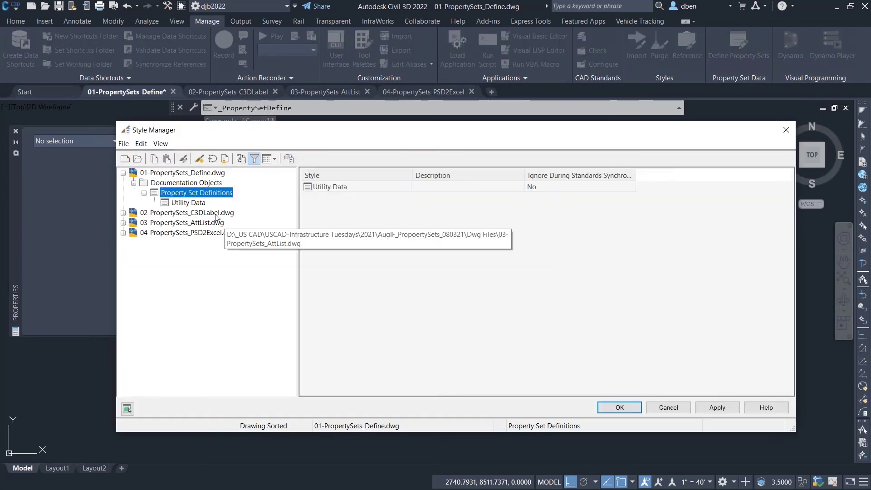
pyautogui.click(189, 203)
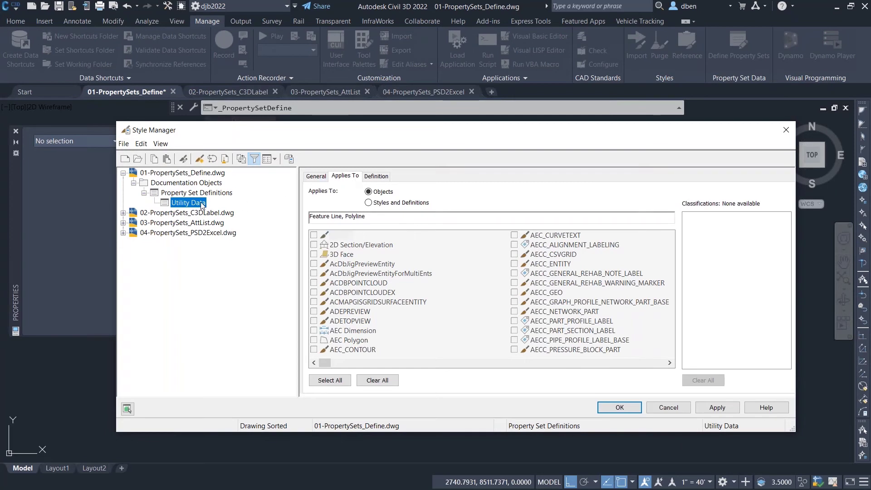
pyautogui.click(550, 293)
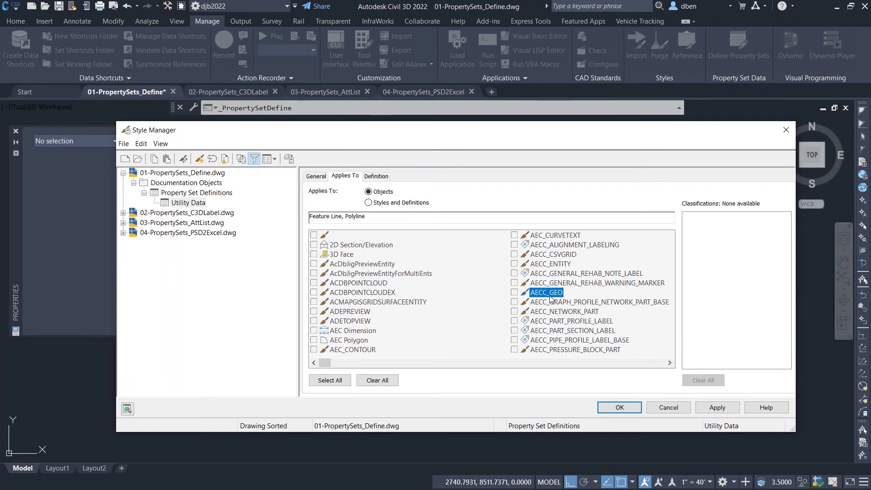
pyautogui.write('fe')
pyautogui.click(514, 255)
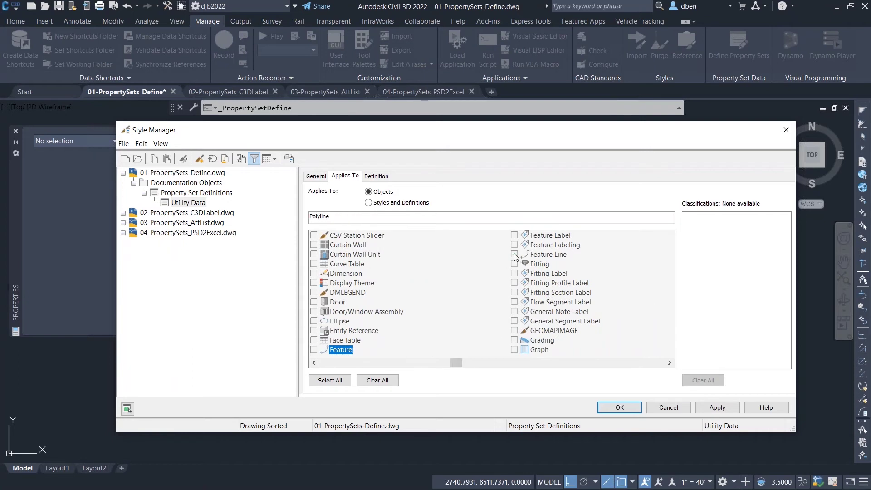
pyautogui.click(620, 408)
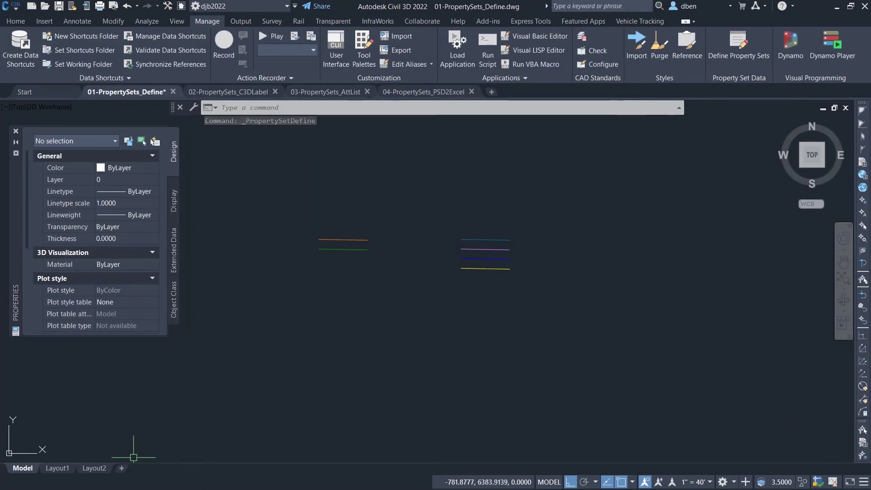
# Run PROPERTYSETCLEAN for all property set definitions (*) to remove non-applicable property sets from the drawing's objects
pyautogui.write('PRO')
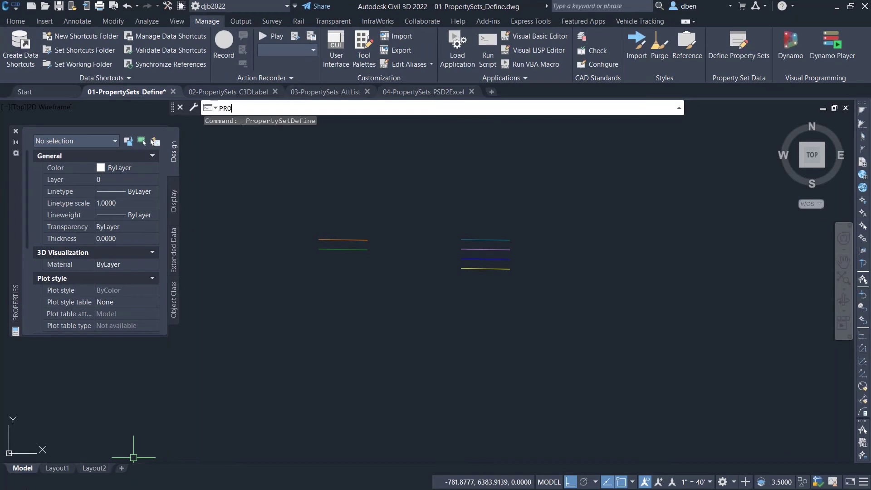
pyautogui.write('ERTYSETCLEAN')
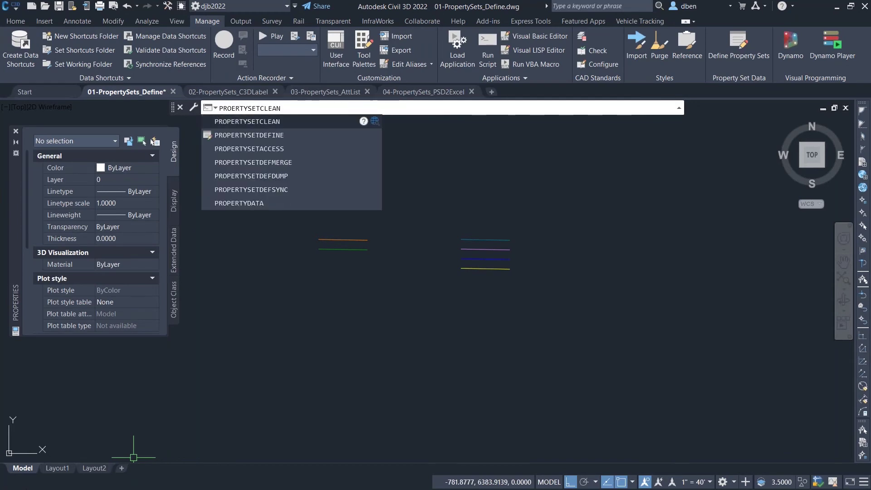
pyautogui.press('Return')
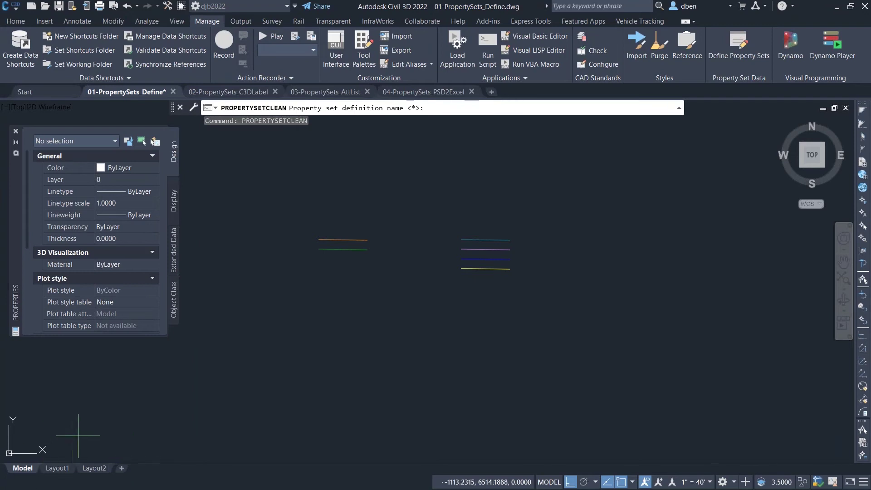
pyautogui.press('Return')
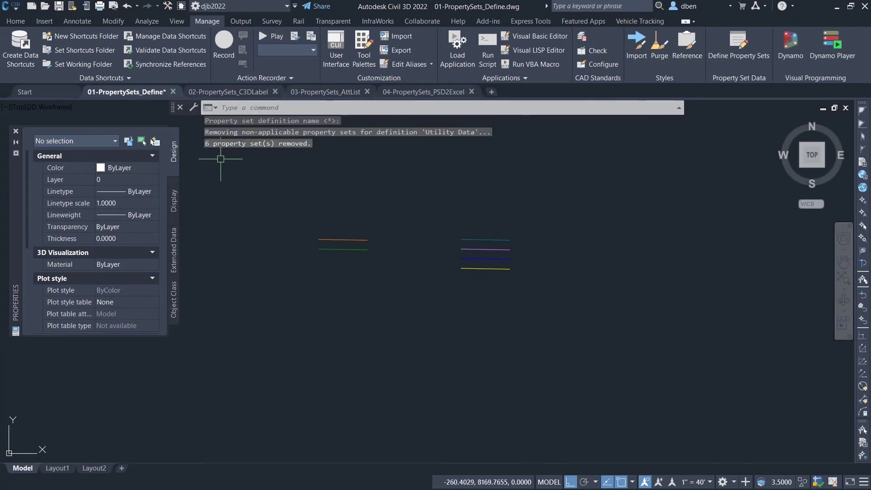
# Check the extended data of the orange, green, blue and teal feature lines for remaining property sets
pyautogui.click(351, 240)
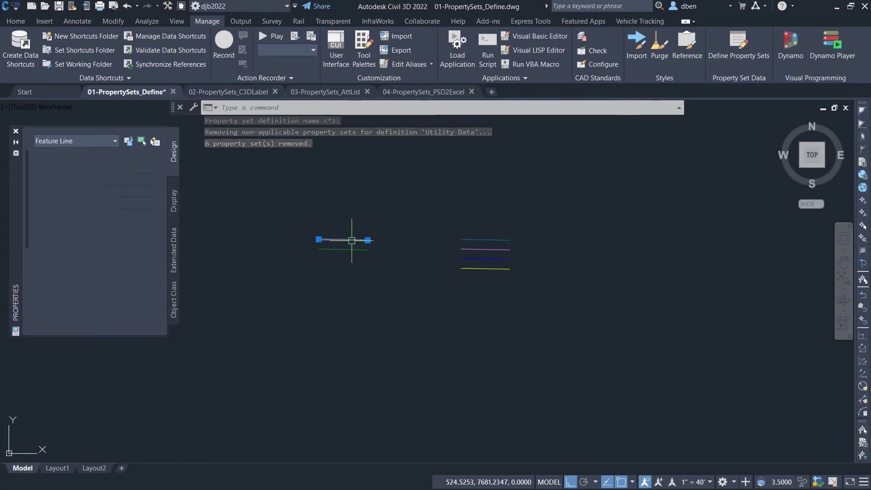
pyautogui.click(174, 241)
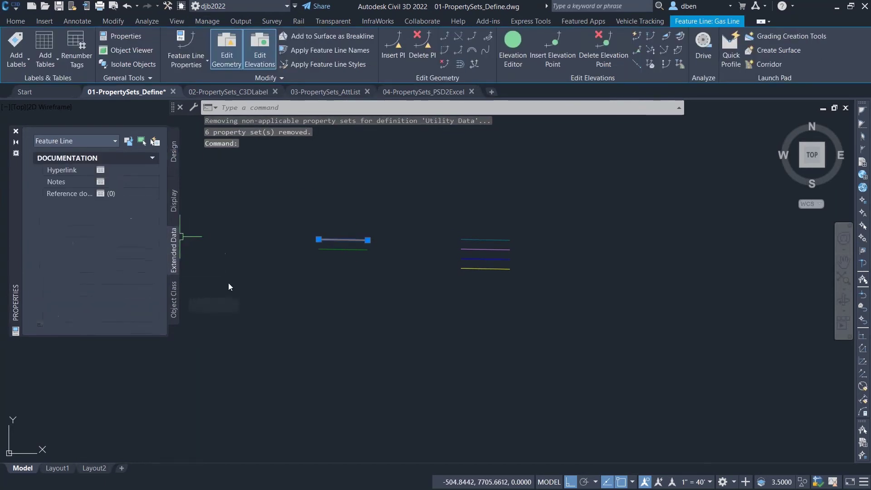
pyautogui.click(340, 250)
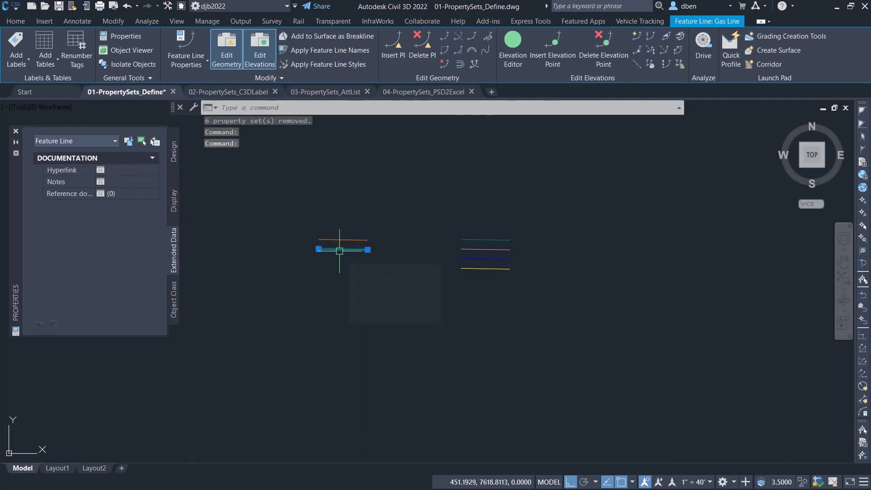
pyautogui.click(475, 258)
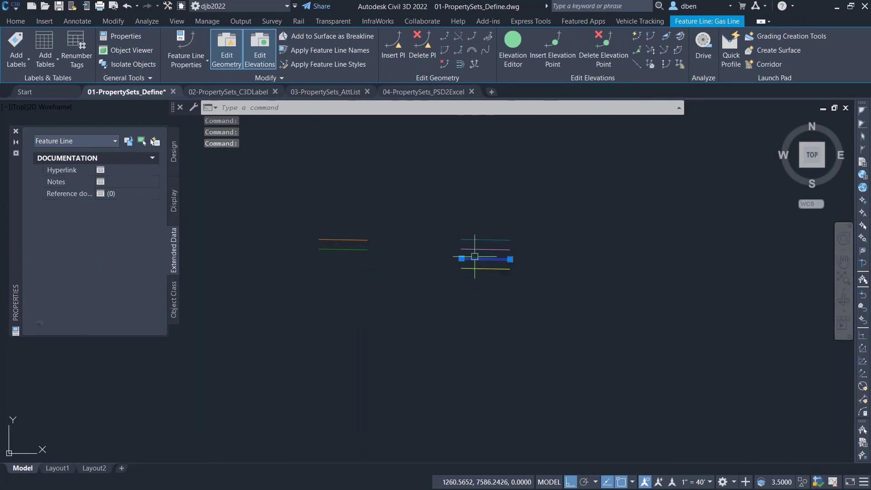
pyautogui.click(474, 240)
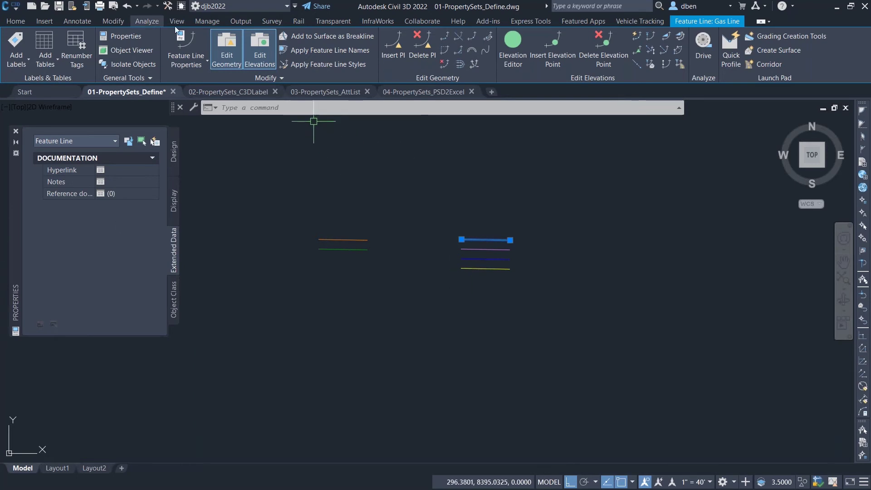
# Review which object types the Utility Data property set definition applies to, and close the Style Manager without changes
pyautogui.click(208, 21)
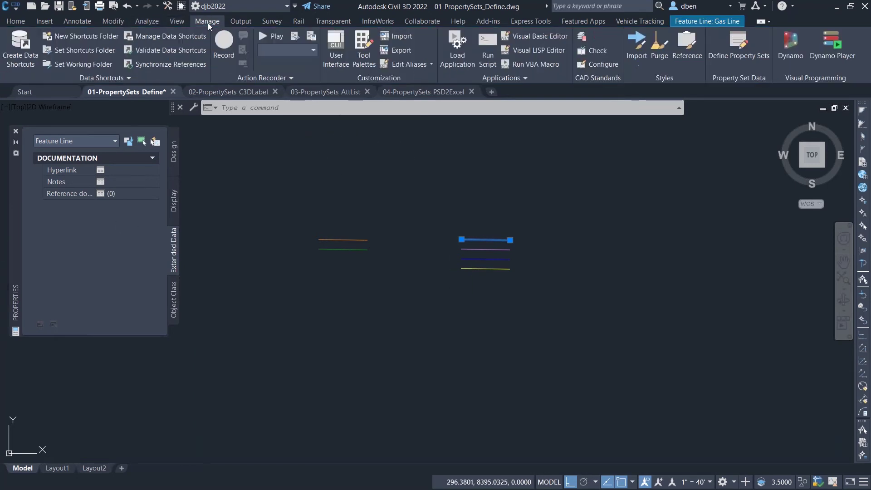
pyautogui.click(729, 55)
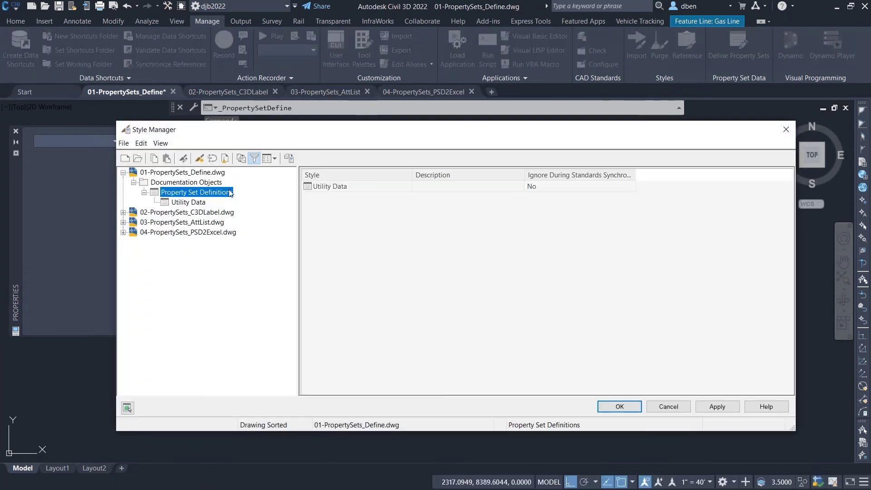
pyautogui.click(204, 206)
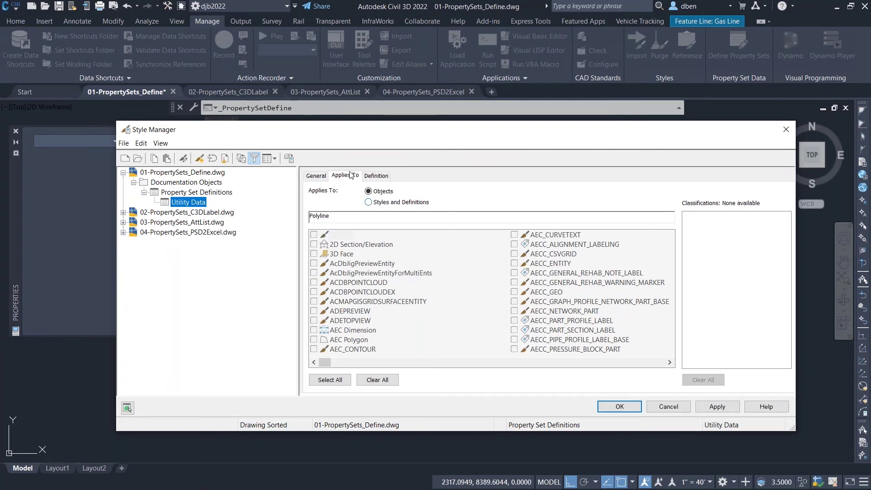
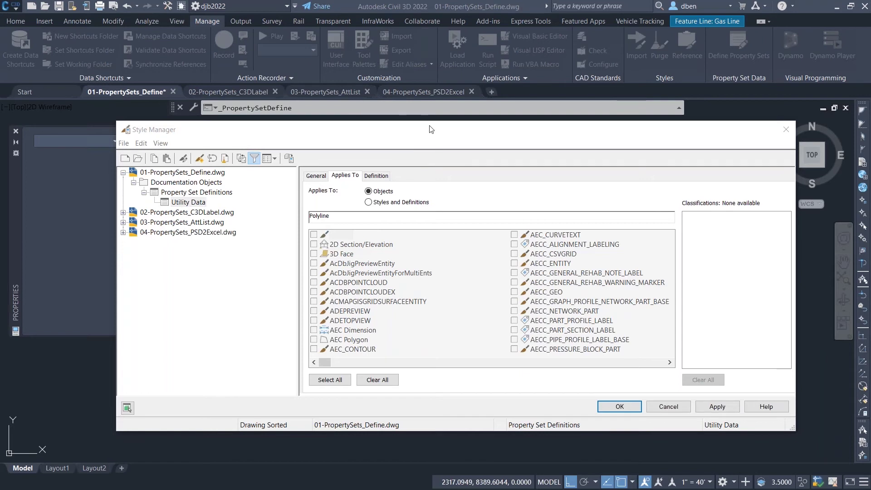
pyautogui.moveTo(448, 136); pyautogui.dragTo(424, 137)
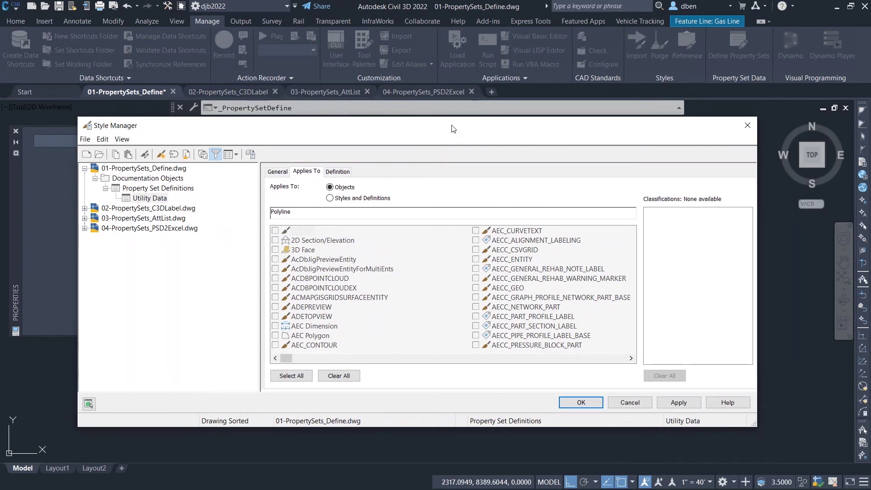
pyautogui.moveTo(451, 128); pyautogui.dragTo(447, 121)
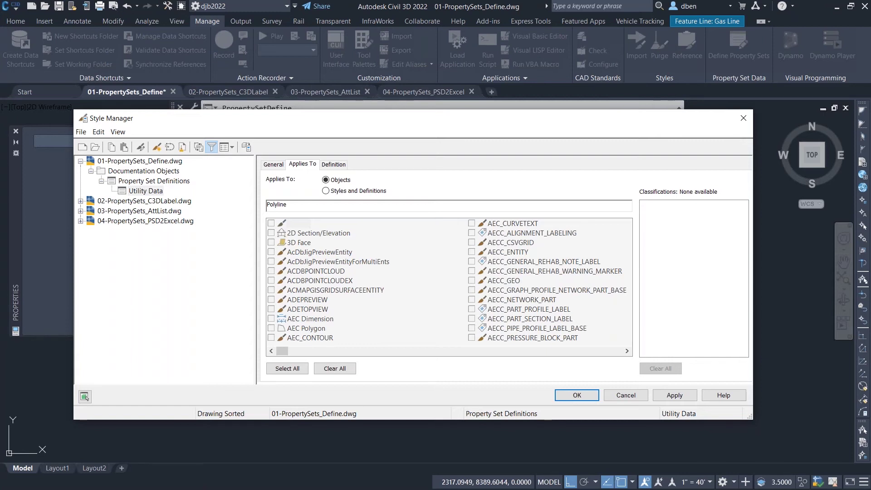
pyautogui.click(627, 399)
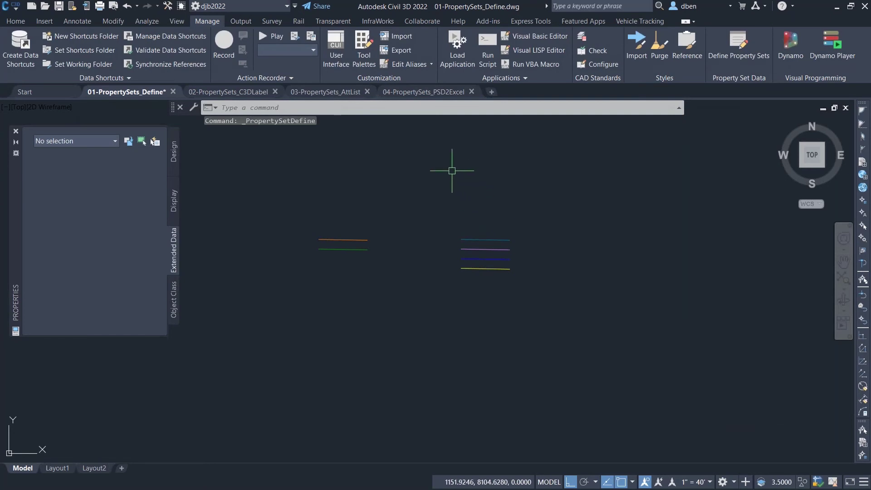
# Close 01-PropertySets_Define.dwg without saving, and bring up 02-PropertySets_C3DLabel.dwg after a glance at 03-PropertySets_AttList.dwg
pyautogui.click(173, 92)
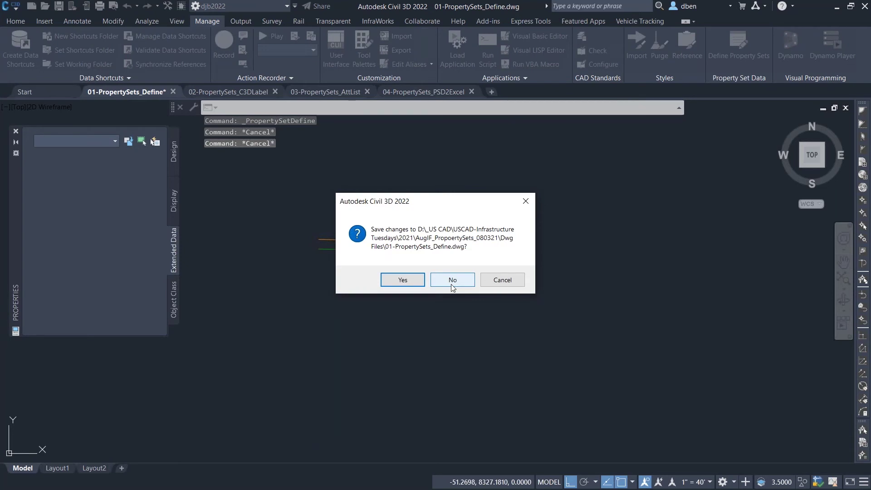
pyautogui.click(452, 280)
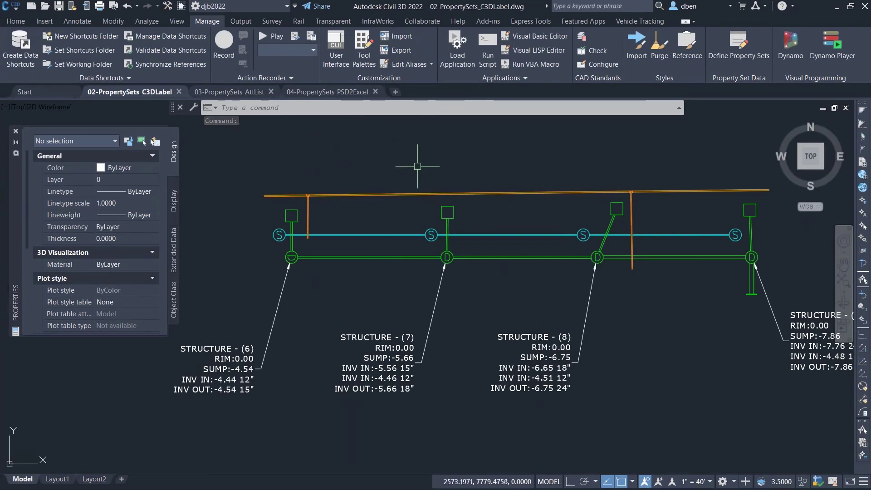
pyautogui.moveTo(470, 160)
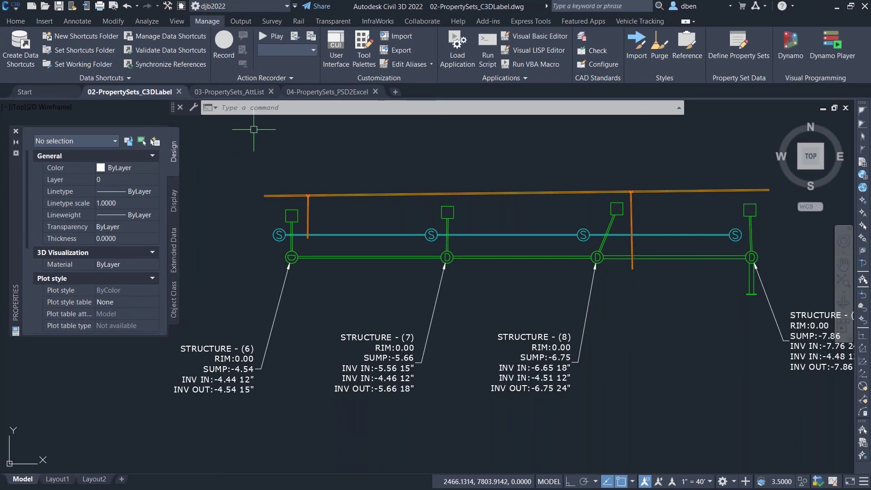
pyautogui.click(241, 92)
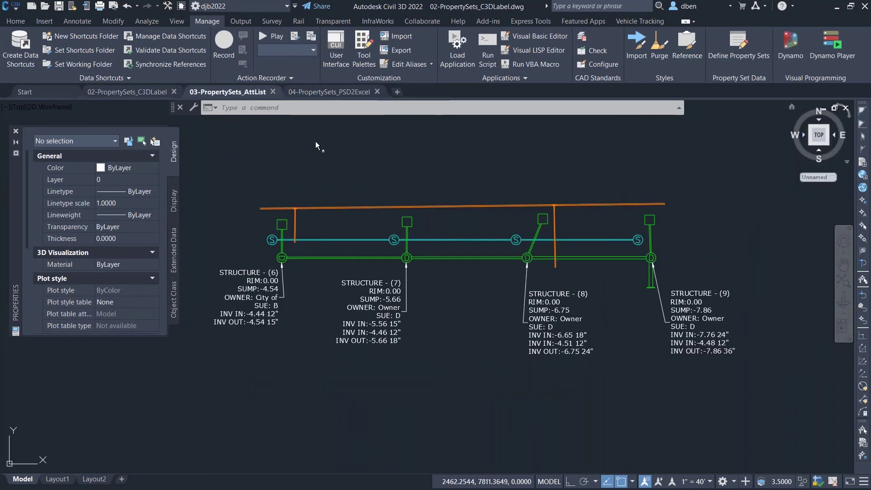
pyautogui.click(127, 92)
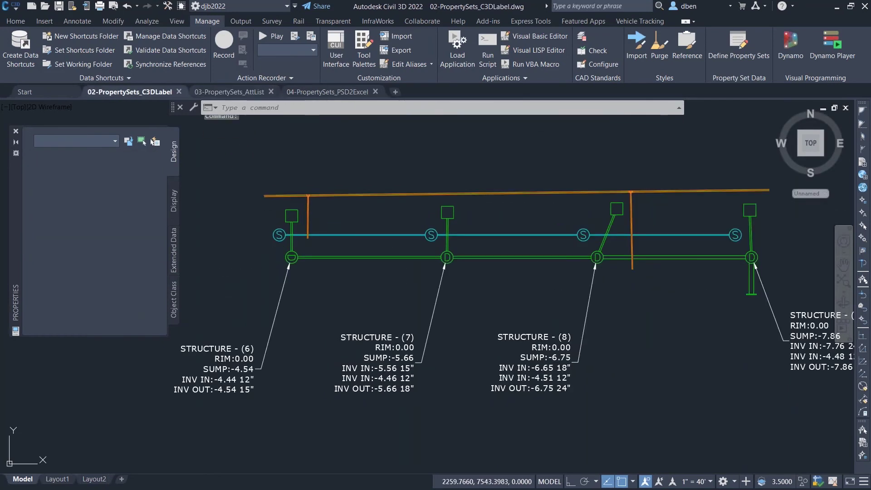
# Check the extended data of Structure - (6), and open the Utility Data property set definition in the Style Manager
pyautogui.click(282, 257)
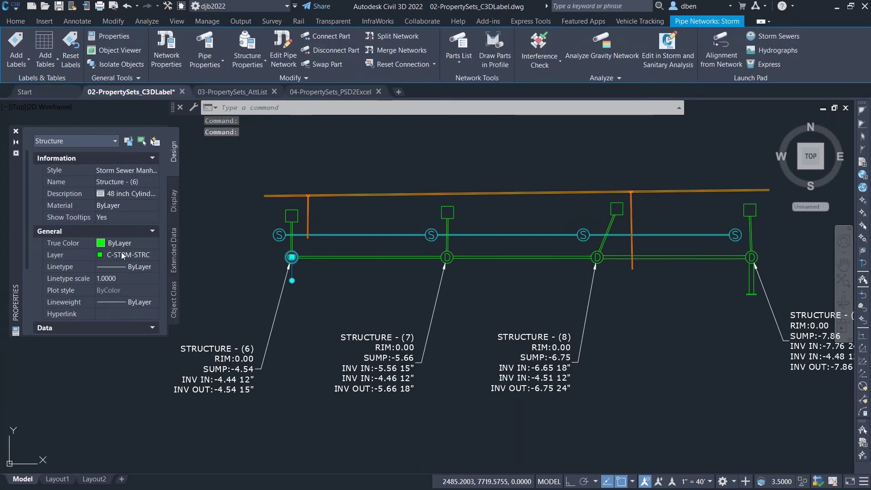
pyautogui.click(173, 253)
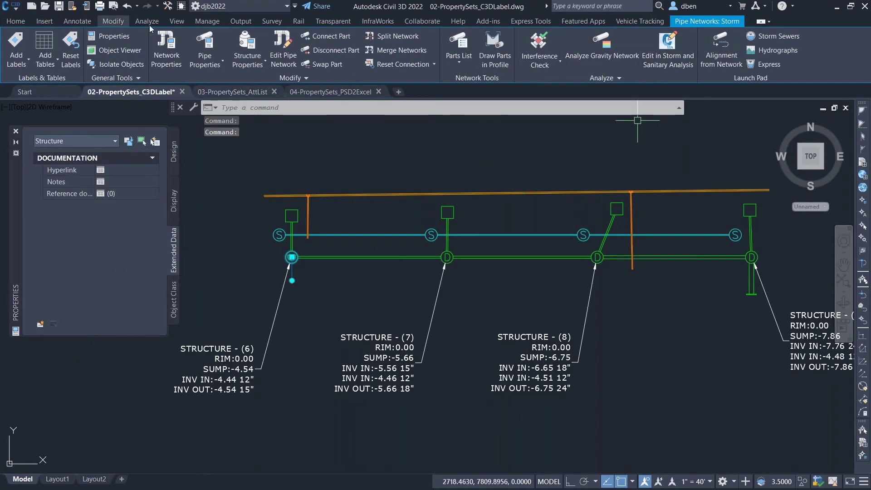
pyautogui.click(207, 21)
pyautogui.click(738, 43)
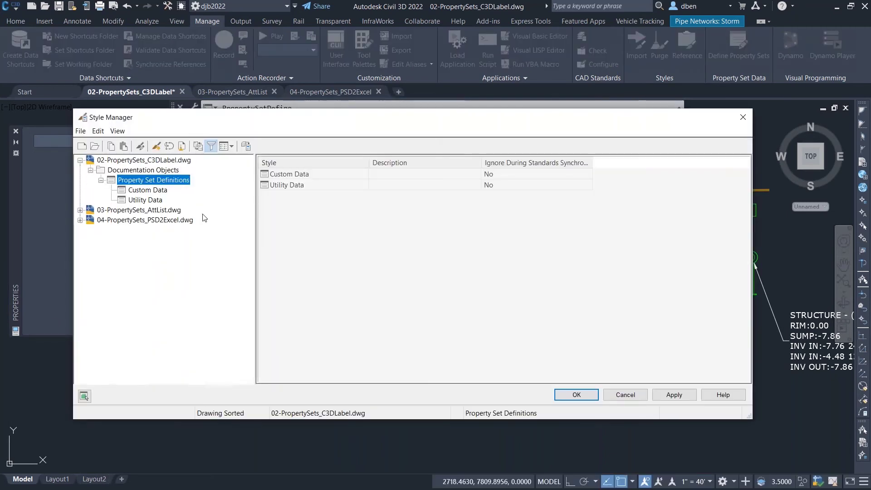
pyautogui.click(144, 200)
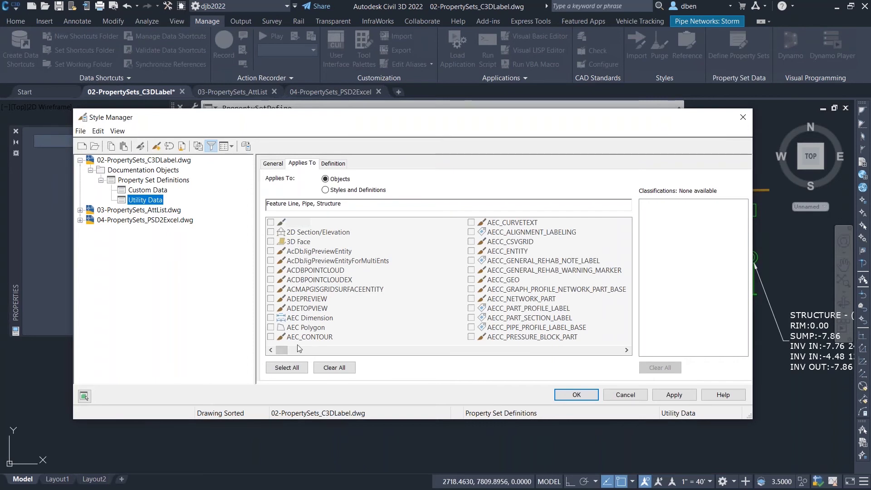
# Examine the Utility Data definition's applicable object types, locating the Pipe, Feature Line and Structure entries in the list
pyautogui.moveTo(283, 350); pyautogui.dragTo(293, 350)
pyautogui.click(331, 318)
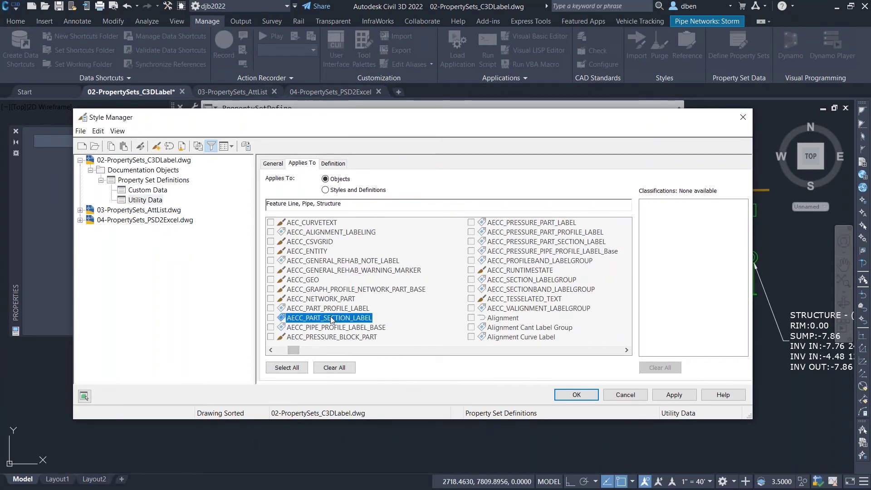
pyautogui.press('p')
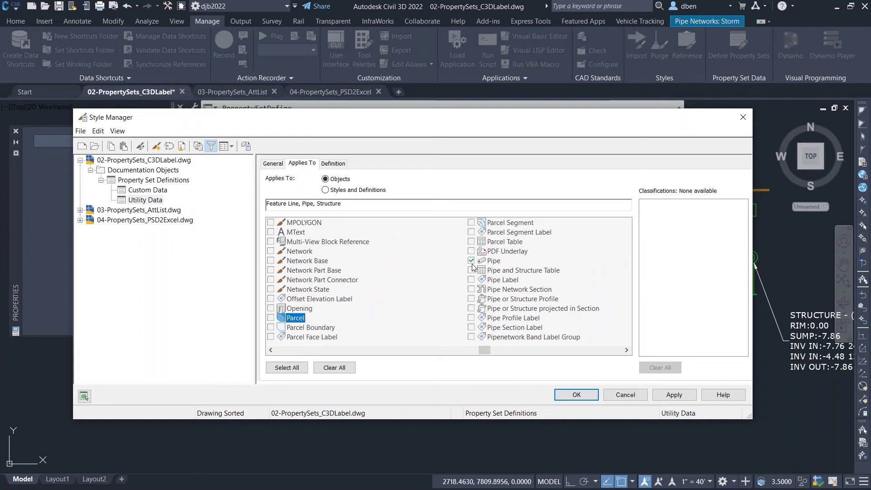
pyautogui.moveTo(462, 126)
pyautogui.mouseDown()
pyautogui.moveTo(476, 343)
pyautogui.moveTo(486, 294)
pyautogui.mouseUp()
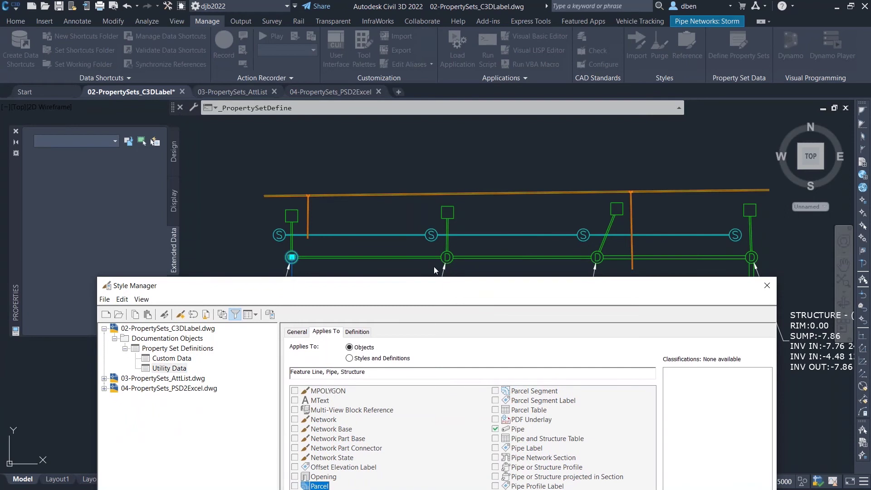
pyautogui.moveTo(432, 287); pyautogui.dragTo(426, 134)
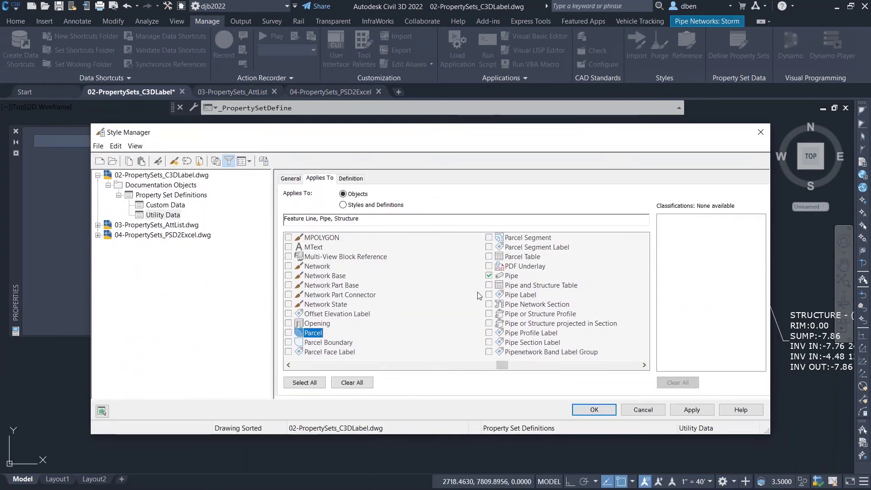
pyautogui.click(632, 367)
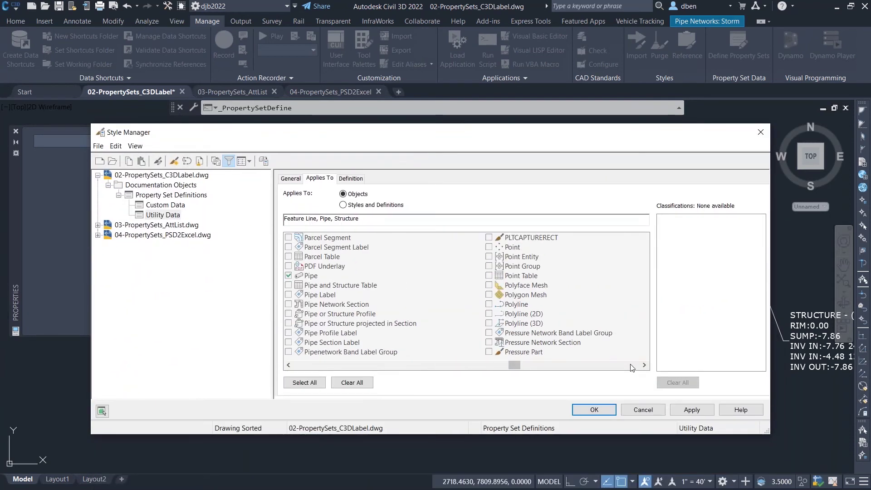
pyautogui.click(630, 367)
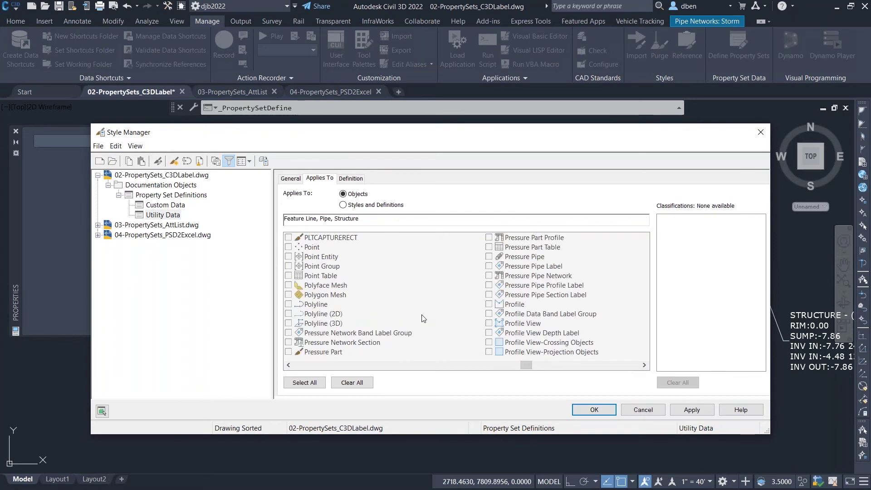
pyautogui.write('at')
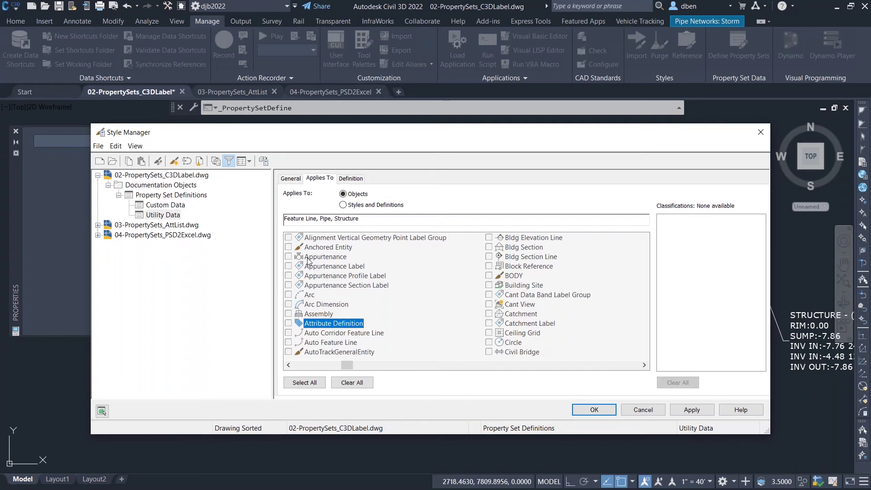
pyautogui.press('f')
pyautogui.press('i')
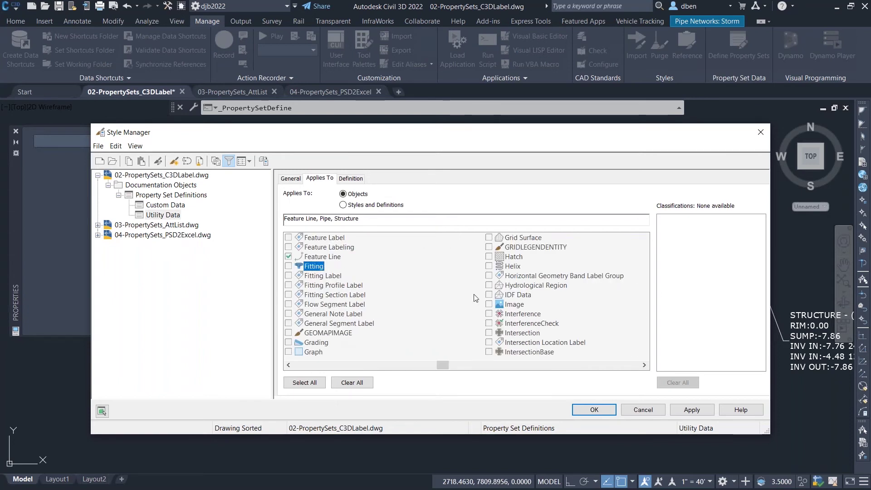
pyautogui.press('s')
pyautogui.press('t')
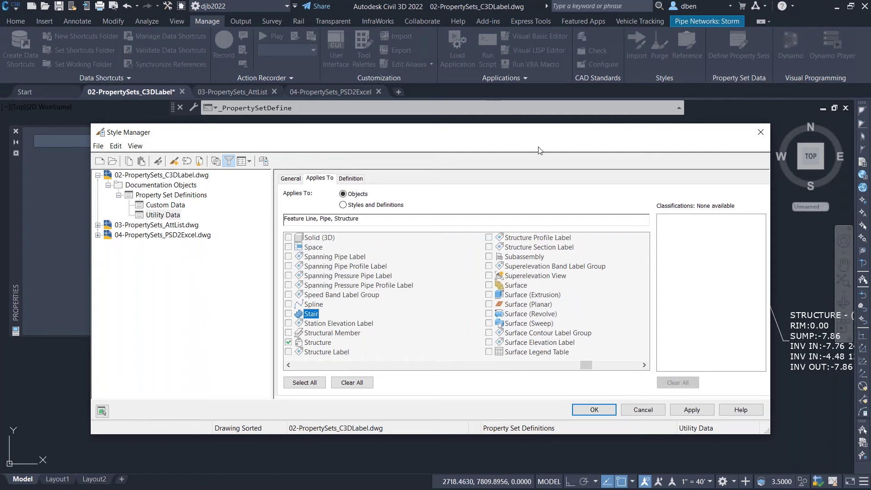
# Review the properties defined in the Utility Data and Custom Data property sets, and close the Style Manager without changes
pyautogui.click(357, 179)
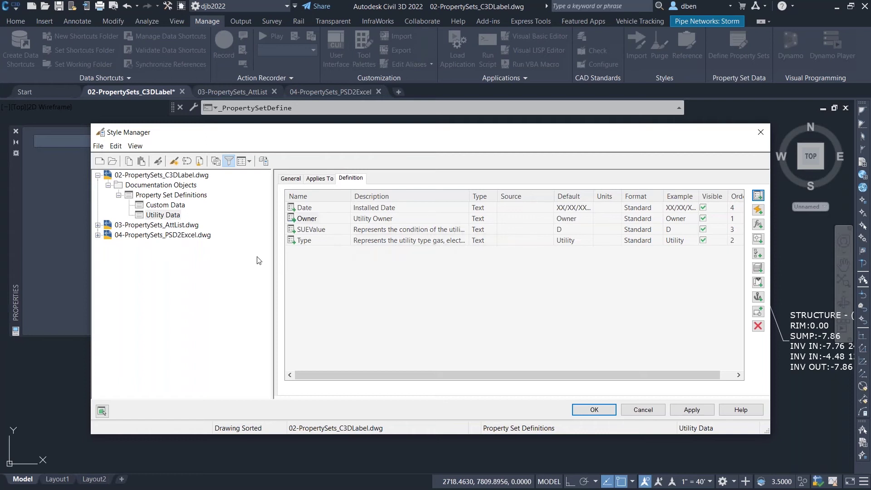
pyautogui.click(171, 207)
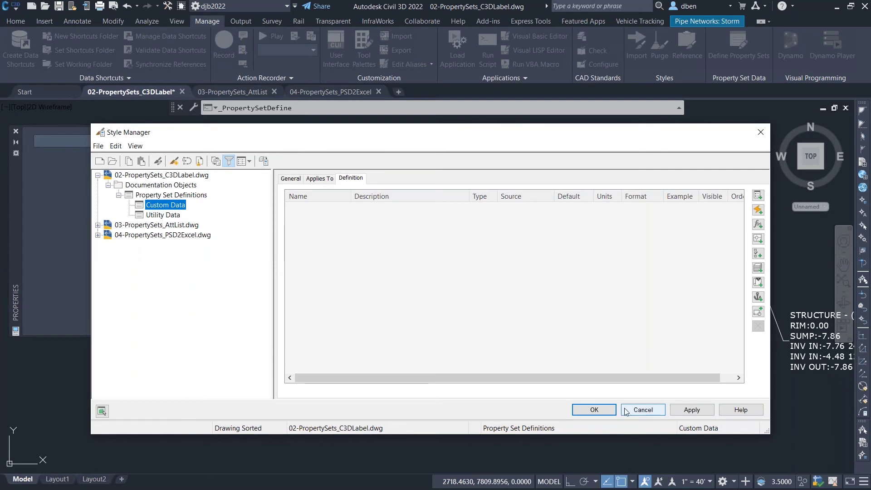
pyautogui.click(643, 409)
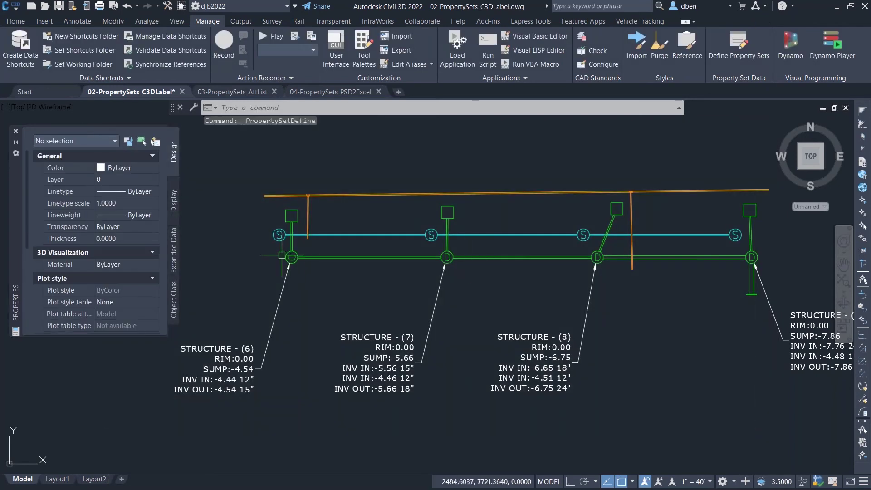
# Attach the Utility Data property set, leaving out Custom Data, to all structures similar to Structure - (6)
pyautogui.click(281, 256)
pyautogui.click(294, 267)
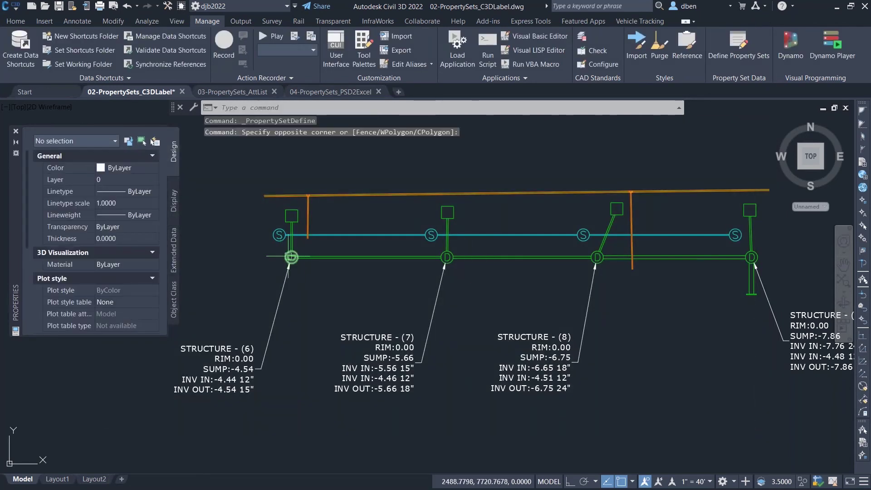
pyautogui.rightClick(286, 272)
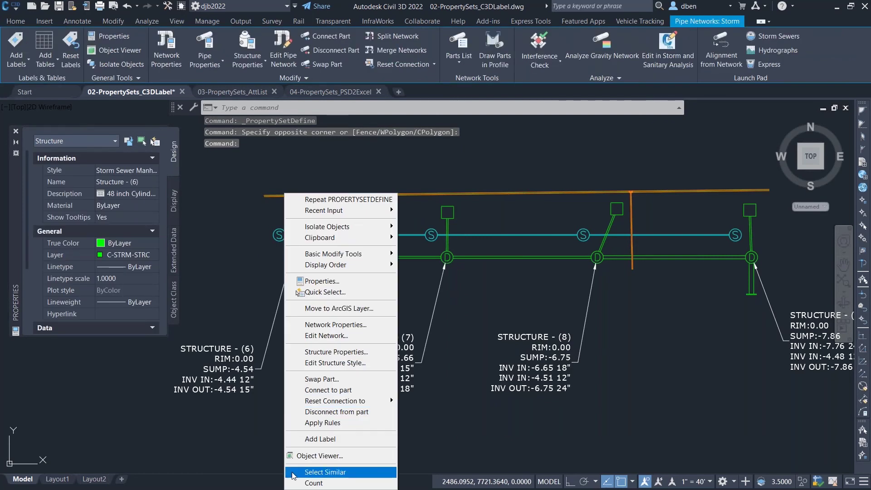
pyautogui.click(325, 472)
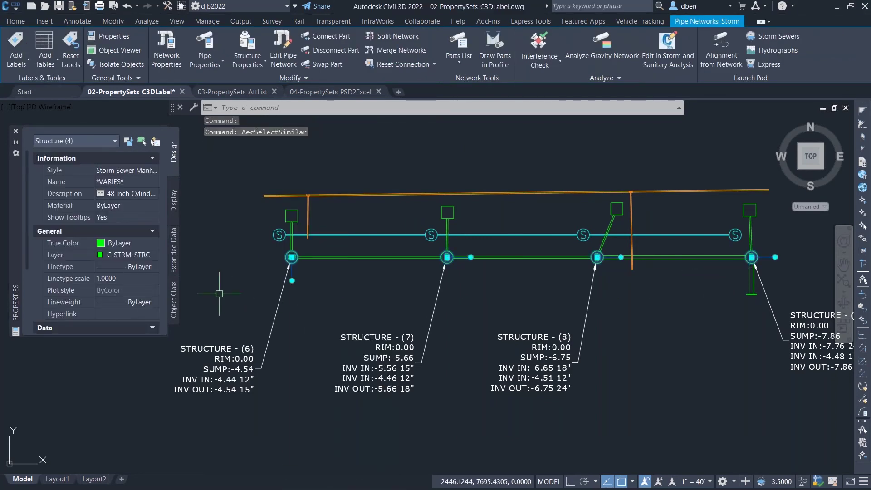
pyautogui.click(173, 253)
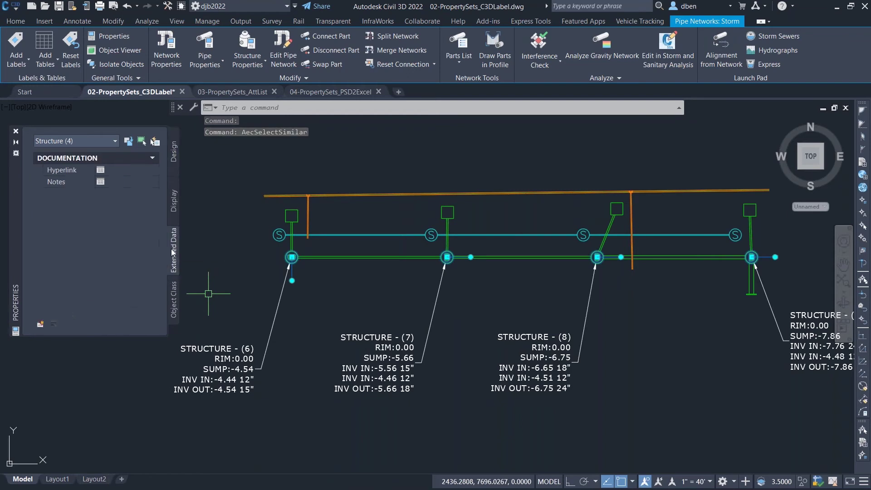
pyautogui.click(40, 325)
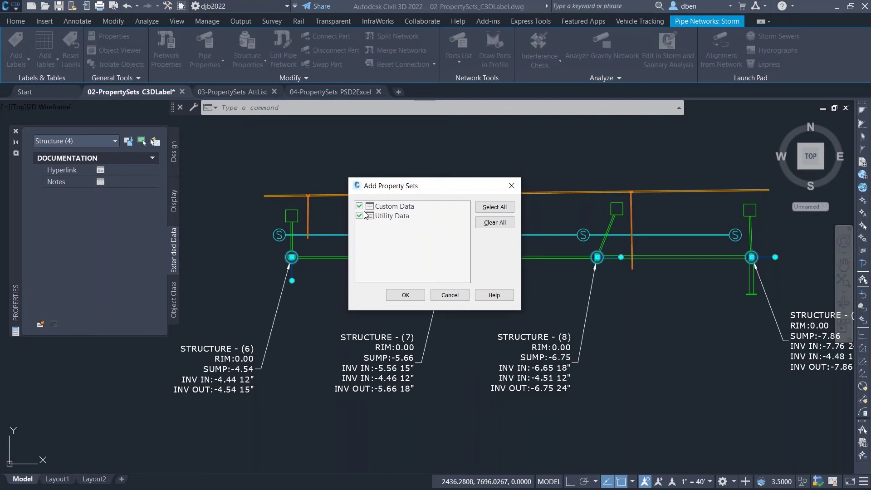
pyautogui.click(360, 207)
pyautogui.click(405, 295)
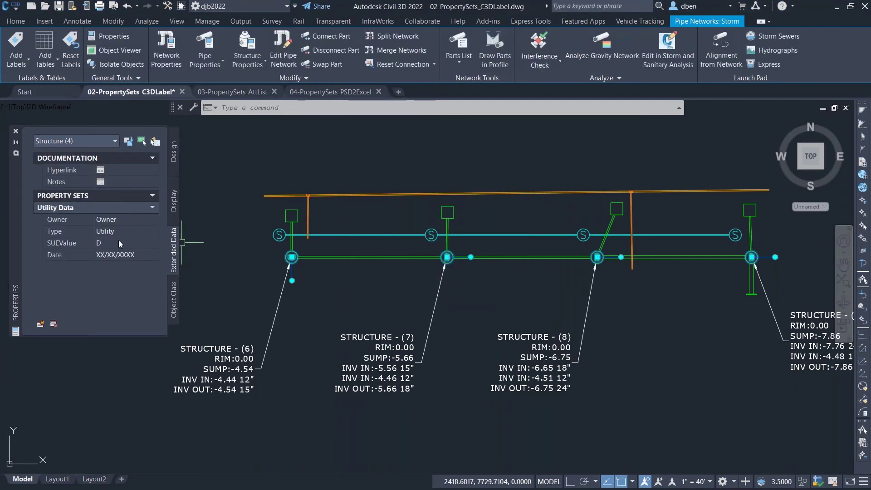
# Set the Owner to City and the Type to Storm in the selected structures' Utility Data
pyautogui.click(119, 219)
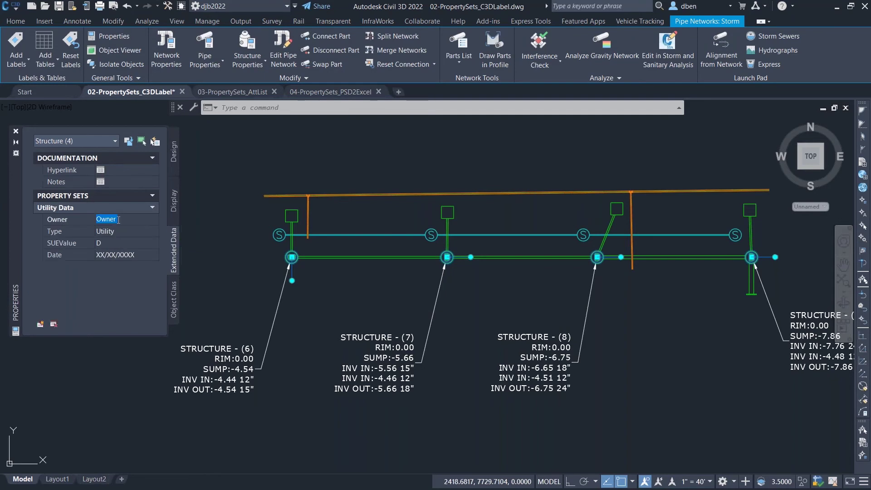
pyautogui.write('c')
pyautogui.press('BackSpace')
pyautogui.press('BackSpace')
pyautogui.click(128, 232)
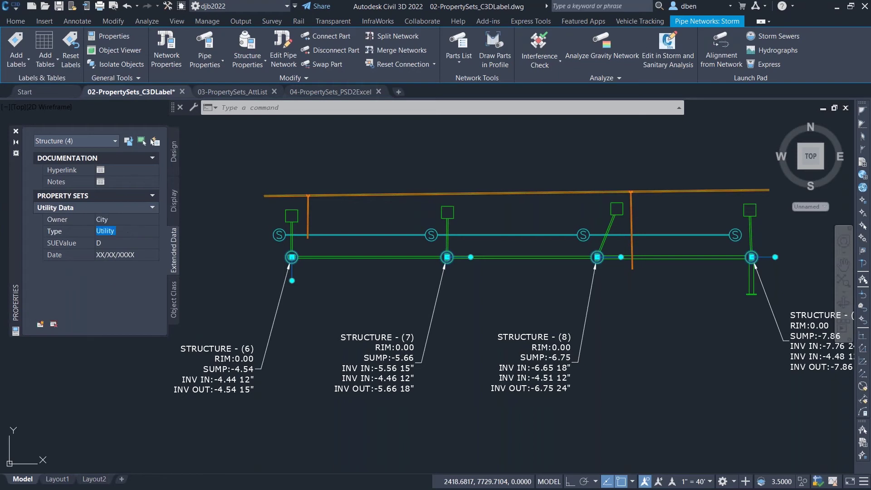
pyautogui.write('Storm')
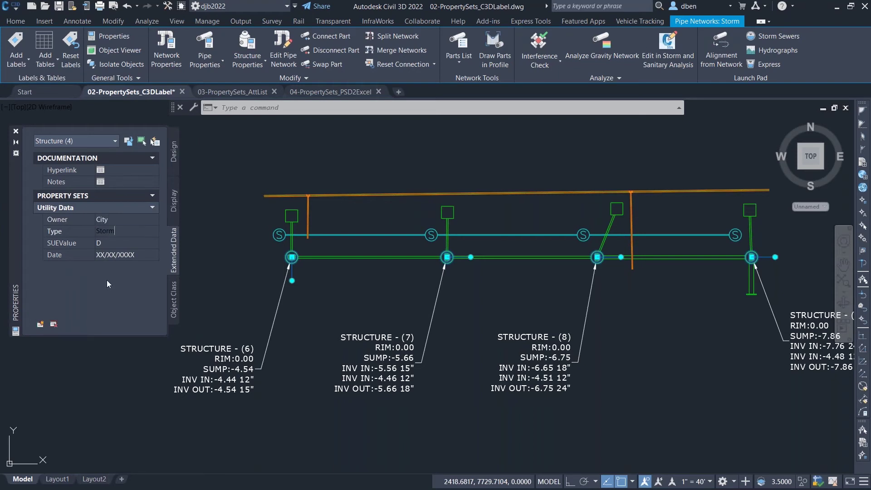
# Set the SUEValue to B and the Date to 01/01/2001 for the four selected structures
pyautogui.click(106, 244)
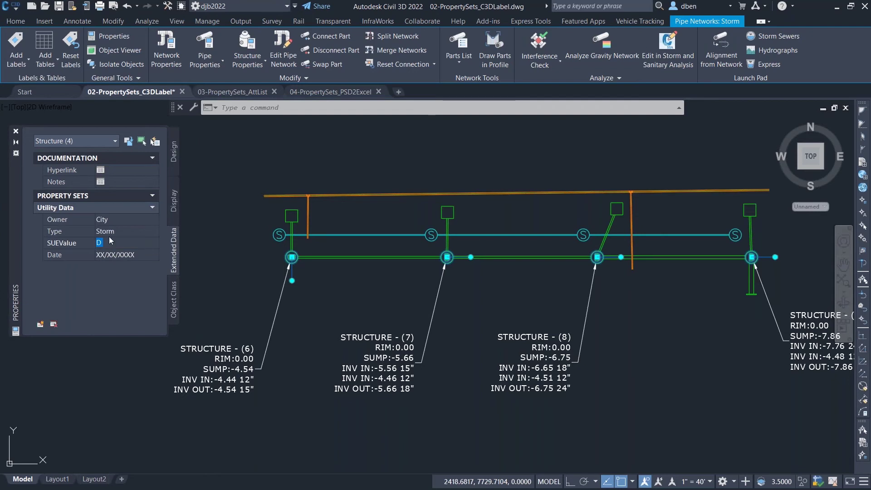
pyautogui.write('B')
pyautogui.click(150, 254)
pyautogui.write('01/01/201')
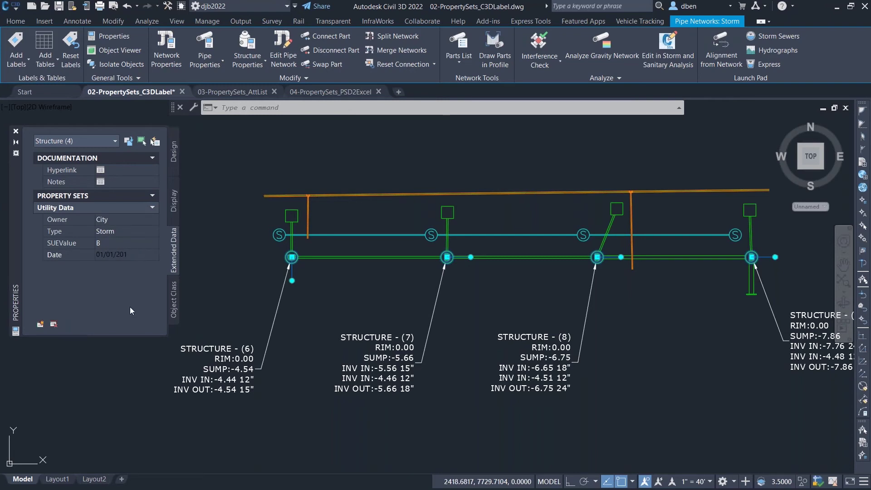
pyautogui.press('BackSpace')
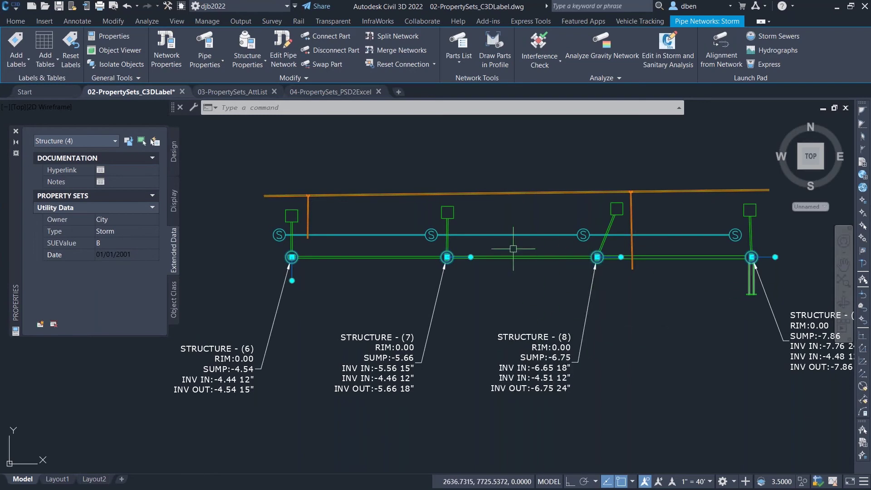
# Open the label style Data with Connected Pipes (Storm) for editing from the Structure - (6) label
pyautogui.scroll(-3, 513, 248)
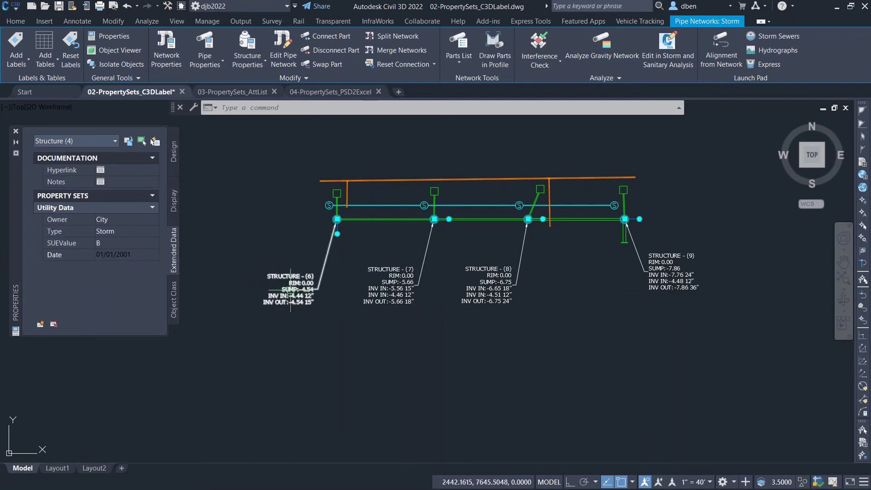
pyautogui.click(313, 289)
pyautogui.rightClick(292, 291)
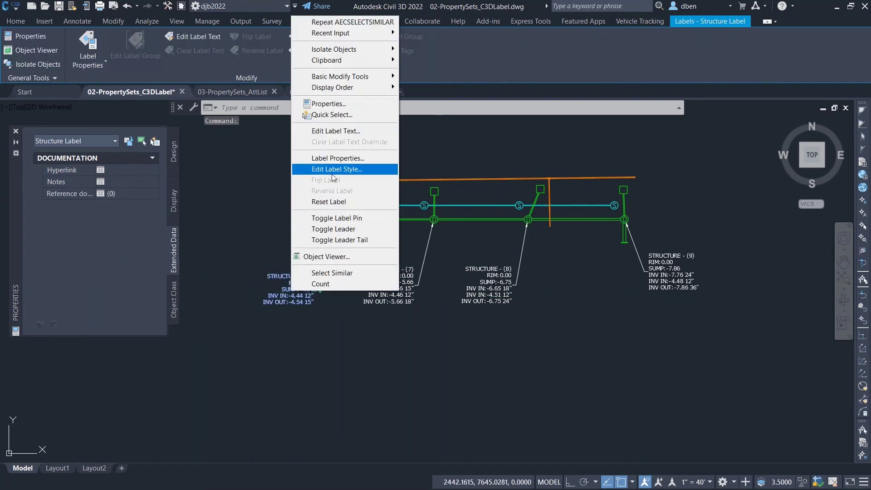
pyautogui.click(345, 170)
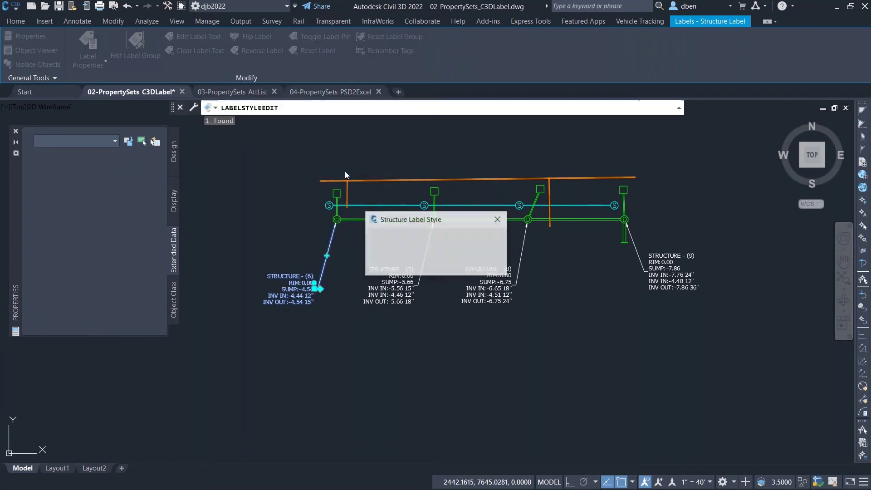
pyautogui.click(477, 242)
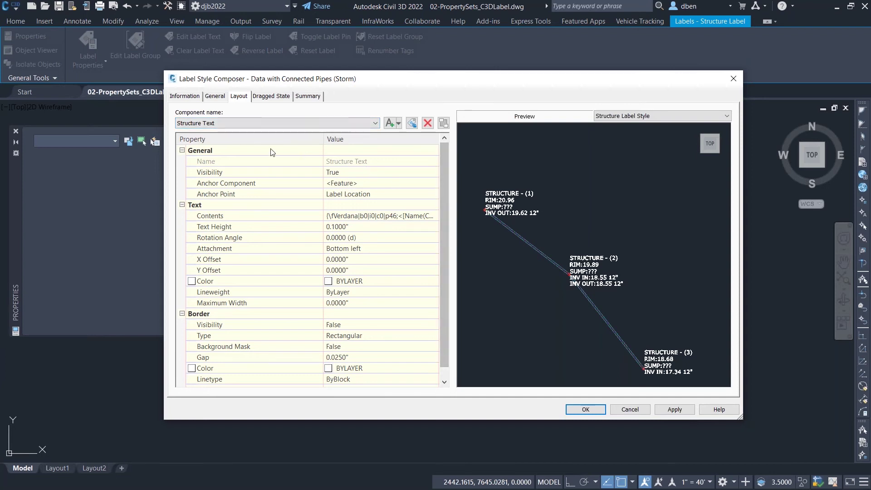
# Open the text contents of the label style's Structure Text component for editing
pyautogui.click(232, 124)
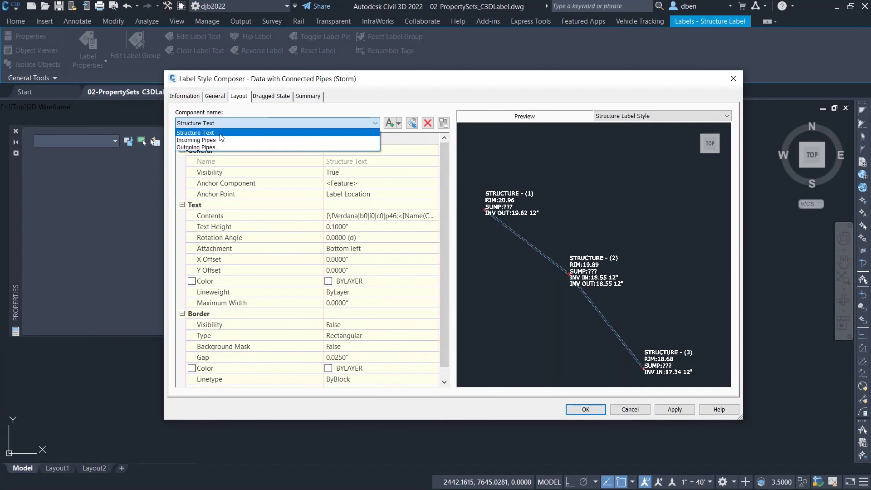
pyautogui.click(220, 133)
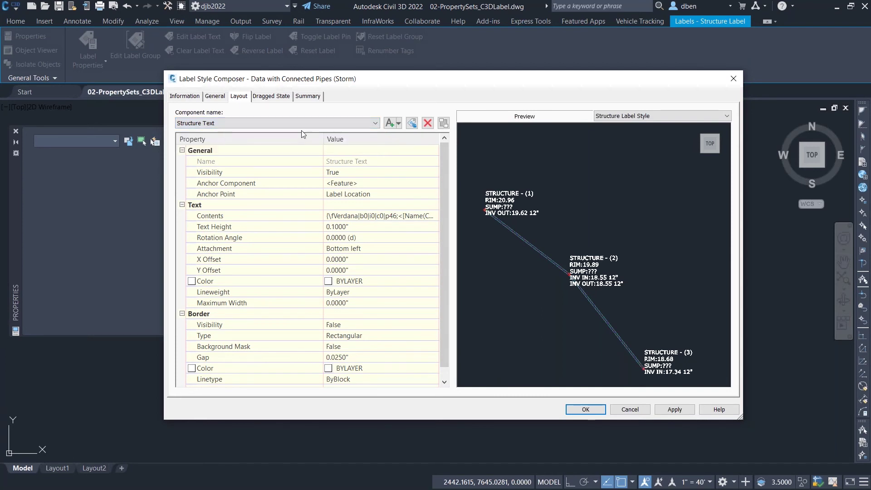
pyautogui.click(415, 218)
pyautogui.click(433, 216)
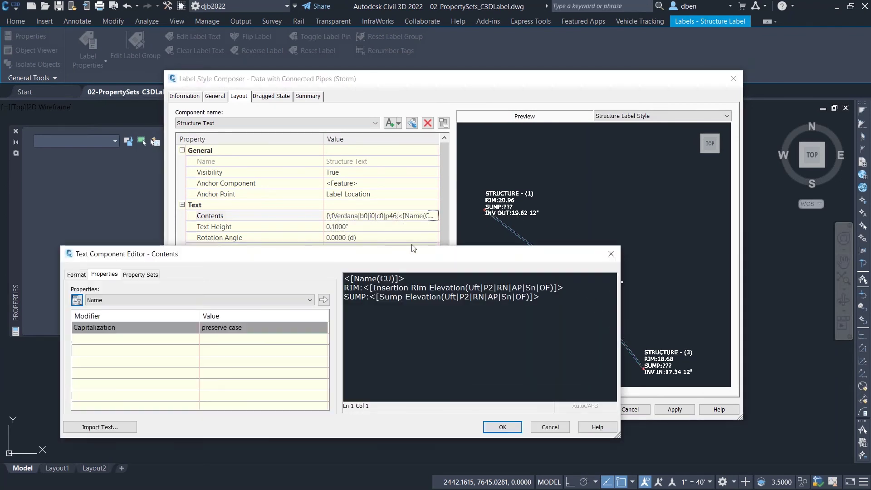
# Add the line "OWNER: <[PS:Utility Data:Owner]>" below the SUMP line in the label contents
pyautogui.click(582, 194)
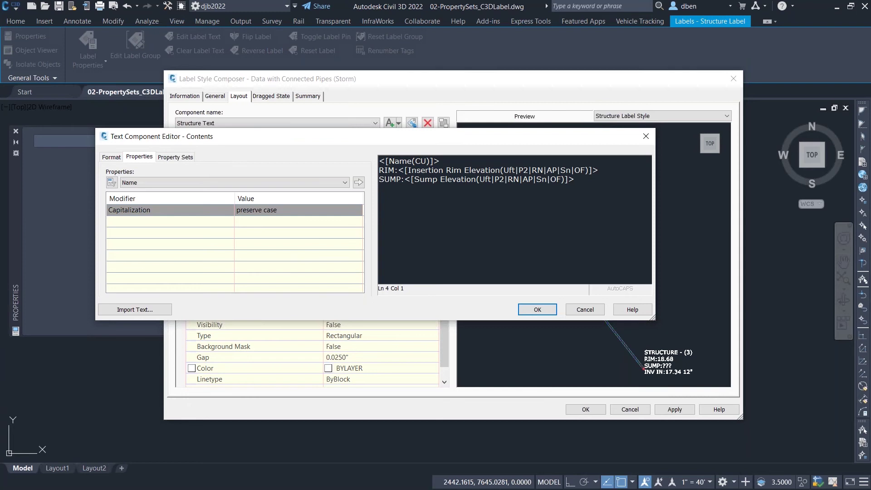
pyautogui.write('OWNER')
pyautogui.write('<[')
pyautogui.write('s')
pyautogui.press('BackSpace')
pyautogui.press('BackSpace')
pyautogui.write('PS:')
pyautogui.write('Utility Data')
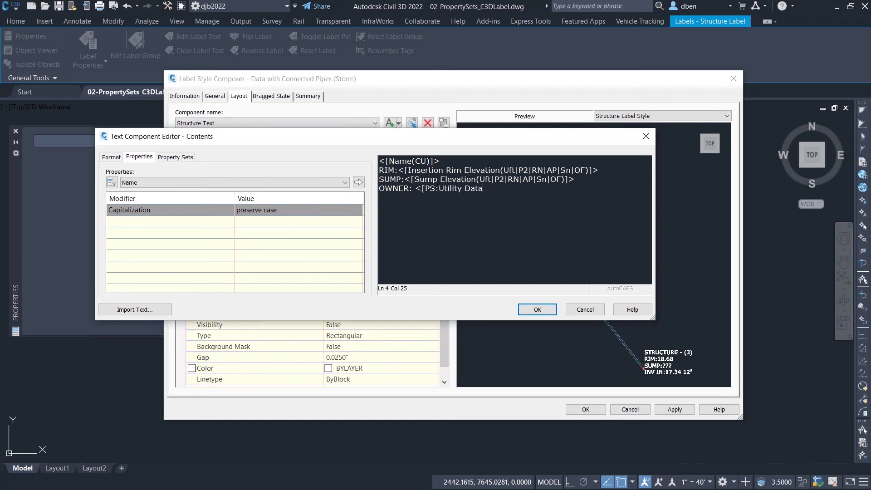
pyautogui.write(':')
pyautogui.write('Owner')
pyautogui.write('>')
pyautogui.press('BackSpace')
pyautogui.write(']>')
# Copy the OWNER line and paste it twice below the original
pyautogui.moveTo(384, 190); pyautogui.dragTo(525, 199)
pyautogui.hotkey('ctrl', 'c')
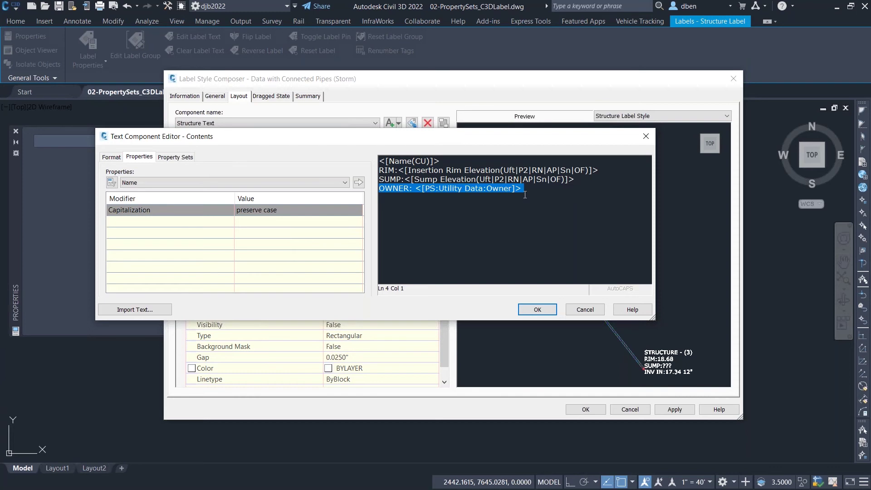
pyautogui.hotkey('ctrl', 'shift', 'Right')
pyautogui.click(527, 204)
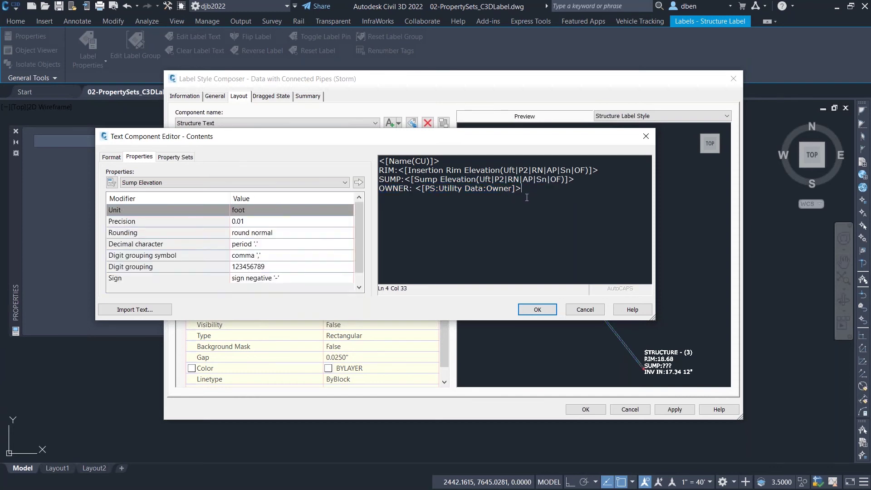
pyautogui.hotkey('ctrl', 'v')
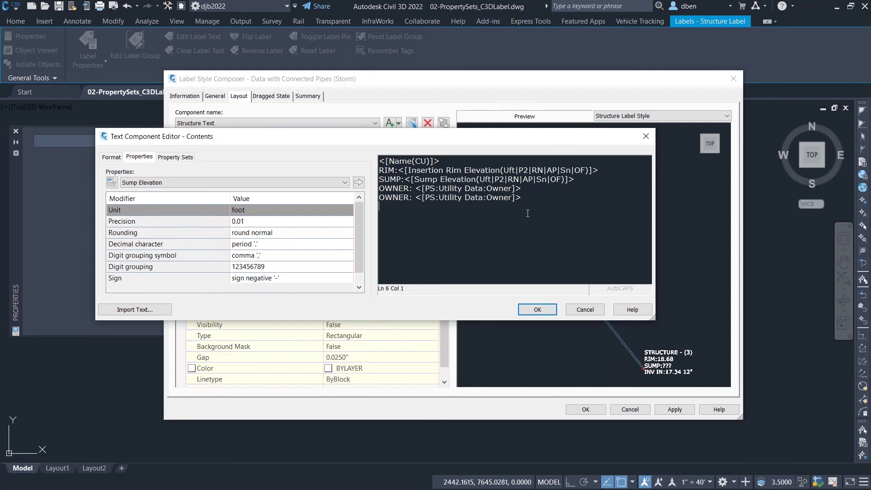
pyautogui.hotkey('ctrl', 'v')
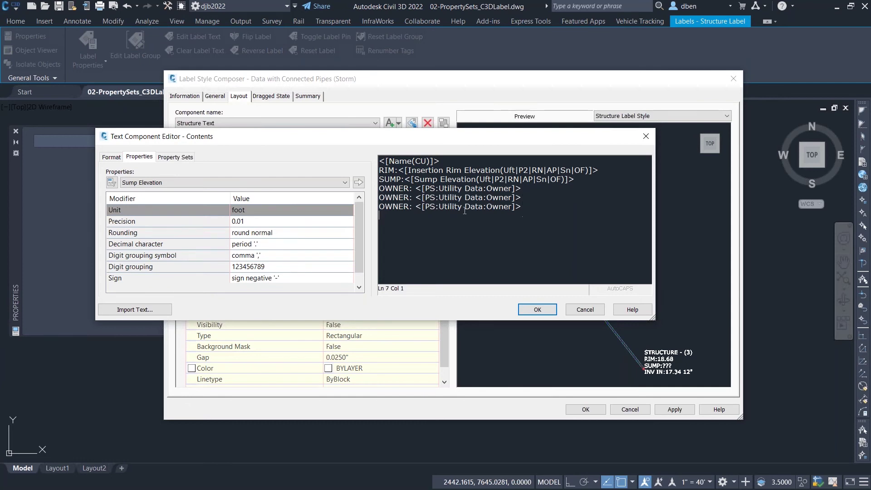
# Change the first pasted OWNER line to "SUE: <[PS:Utility Data:SUE]>"
pyautogui.moveTo(379, 197); pyautogui.dragTo(410, 197)
pyautogui.write('SUE')
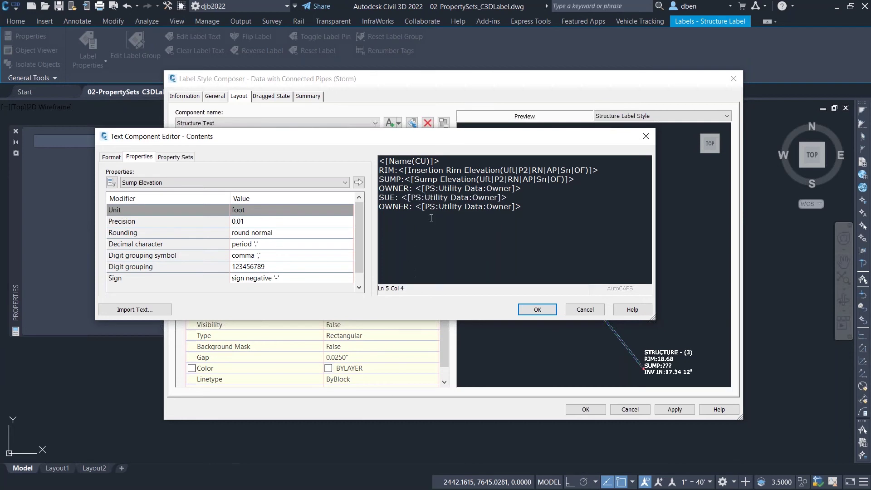
pyautogui.click(473, 197)
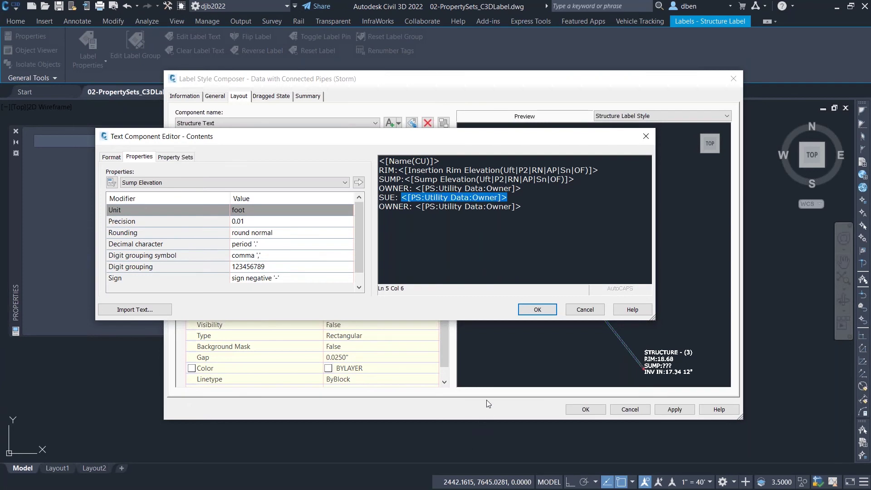
pyautogui.click(513, 198)
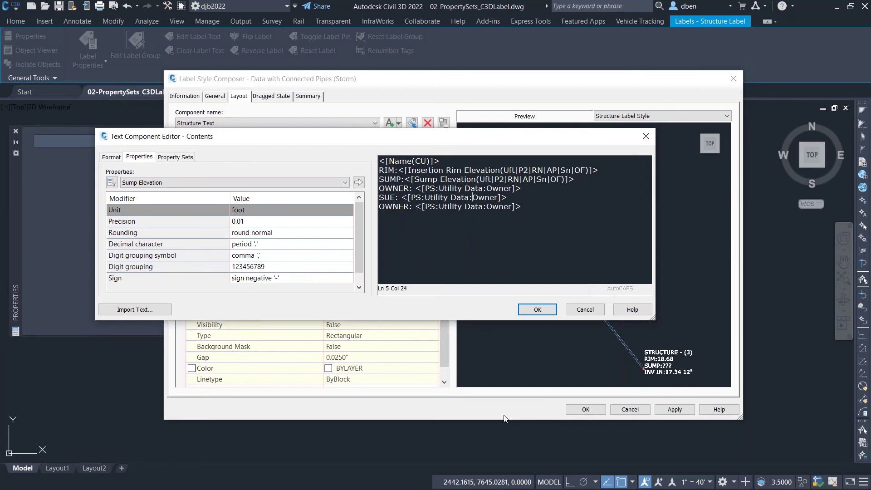
pyautogui.hotkey('shift', 'Right')
pyautogui.hotkey('shift', 'Right')
pyautogui.hotkey('shift', 'Right')
pyautogui.hotkey('shift', 'Right')
pyautogui.hotkey('shift', 'Right')
pyautogui.write('SUE')
# Change the second pasted OWNER line to "Type: <[PS:Utility Data:Type]>"
pyautogui.click(523, 207)
pyautogui.write('Type')
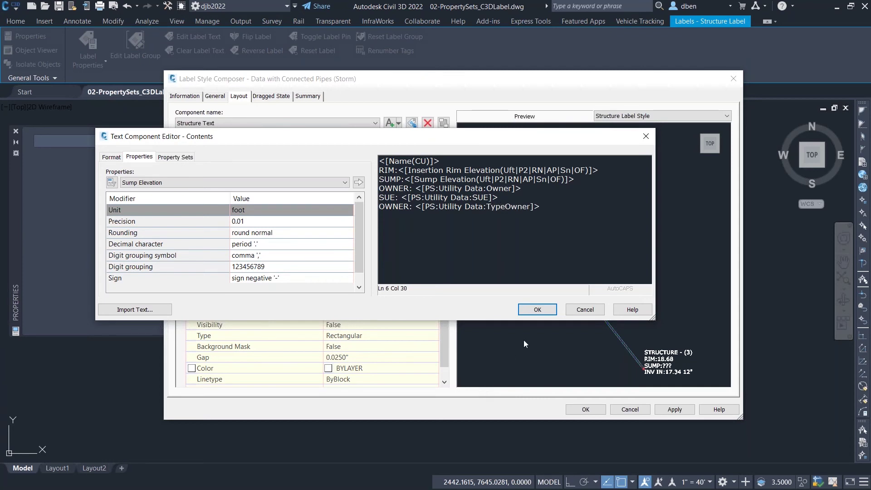
pyautogui.press('Delete')
pyautogui.press('Delete')
pyautogui.press('Delete')
pyautogui.press('Delete')
pyautogui.press('Delete')
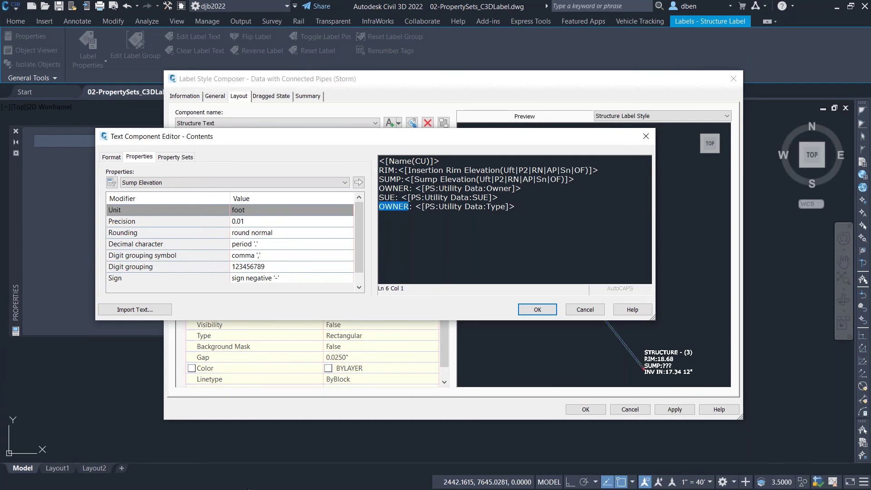
pyautogui.write('Type')
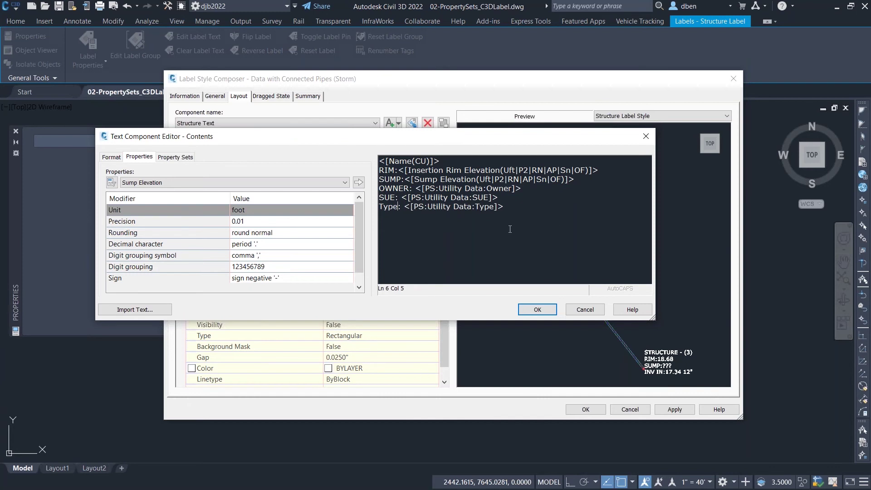
# Paste another copy of the OWNER line below the Type line and relabel it Date
pyautogui.press('Return')
pyautogui.hotkey('ctrl', 'v')
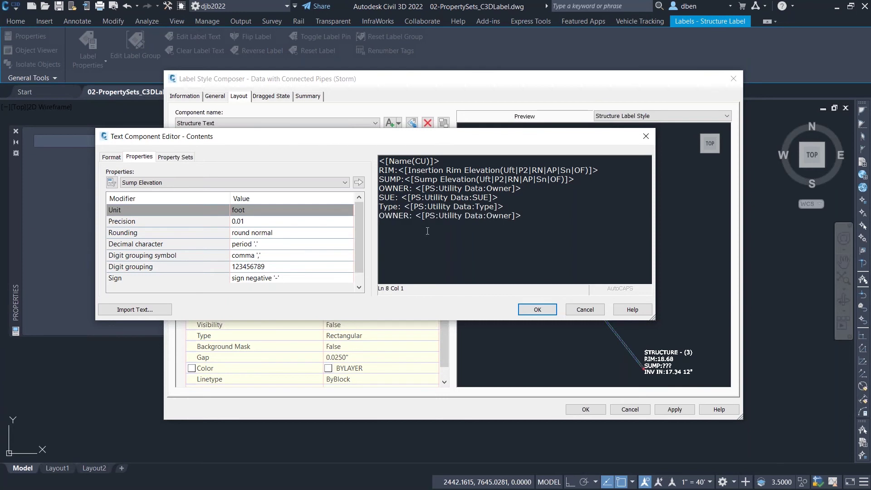
pyautogui.doubleClick(387, 214)
pyautogui.write('Date')
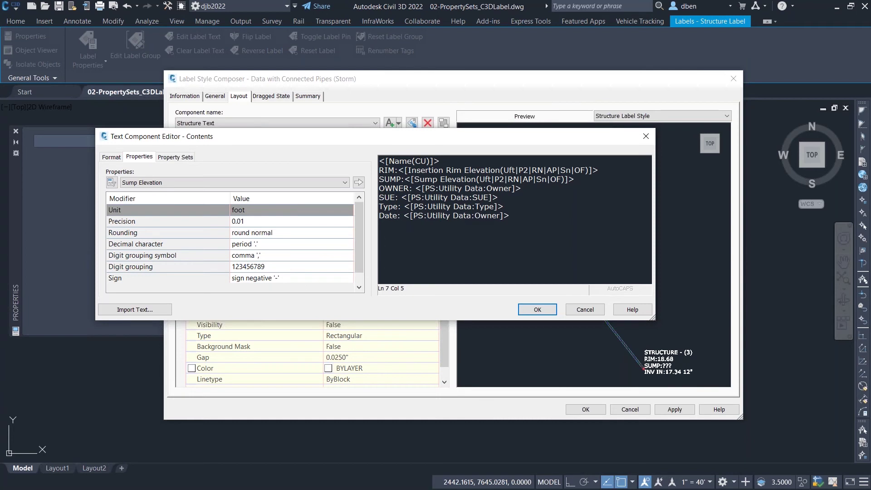
# Replace the Owner property reference in the Date line with Date, giving "<[PS:Utility Data:Date]>"
pyautogui.click(424, 215)
pyautogui.press('Right')
pyautogui.press('Right')
pyautogui.press('Right')
pyautogui.press('Right')
pyautogui.press('Right')
pyautogui.press('Right')
pyautogui.press('Right')
pyautogui.moveTo(474, 216); pyautogui.dragTo(511, 223)
pyautogui.doubleClick(496, 217)
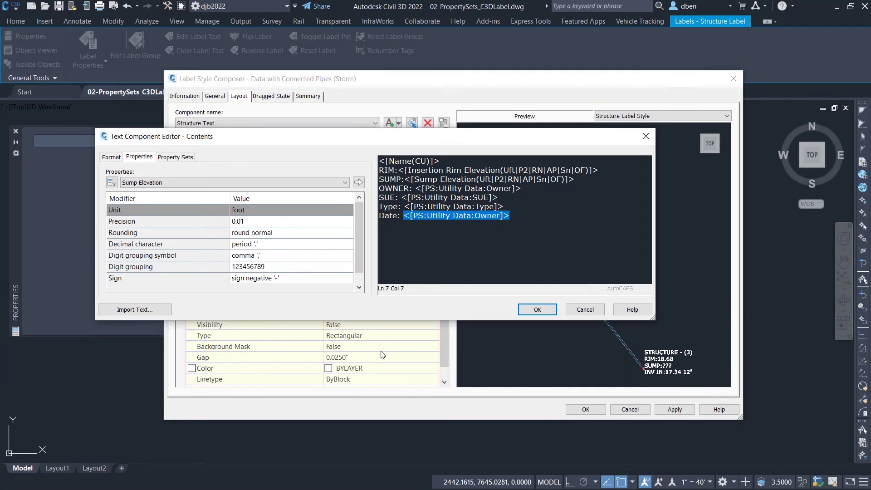
pyautogui.click(460, 208)
pyautogui.click(476, 220)
pyautogui.press('End')
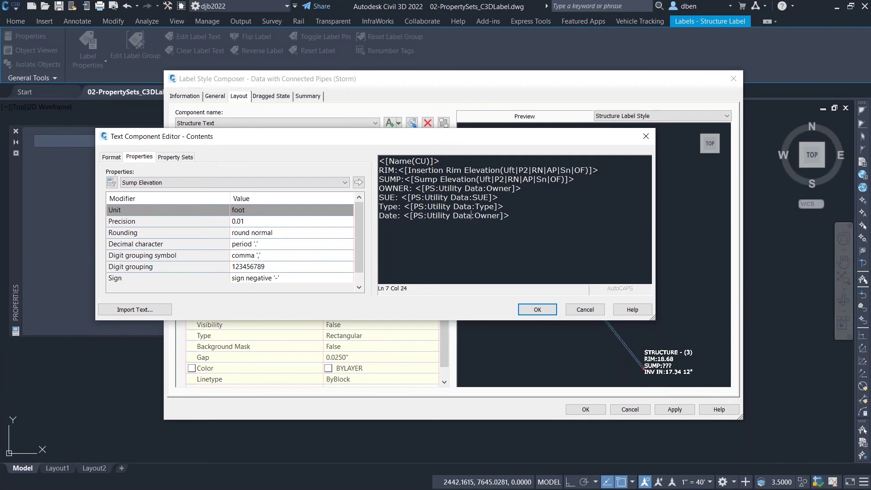
pyautogui.hotkey('shift', 'Right')
pyautogui.hotkey('shift', 'Right')
pyautogui.hotkey('shift', 'Right')
pyautogui.hotkey('shift', 'Right')
pyautogui.hotkey('shift', 'Right')
pyautogui.write('Date')
# Accept the edited text contents and apply the modified label style to the structure labels
pyautogui.click(537, 310)
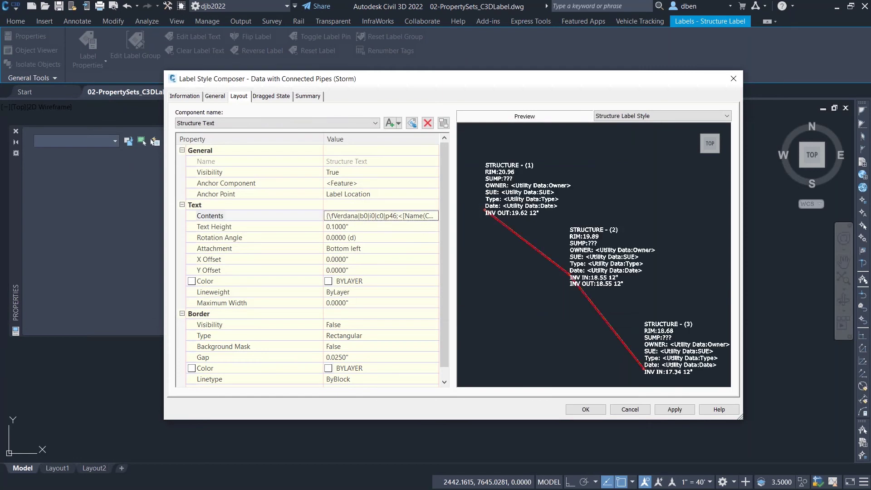
pyautogui.click(588, 409)
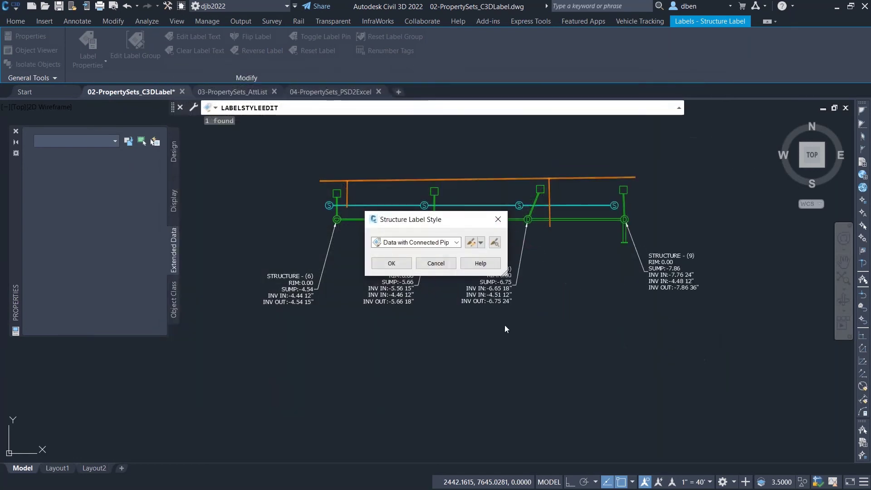
pyautogui.click(400, 260)
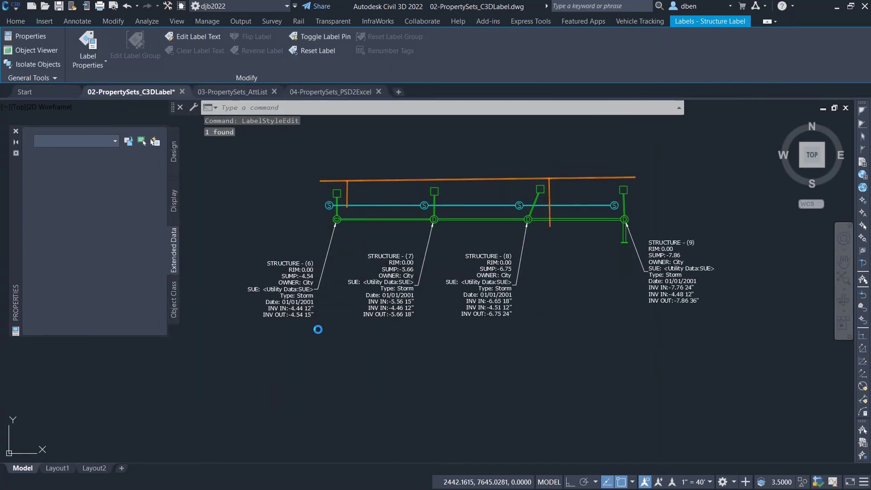
# Check the property names in the Utility Data property set definition against the SUE line in the structure labels
pyautogui.scroll(4, 273, 326)
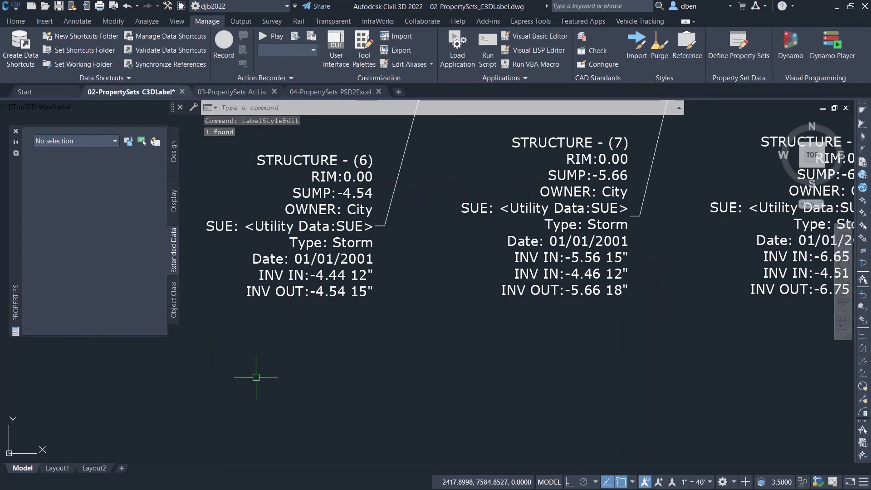
pyautogui.moveTo(292, 326); pyautogui.dragTo(361, 363, button='middle')
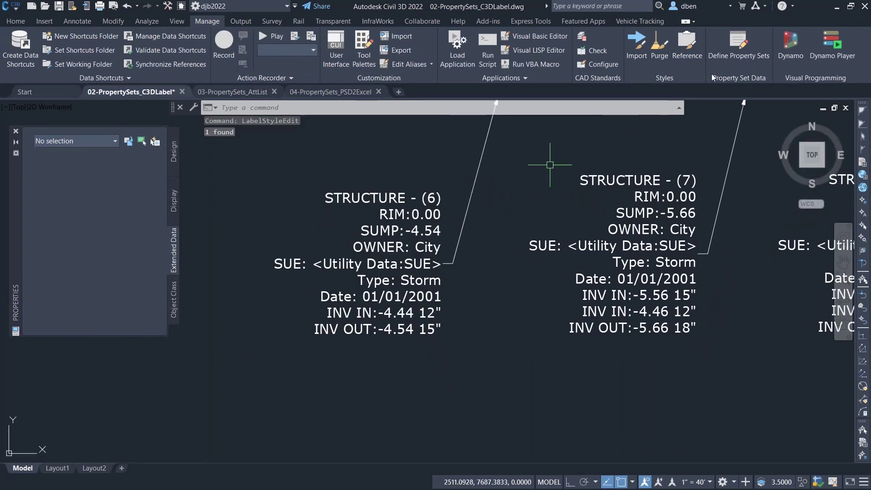
pyautogui.click(733, 41)
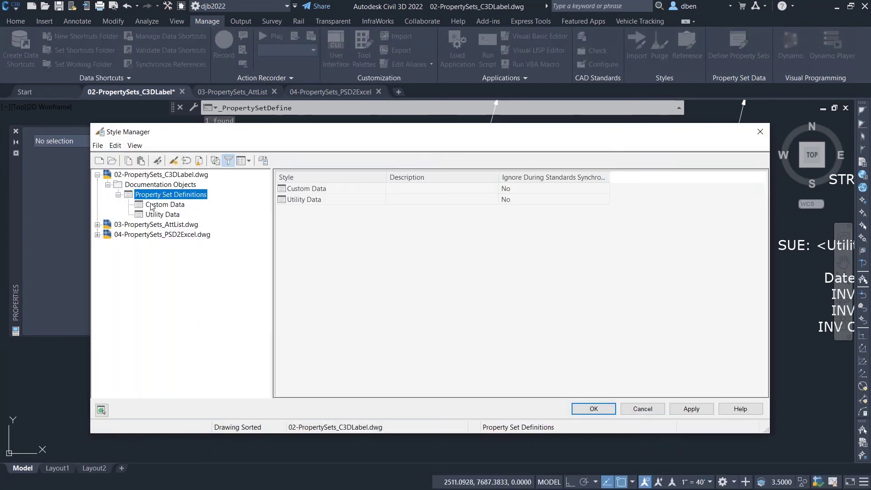
pyautogui.click(174, 214)
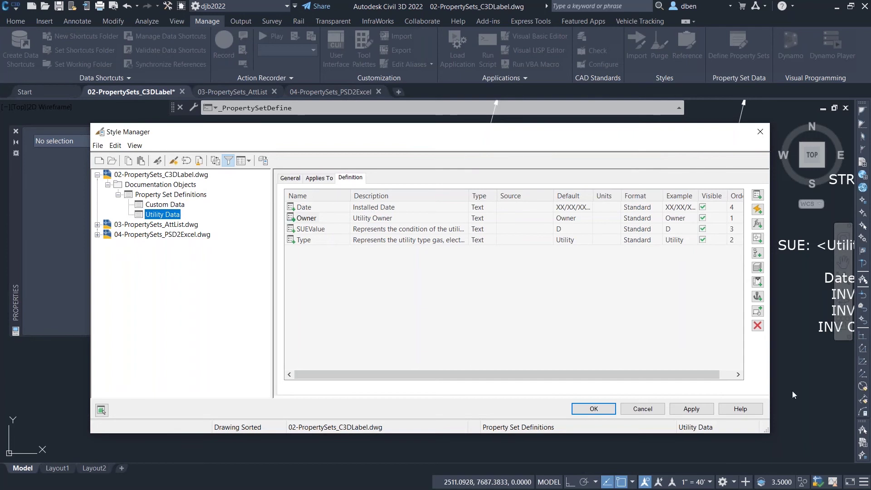
pyautogui.click(606, 409)
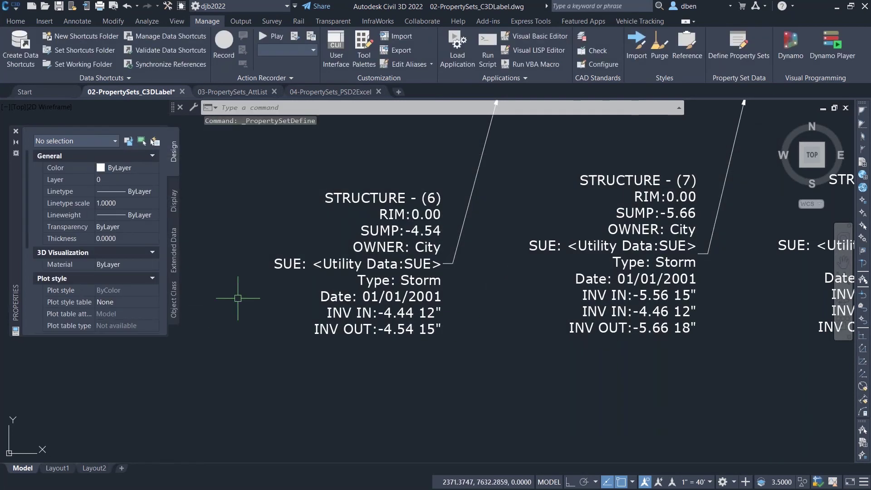
# Open the structure (6) label style's Structure Text contents for editing and choose the Utility Data property set
pyautogui.click(353, 264)
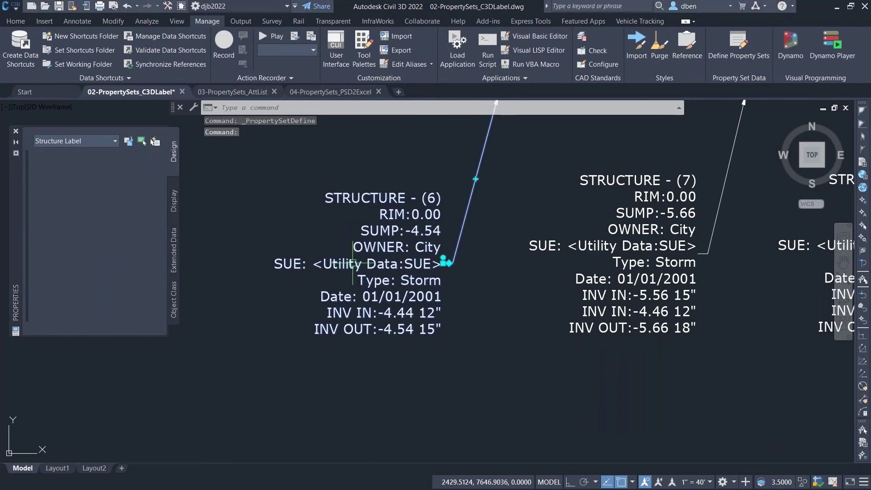
pyautogui.rightClick(353, 263)
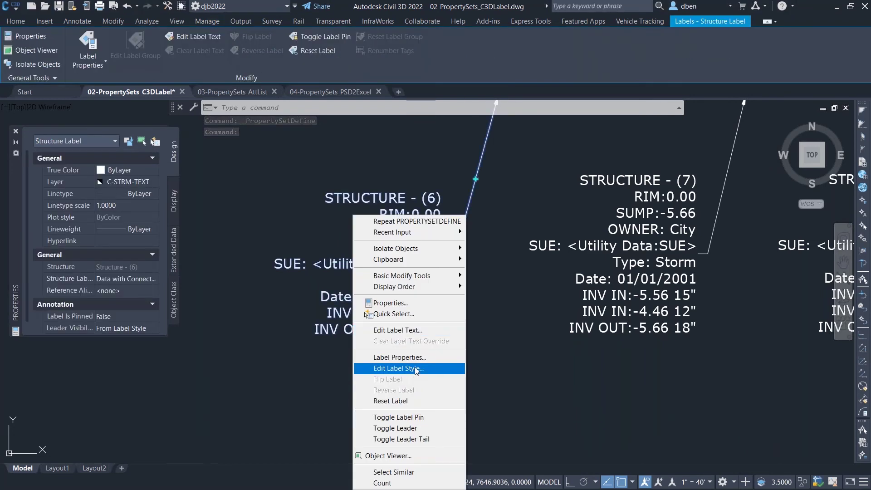
pyautogui.click(417, 369)
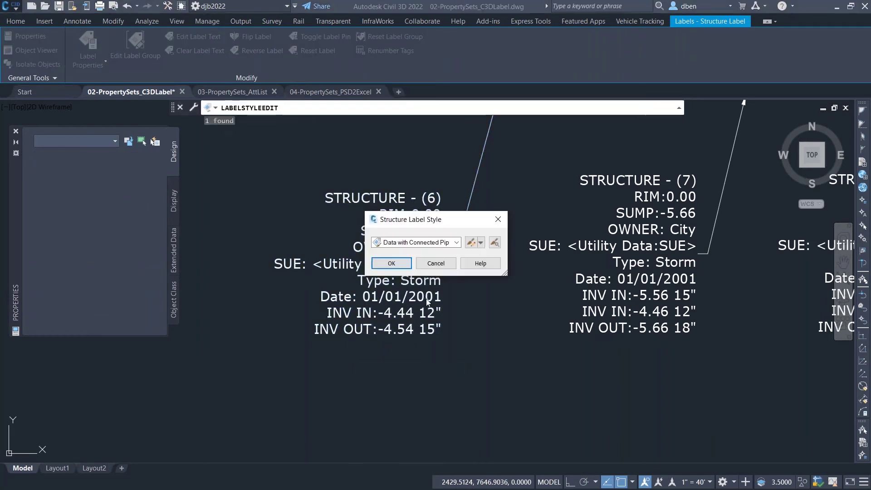
pyautogui.click(471, 244)
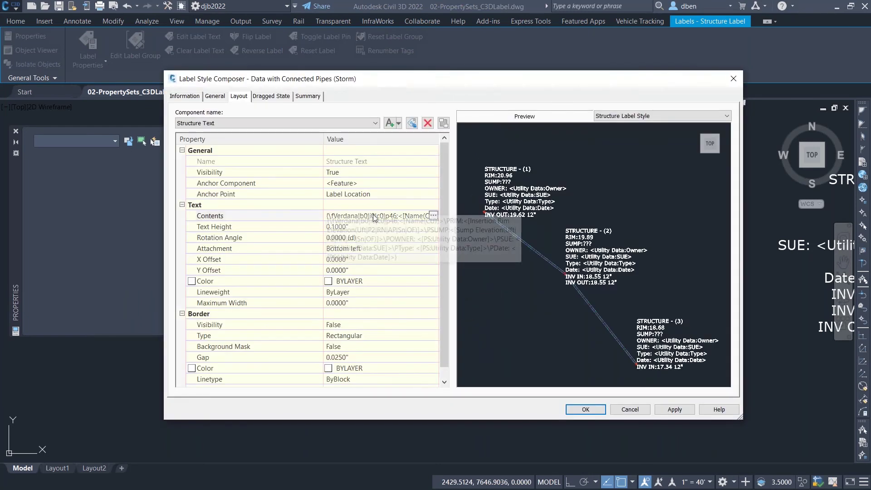
pyautogui.click(433, 215)
pyautogui.click(433, 216)
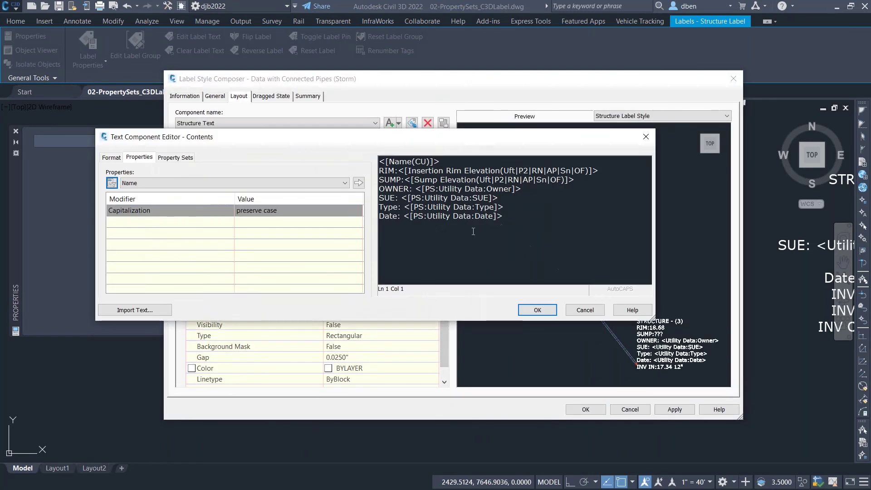
pyautogui.click(162, 158)
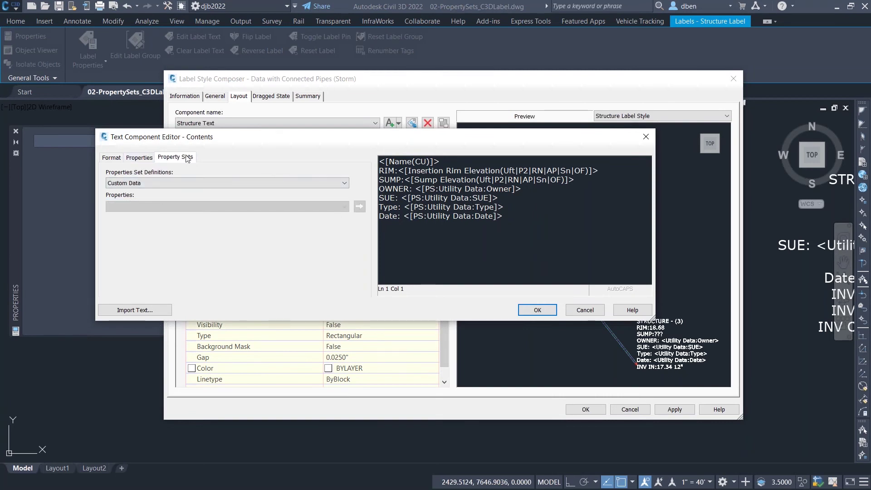
pyautogui.click(191, 183)
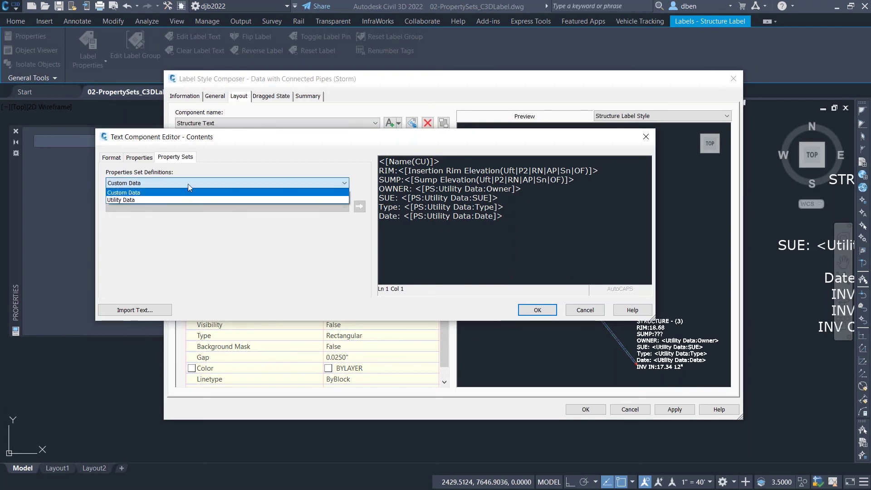
pyautogui.click(138, 200)
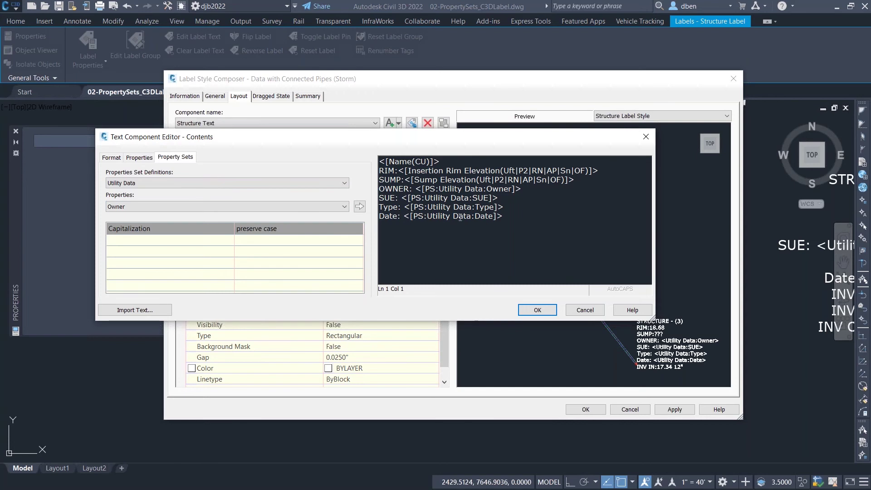
# Correct the property reference in the SUE line to "<[PS:Utility Data:SUEValue]>"
pyautogui.click(478, 198)
pyautogui.click(490, 197)
pyautogui.write('Vale')
pyautogui.press('BackSpace')
pyautogui.write('ue')
# Add a "Sue2:" line below the Date line and insert the Utility Data SUEValue property in it
pyautogui.click(515, 218)
pyautogui.press('Return')
pyautogui.press('Return')
pyautogui.write('Sue2:')
pyautogui.click(344, 208)
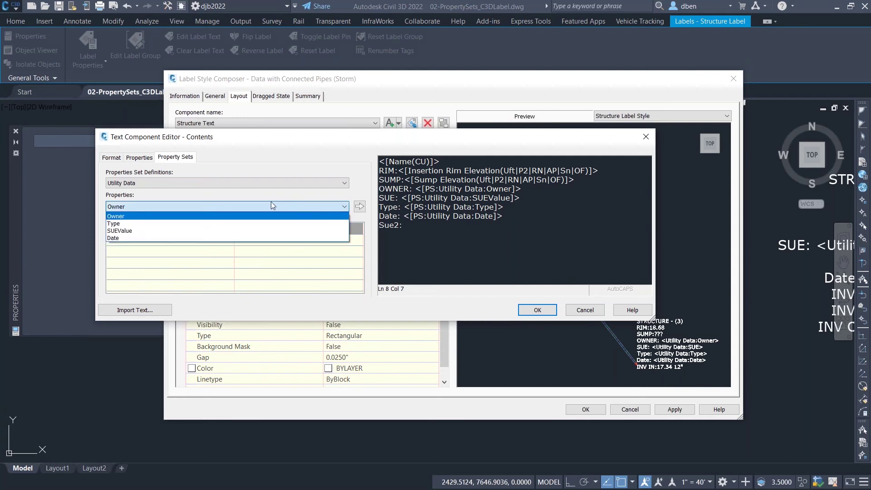
pyautogui.click(189, 227)
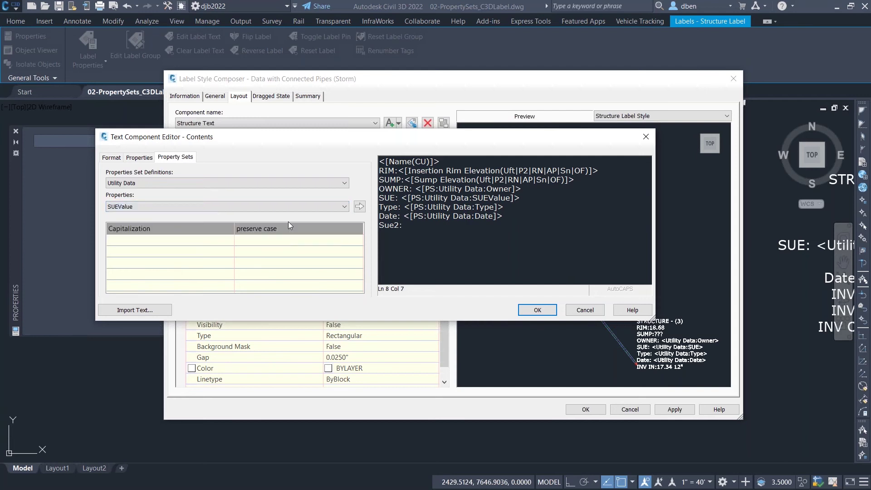
pyautogui.click(359, 206)
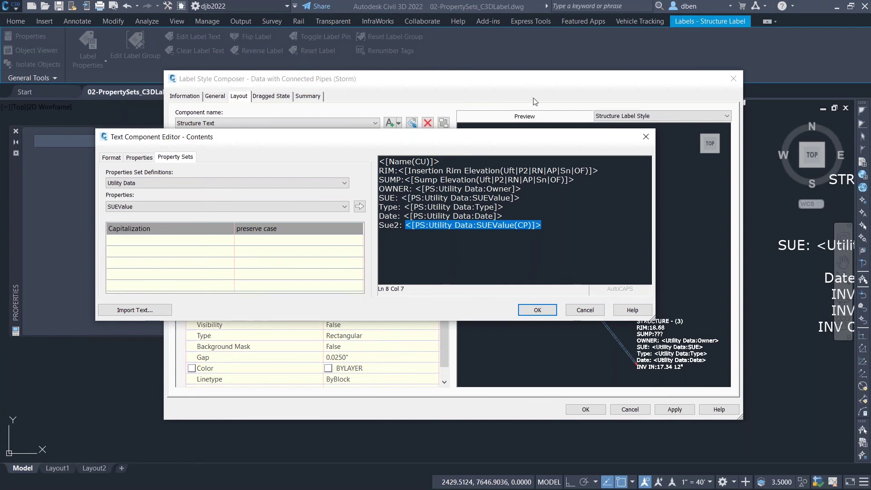
# Accept the edited text contents and apply the corrected label style to the structure labels
pyautogui.moveTo(535, 136); pyautogui.dragTo(485, 183)
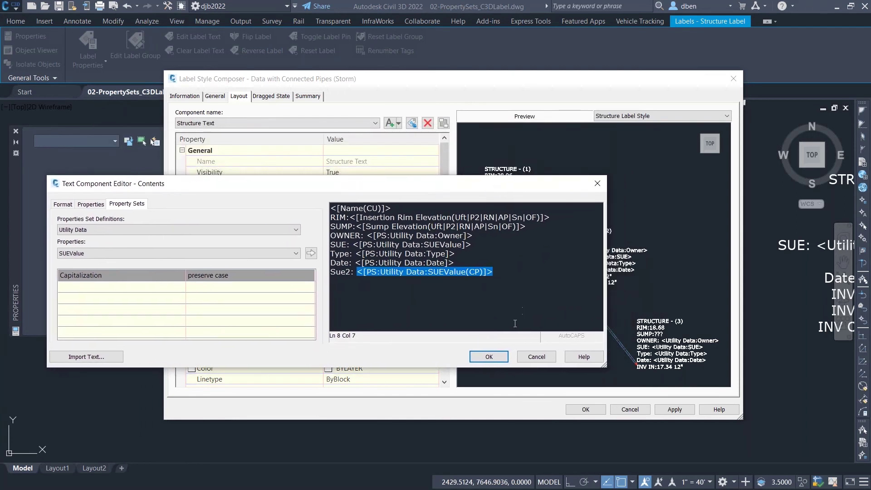
pyautogui.click(489, 356)
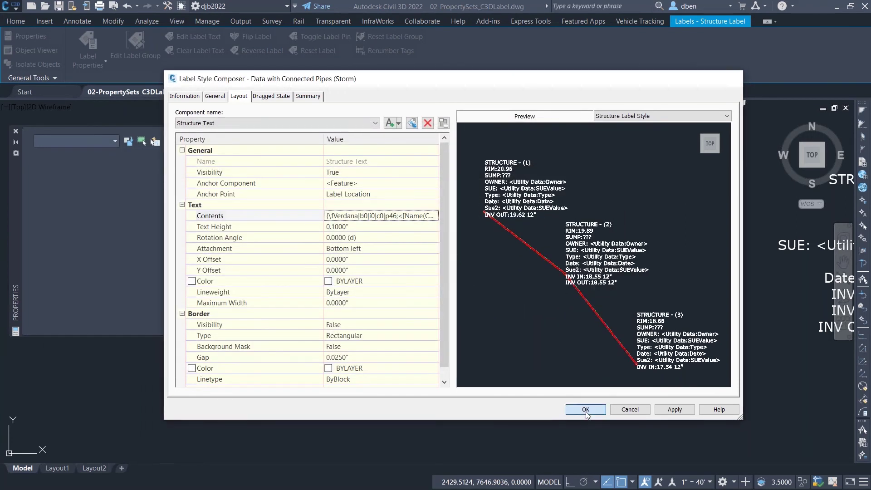
pyautogui.click(586, 409)
pyautogui.click(391, 267)
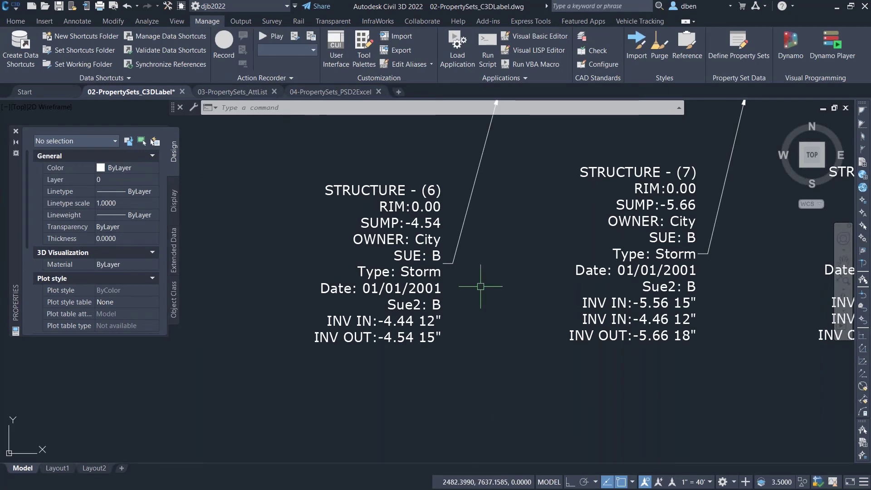
# Start single-line text above the pipe network with height 6 and rotation 0, and open the Field dialog for its content
pyautogui.scroll(-3, 498, 287)
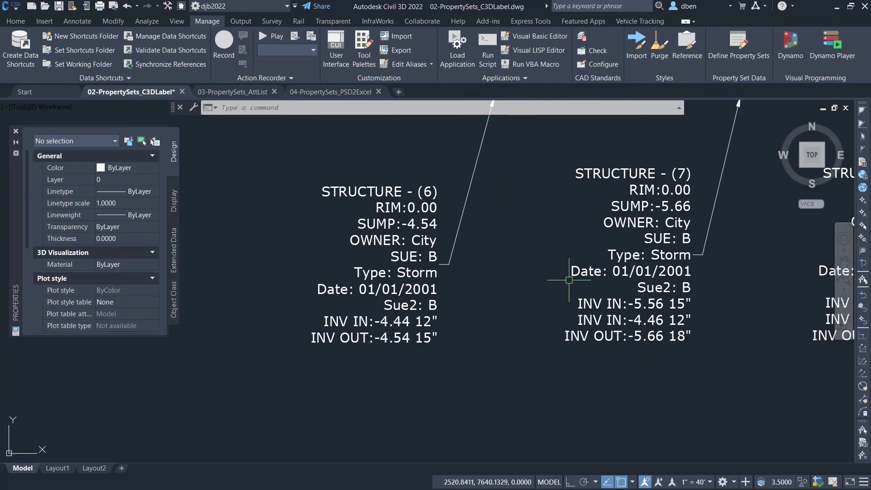
pyautogui.scroll(-3, 513, 334)
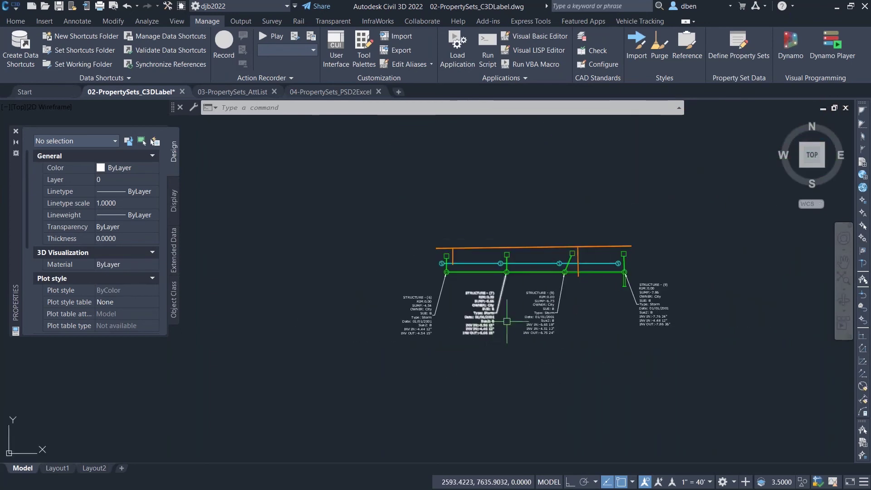
pyautogui.scroll(-2, 484, 325)
pyautogui.scroll(2, 367, 221)
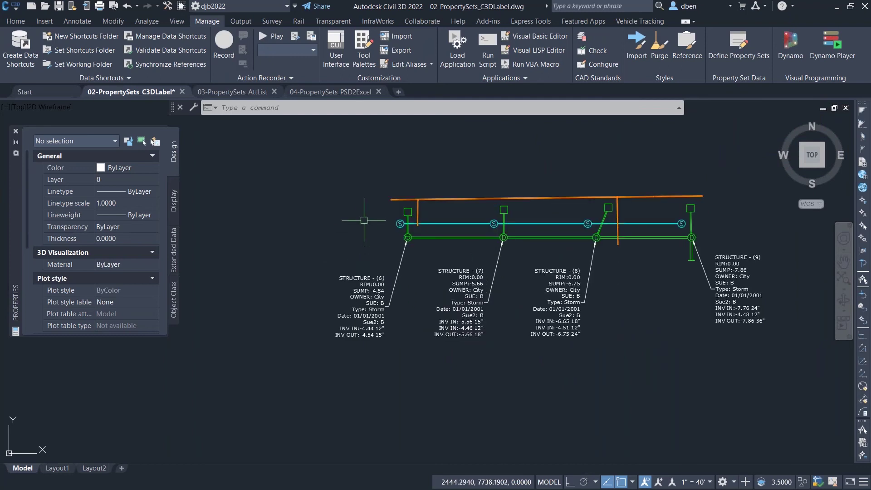
pyautogui.moveTo(443, 297); pyautogui.dragTo(392, 304, button='middle')
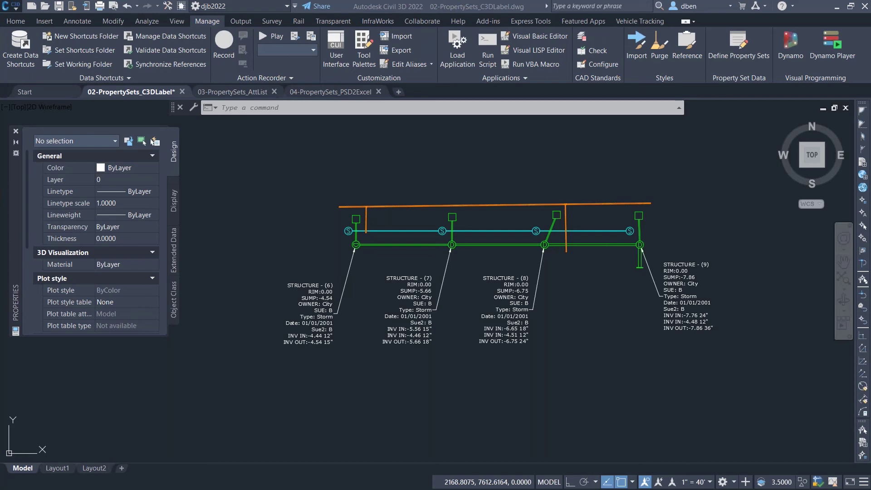
pyautogui.click(442, 161)
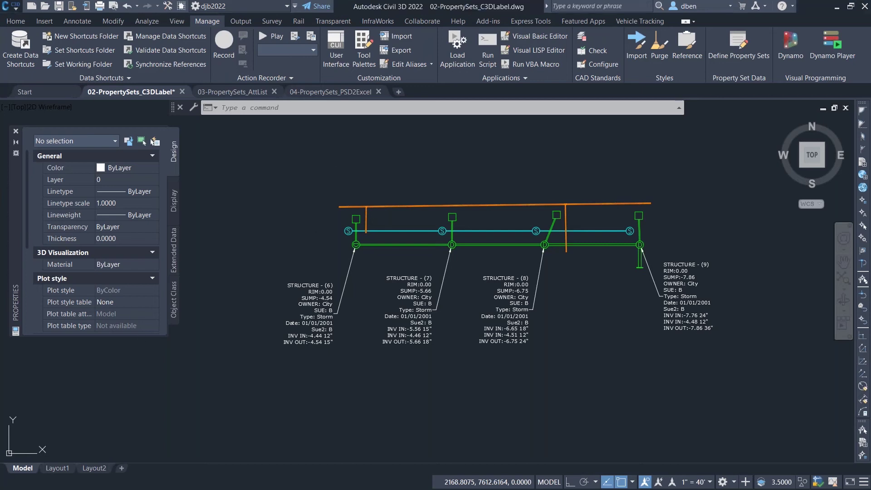
pyautogui.write('TEXT')
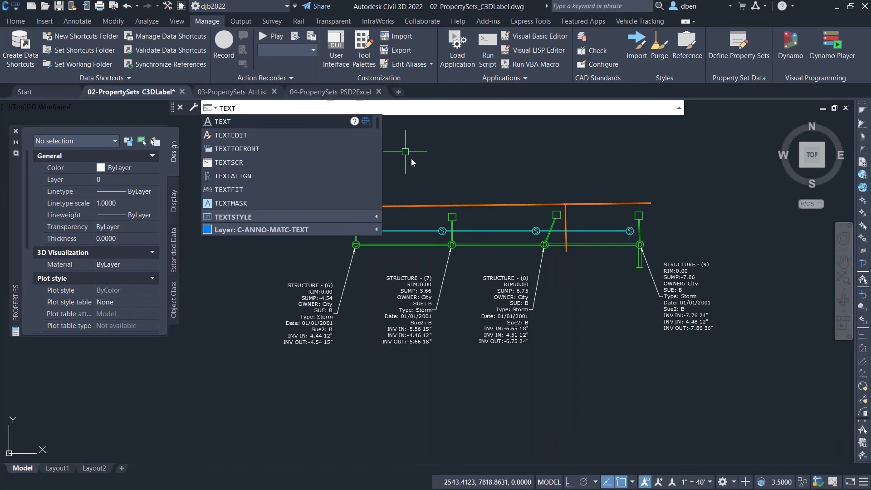
pyautogui.press('Return')
pyautogui.click(377, 170)
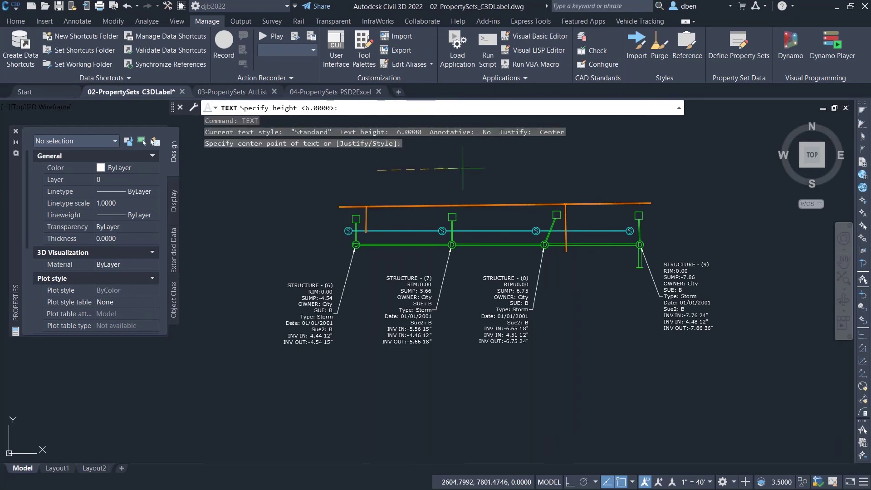
pyautogui.press('Return')
pyautogui.press('Return')
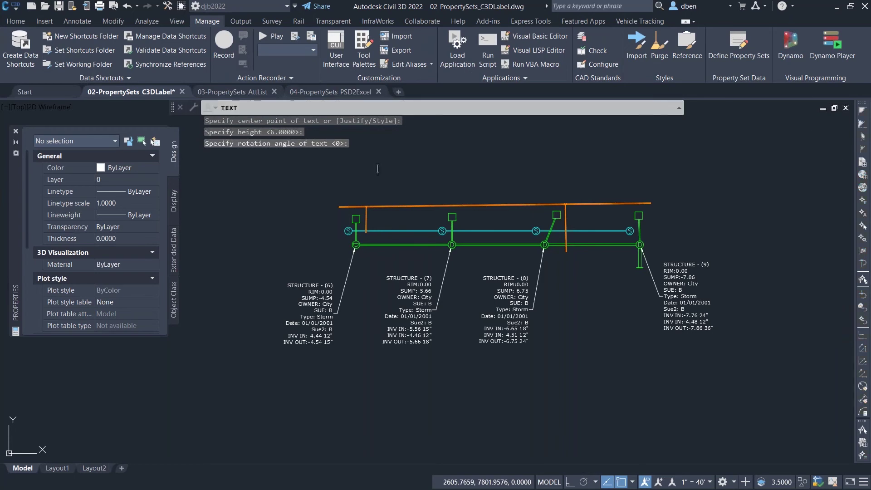
pyautogui.hotkey('ctrl', 'f')
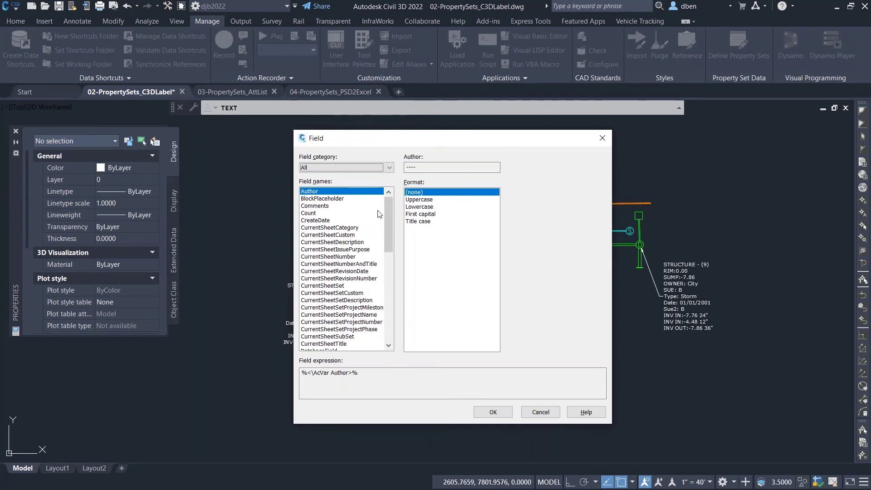
# Examine the full list of field names available across all categories
pyautogui.moveTo(390, 232); pyautogui.dragTo(405, 329)
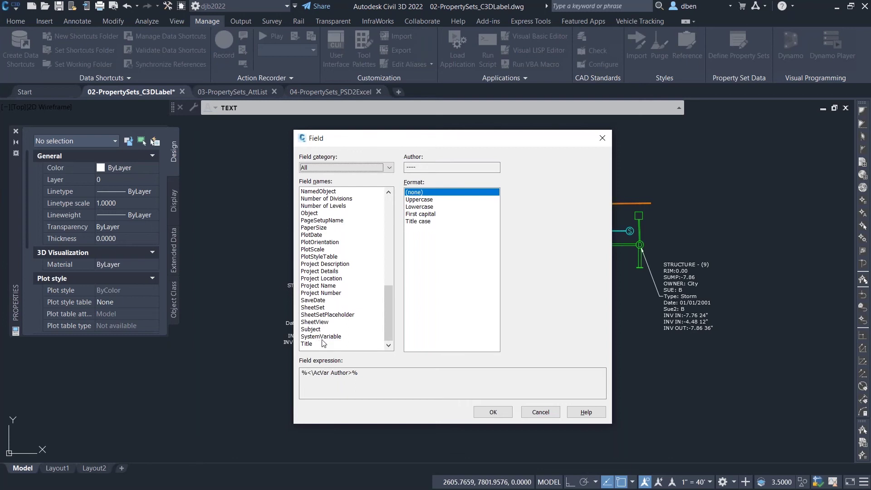
pyautogui.moveTo(388, 317); pyautogui.dragTo(389, 295)
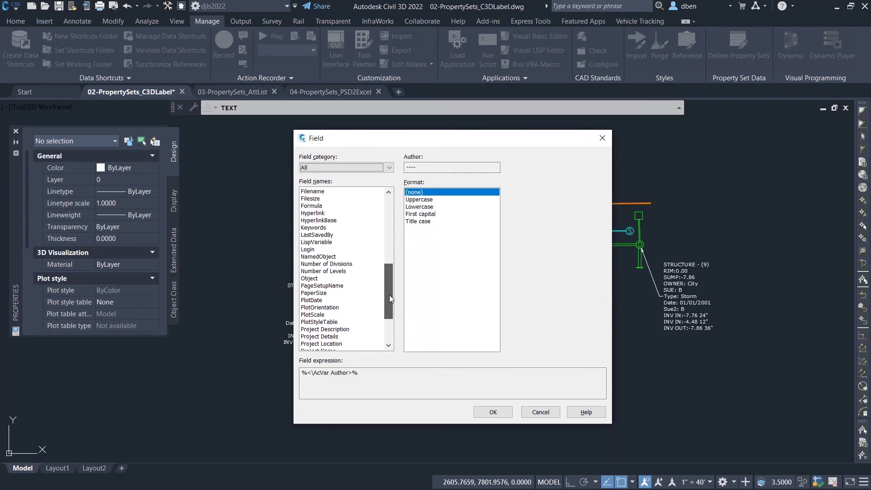
pyautogui.moveTo(389, 293); pyautogui.dragTo(383, 223)
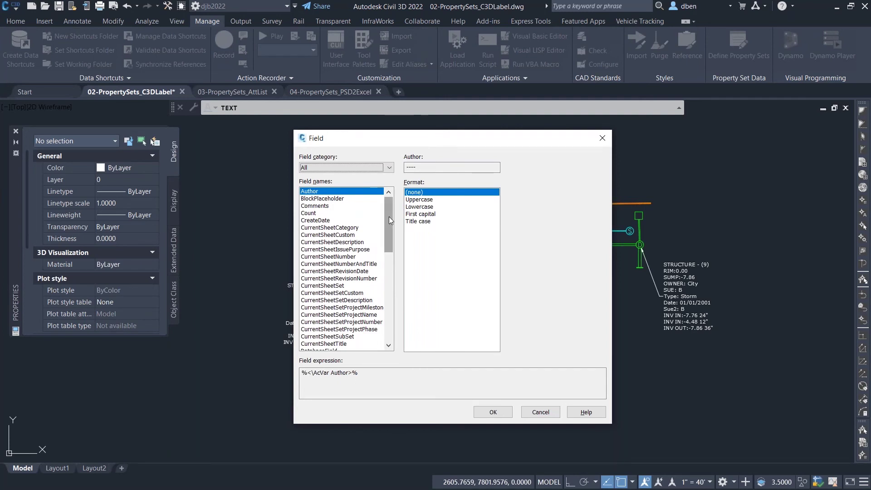
pyautogui.moveTo(388, 217); pyautogui.dragTo(383, 260)
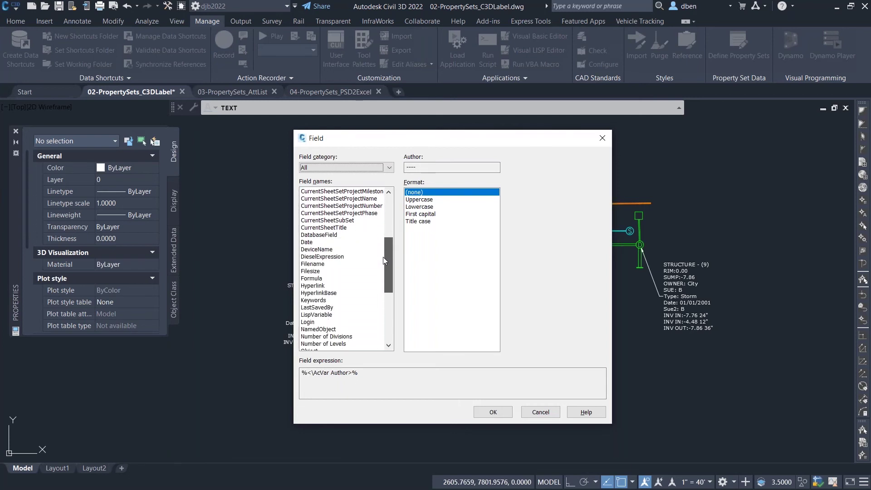
pyautogui.moveTo(383, 256); pyautogui.dragTo(383, 278)
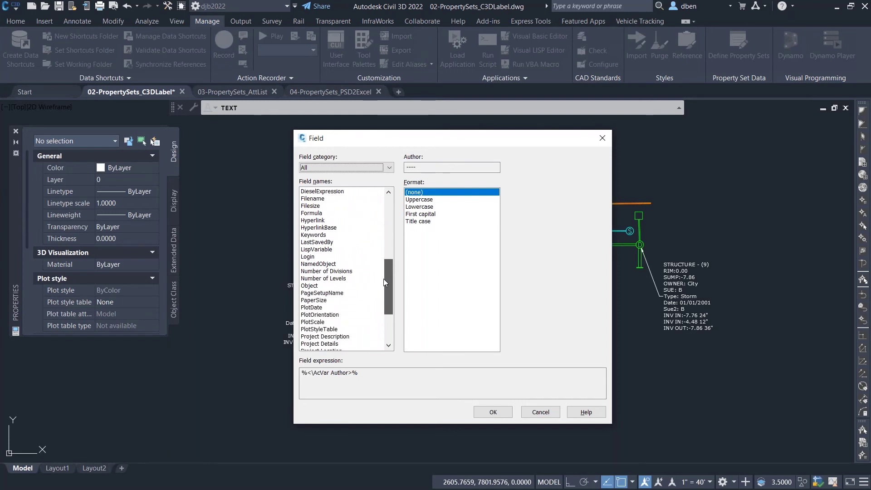
pyautogui.moveTo(383, 279); pyautogui.dragTo(388, 312)
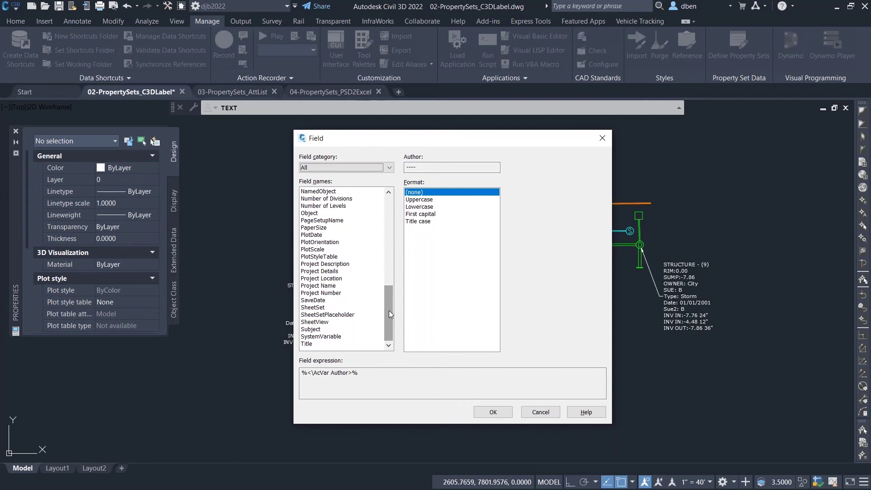
pyautogui.moveTo(388, 310)
pyautogui.mouseDown()
pyautogui.moveTo(392, 220)
pyautogui.moveTo(381, 314)
pyautogui.mouseUp()
pyautogui.moveTo(388, 325); pyautogui.dragTo(398, 225)
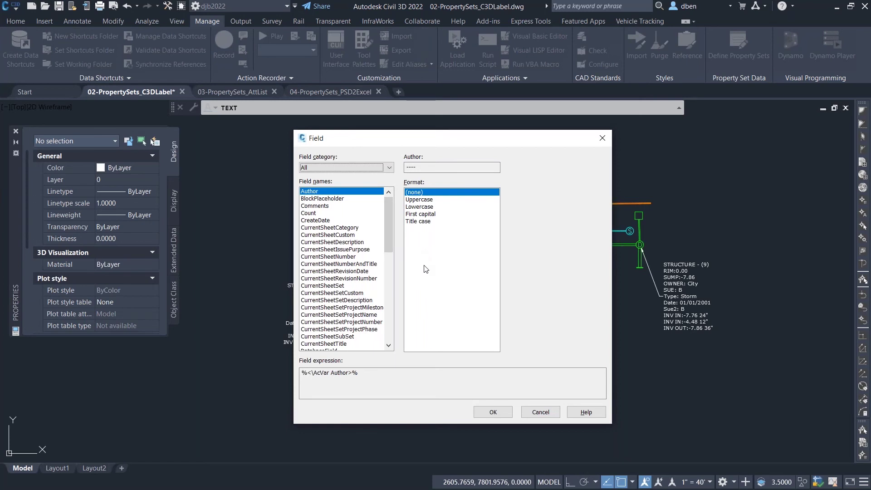
# Set the field category to Objects and look through the Count, Formula and NamedObject fields
pyautogui.click(389, 169)
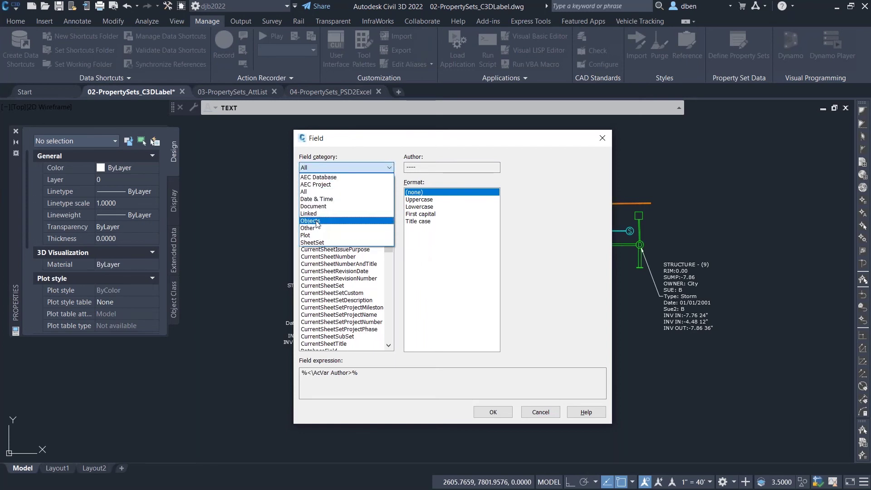
pyautogui.click(316, 221)
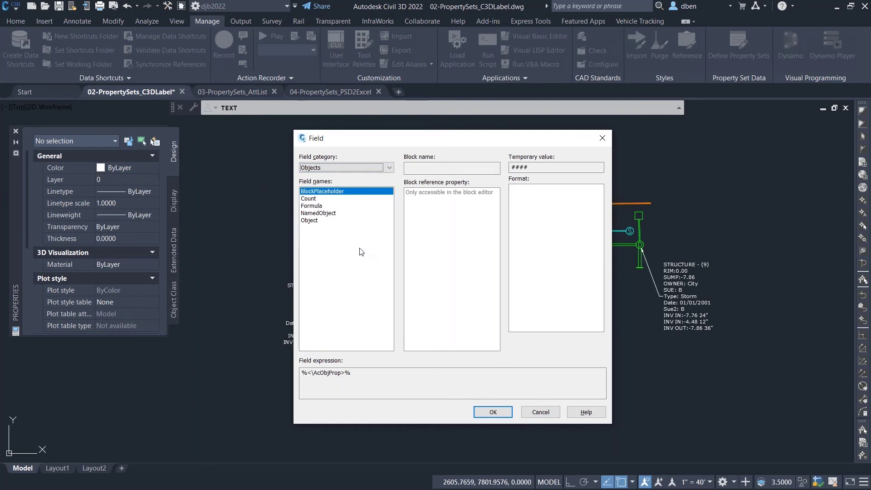
pyautogui.click(313, 198)
pyautogui.click(316, 206)
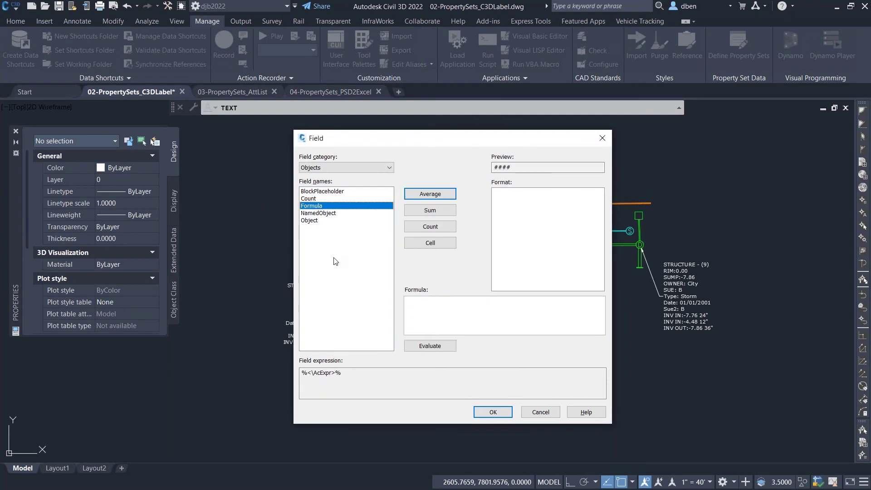
pyautogui.click(336, 213)
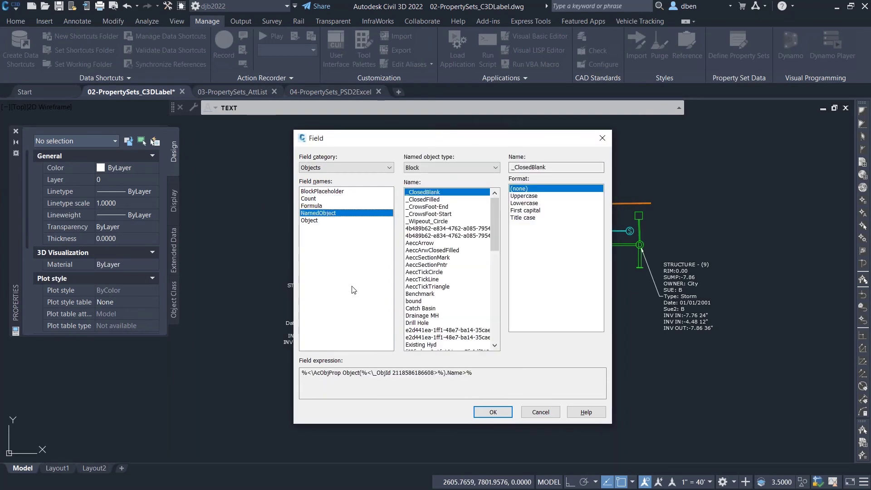
# Choose the Object field and select the storm structure labelled STRUCTURE - (7) to review its available field properties
pyautogui.scroll(-3, 497, 217)
pyautogui.moveTo(497, 217); pyautogui.dragTo(494, 199)
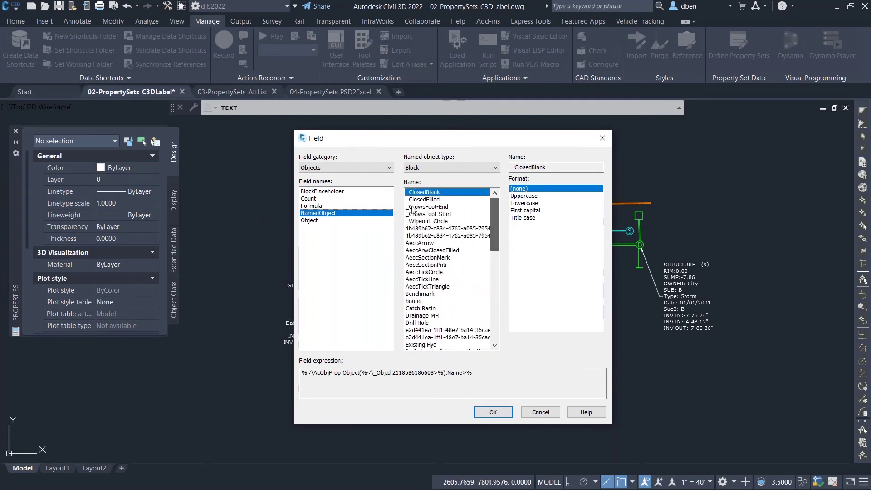
pyautogui.click(309, 220)
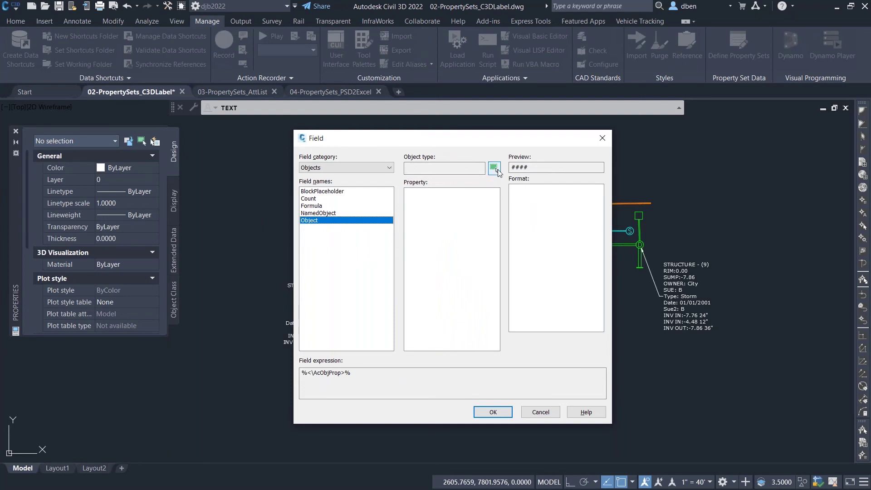
pyautogui.moveTo(478, 145); pyautogui.dragTo(660, 154)
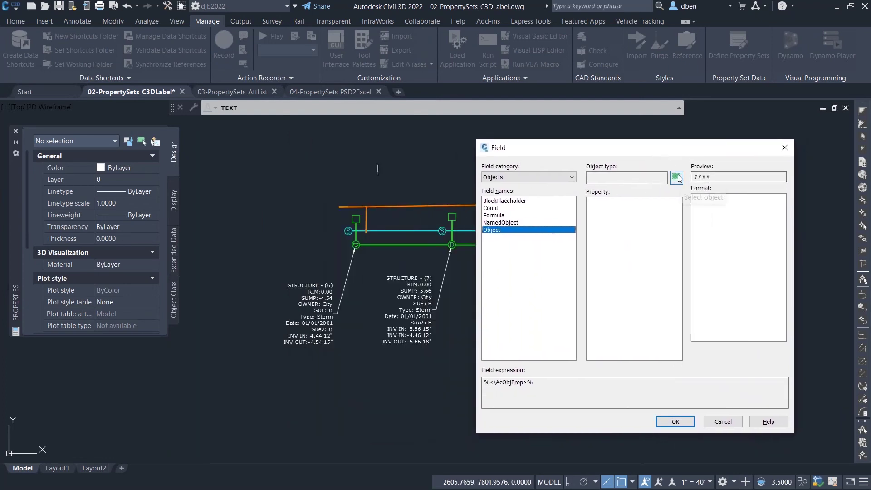
pyautogui.click(677, 177)
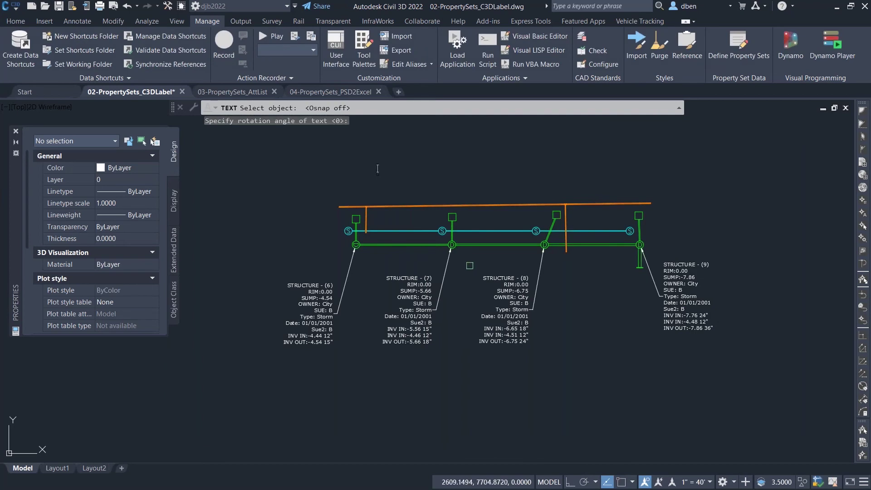
pyautogui.scroll(6, 427, 234)
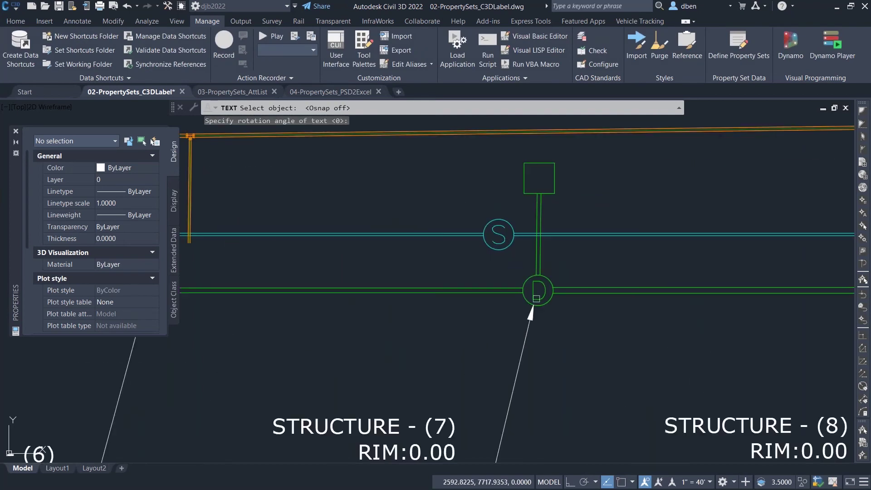
pyautogui.click(528, 276)
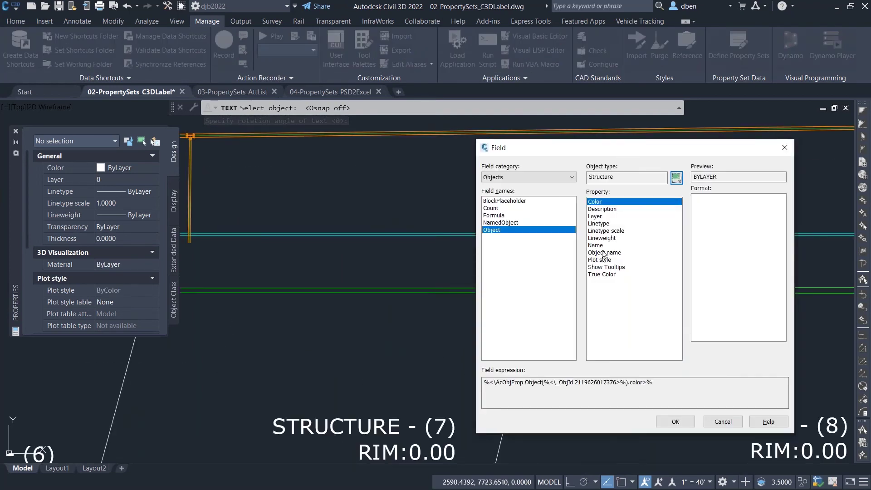
# Examine the options offered by the NamedObject, Formula and BlockPlaceholder fields
pyautogui.click(507, 224)
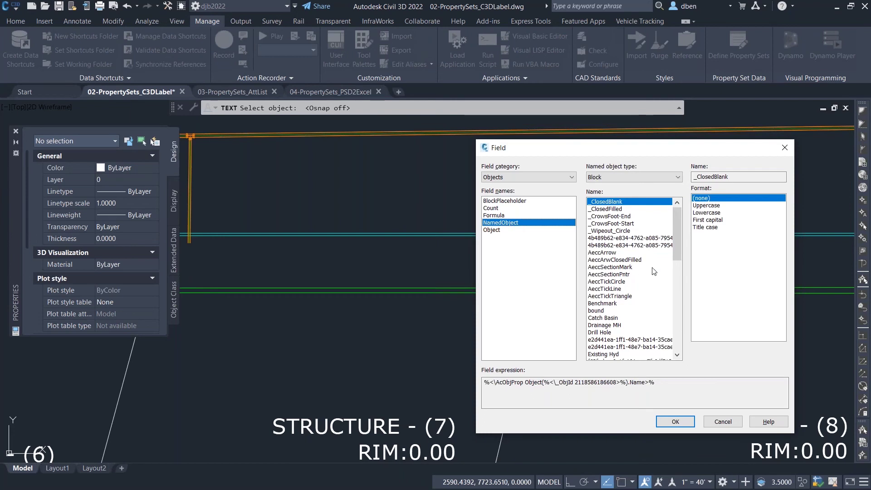
pyautogui.moveTo(676, 214); pyautogui.dragTo(676, 272)
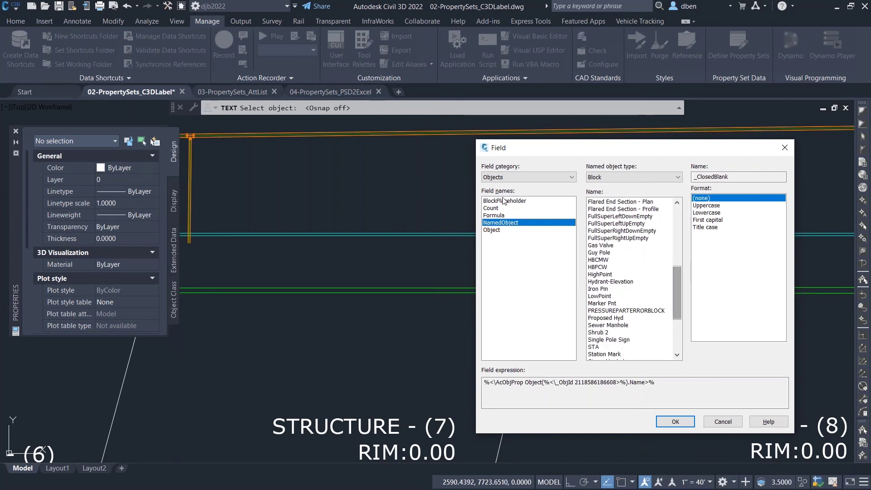
pyautogui.click(499, 216)
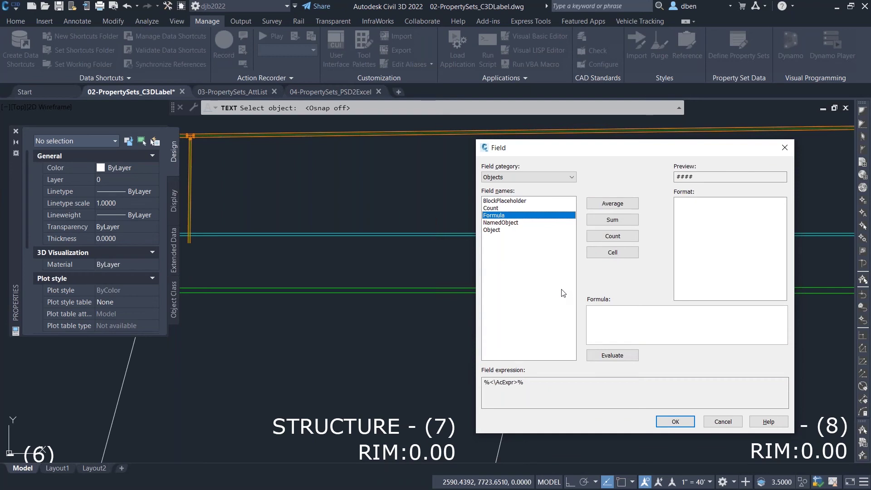
pyautogui.click(503, 201)
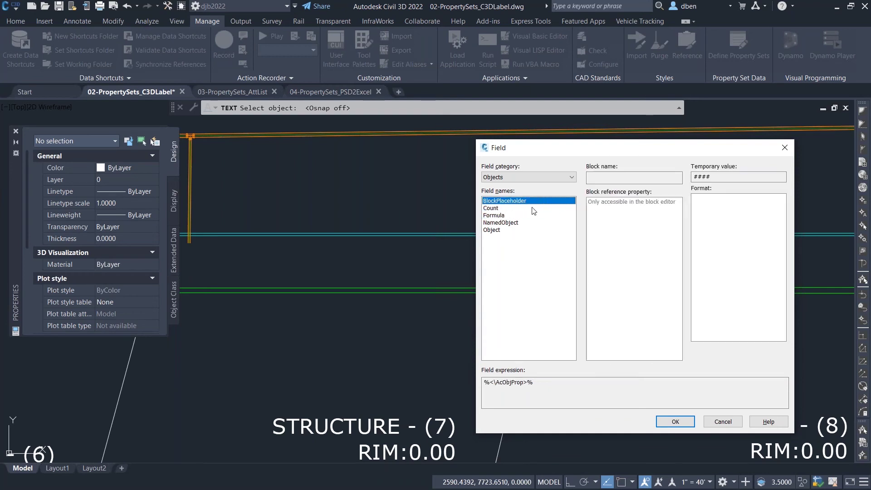
# Examine the AEC Project, AEC Database and Other field categories, and cancel the field insertion and the text command
pyautogui.click(572, 178)
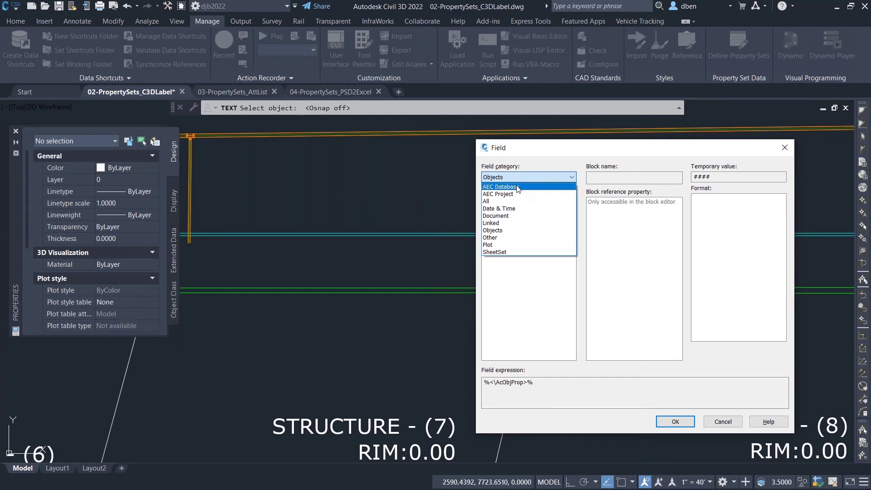
pyautogui.click(508, 195)
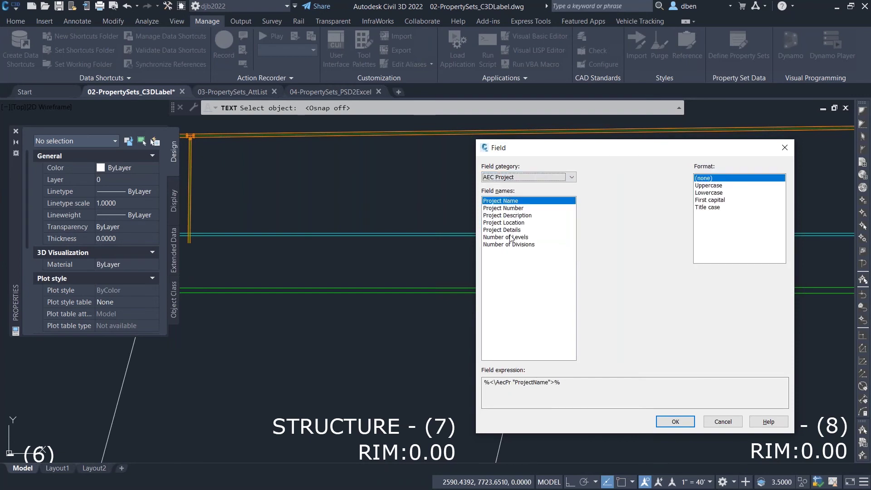
pyautogui.click(573, 178)
pyautogui.click(517, 187)
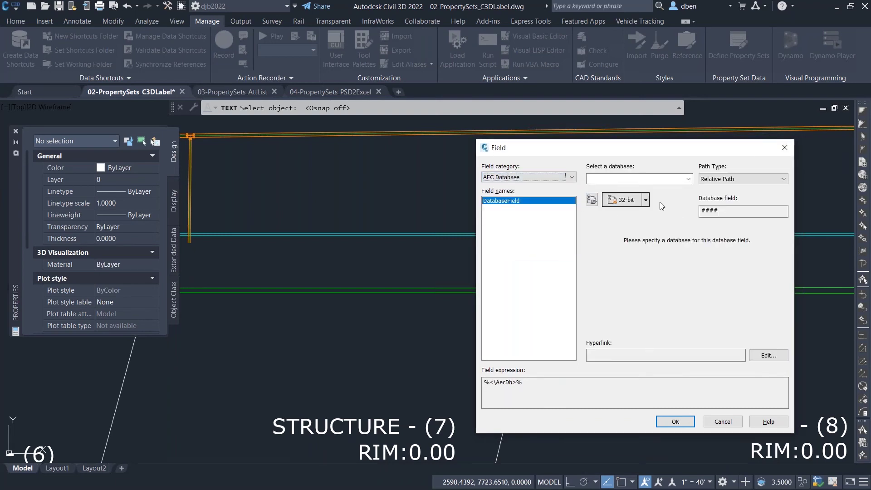
pyautogui.click(572, 177)
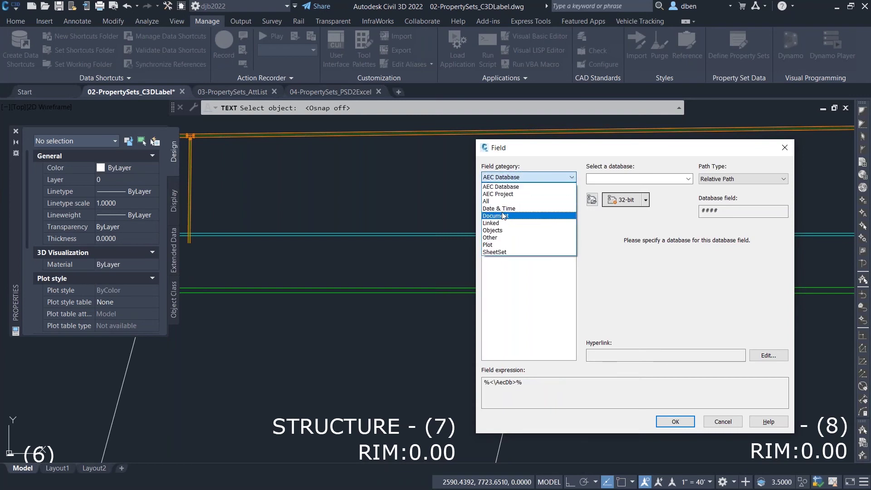
pyautogui.click(499, 239)
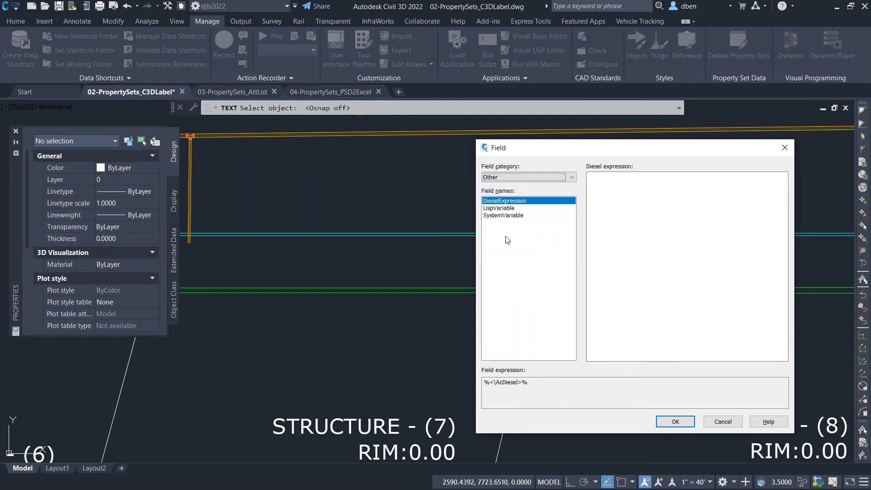
pyautogui.click(572, 178)
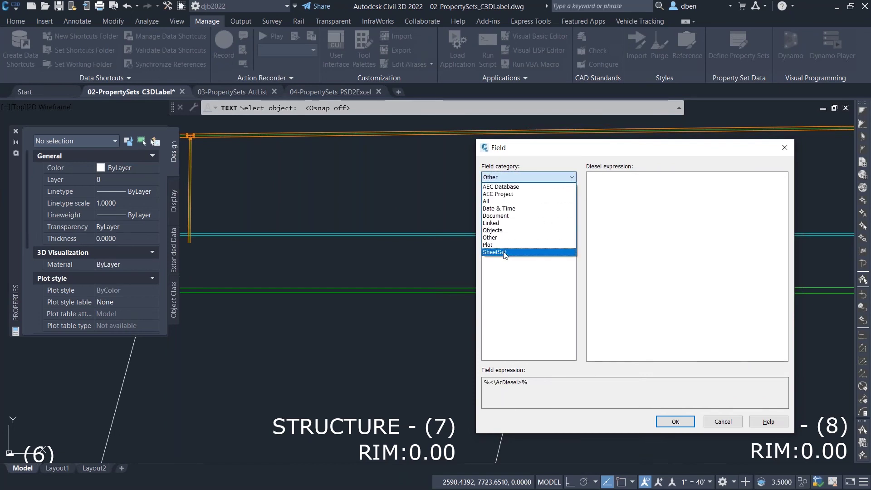
pyautogui.click(499, 238)
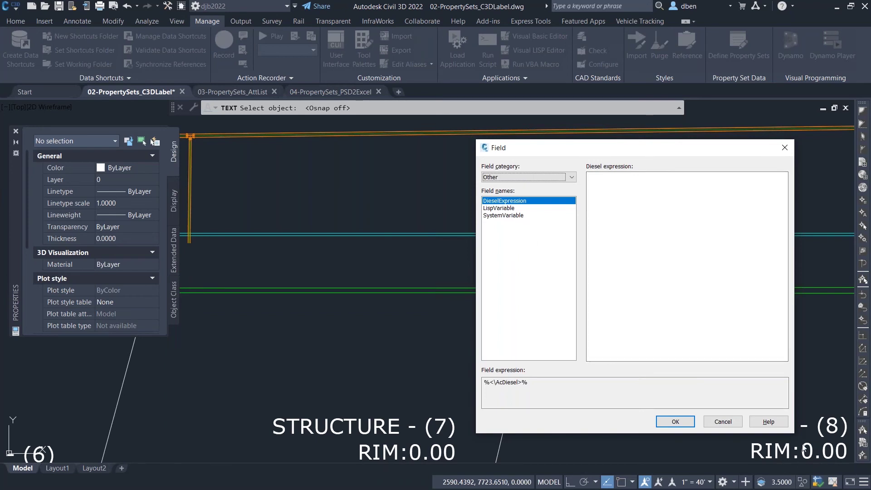
pyautogui.click(706, 421)
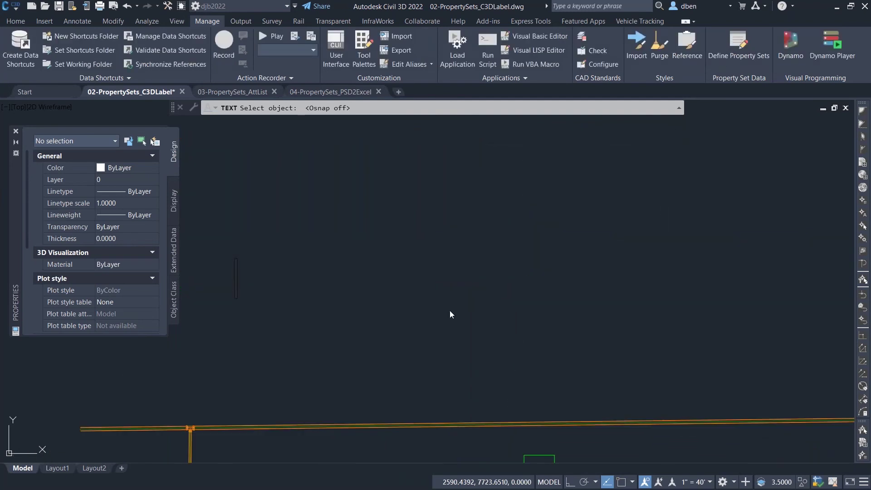
pyautogui.press('Escape')
pyautogui.press('Escape')
pyautogui.press('Escape')
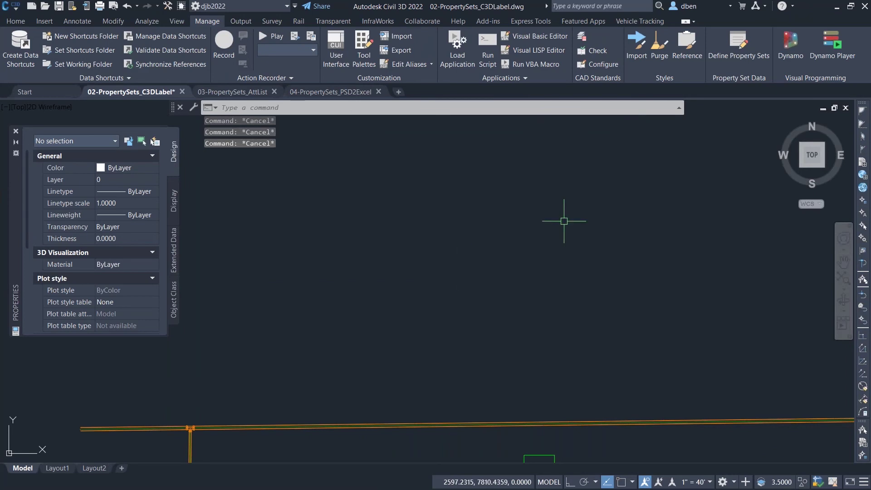
# Review the fields that can be inserted as the Type default in the Utility Data property set definition, and cancel without changes
pyautogui.click(738, 39)
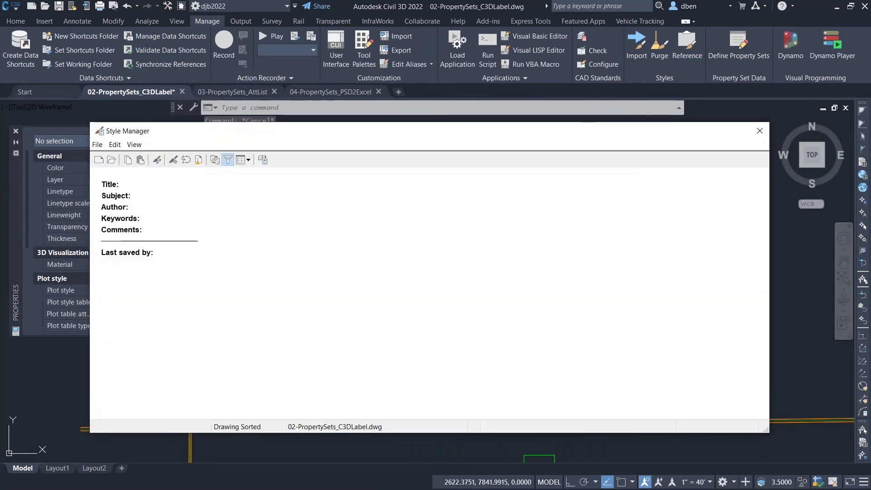
pyautogui.click(168, 214)
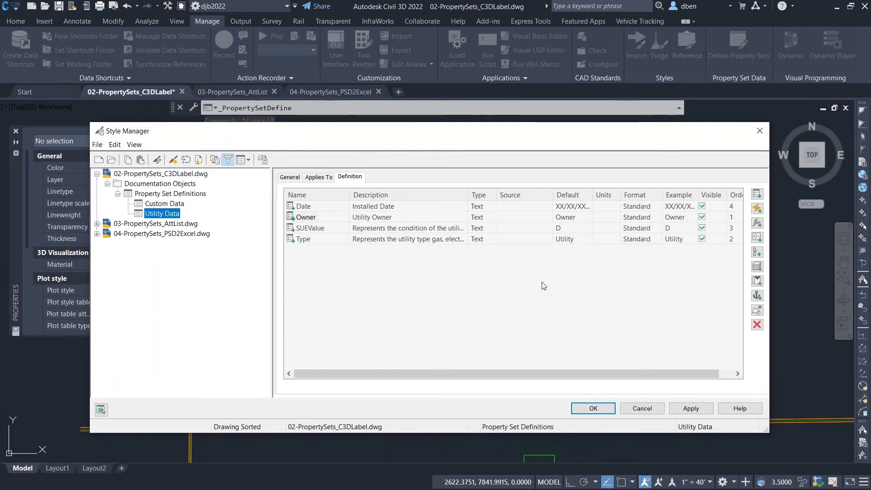
pyautogui.click(583, 240)
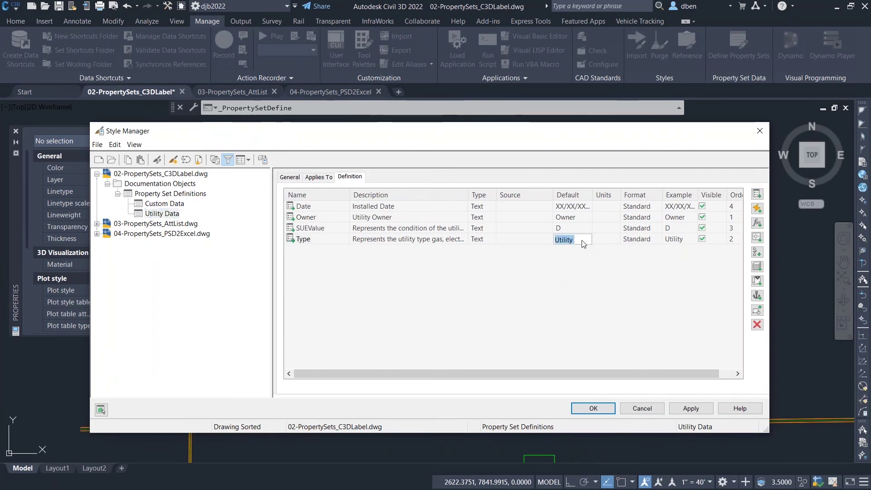
pyautogui.rightClick(583, 244)
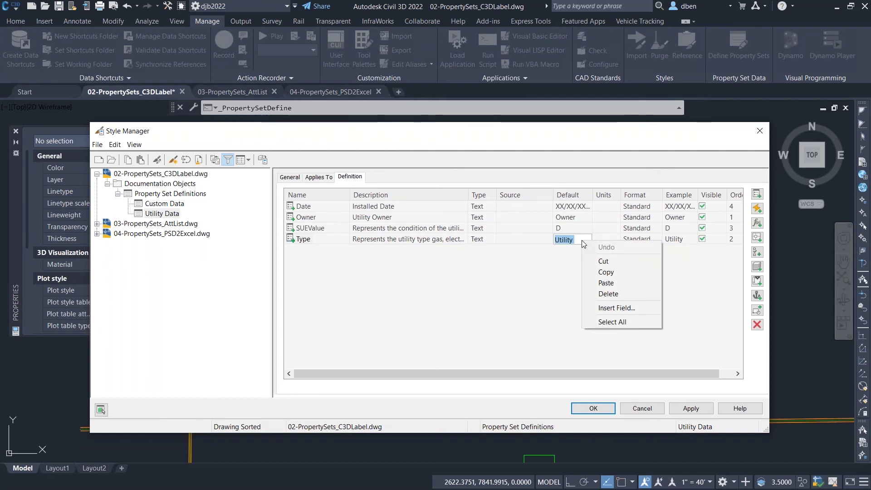
pyautogui.click(606, 309)
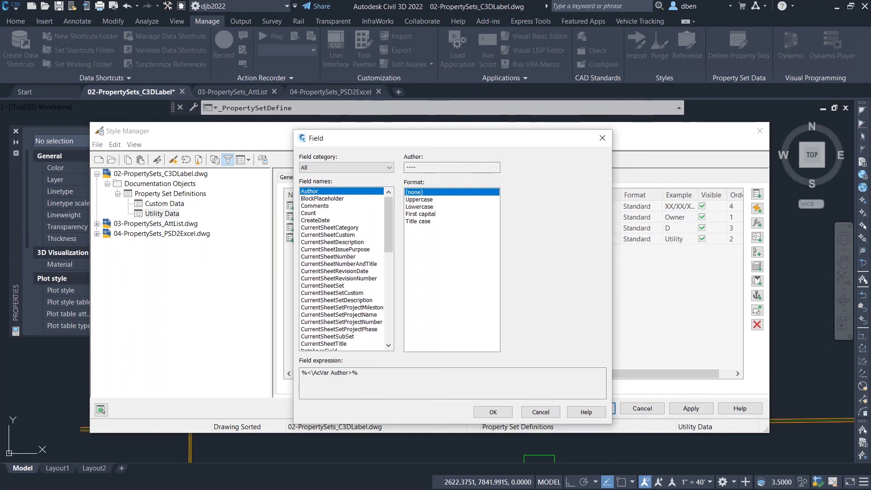
pyautogui.click(541, 412)
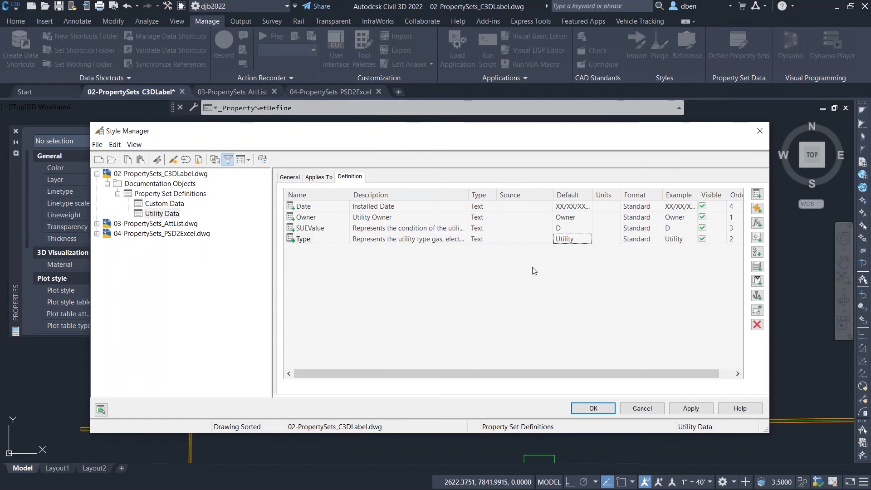
pyautogui.click(652, 407)
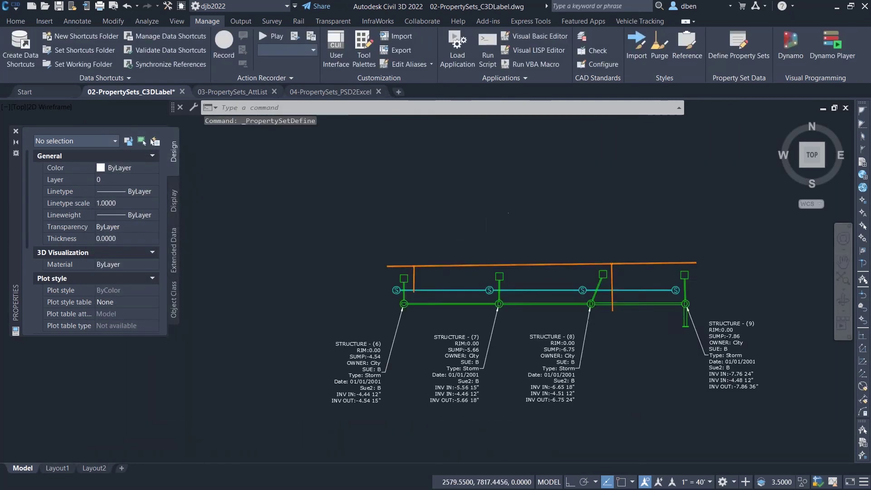
# Start a single-line text just below the STRUCTURE - (6) label with height 6 and rotation 0
pyautogui.scroll(2, 499, 318)
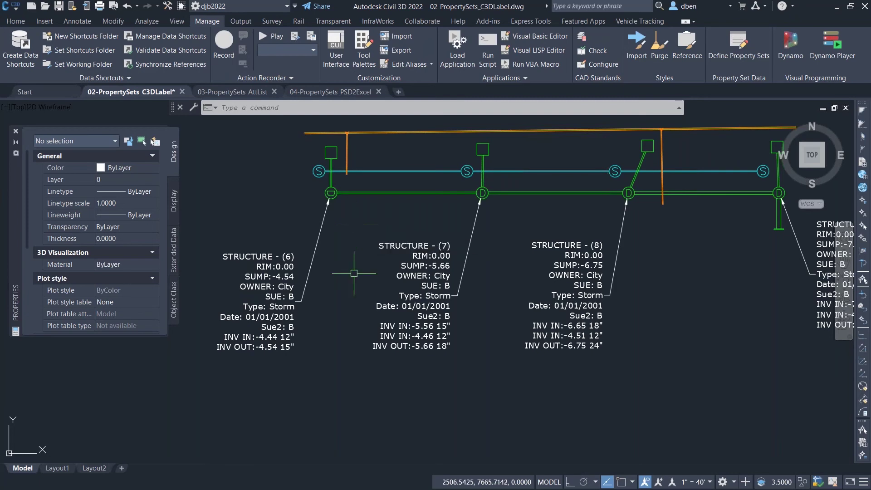
pyautogui.click(348, 247)
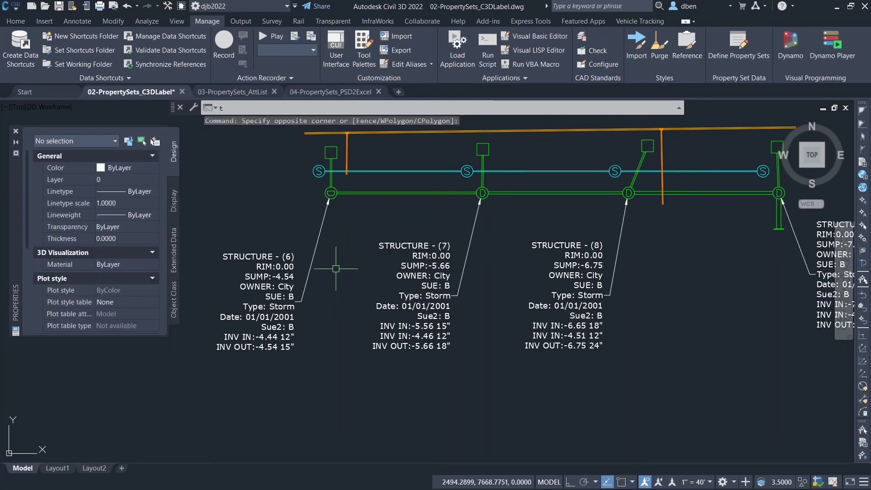
pyautogui.write('text')
pyautogui.press('Return')
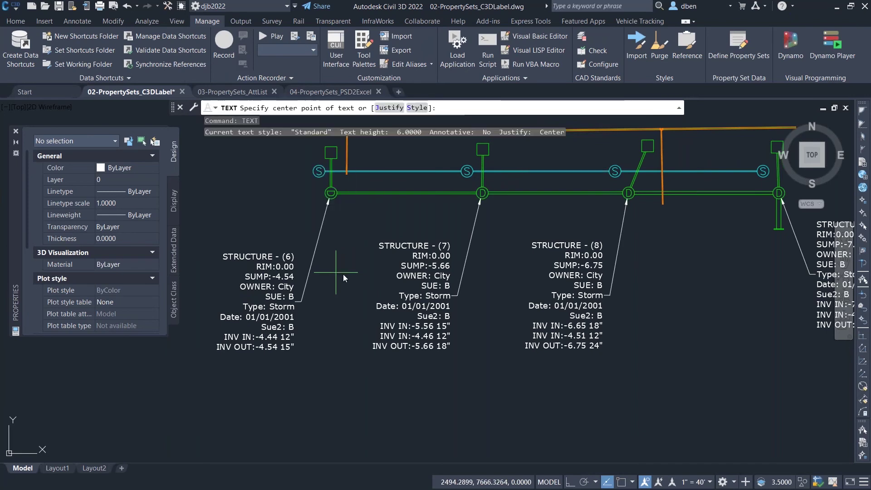
pyautogui.click(314, 395)
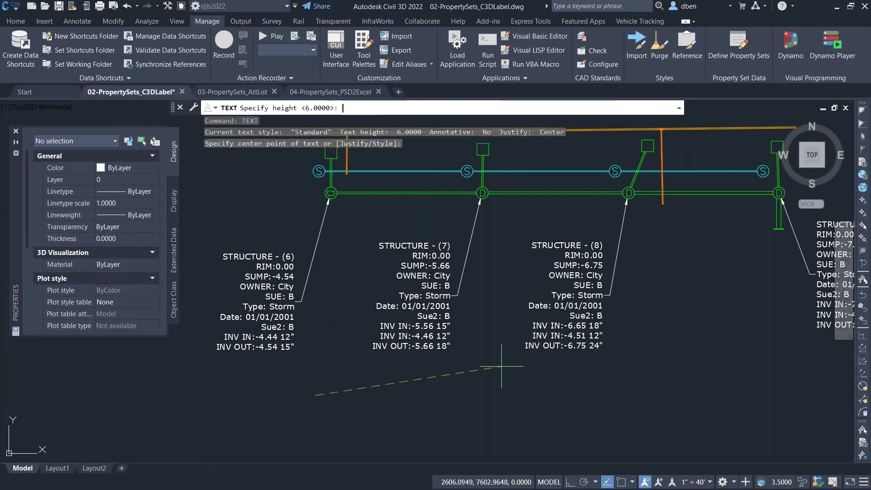
pyautogui.press('Return')
pyautogui.press('Return')
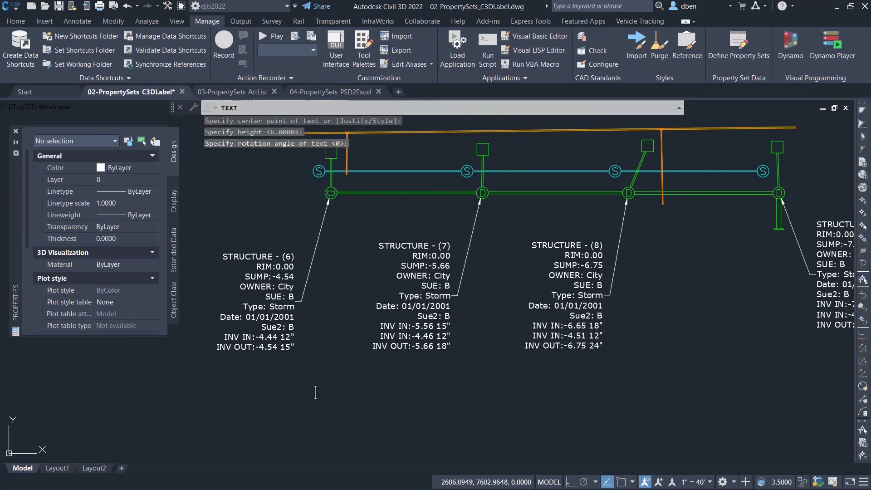
# Examine the properties an Object field offers for the storm structure labelled STRUCTURE - (6), and cancel the field insertion and the text
pyautogui.hotkey('ctrl', 'f')
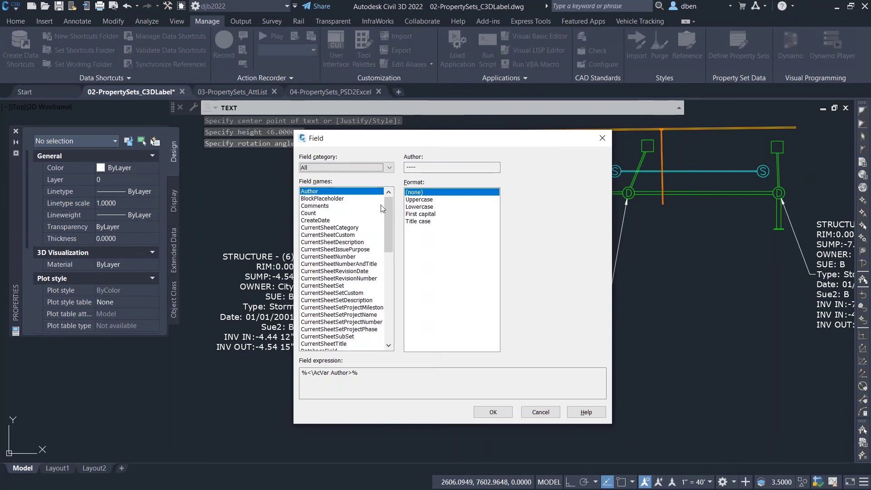
pyautogui.moveTo(388, 209); pyautogui.dragTo(386, 311)
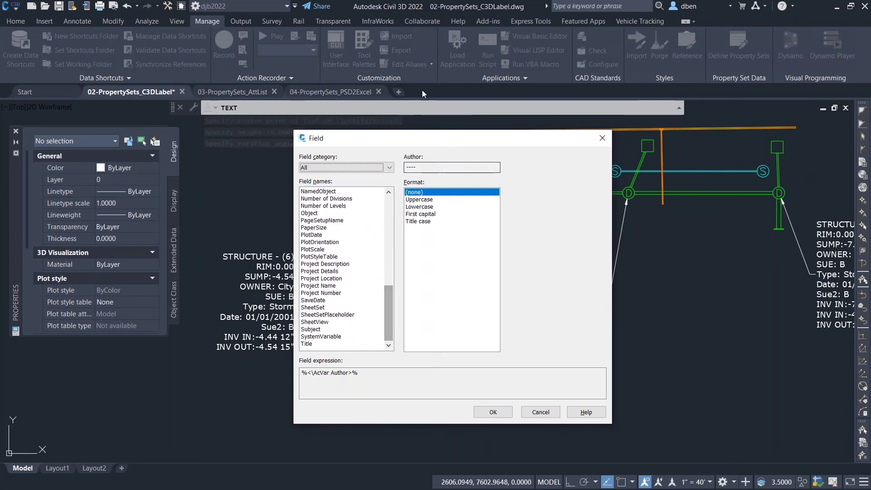
pyautogui.moveTo(424, 144); pyautogui.dragTo(592, 148)
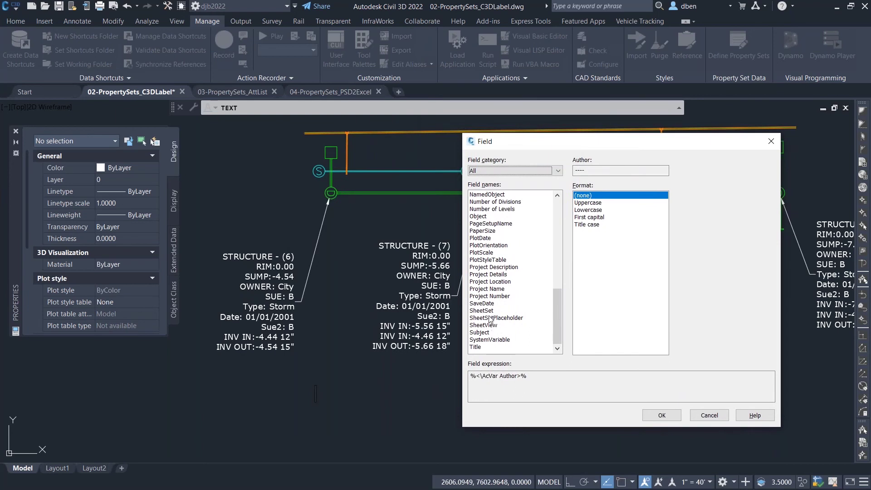
pyautogui.click(482, 217)
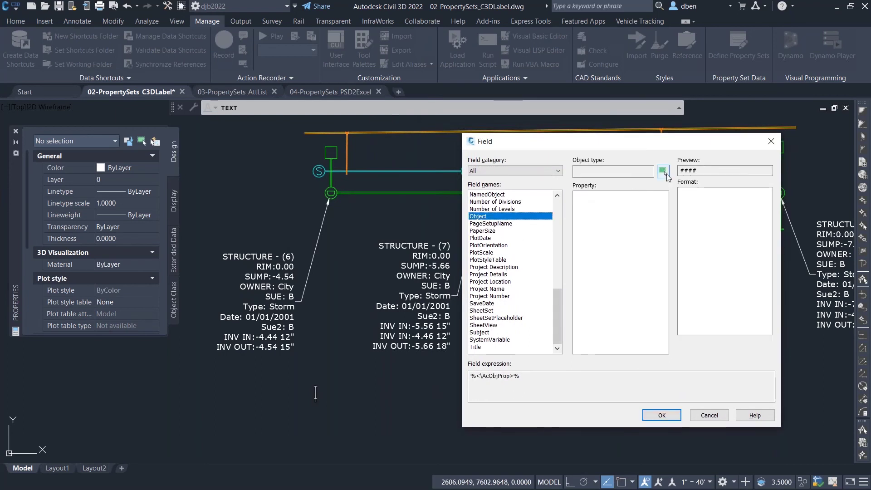
pyautogui.click(666, 171)
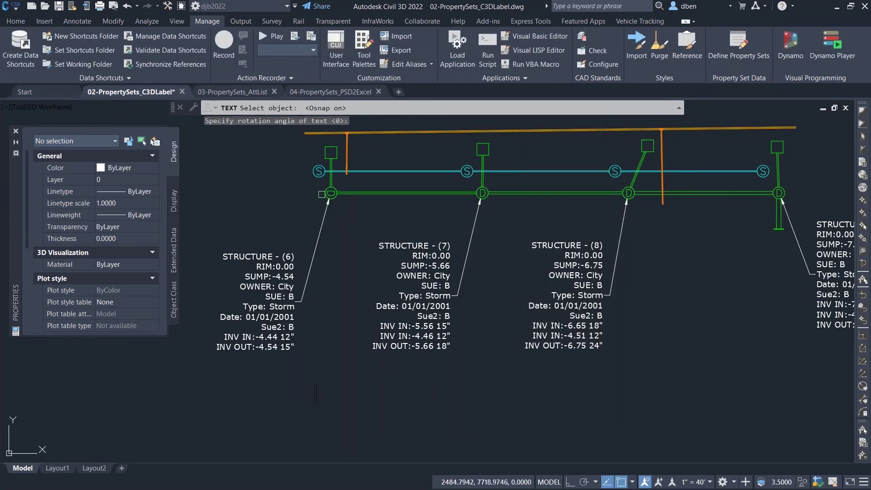
pyautogui.click(324, 194)
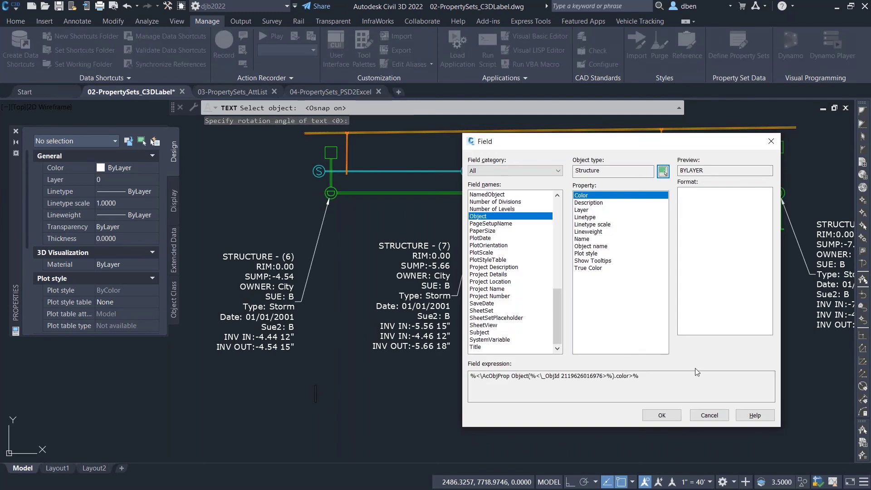
pyautogui.click(716, 415)
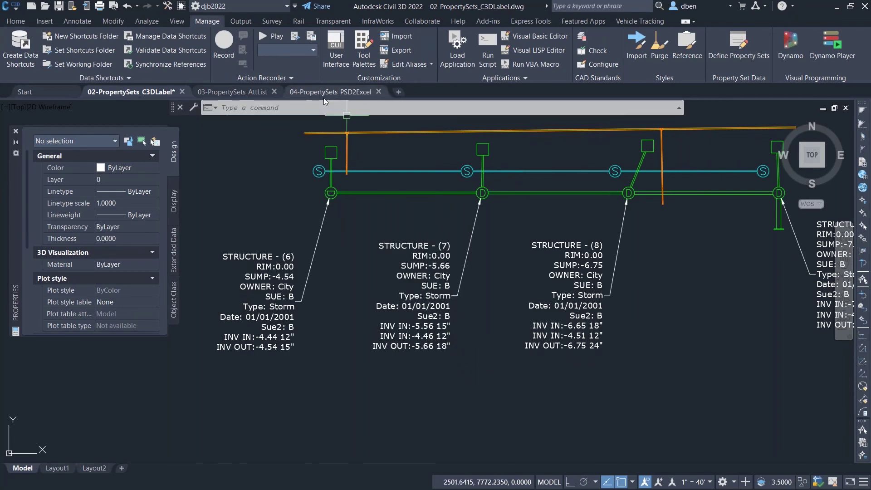
# Close the 02-PropertySets_C3DLabel drawing
pyautogui.moveTo(491, 316)
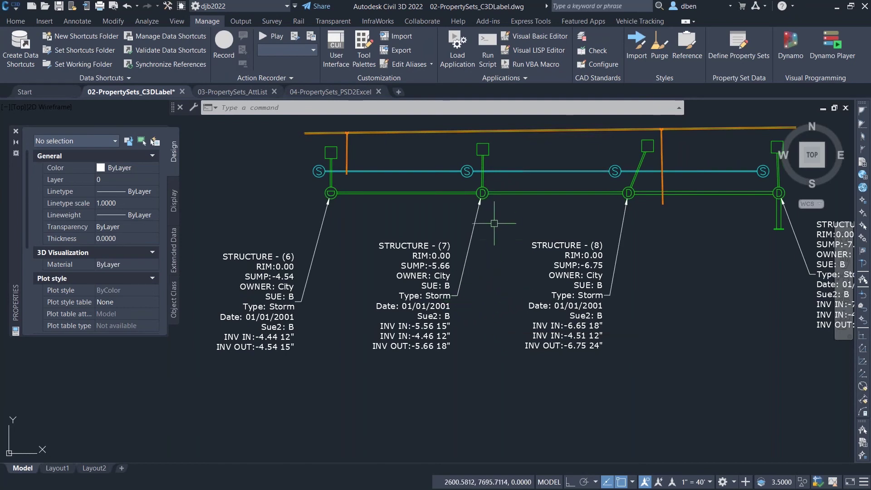
pyautogui.scroll(-2, 682, 295)
pyautogui.moveTo(692, 300); pyautogui.dragTo(575, 301, button='middle')
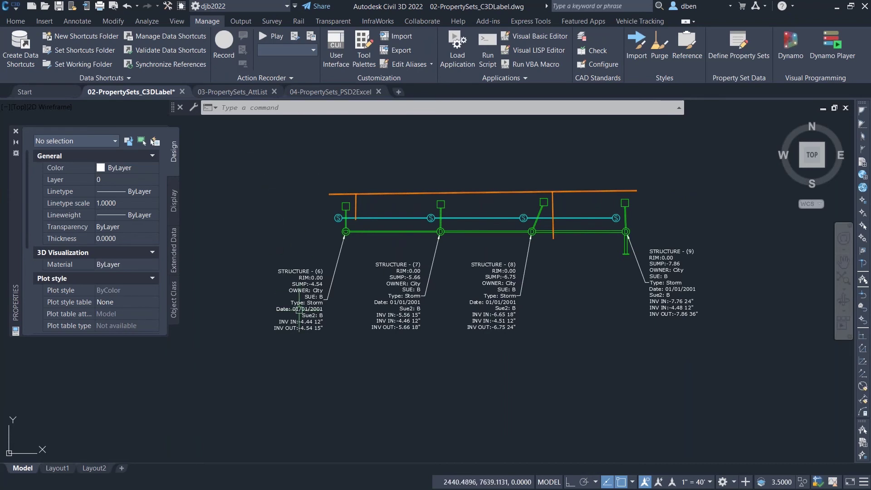
pyautogui.moveTo(354, 346)
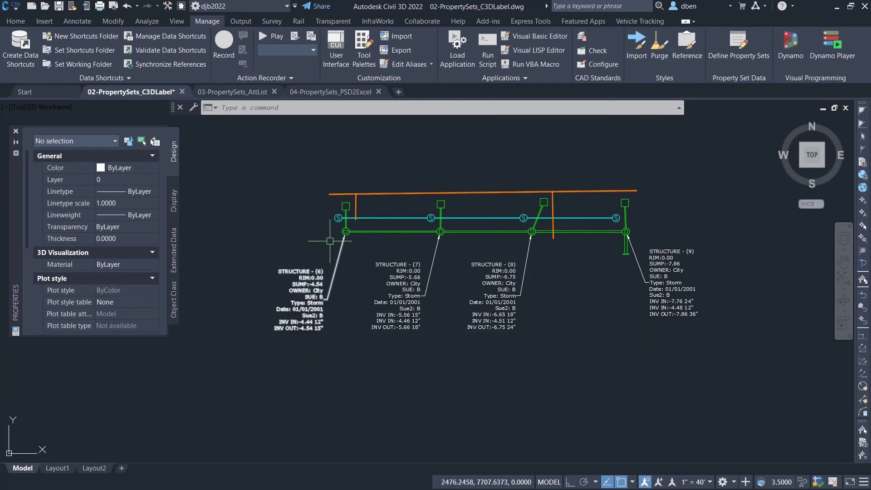
pyautogui.click(183, 92)
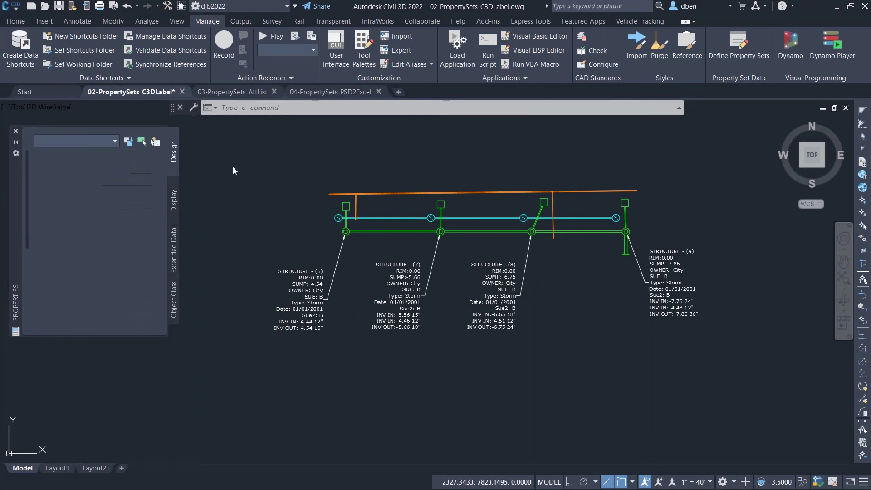
pyautogui.click(454, 280)
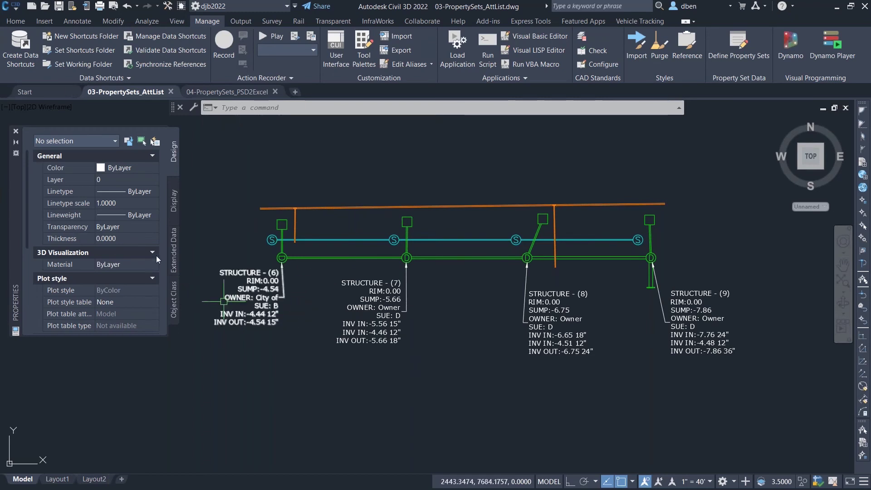
# Examine the choices for Owner and SUE in the Attribute property set of STRUCTURE - (6), and clear the selection
pyautogui.click(170, 249)
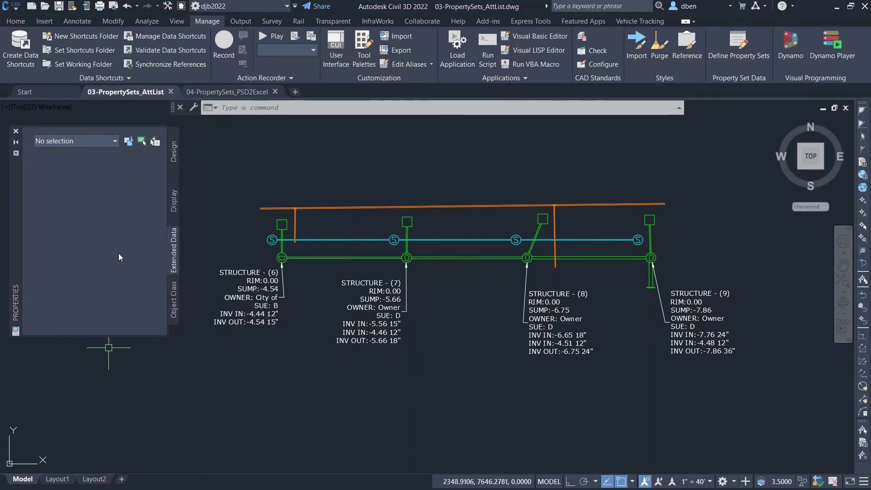
pyautogui.click(249, 289)
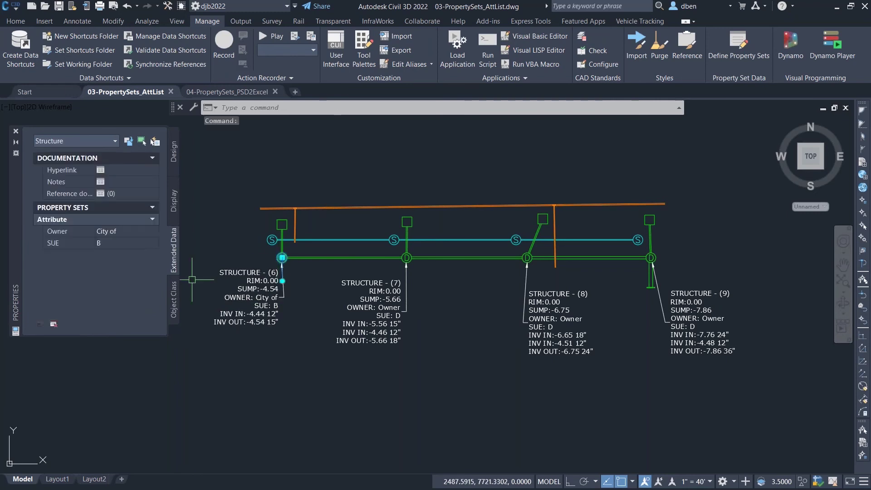
pyautogui.click(154, 231)
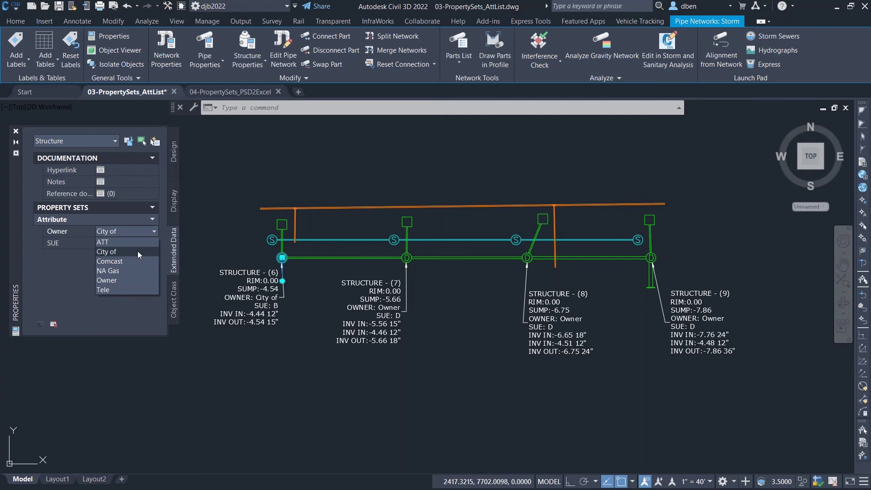
pyautogui.click(58, 271)
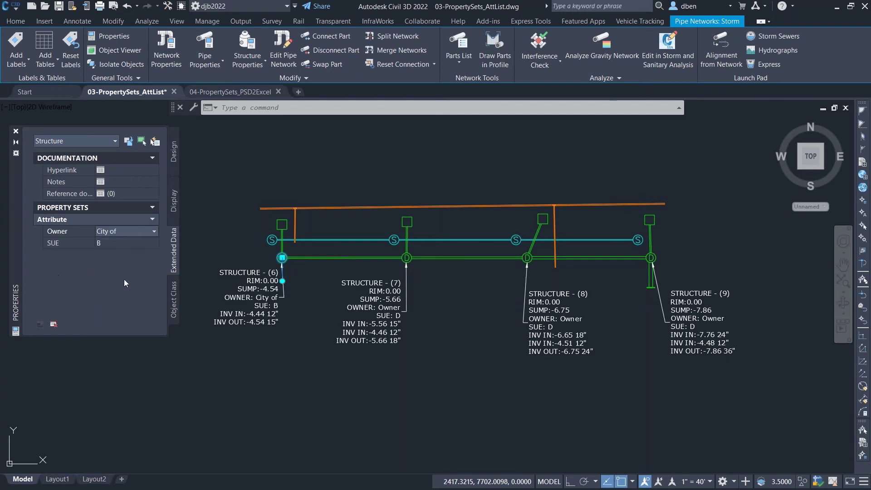
pyautogui.click(156, 243)
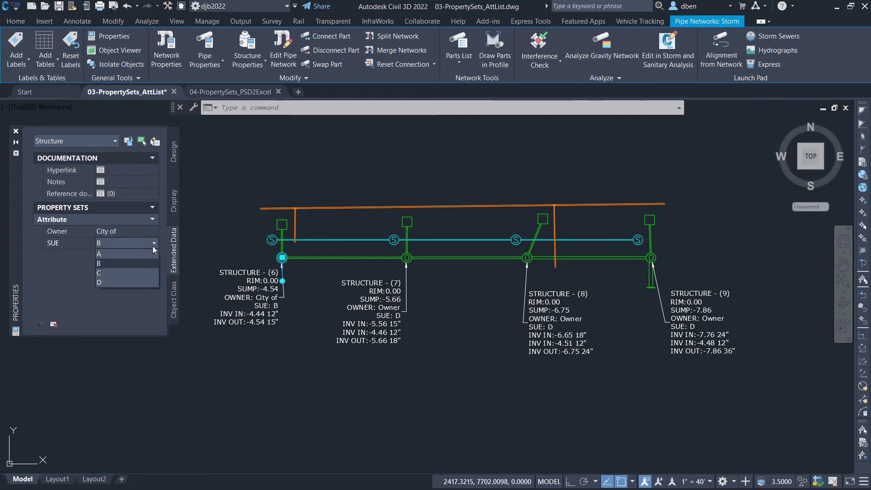
pyautogui.click(232, 399)
pyautogui.press('Escape')
pyautogui.press('Escape')
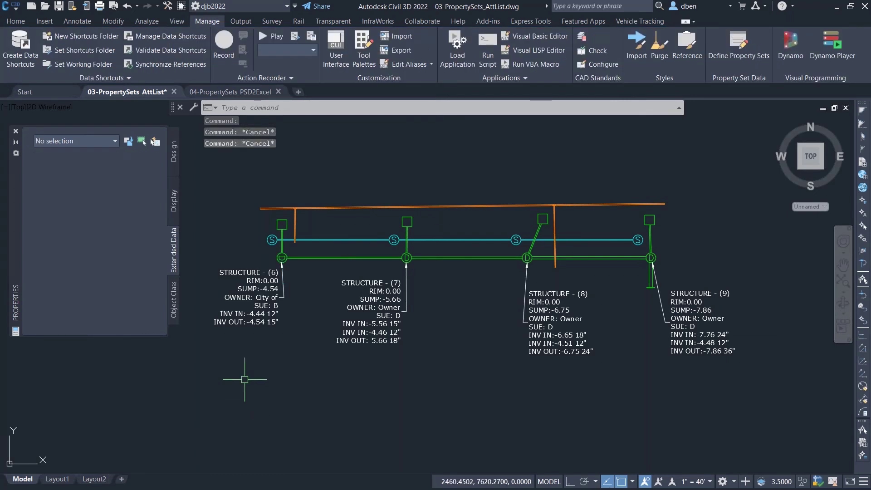
# Open the property set definitions in the Style Manager, remove the style type filter and expand the List Definitions
pyautogui.click(739, 44)
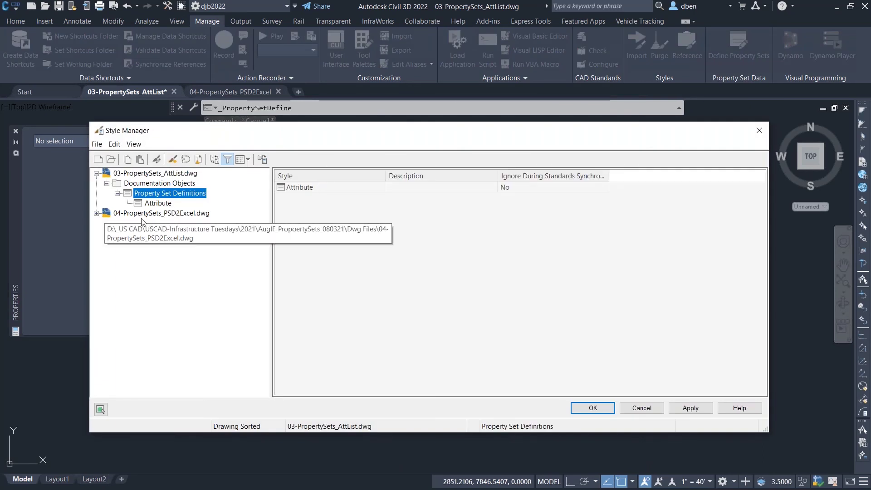
pyautogui.click(227, 159)
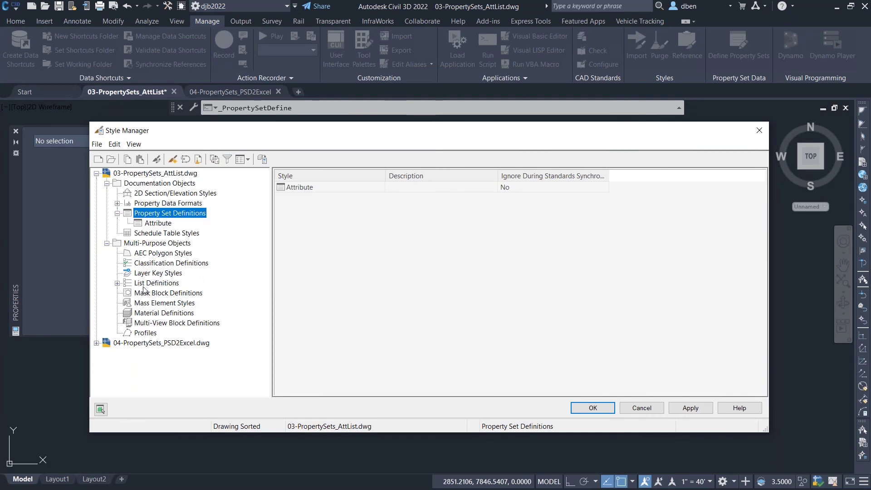
pyautogui.click(117, 283)
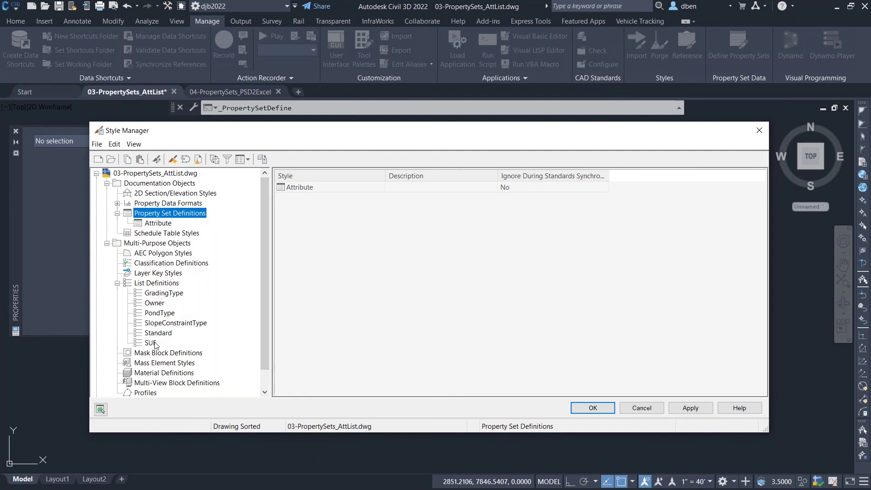
# Create a list definition named Type and make it apply to Manual Property Definition
pyautogui.rightClick(164, 283)
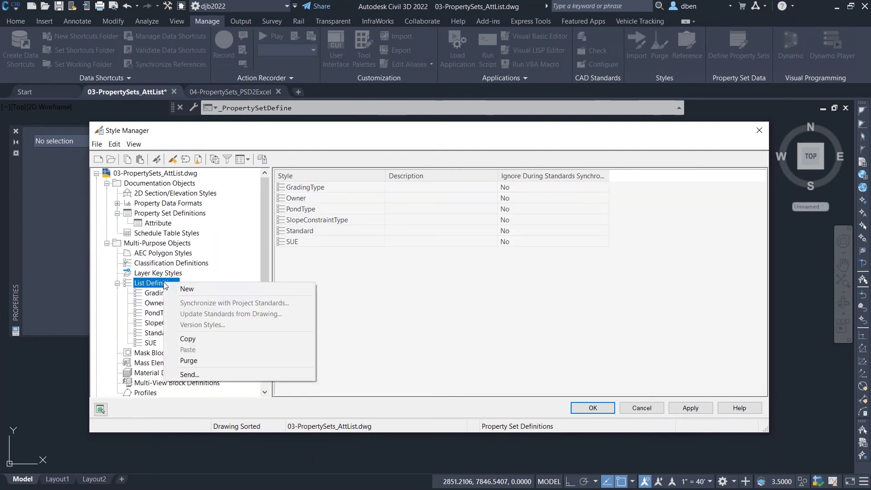
pyautogui.click(194, 289)
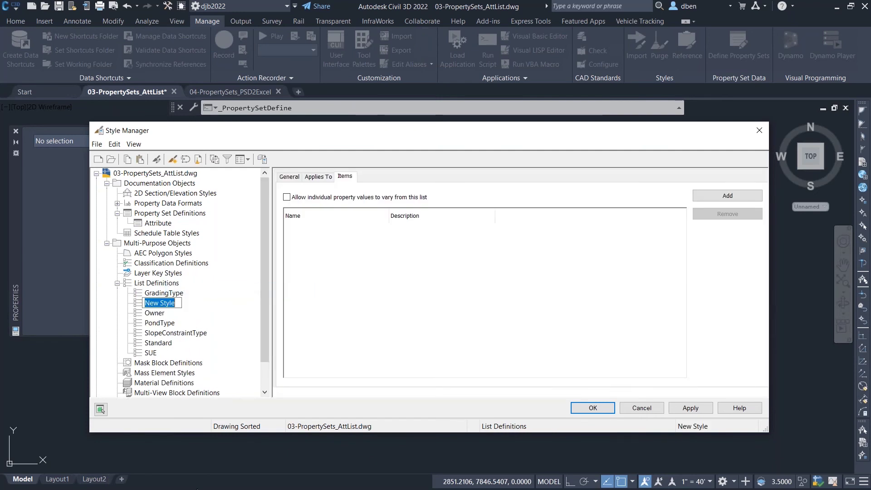
pyautogui.write('Type')
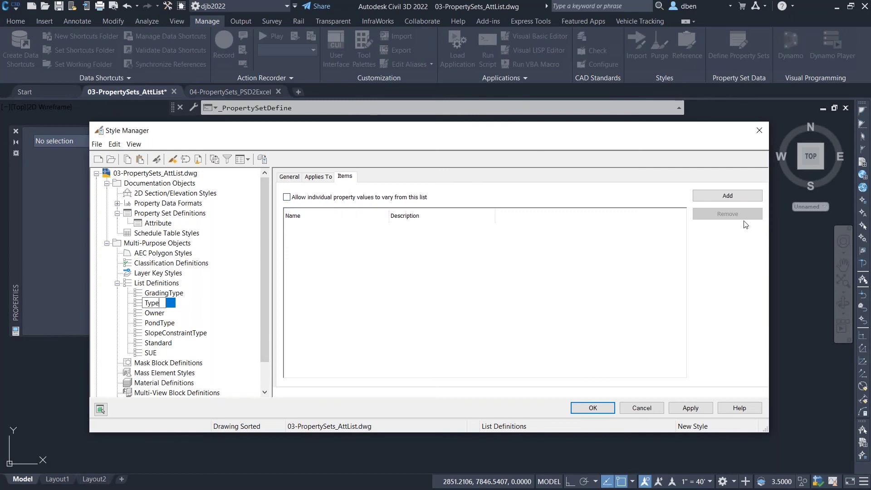
pyautogui.click(292, 177)
pyautogui.click(305, 205)
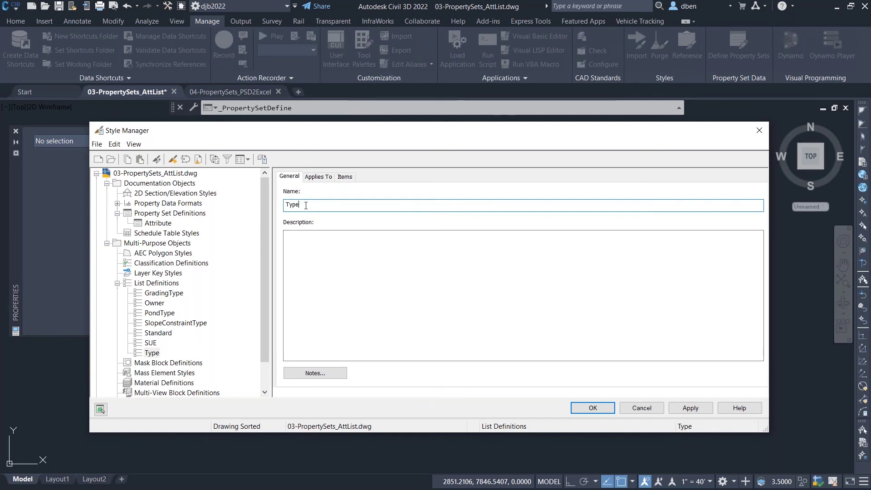
pyautogui.click(320, 177)
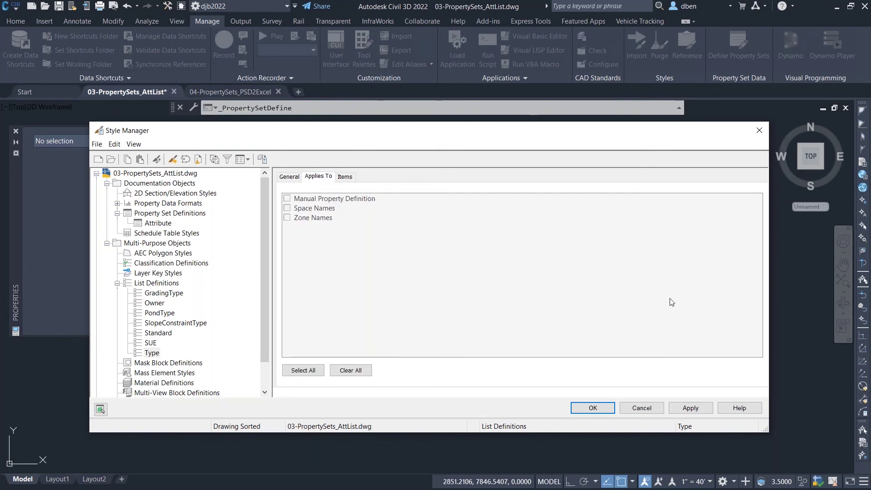
pyautogui.click(287, 199)
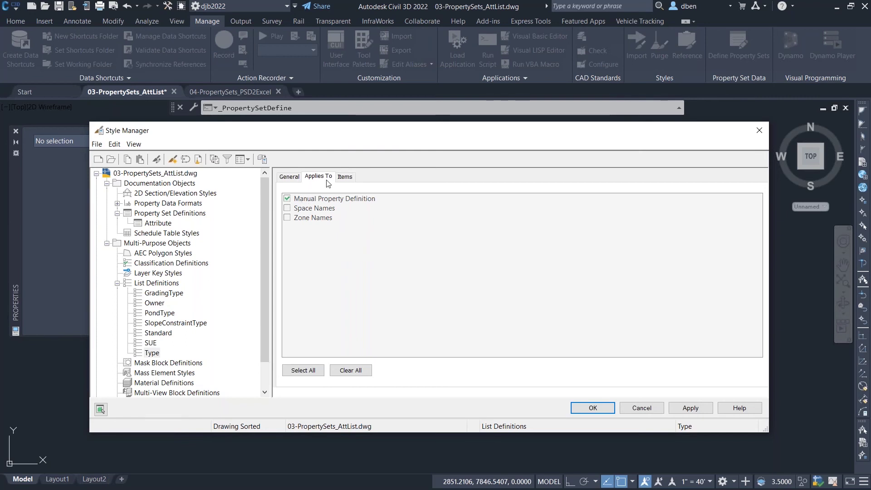
# Add the items Gas, Storm and Sanitary to the Type list definition
pyautogui.click(345, 178)
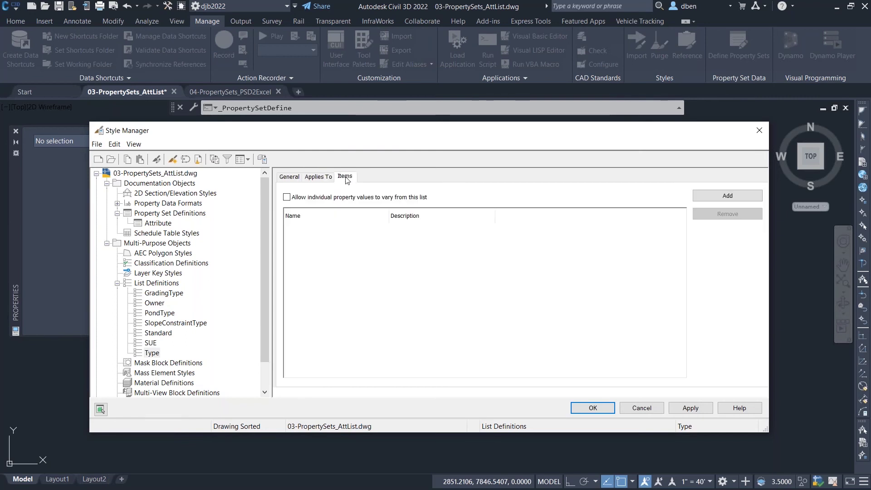
pyautogui.click(731, 196)
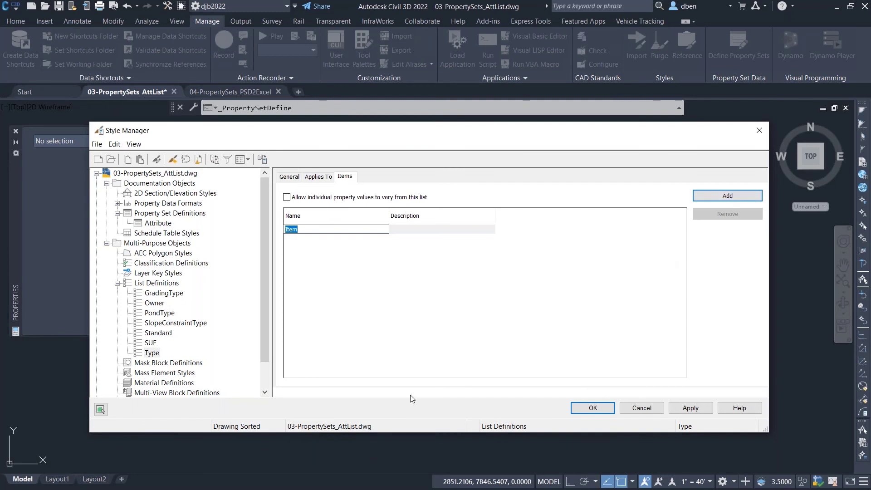
pyautogui.write('Gas')
pyautogui.click(727, 196)
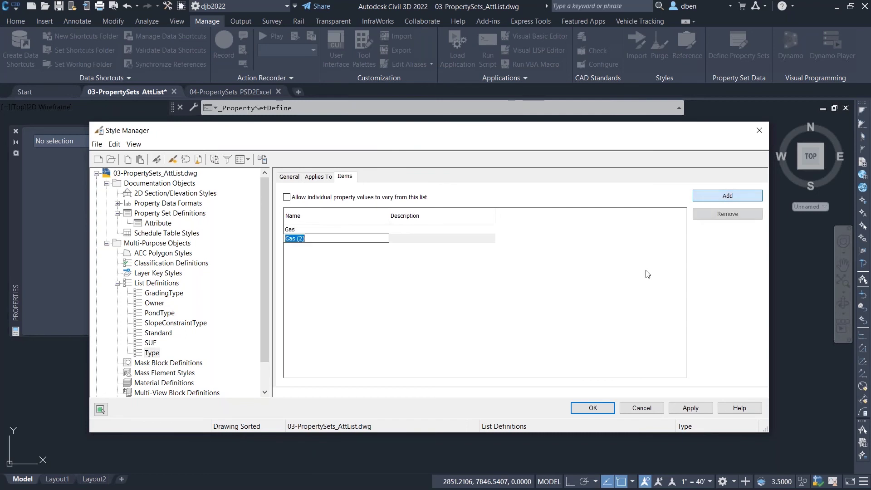
pyautogui.write('Storm')
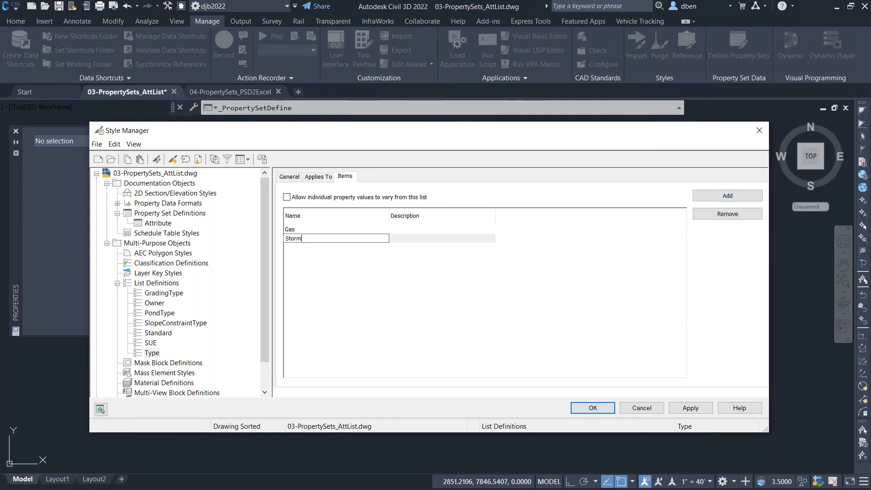
pyautogui.click(735, 198)
pyautogui.write('Sanitary')
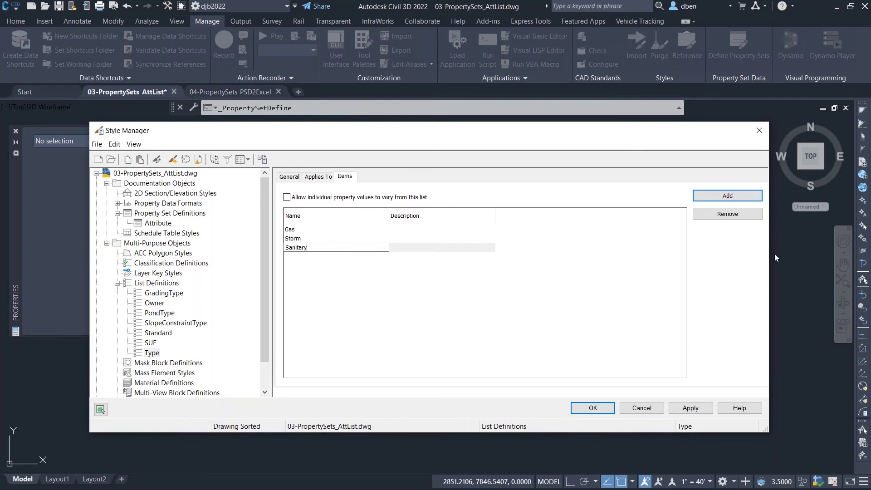
# Add the items Water and Electric to the Type list definition
pyautogui.click(727, 195)
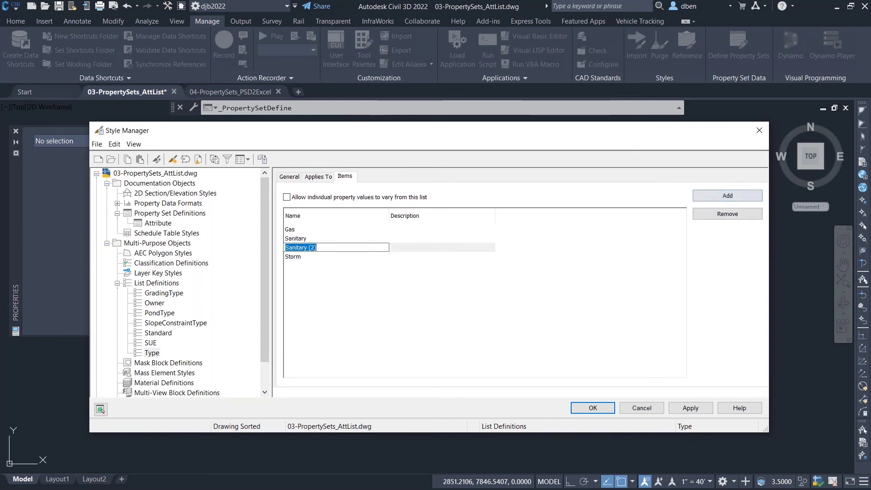
pyautogui.write('Storm')
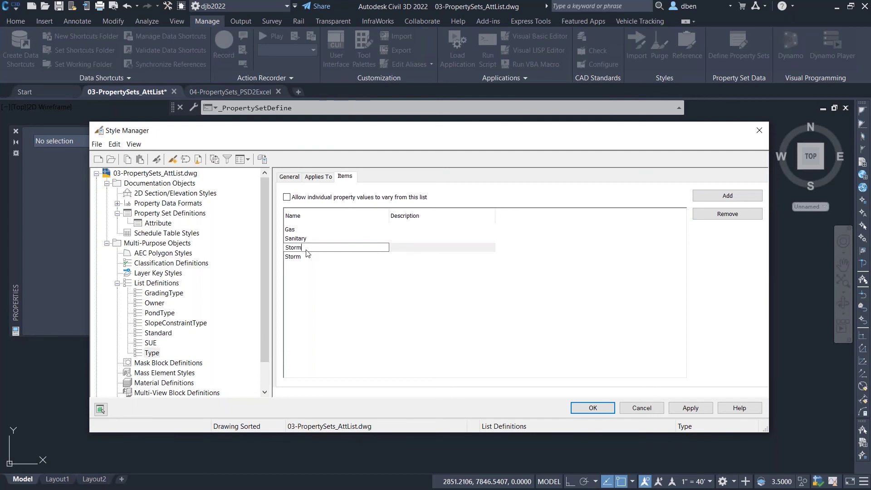
pyautogui.press('BackSpace')
pyautogui.press('BackSpace')
pyautogui.press('BackSpace')
pyautogui.write('W')
pyautogui.click(751, 195)
pyautogui.write('Electric')
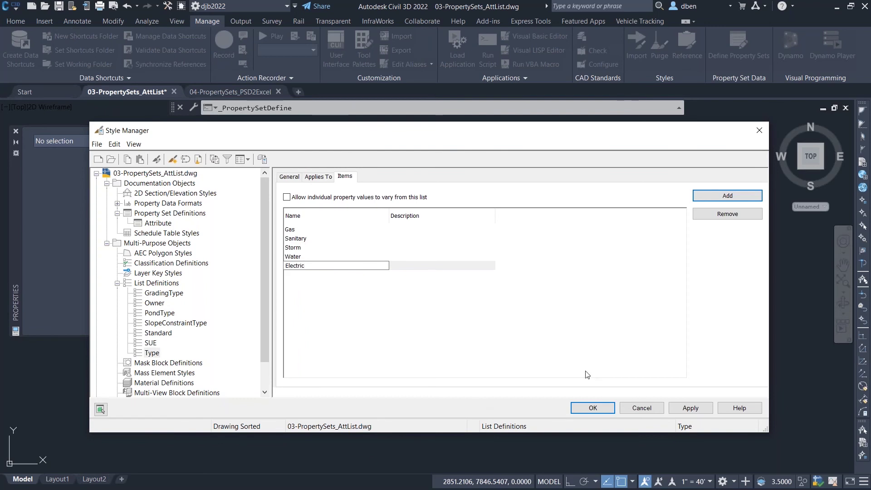
# Add the items Fiber Optic, Telecommunication and Utility to the Type list definition and apply the changes
pyautogui.click(722, 195)
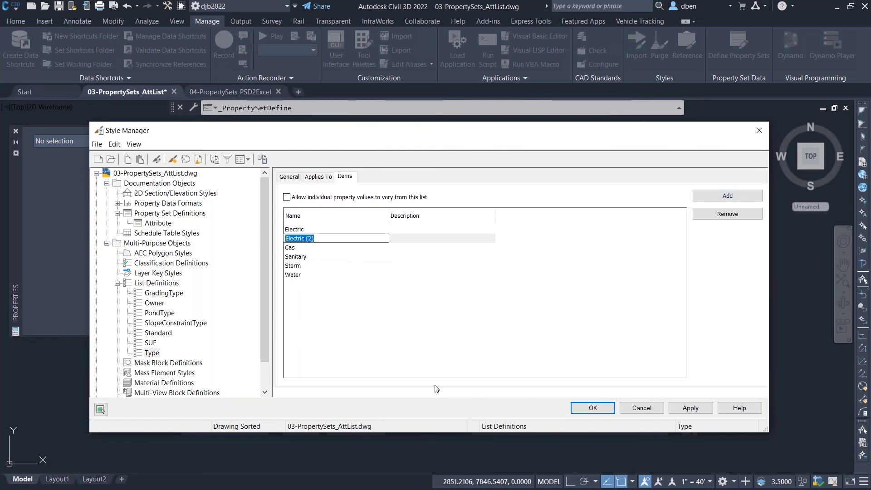
pyautogui.write('Fib')
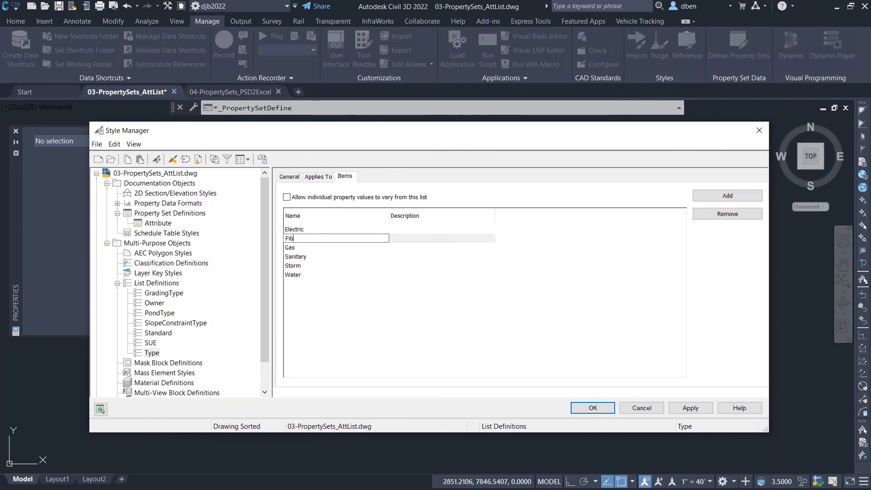
pyautogui.write('er Optic')
pyautogui.click(726, 195)
pyautogui.write('T')
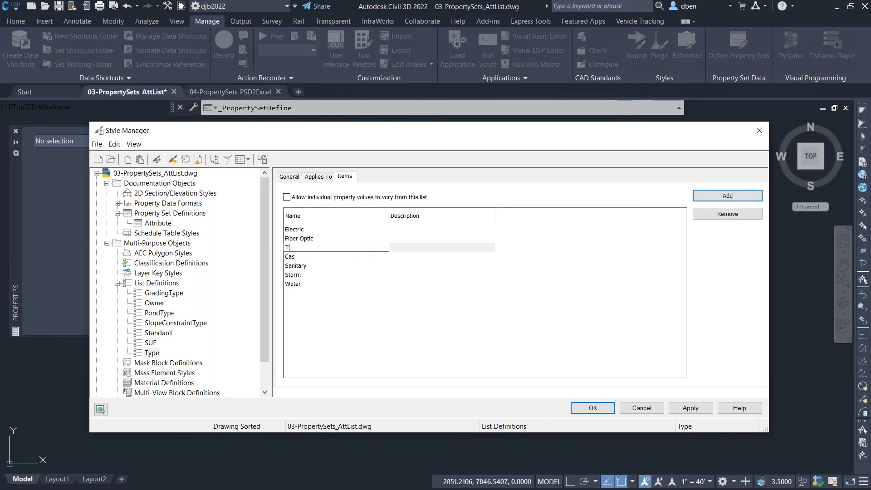
pyautogui.write('elecommunicationm')
pyautogui.press('BackSpace')
pyautogui.click(734, 197)
pyautogui.write('Utility')
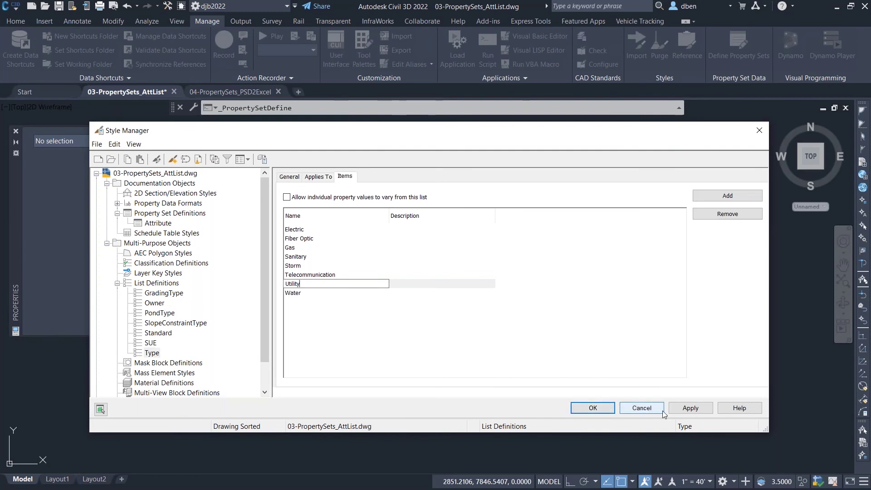
pyautogui.click(689, 407)
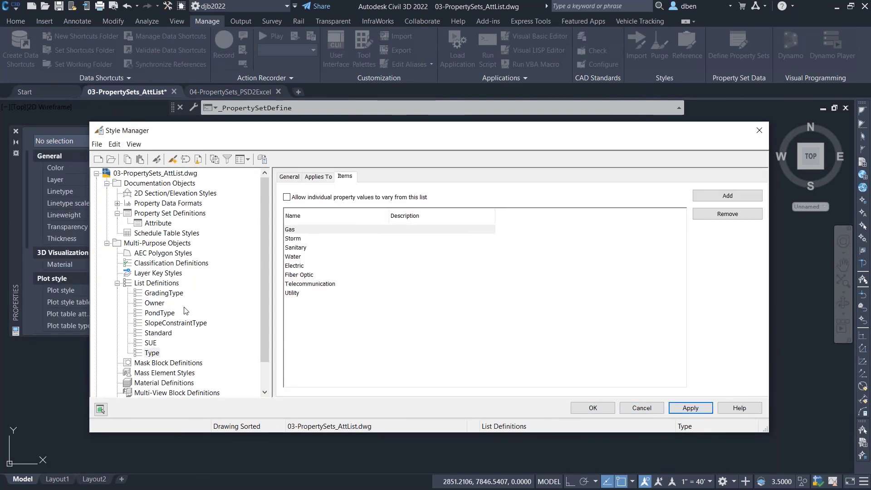
# Add a manual property named Type to the Attribute property set definition
pyautogui.rightClick(159, 224)
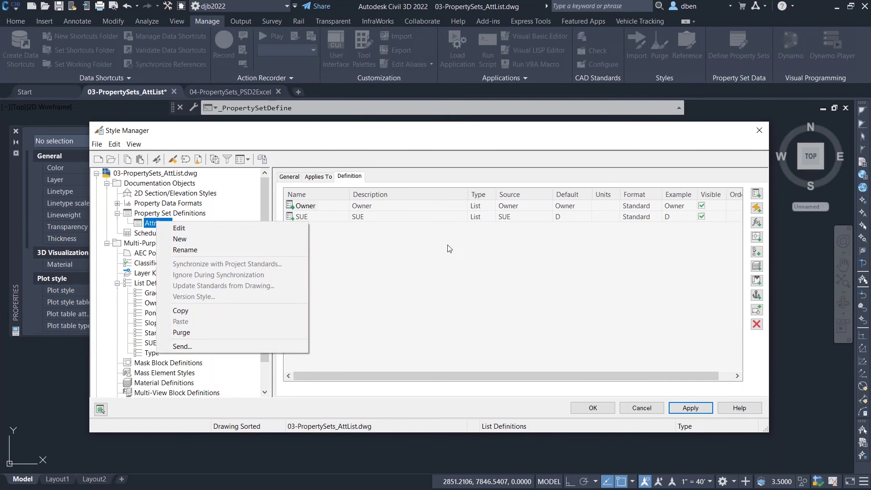
pyautogui.click(756, 193)
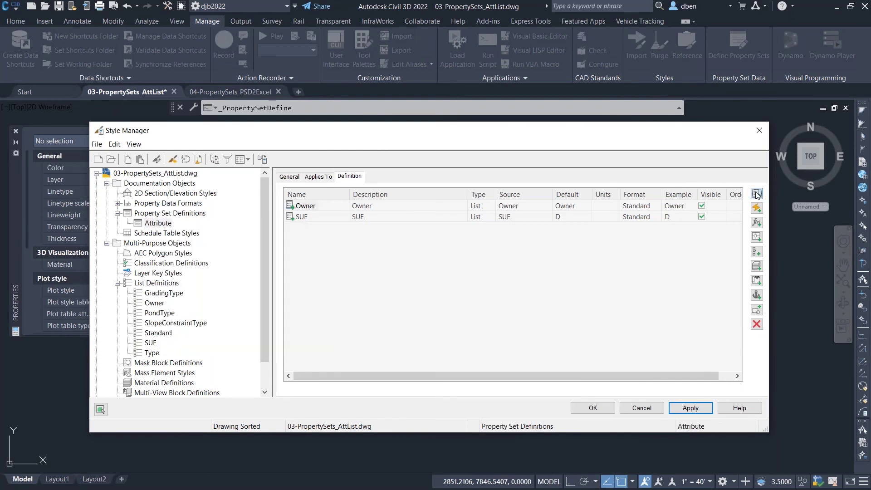
pyautogui.write('Type')
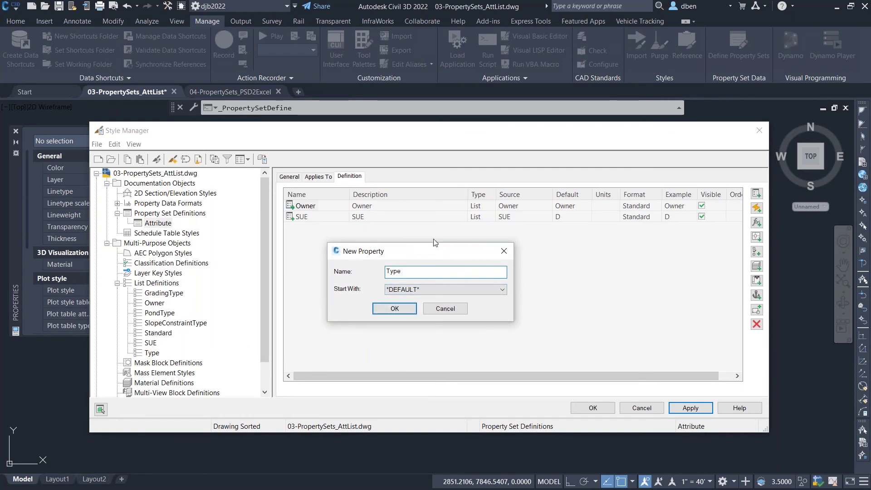
pyautogui.click(404, 309)
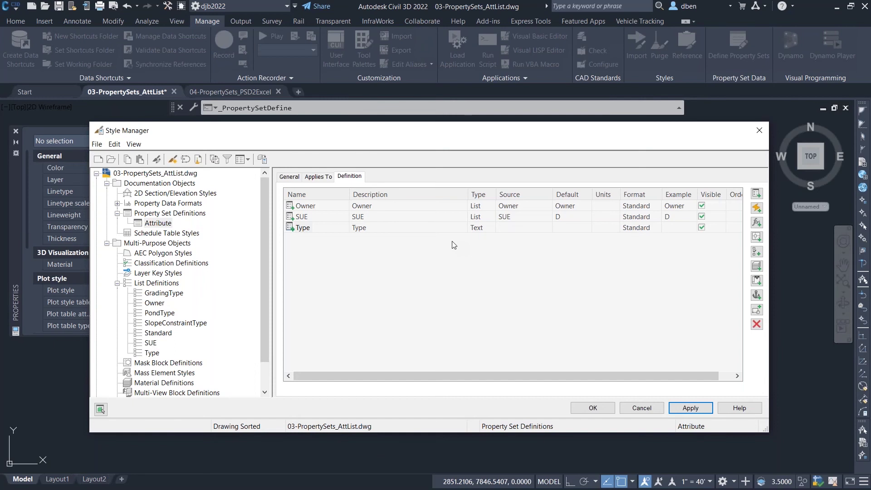
# Set the Type property's data type to List and its source to the Type list definition
pyautogui.click(492, 231)
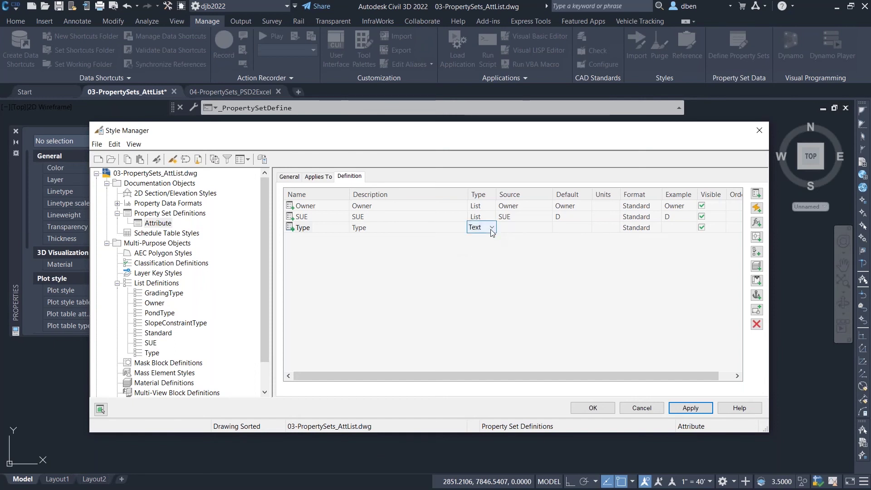
pyautogui.click(492, 227)
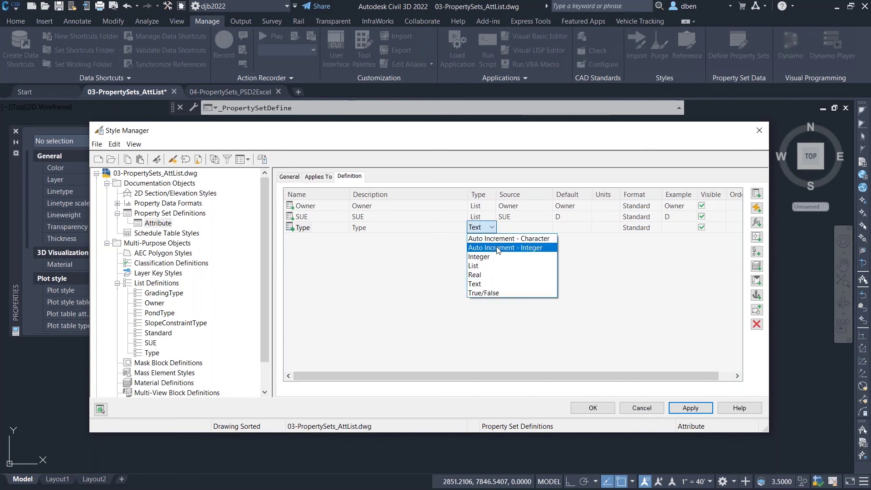
pyautogui.click(488, 269)
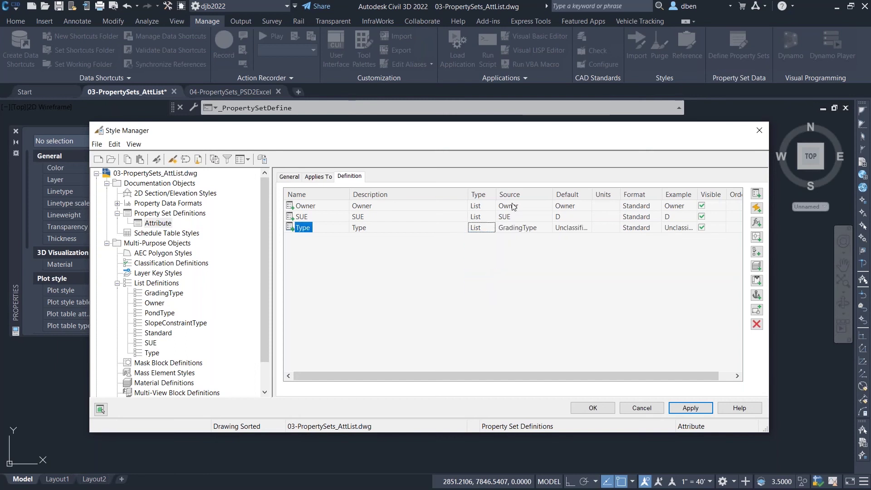
pyautogui.click(539, 228)
pyautogui.click(546, 228)
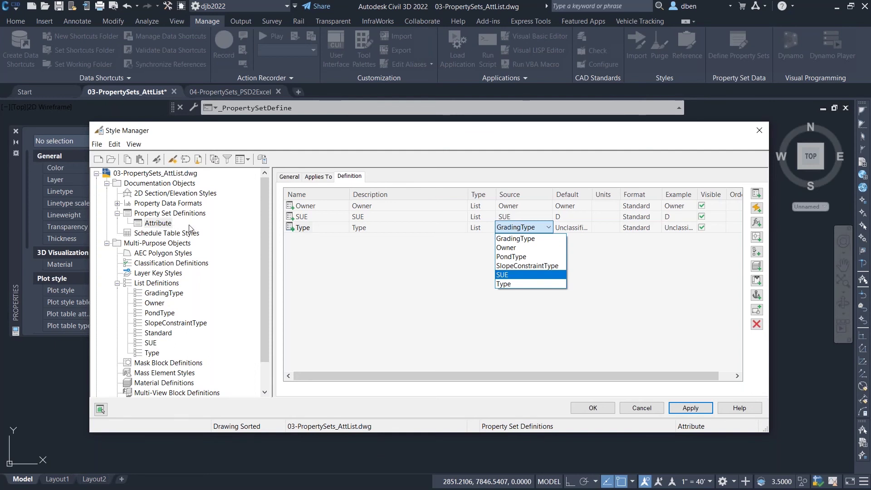
pyautogui.click(505, 284)
# Set the default value of the Type property to Utility and accept the style changes
pyautogui.click(585, 227)
pyautogui.click(588, 227)
pyautogui.click(574, 298)
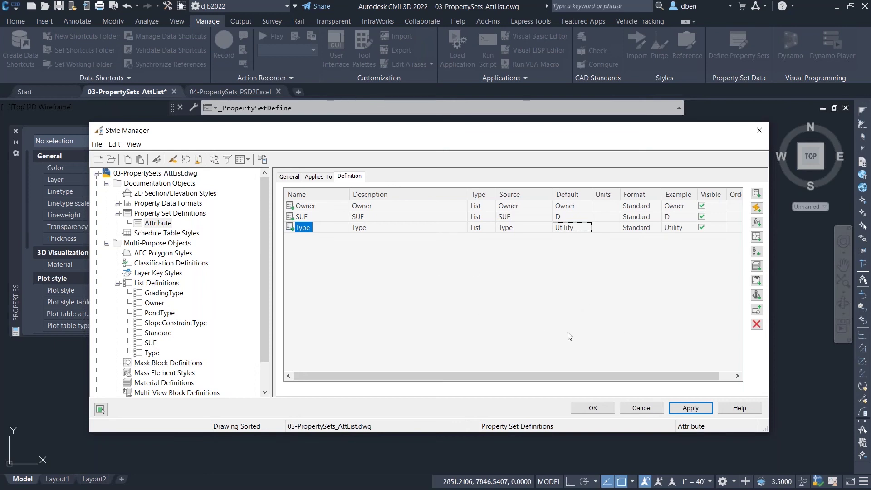
pyautogui.moveTo(444, 141); pyautogui.dragTo(497, 129)
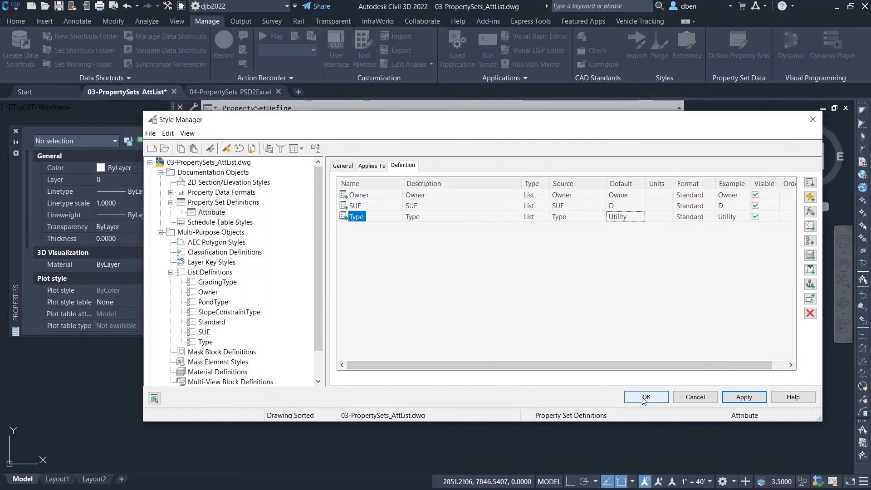
pyautogui.click(645, 397)
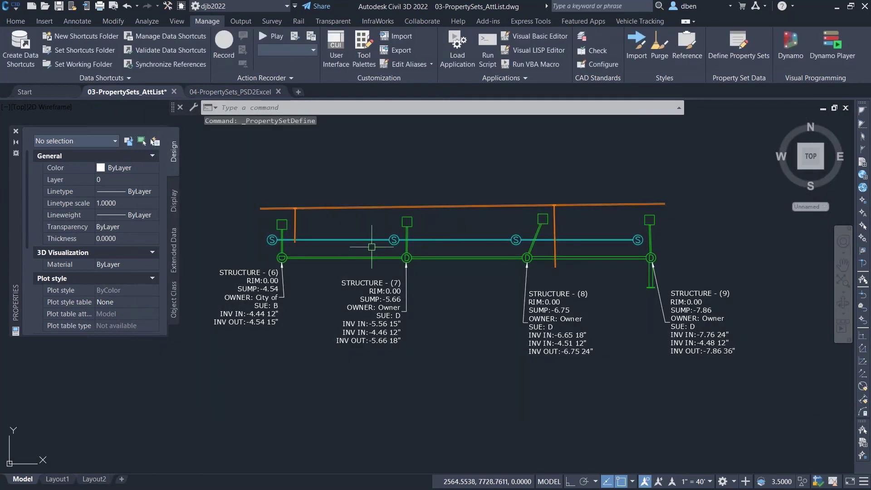
# Show the extended data of Structure - (6) to check its Attribute property set
pyautogui.click(267, 272)
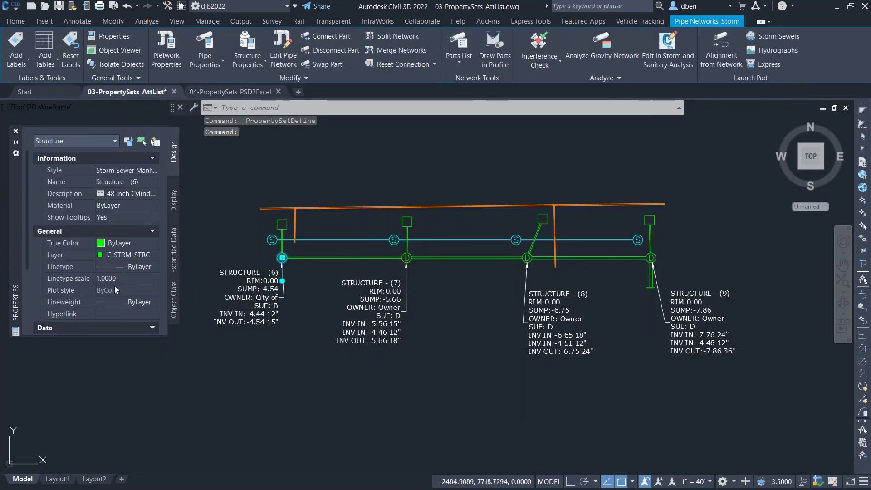
pyautogui.click(173, 256)
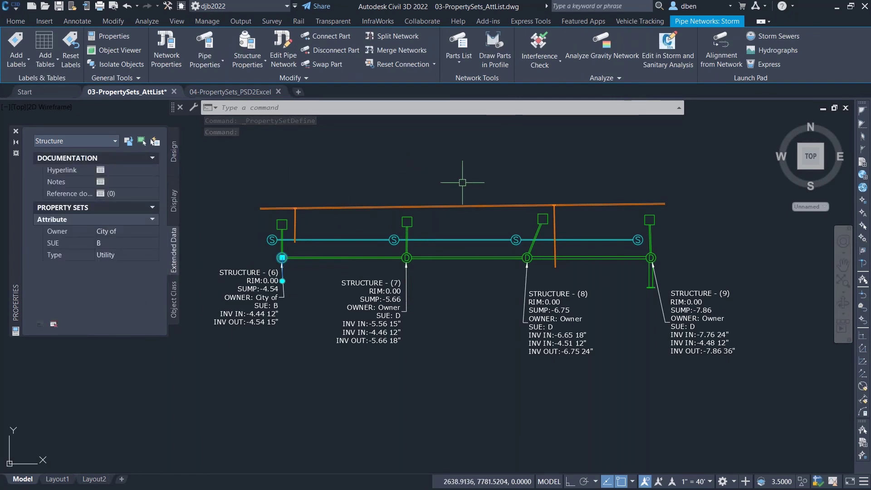
# Reopen the property set definitions without the style type filter and examine the list definitions, schedule table styles and property data formats
pyautogui.click(213, 20)
pyautogui.click(730, 60)
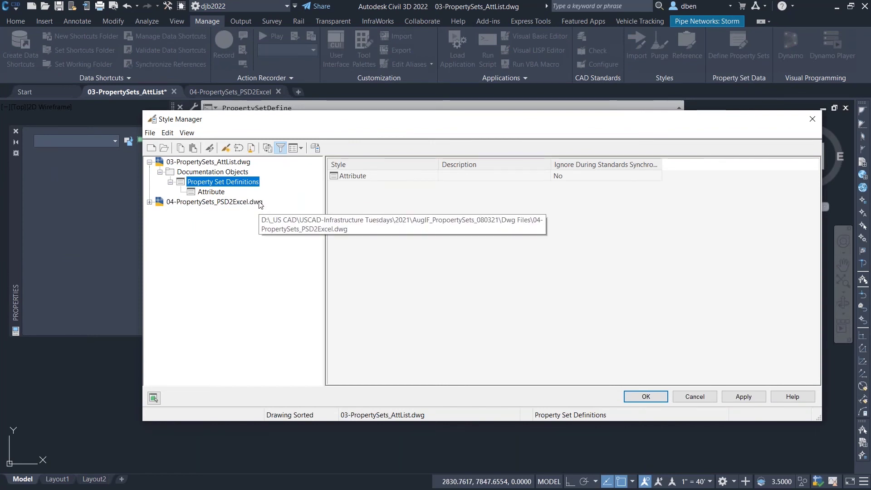
pyautogui.click(280, 149)
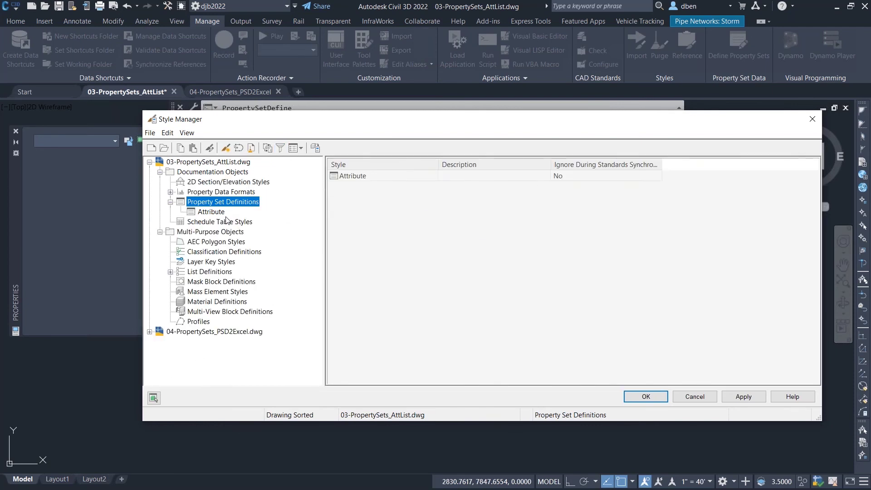
pyautogui.click(170, 272)
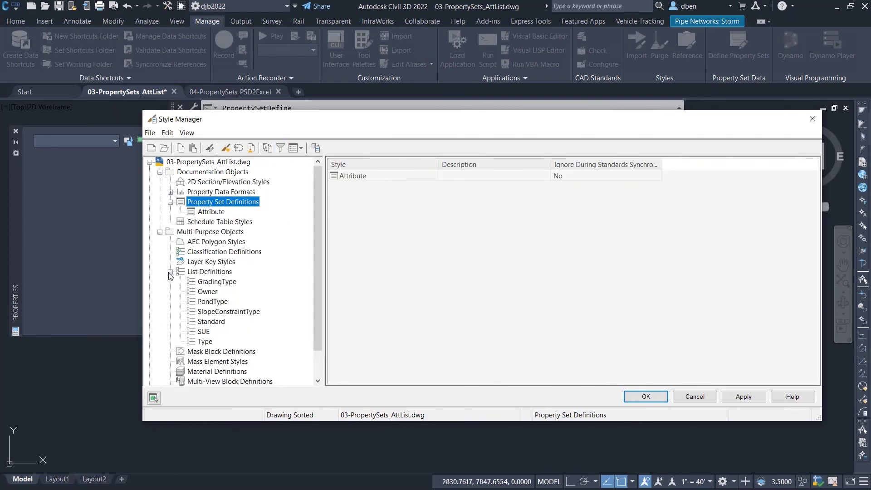
pyautogui.click(211, 223)
pyautogui.click(170, 193)
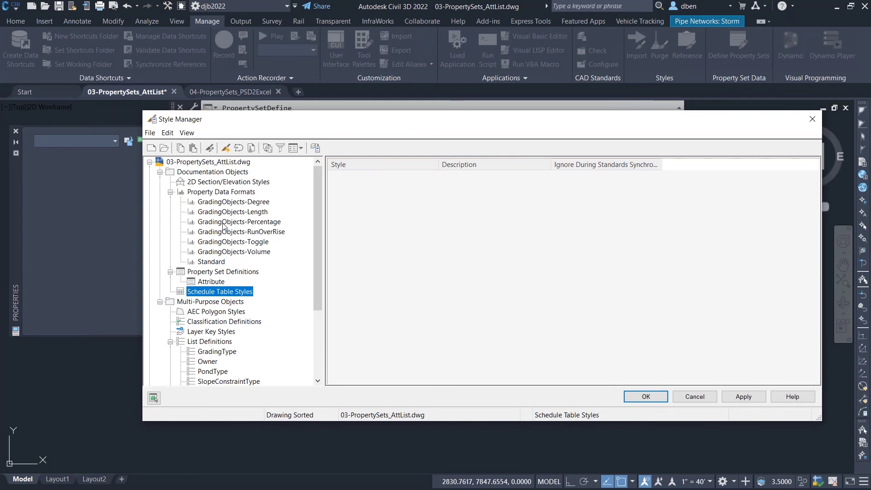
pyautogui.click(170, 192)
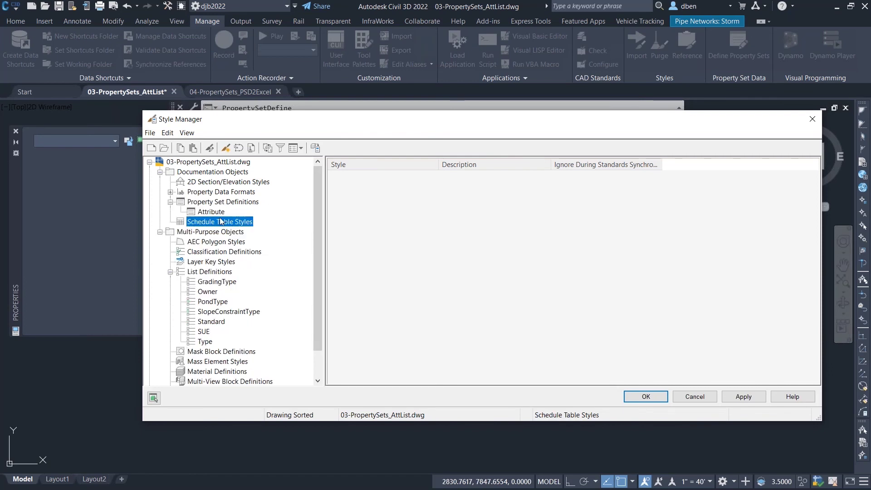
pyautogui.click(204, 192)
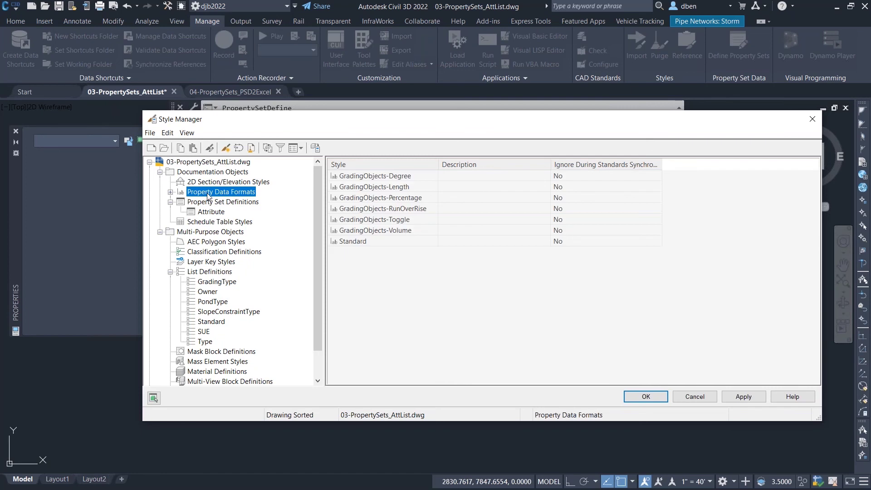
# Filter the style tree to Property Data Formats and then to List Definitions, examine each, and remove the filter
pyautogui.click(282, 149)
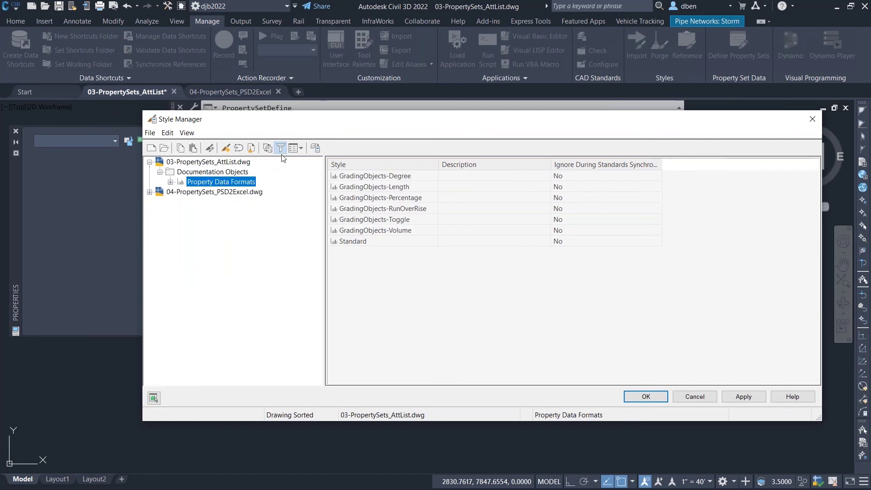
pyautogui.click(171, 182)
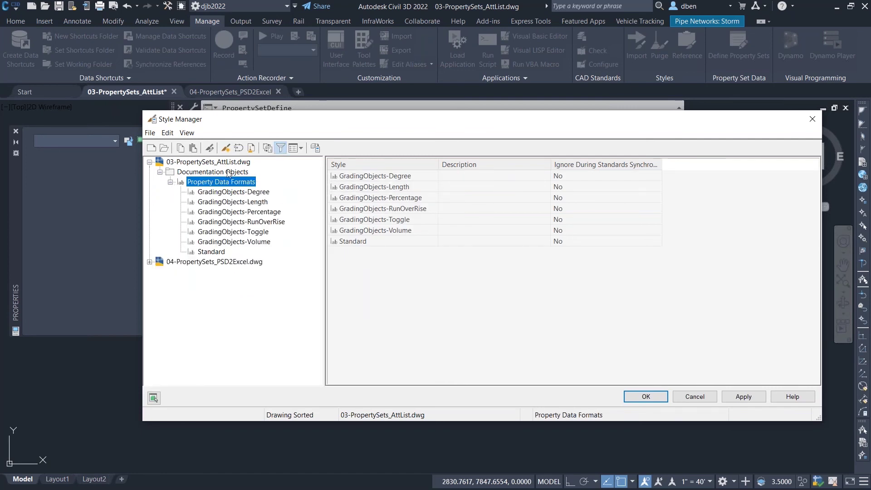
pyautogui.click(281, 149)
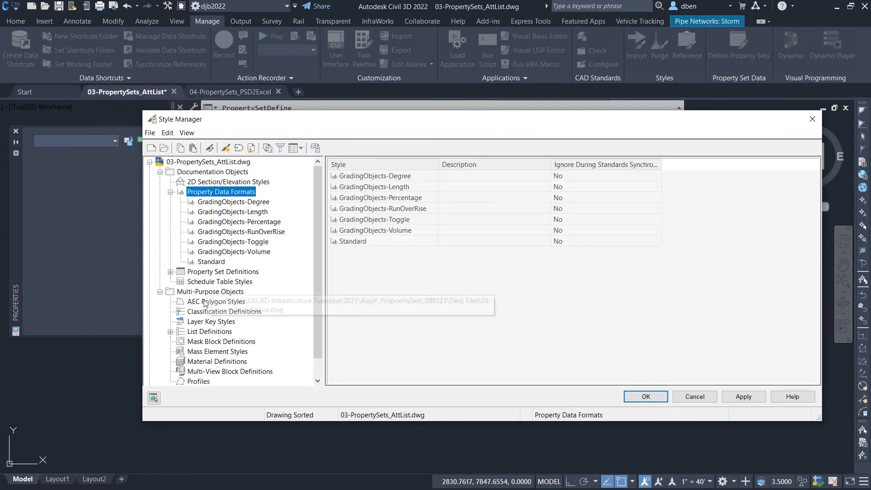
pyautogui.click(201, 334)
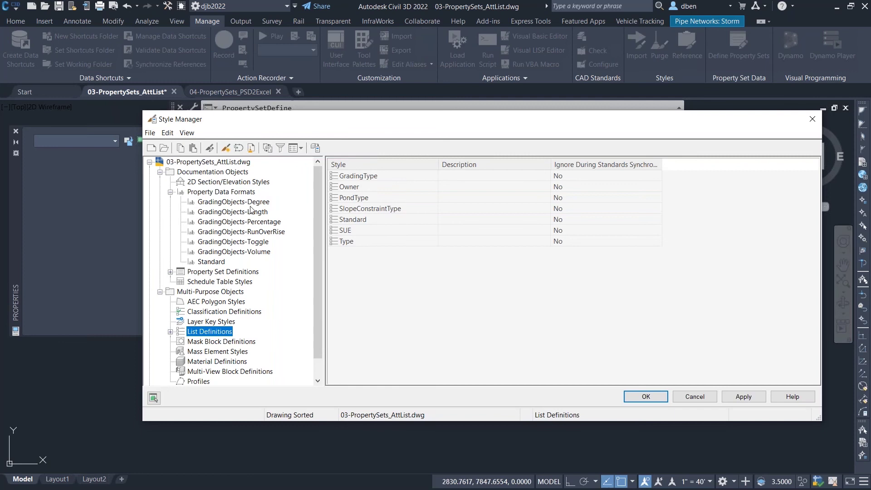
pyautogui.click(281, 148)
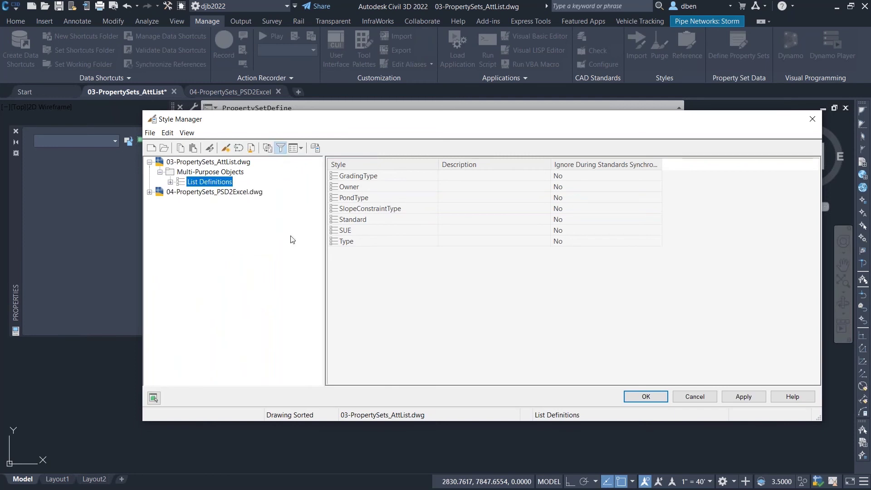
pyautogui.click(170, 182)
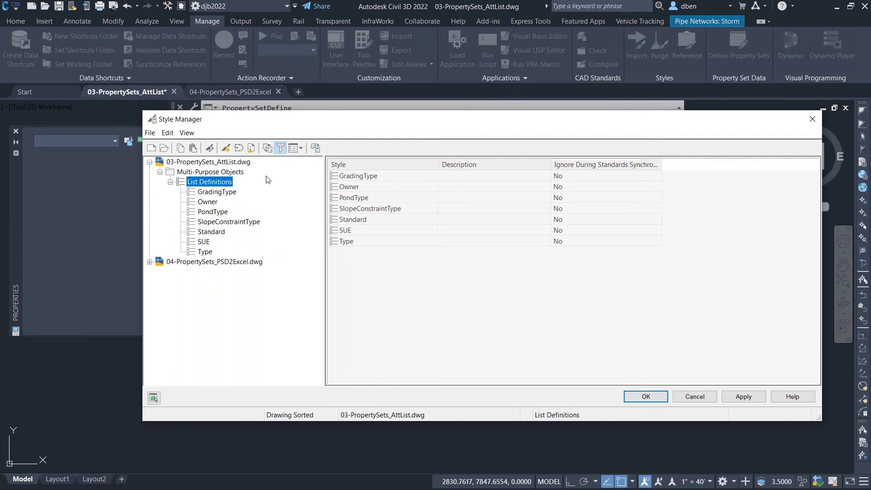
pyautogui.click(281, 148)
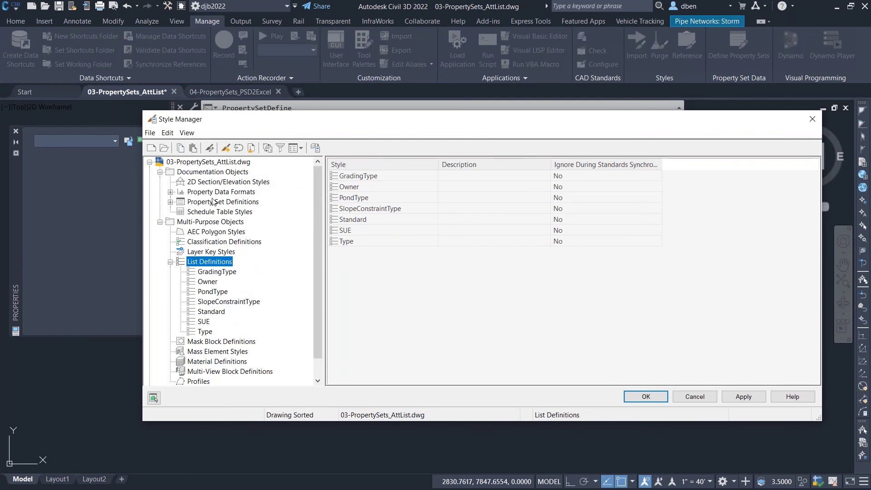
# Review the properties in the Attribute property set definition and close the Style Manager
pyautogui.click(171, 201)
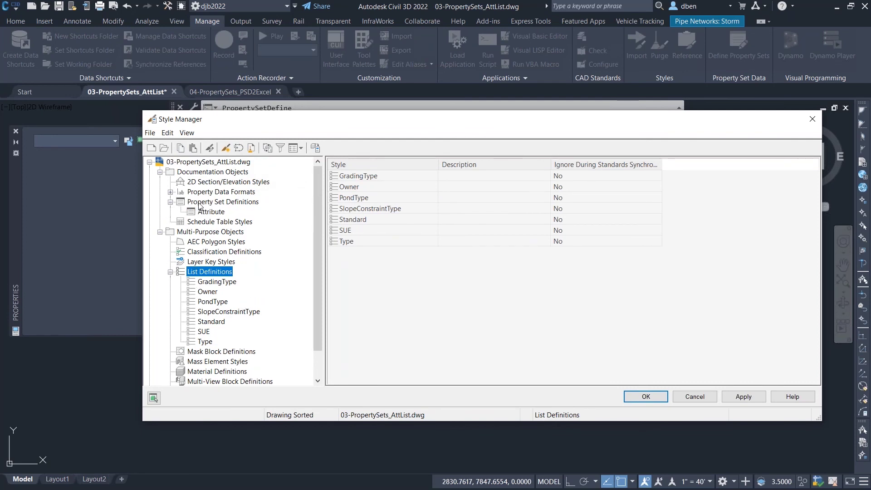
pyautogui.click(219, 203)
pyautogui.click(219, 212)
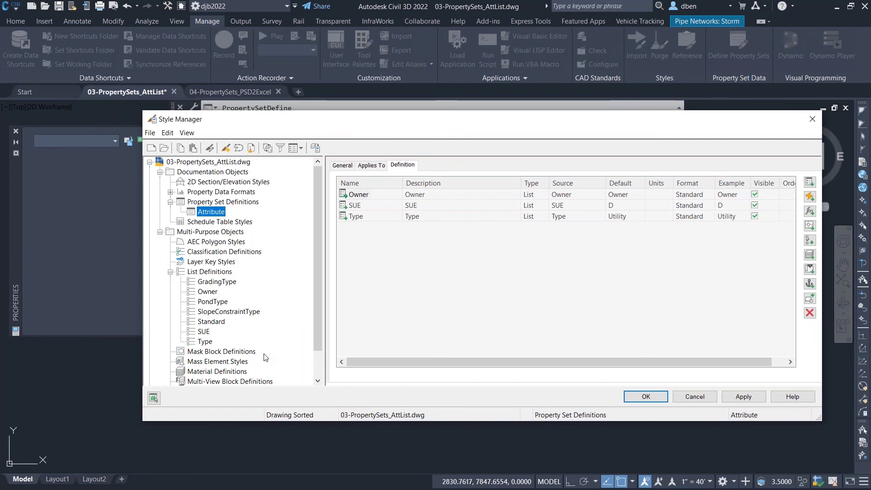
pyautogui.click(646, 396)
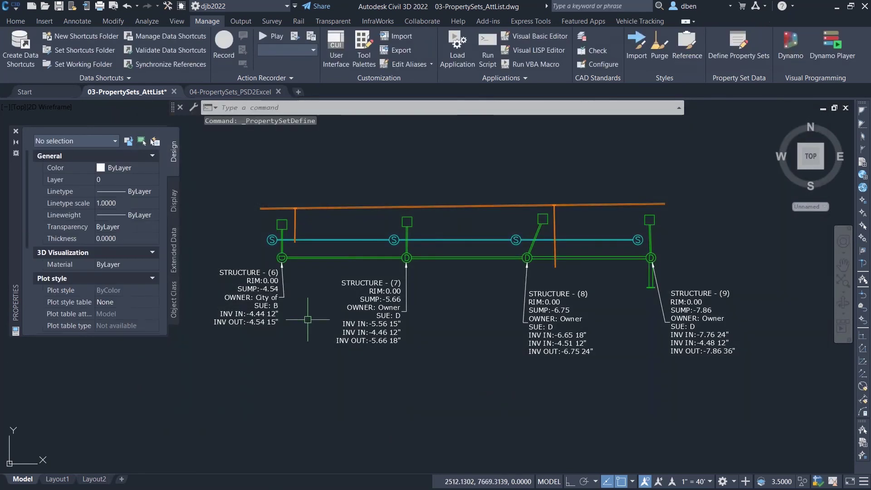
# Set the Type attribute of Structure - (6) to Storm and clear the selection
pyautogui.click(281, 257)
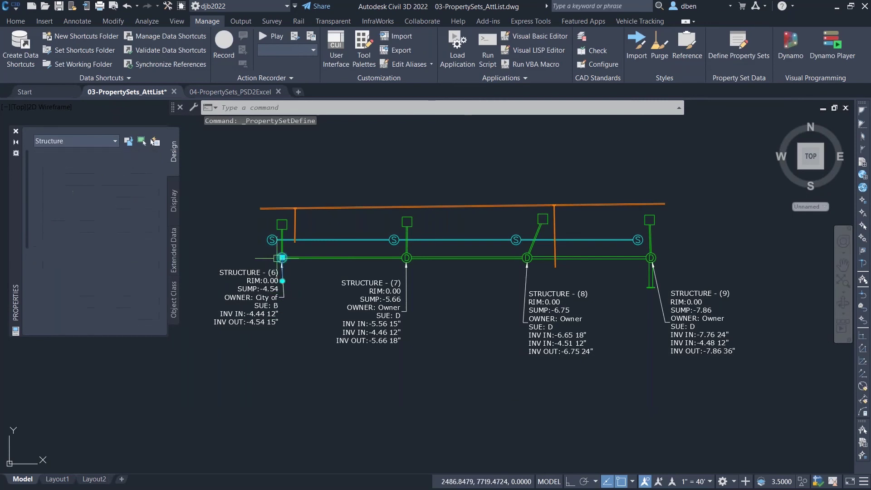
pyautogui.click(173, 252)
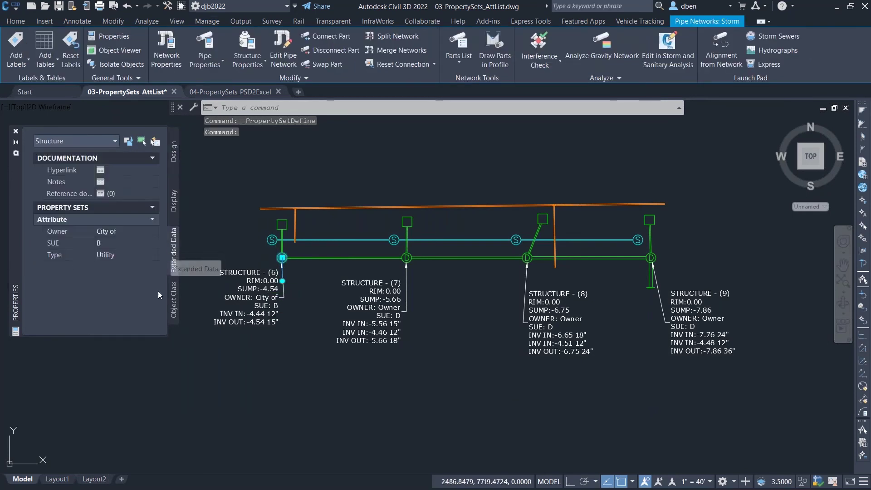
pyautogui.click(155, 255)
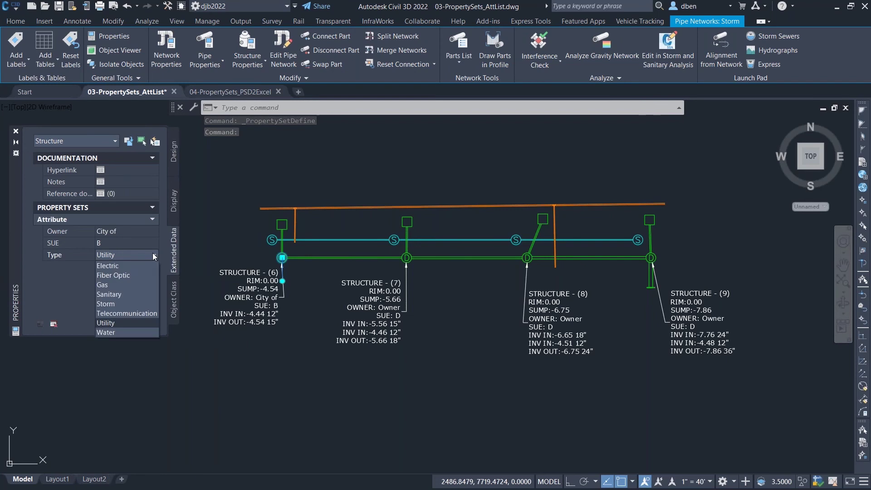
pyautogui.click(109, 303)
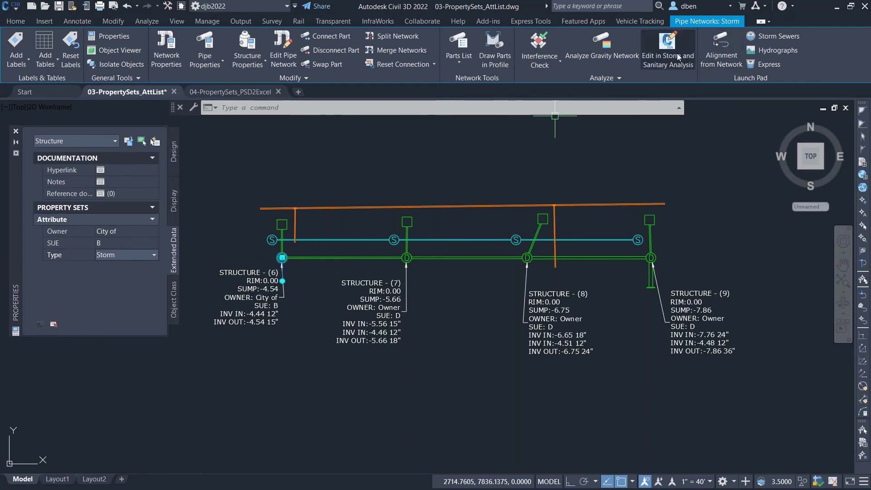
pyautogui.press('Escape')
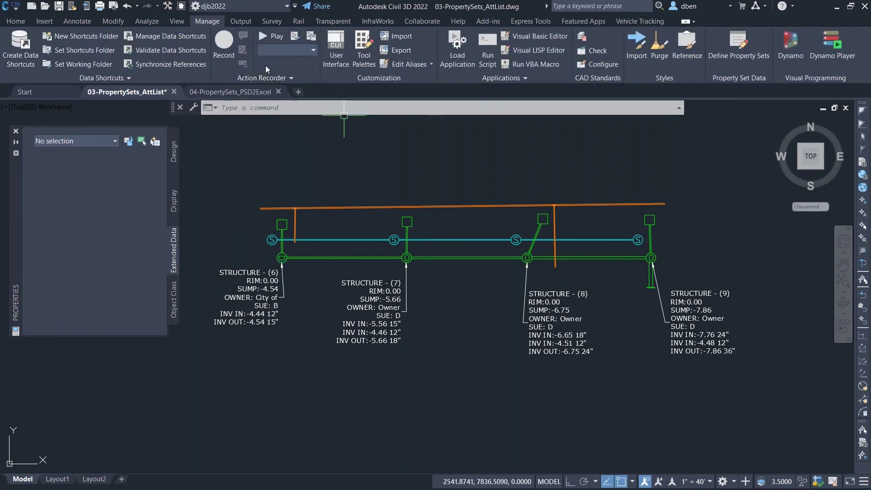
# Rename the "City of" item in the Owner list definition as "City of Doug" and save the property set changes
pyautogui.click(739, 45)
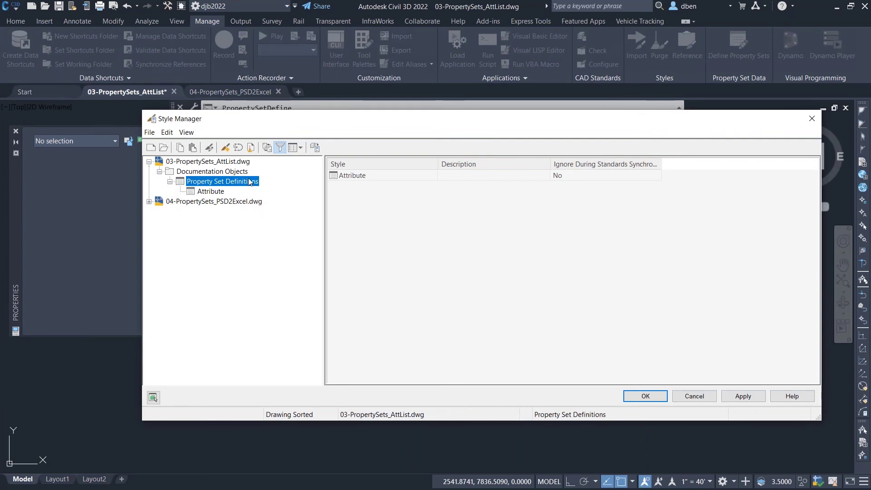
pyautogui.click(281, 147)
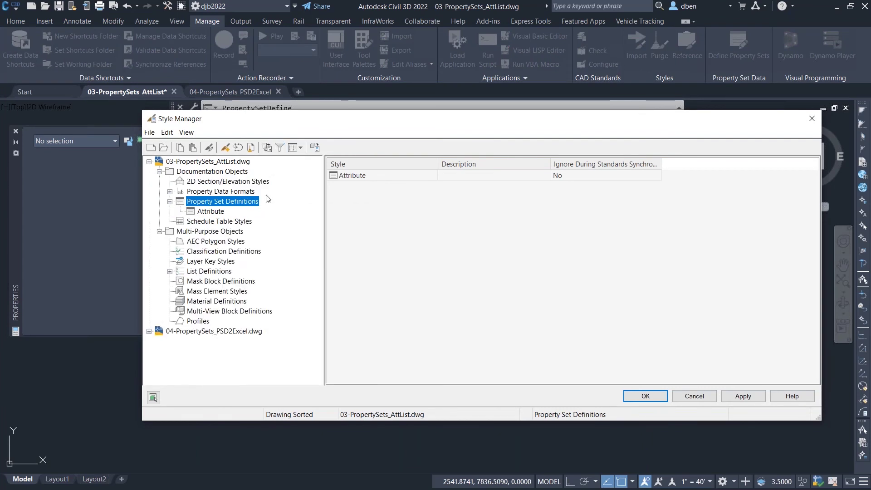
pyautogui.click(169, 271)
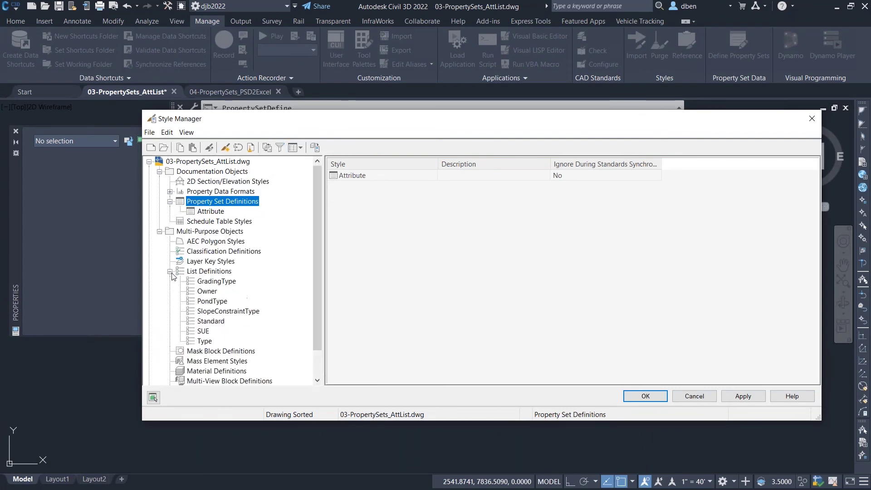
pyautogui.click(210, 290)
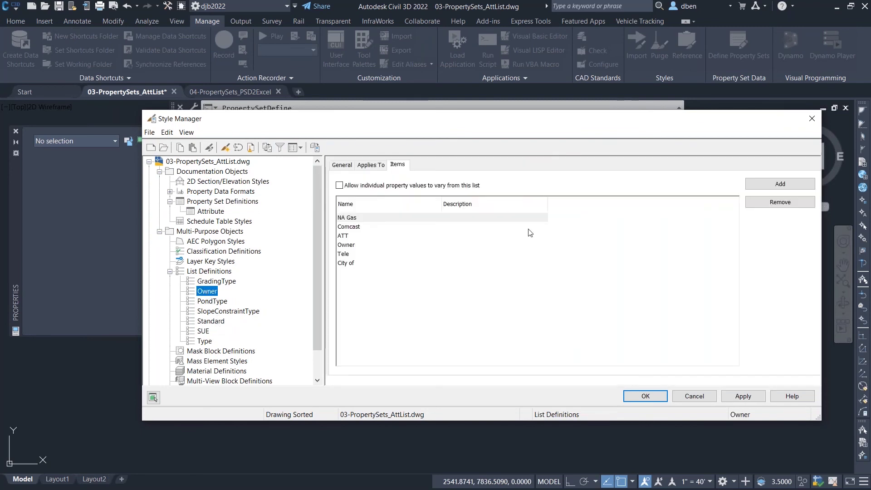
pyautogui.click(350, 264)
pyautogui.click(357, 264)
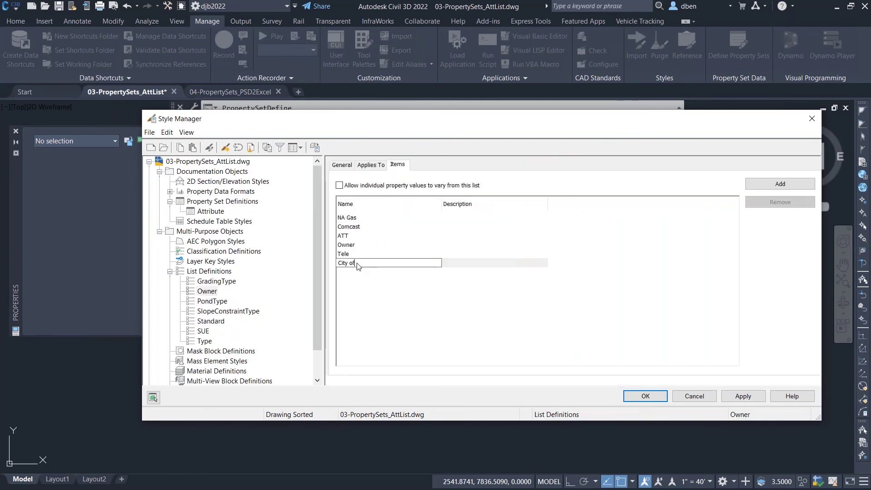
pyautogui.write('Doug')
pyautogui.click(660, 399)
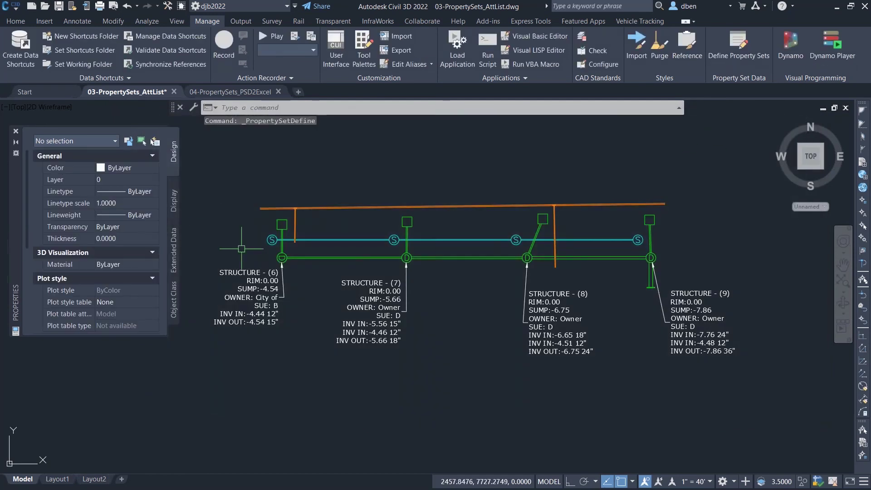
# Check the Owner value and its selectable choices in the extended data of Structure - (6), then deselect it
pyautogui.click(277, 259)
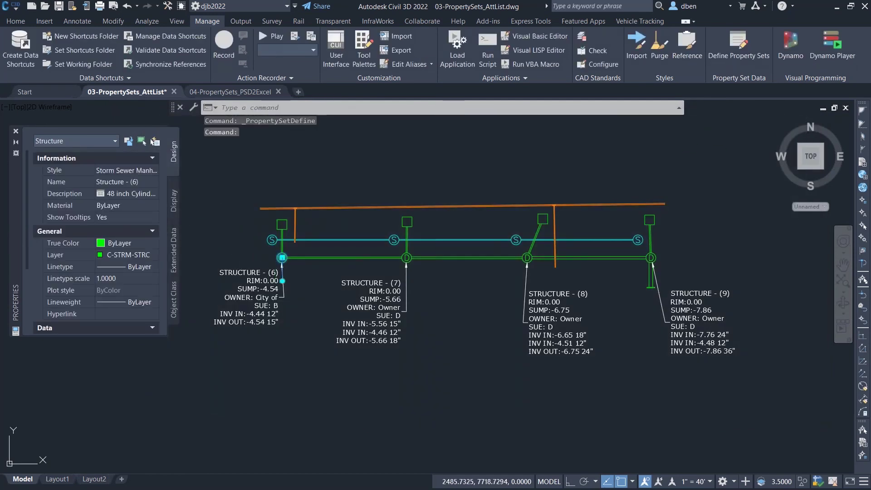
pyautogui.click(174, 261)
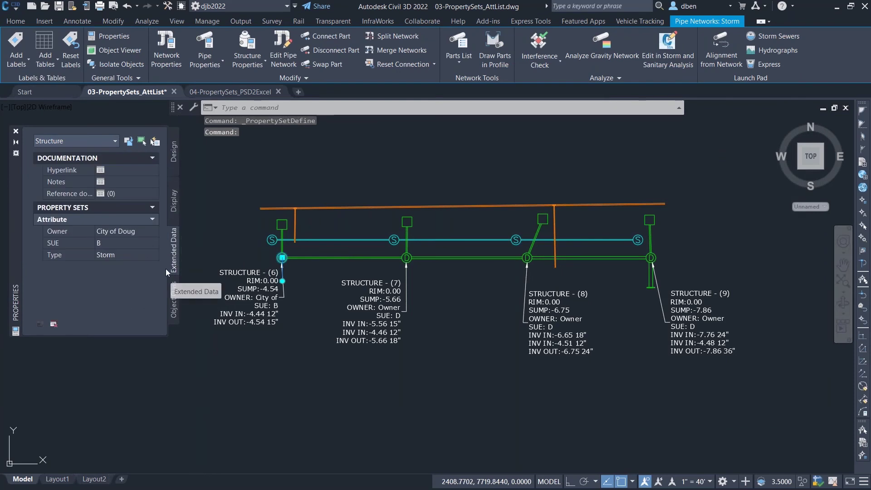
pyautogui.click(149, 234)
pyautogui.click(153, 233)
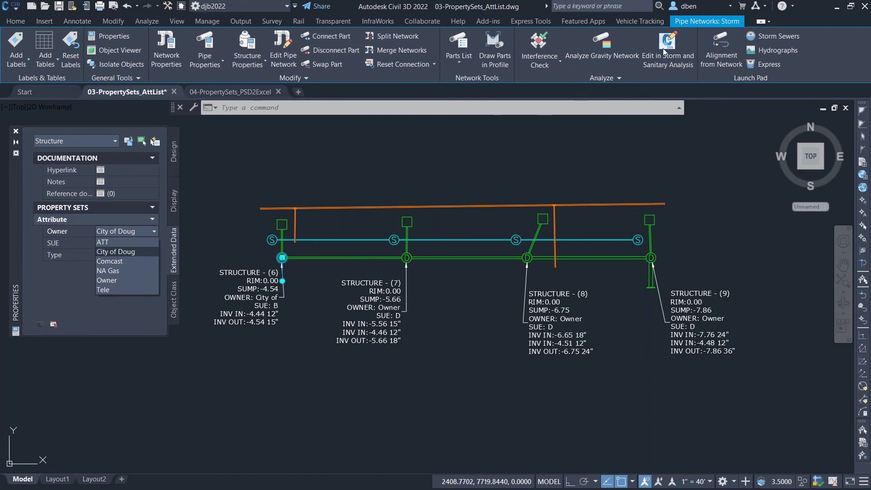
pyautogui.press('Escape')
pyautogui.press('Escape')
pyautogui.press('Escape')
pyautogui.press('Escape')
# Reopen the property set definitions without the style type filter and examine the GradingObjects-Length data format and the Attribute definition
pyautogui.click(208, 21)
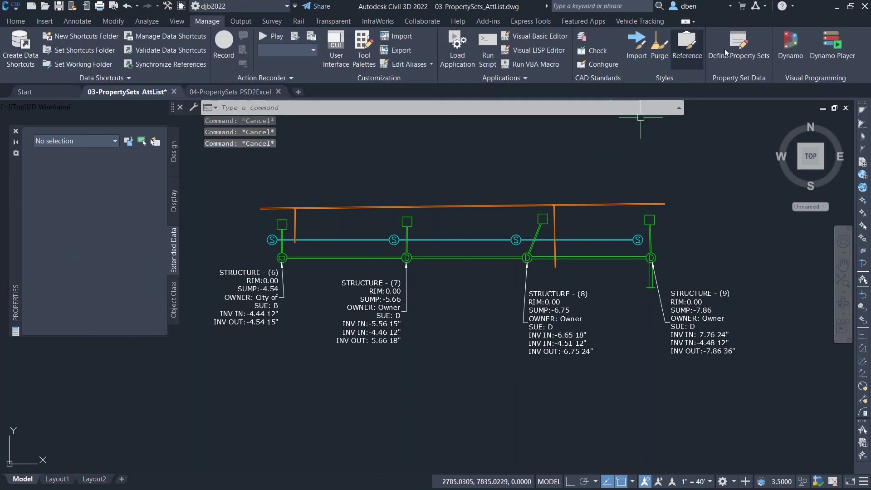
pyautogui.click(738, 45)
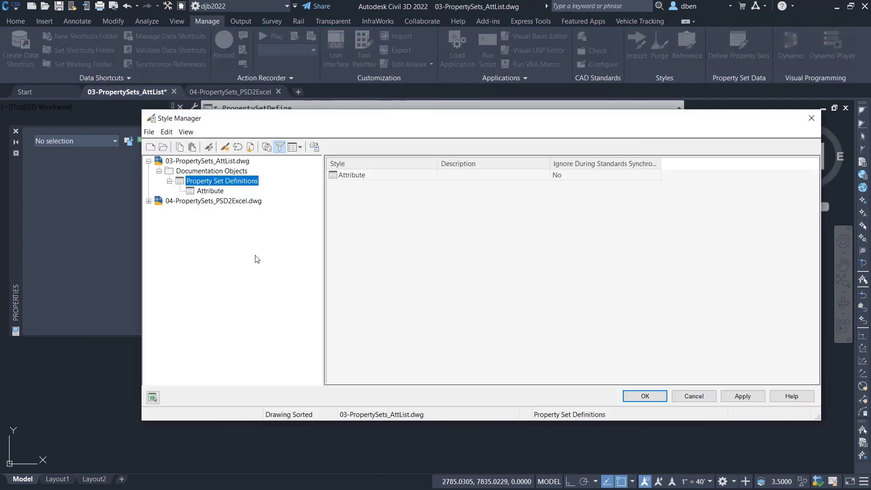
pyautogui.click(279, 145)
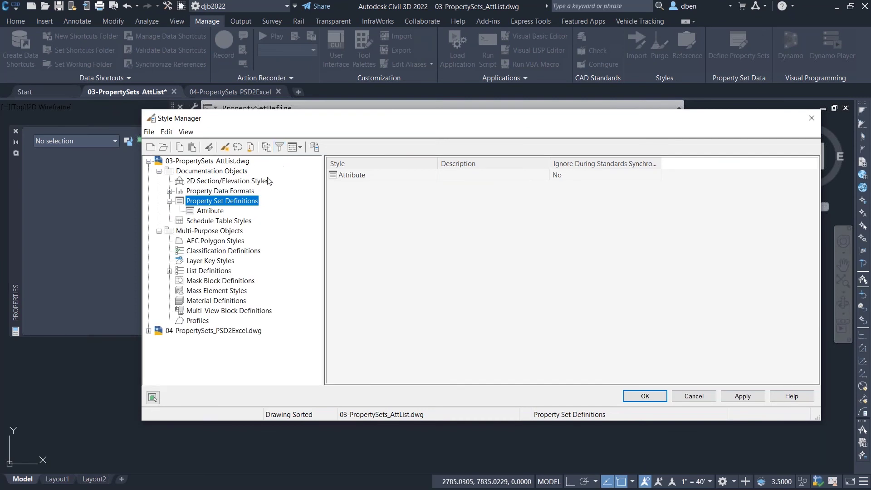
pyautogui.click(169, 271)
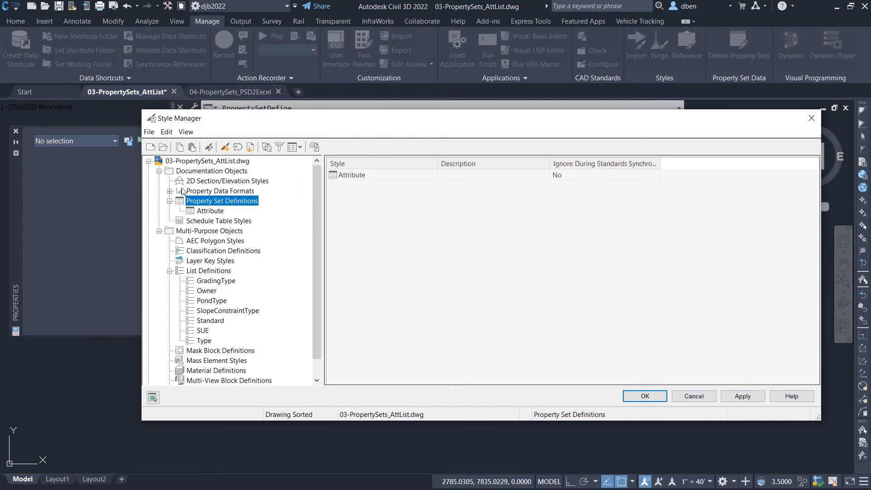
pyautogui.click(169, 191)
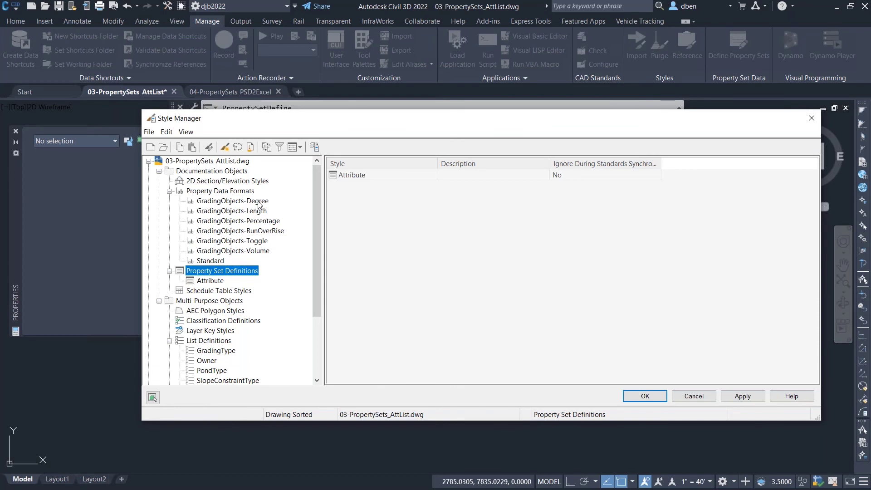
pyautogui.click(234, 211)
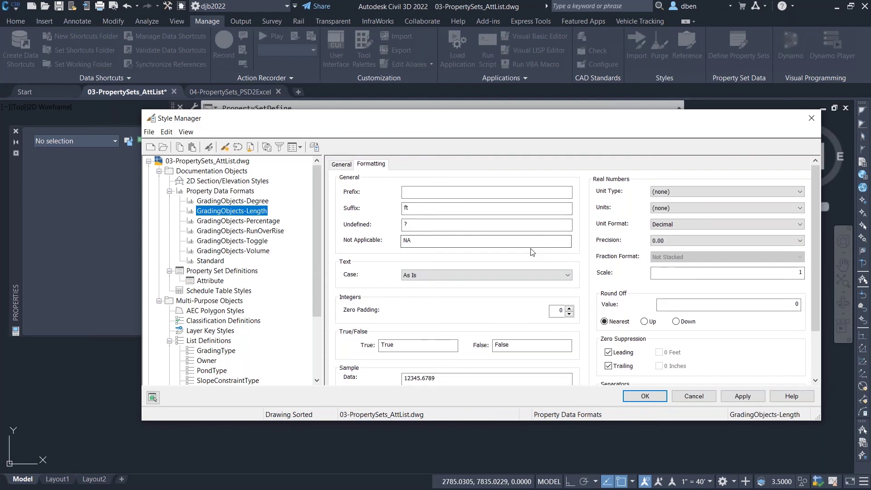
pyautogui.click(170, 191)
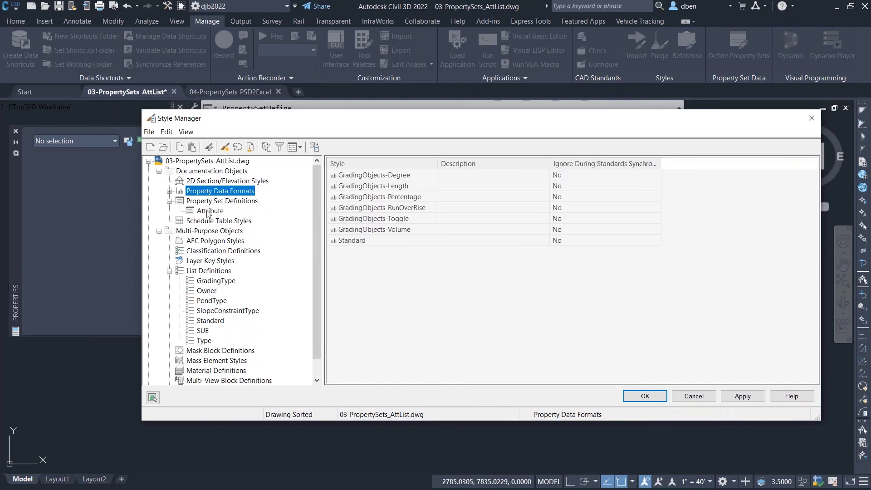
pyautogui.click(210, 211)
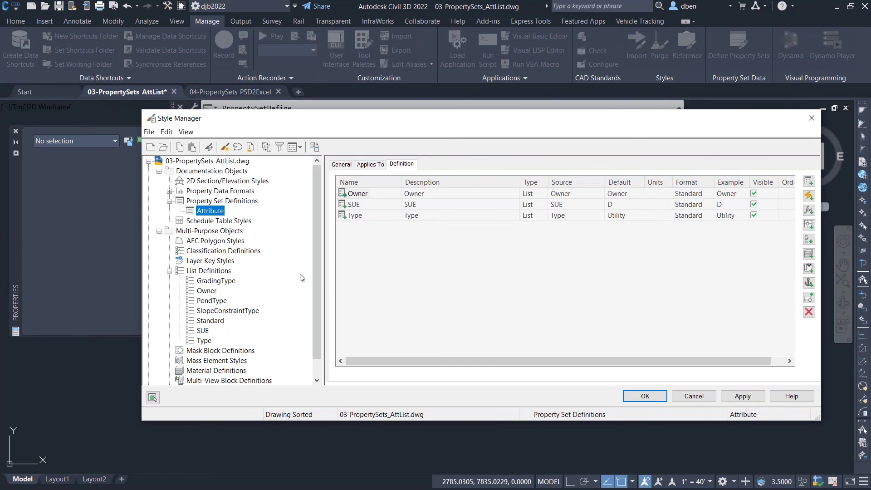
# Allow individual property values to vary from the Owner list definition and accept the changes
pyautogui.click(207, 291)
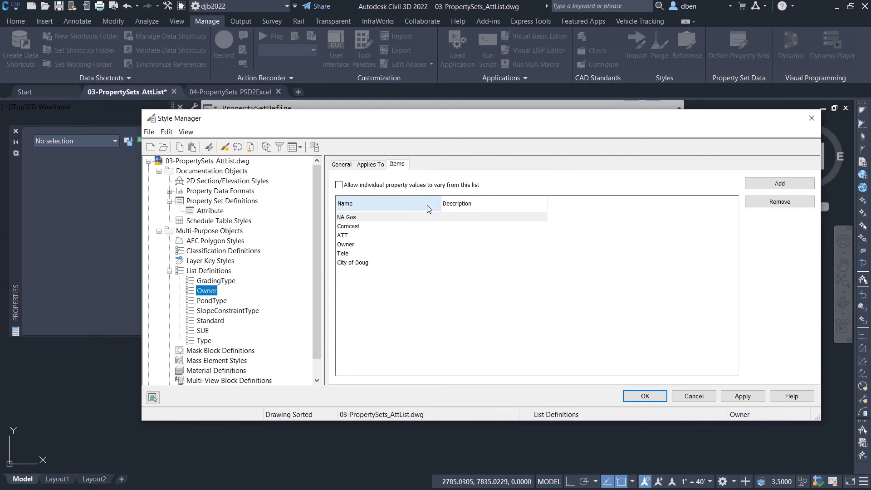
pyautogui.click(339, 186)
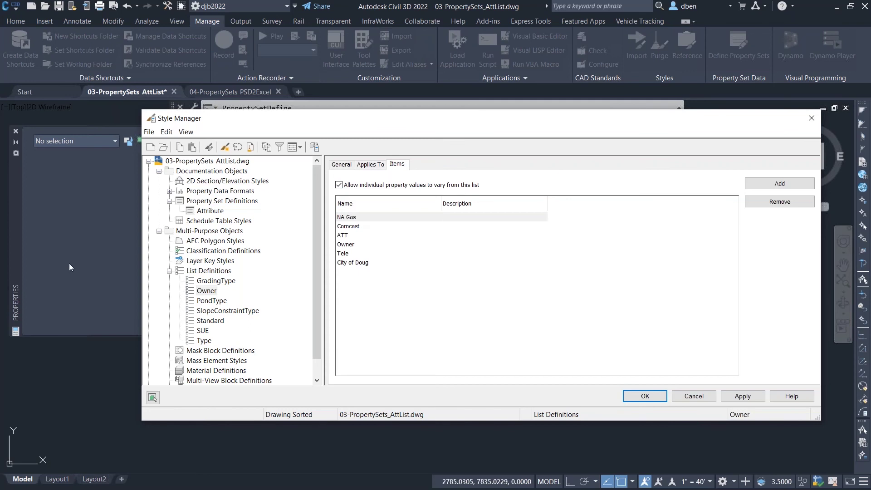
pyautogui.click(647, 396)
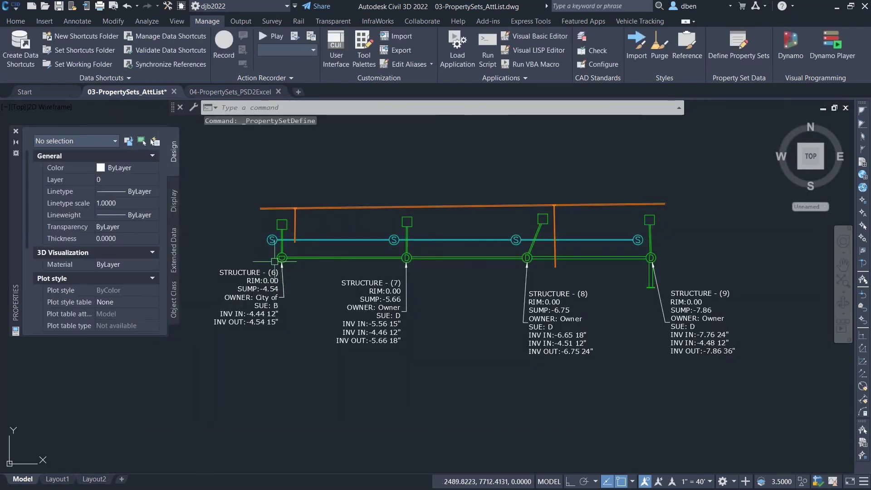
# Override the Owner attribute of Structure - (6) with the custom value JUNK and check the list of Owner choices
pyautogui.click(282, 258)
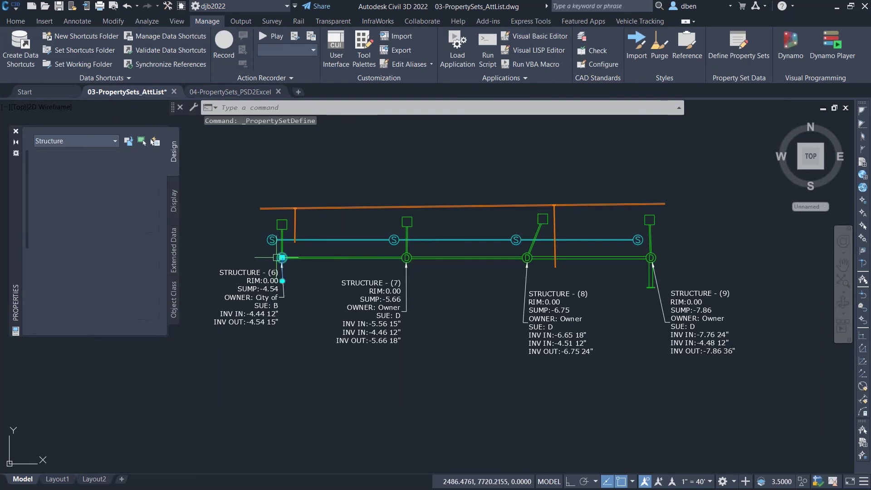
pyautogui.click(174, 261)
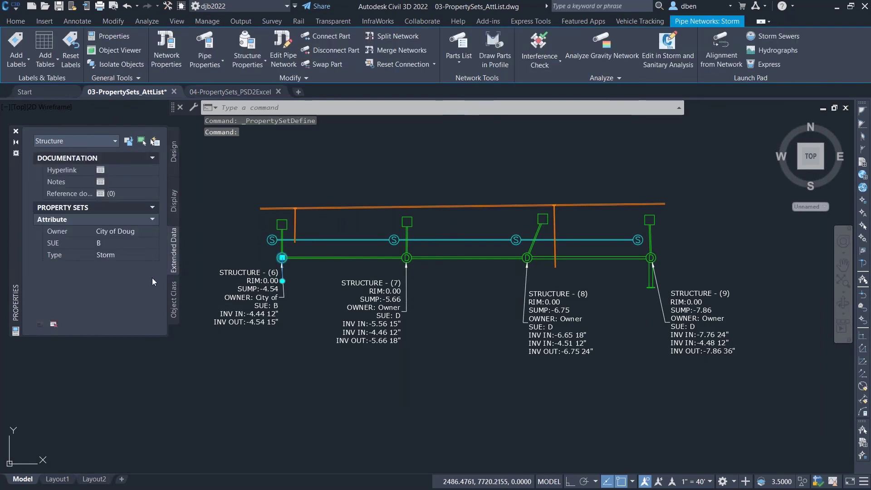
pyautogui.click(151, 230)
pyautogui.click(154, 231)
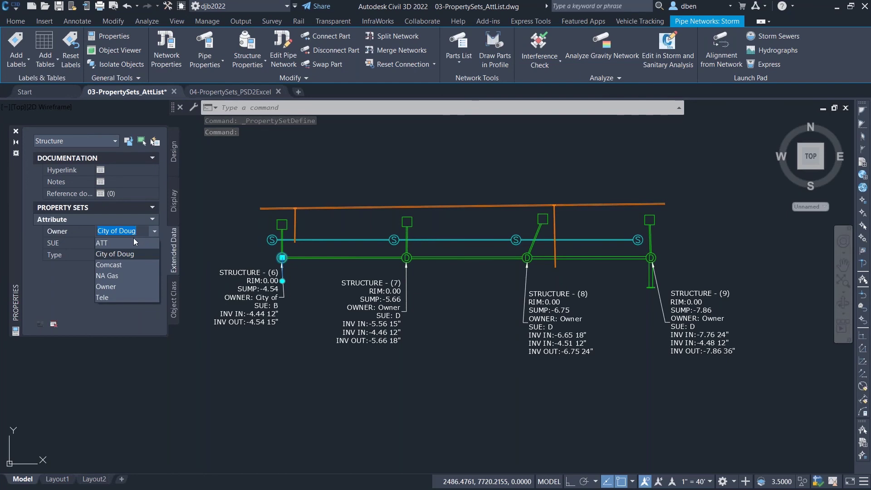
pyautogui.click(139, 233)
pyautogui.moveTo(139, 232); pyautogui.dragTo(97, 240)
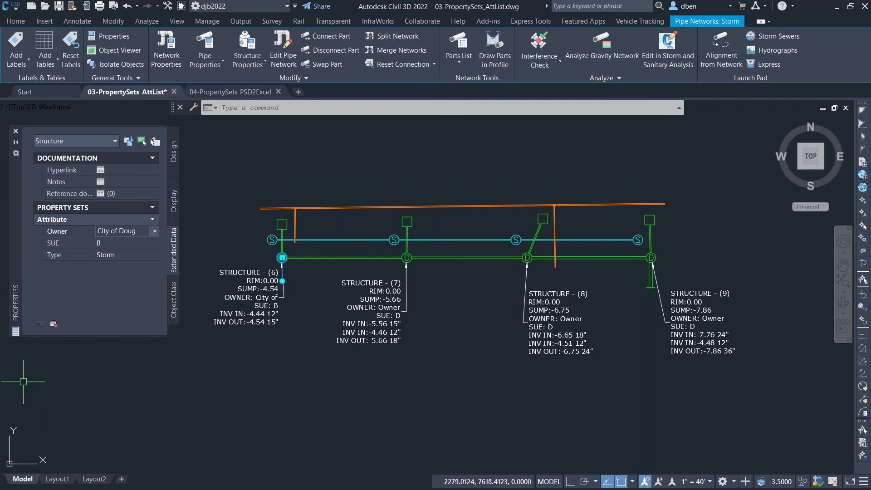
pyautogui.moveTo(137, 231); pyautogui.dragTo(97, 231)
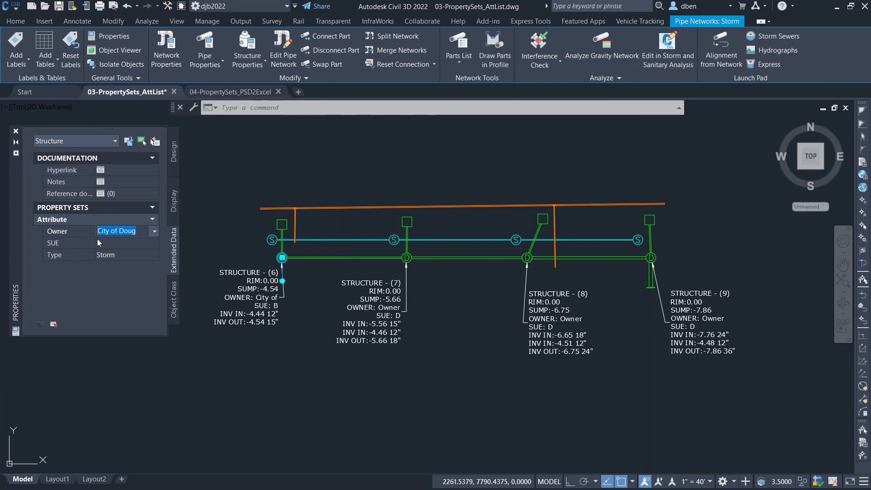
pyautogui.write('JUNKJ')
pyautogui.press('BackSpace')
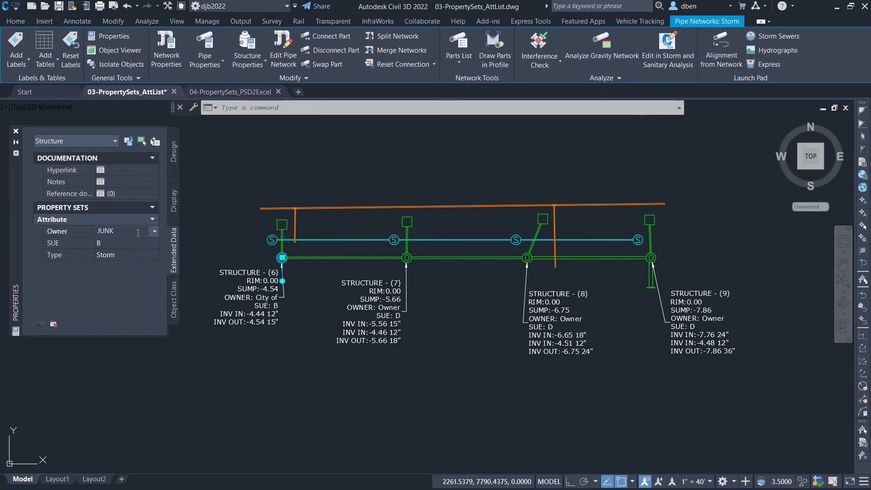
pyautogui.moveTo(113, 232); pyautogui.dragTo(98, 232)
pyautogui.click(154, 232)
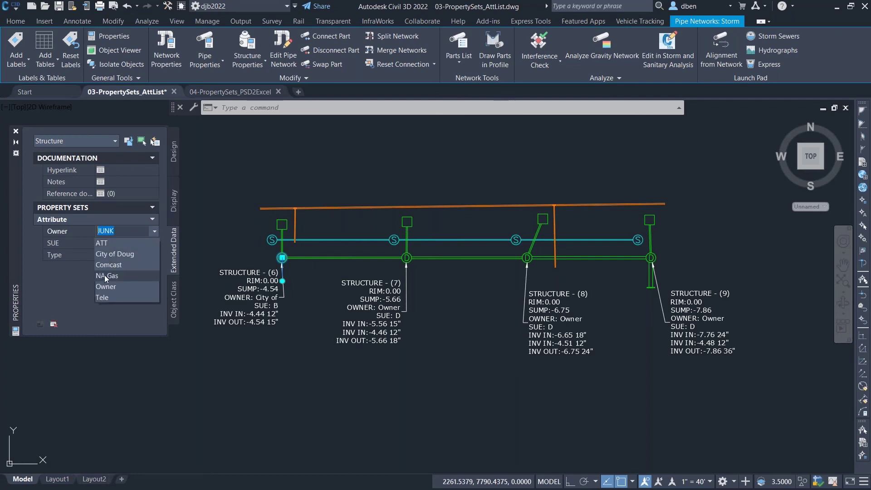
pyautogui.click(102, 319)
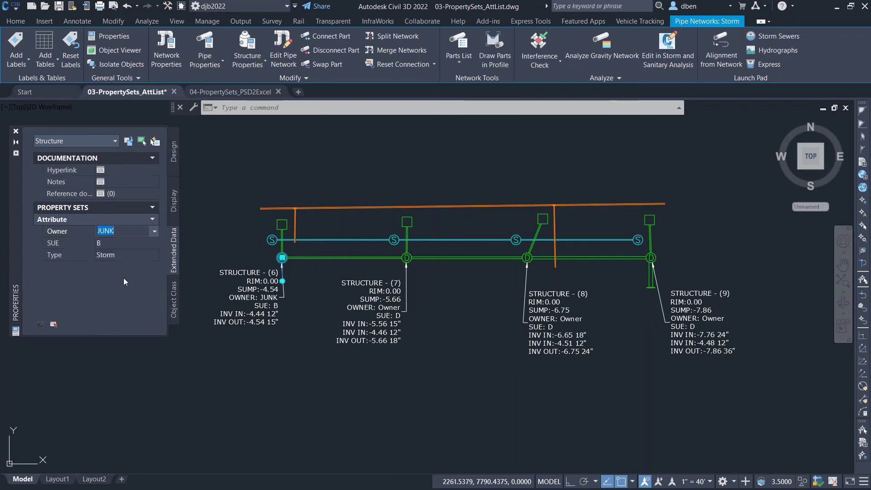
# Deselect the structure and close the 03-PropertySets_AttList drawing
pyautogui.click(306, 200)
pyautogui.press('Escape')
pyautogui.press('Escape')
pyautogui.press('Escape')
pyautogui.press('Escape')
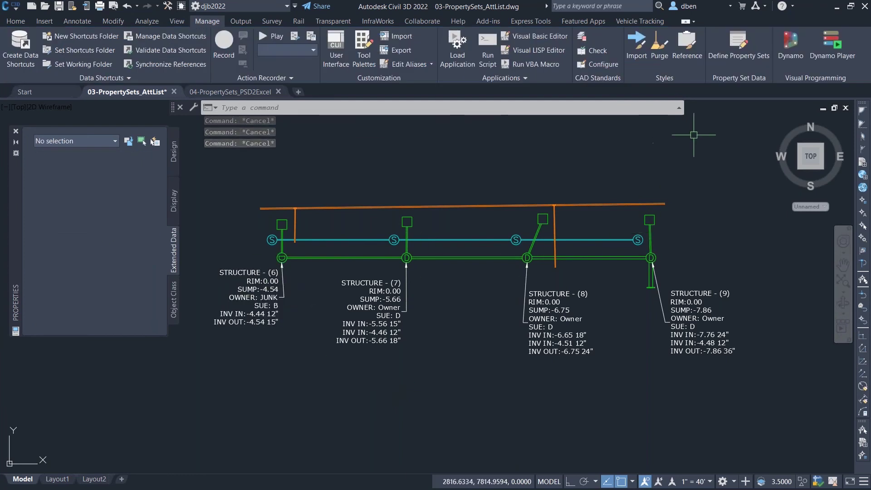
pyautogui.click(174, 92)
pyautogui.click(446, 279)
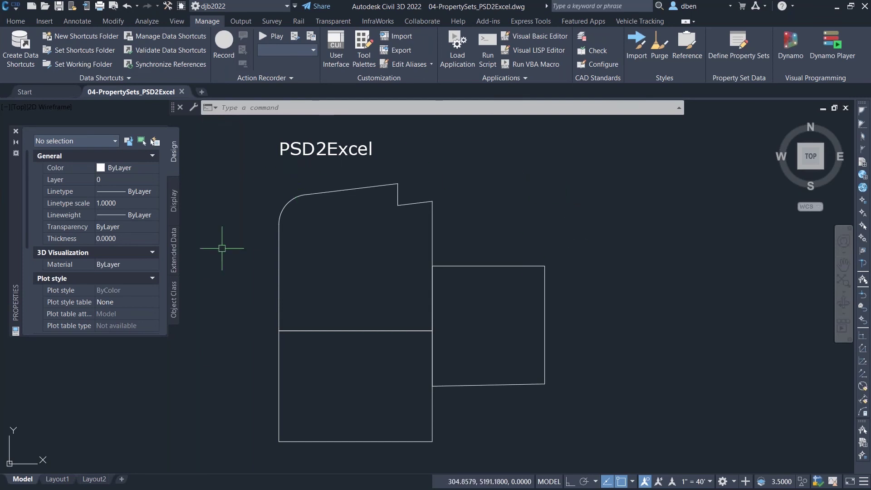
# Examine the extended data of the upper parcel polyline, including its Parcel2Excel property set, and deselect it
pyautogui.click(278, 252)
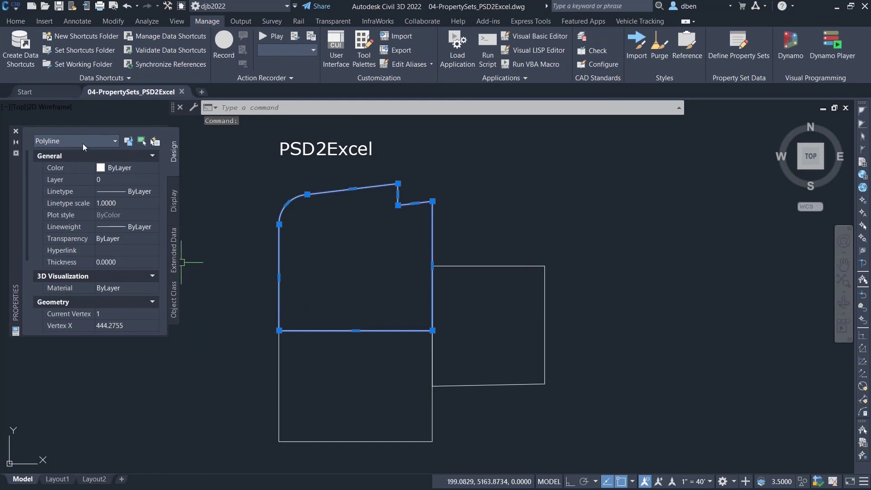
pyautogui.click(174, 252)
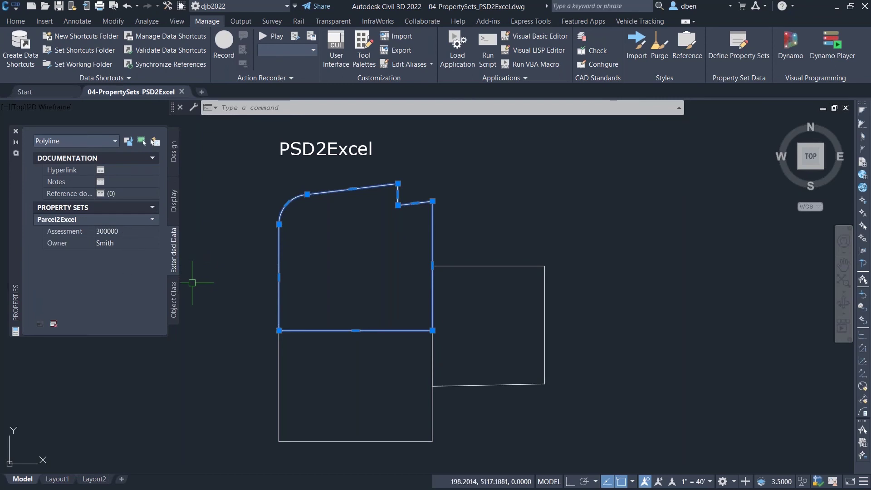
pyautogui.press('Escape')
pyautogui.scroll(-3, 358, 262)
pyautogui.moveTo(369, 262); pyautogui.dragTo(305, 258, button='middle')
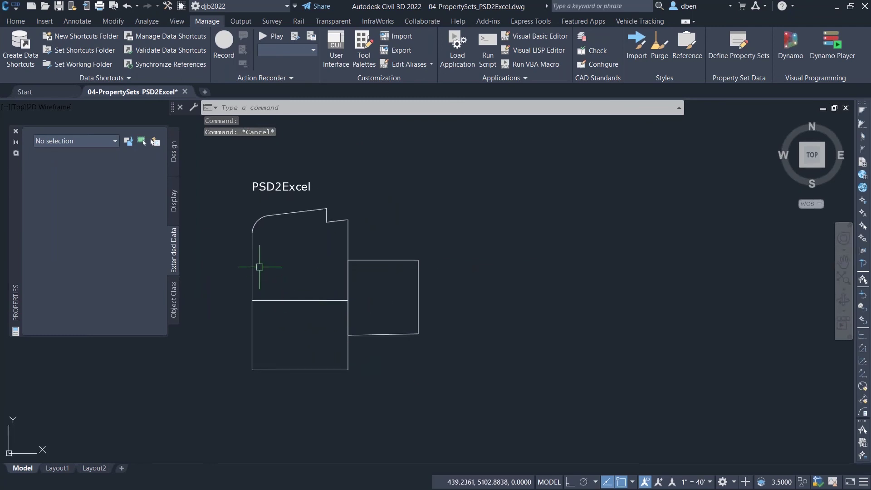
# Select the upper parcel polyline again, review the drawing's property set definitions, and leave them unchanged
pyautogui.click(251, 285)
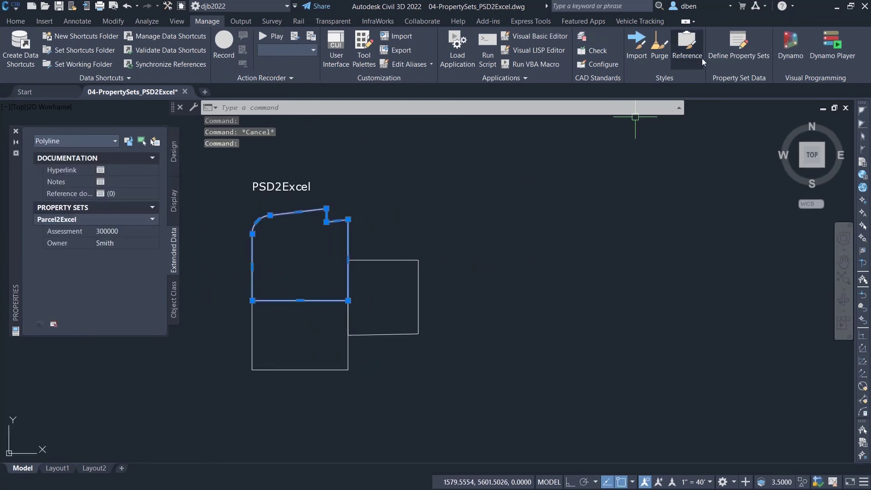
pyautogui.click(738, 44)
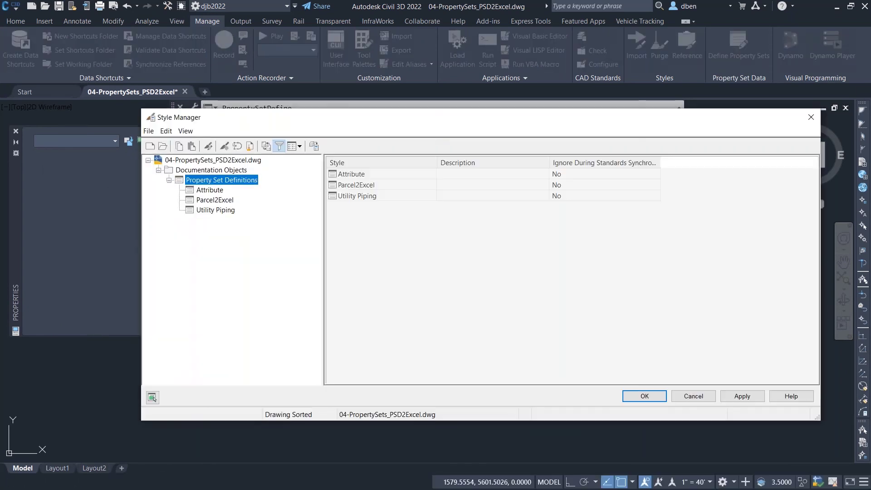
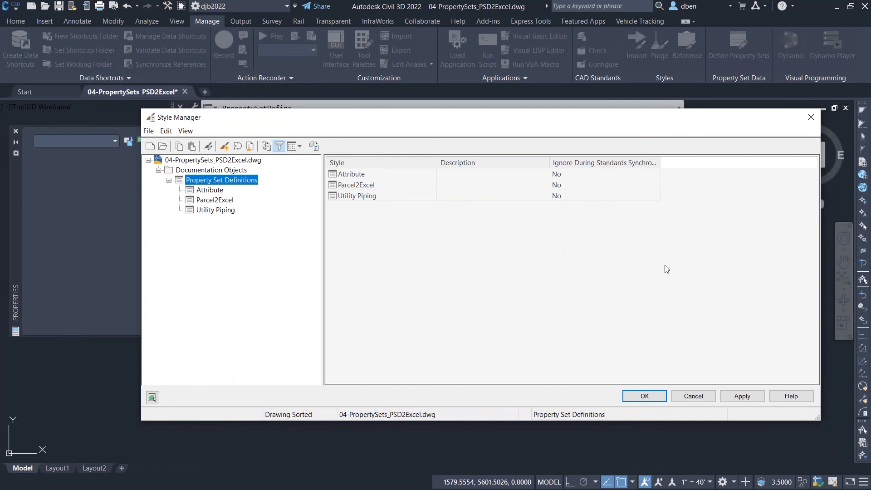
pyautogui.click(525, 272)
pyautogui.press('Escape')
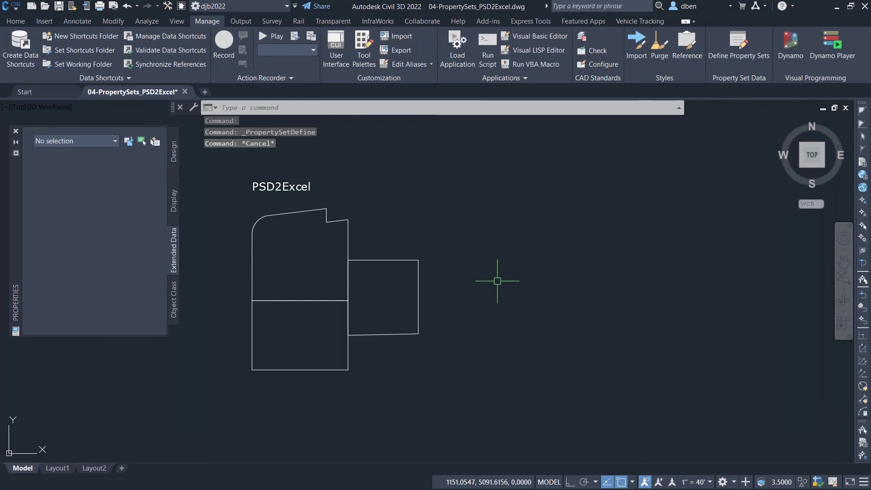
# Open the 03-PropertySets_AttList drawing and copy its Attribute property set definition
pyautogui.hotkey('ctrl', 'o')
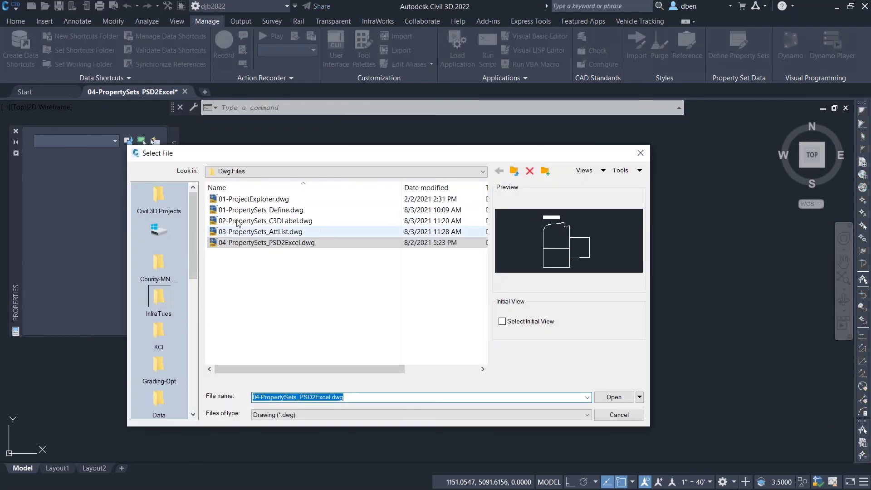
pyautogui.click(261, 231)
pyautogui.click(613, 397)
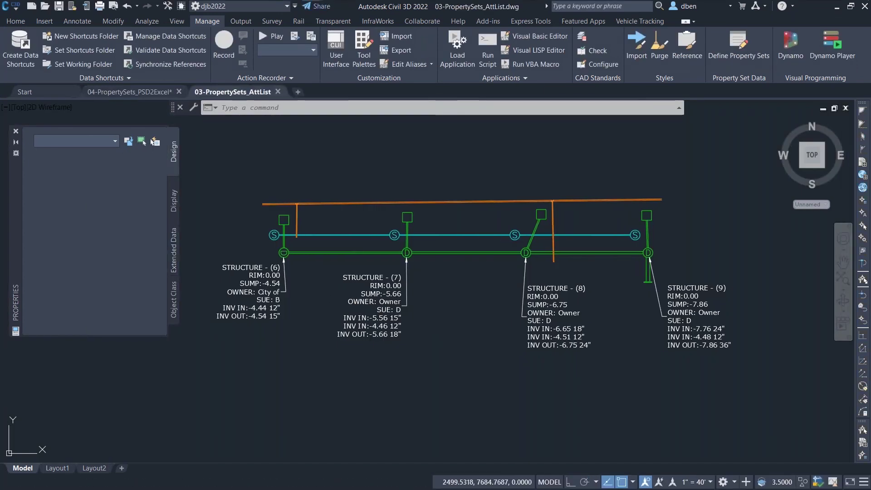
pyautogui.click(743, 44)
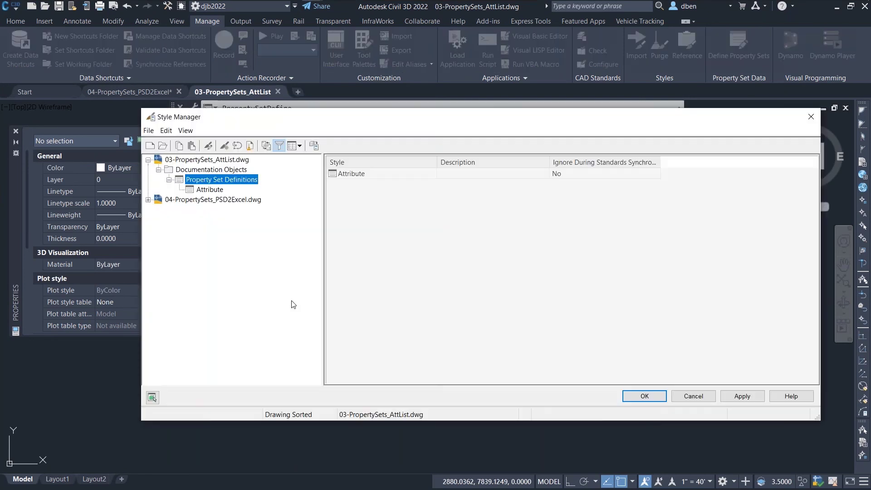
pyautogui.rightClick(204, 191)
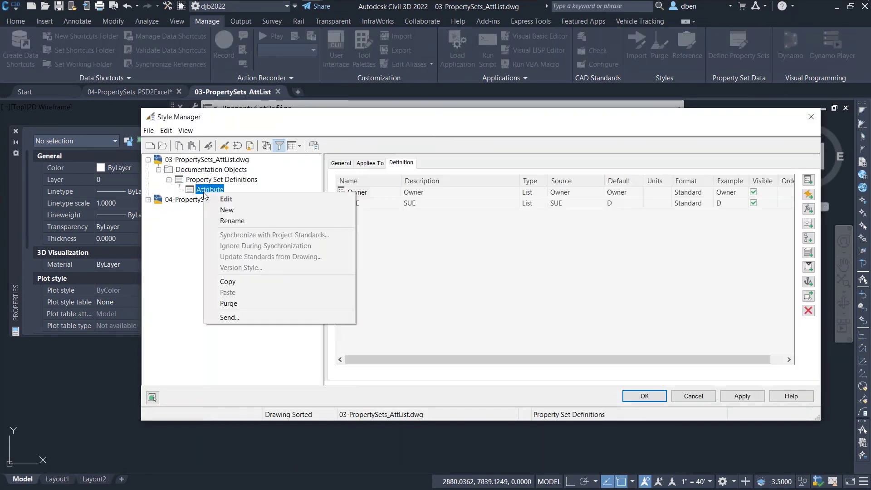
pyautogui.click(227, 281)
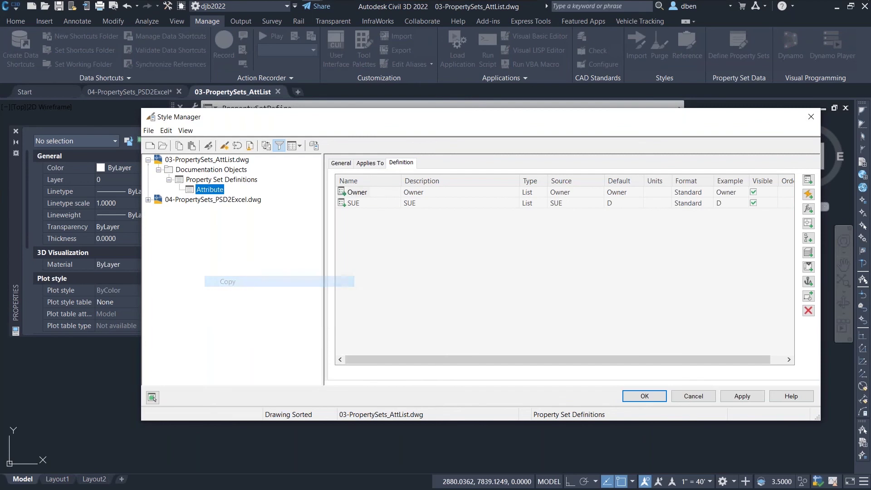
pyautogui.click(647, 396)
# Paste the copied definition into the property set definitions of 04-PropertySets_PSD2Excel, resolving the duplicate with Rename To Unique
pyautogui.click(131, 92)
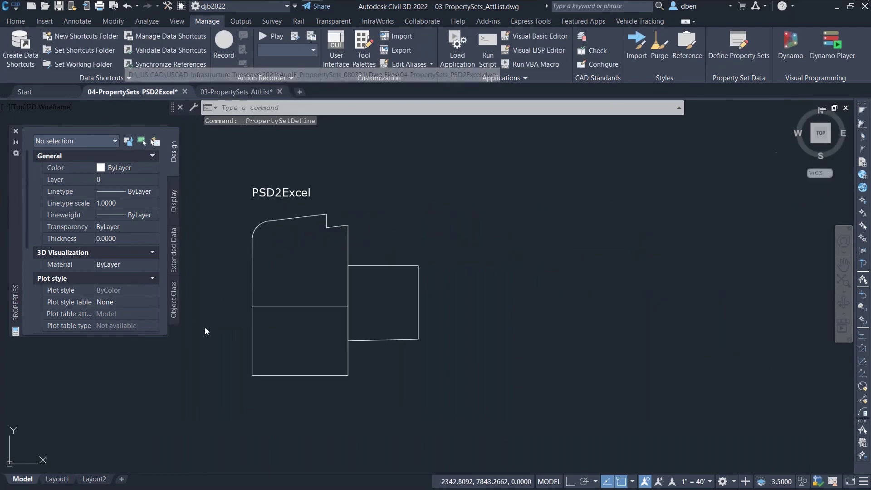
pyautogui.click(734, 42)
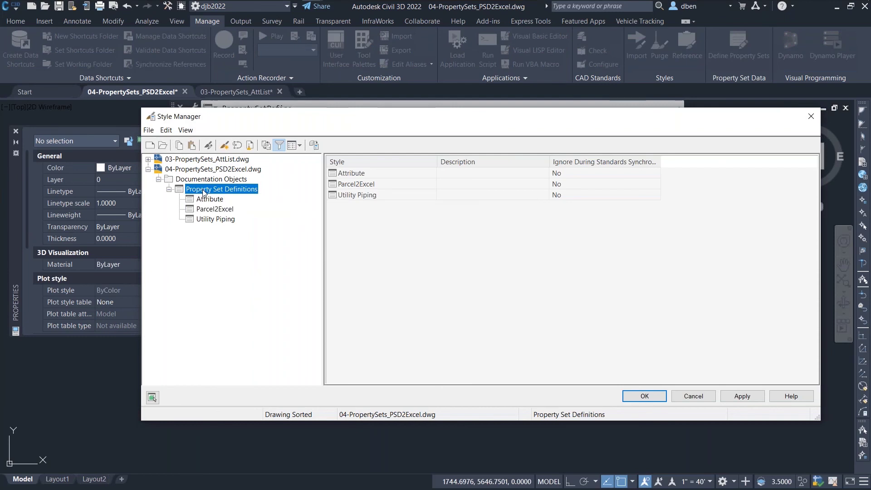
pyautogui.rightClick(205, 191)
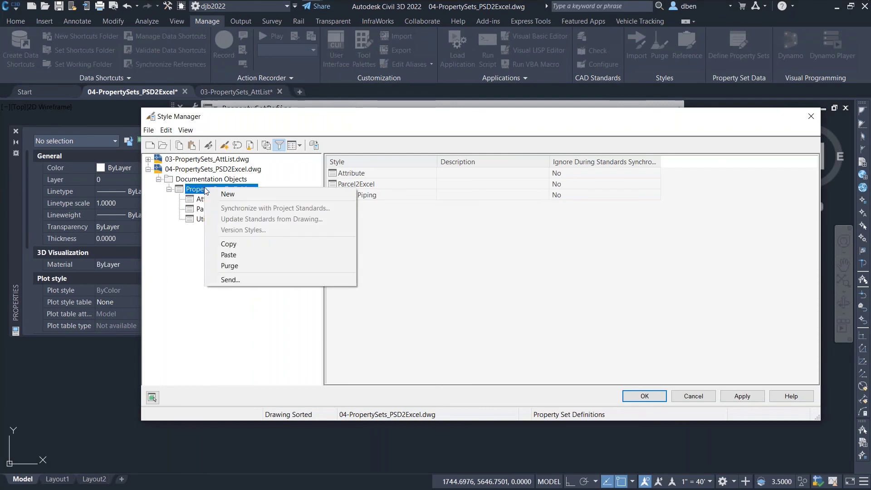
pyautogui.click(238, 255)
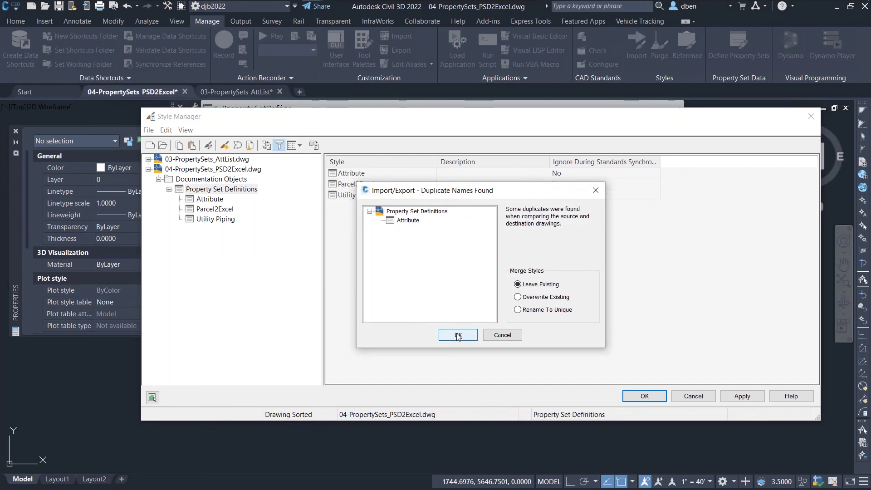
pyautogui.click(518, 309)
pyautogui.click(457, 338)
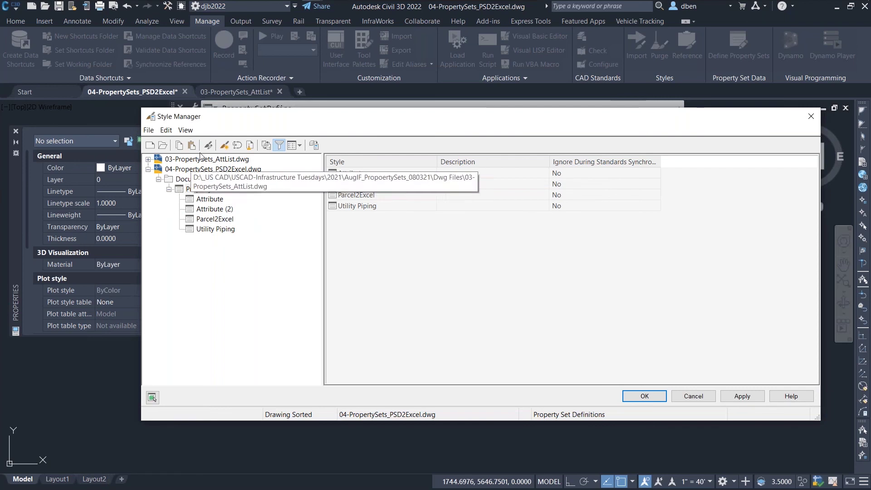
# Remove the style type filter and examine the list definitions and the pasted Attribute (2) definition
pyautogui.click(279, 144)
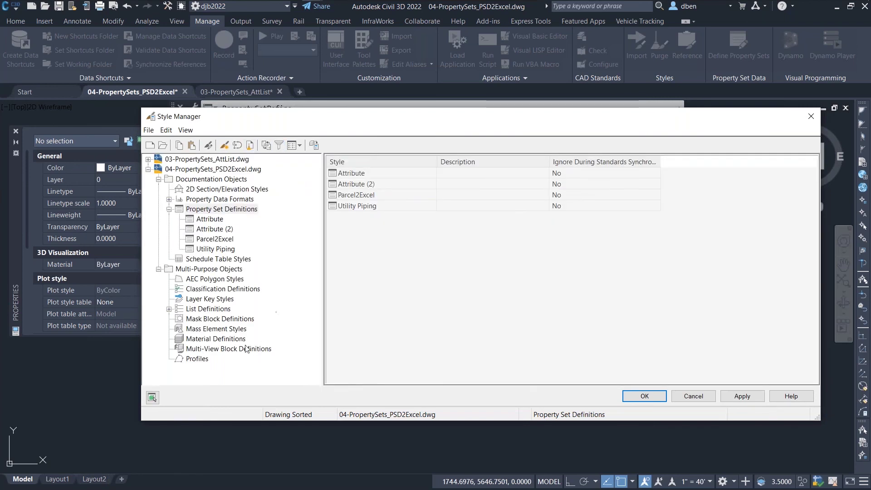
pyautogui.click(168, 308)
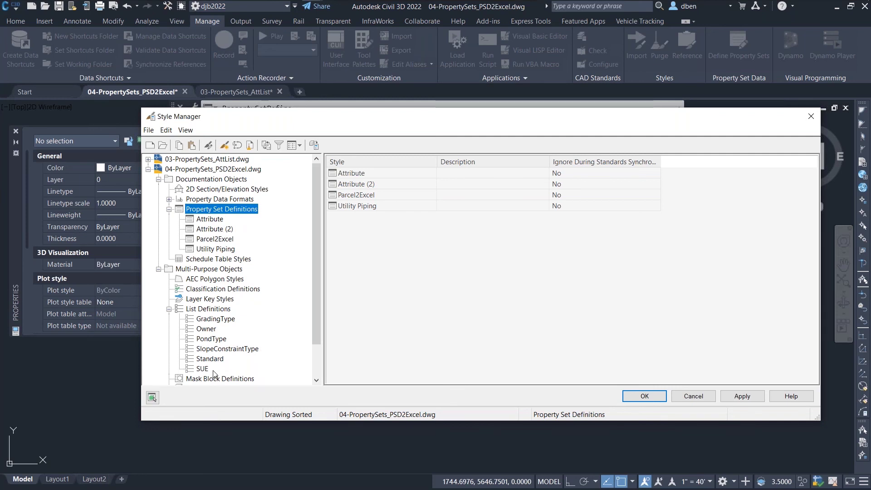
pyautogui.click(221, 229)
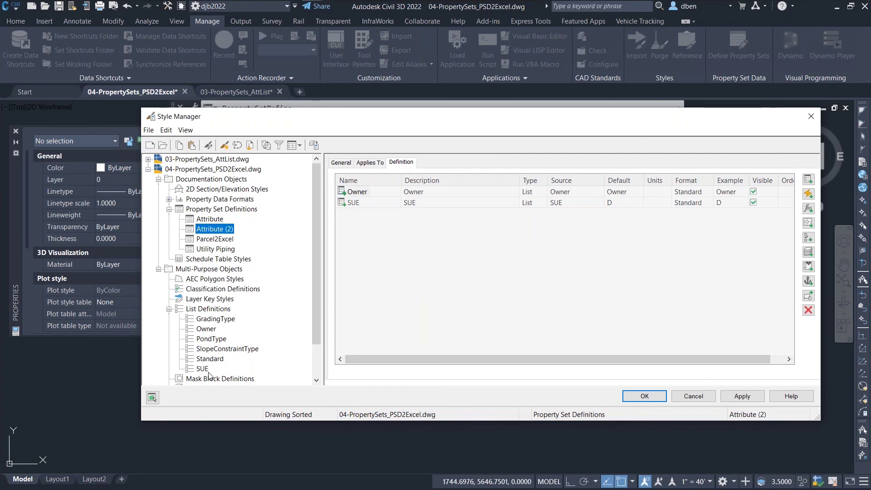
pyautogui.click(208, 220)
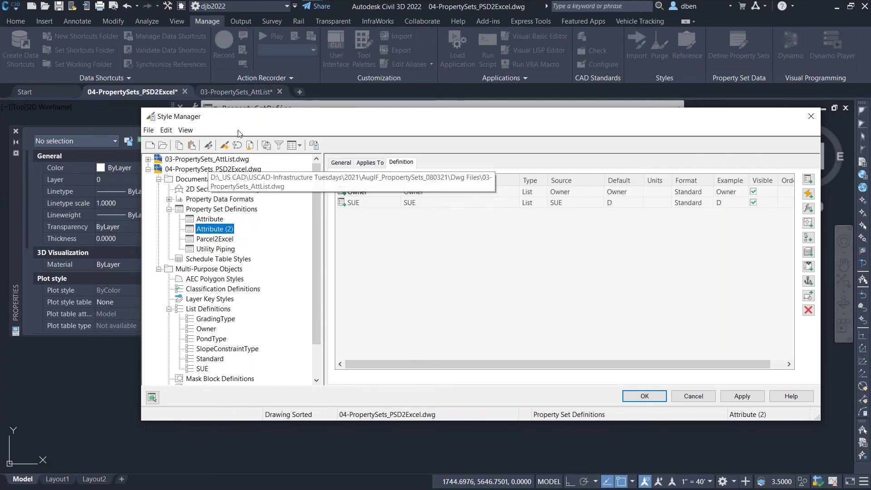
pyautogui.moveTo(261, 127); pyautogui.dragTo(206, 141)
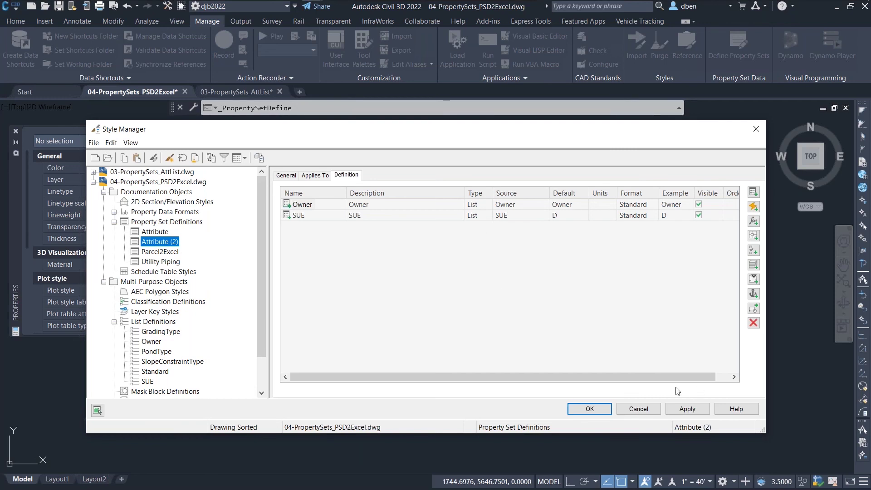
# Discard the pasted property set definition and close the 03-PropertySets_AttList drawing without saving
pyautogui.click(650, 410)
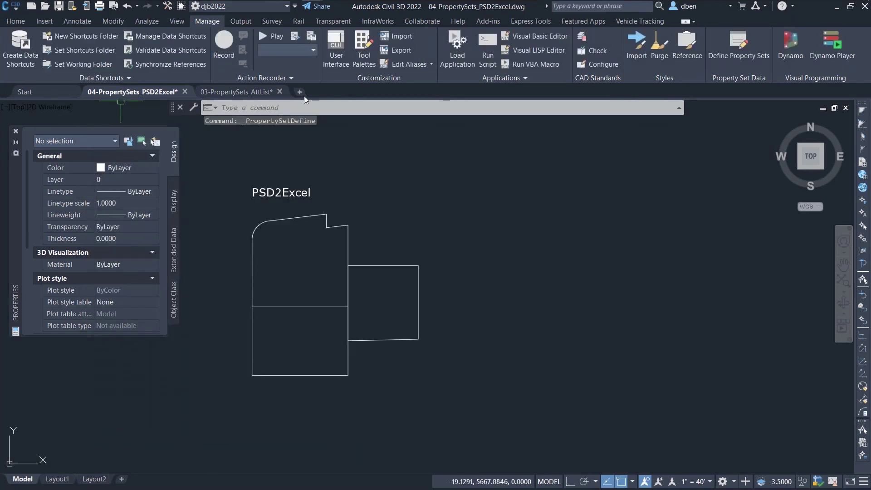
pyautogui.click(236, 91)
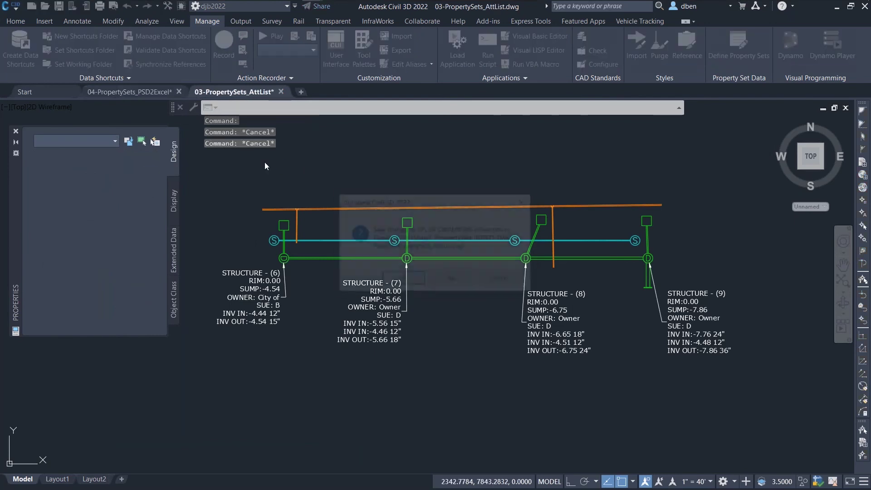
pyautogui.click(454, 280)
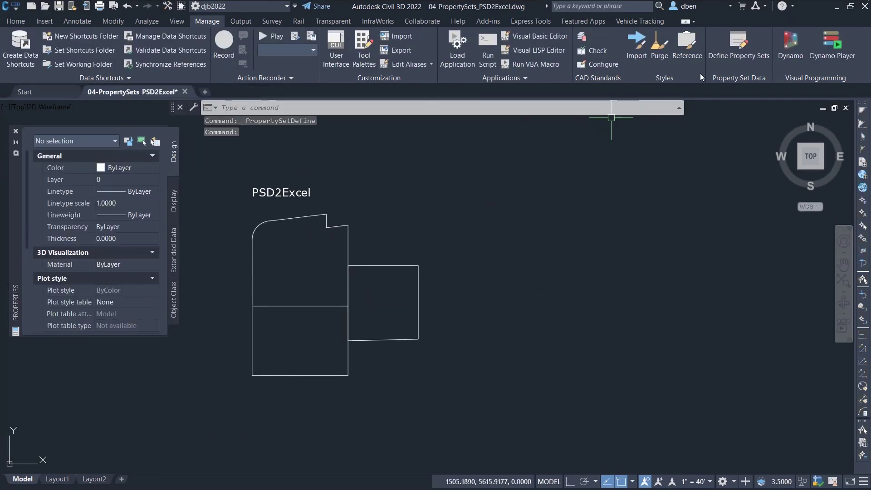
# Check the property set definitions in the PSD2Excel drawing and examine the properties of Parcel2Excel without changing anything
pyautogui.click(739, 45)
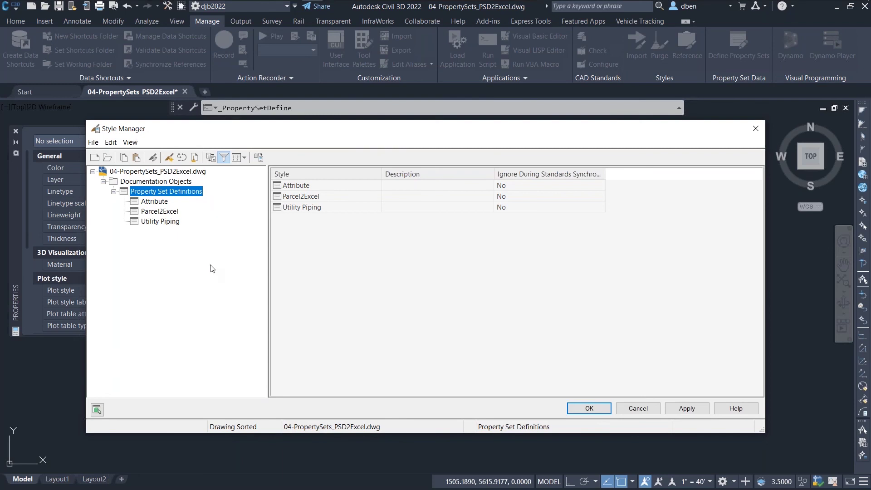
pyautogui.click(651, 409)
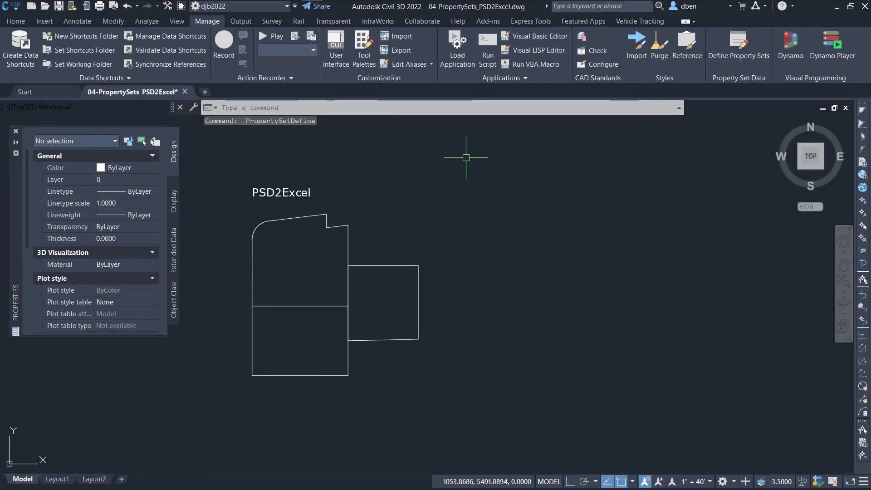
pyautogui.click(745, 44)
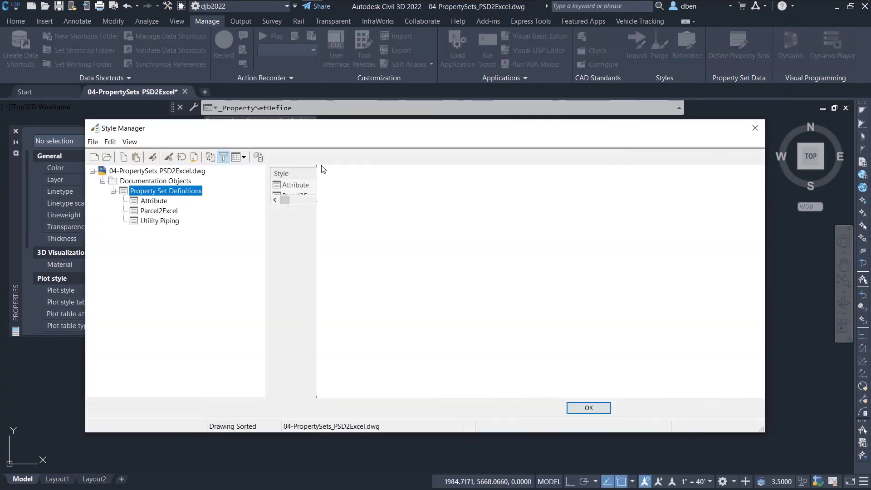
pyautogui.click(164, 210)
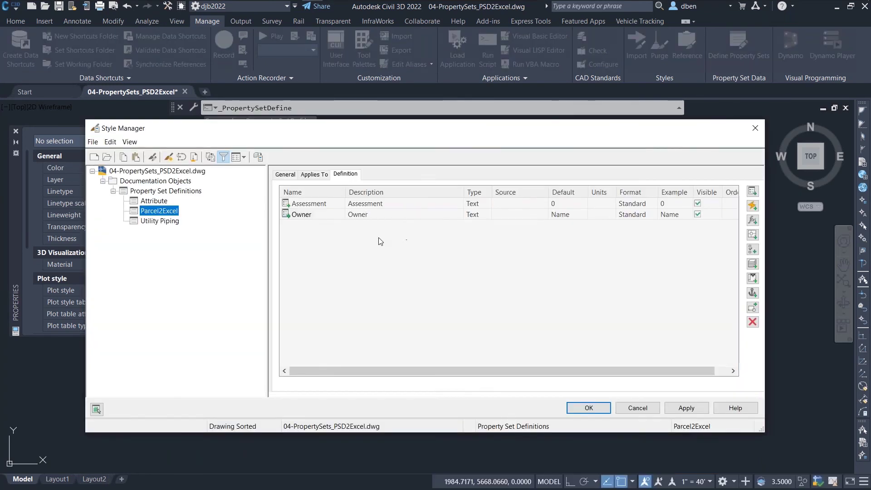
pyautogui.click(628, 409)
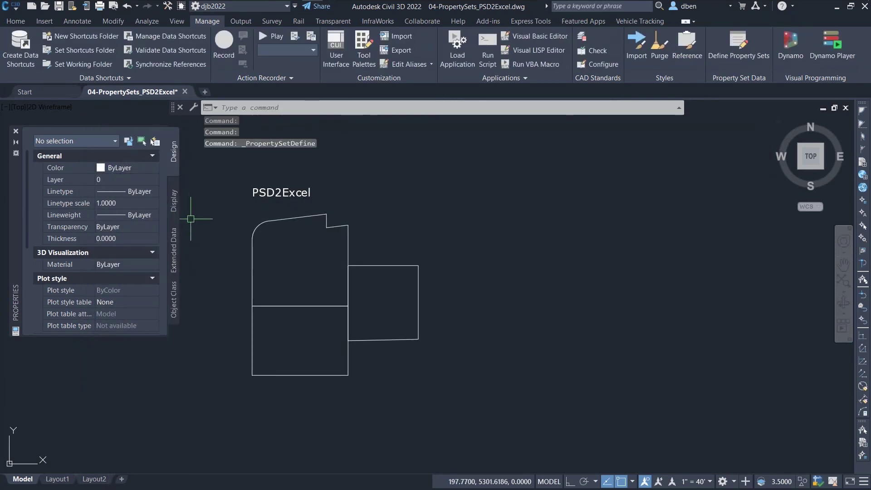
# Create a schedule table style named PSD2Excel, with the Style Manager showing all style types
pyautogui.moveTo(274, 284); pyautogui.dragTo(315, 270, button='middle')
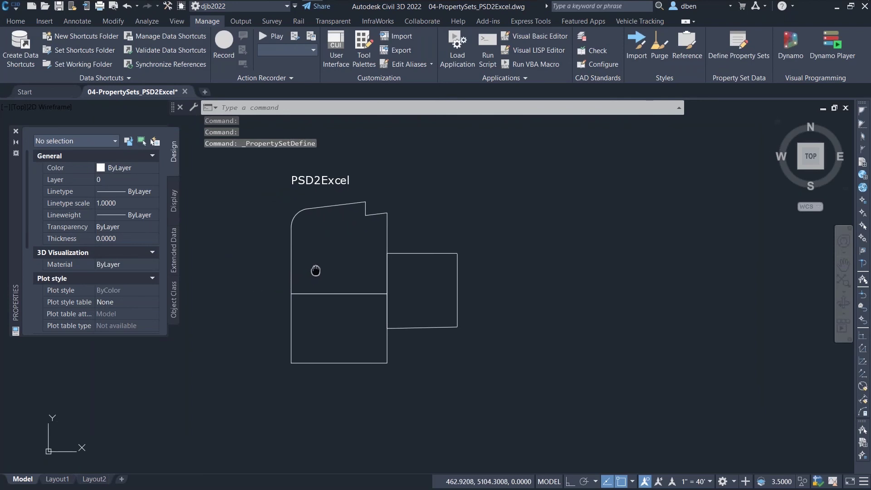
pyautogui.scroll(-2, 316, 268)
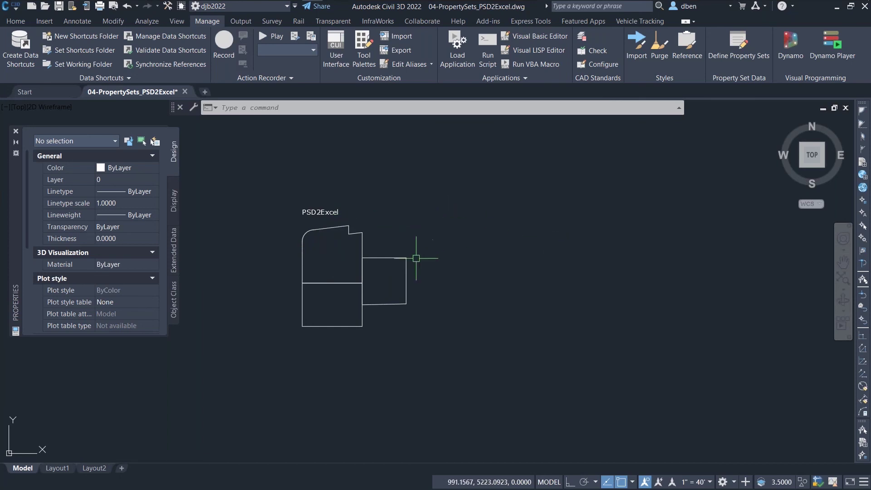
pyautogui.write('schedul')
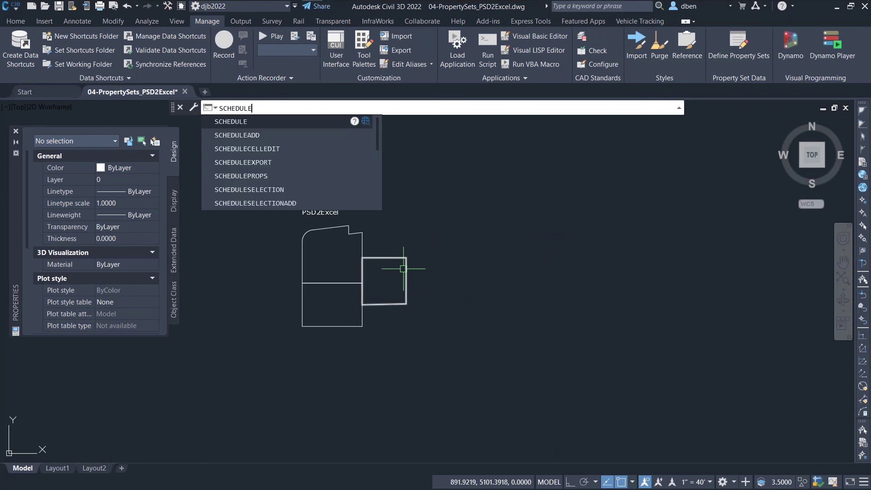
pyautogui.press('Return')
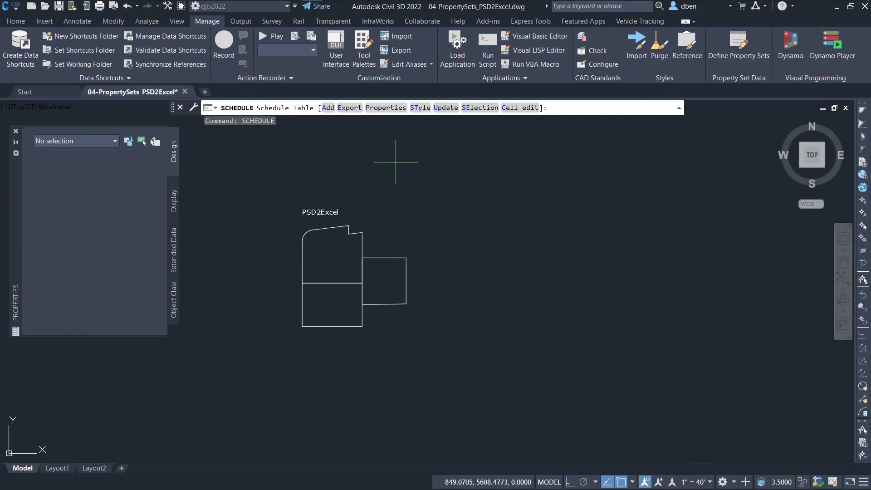
pyautogui.click(420, 107)
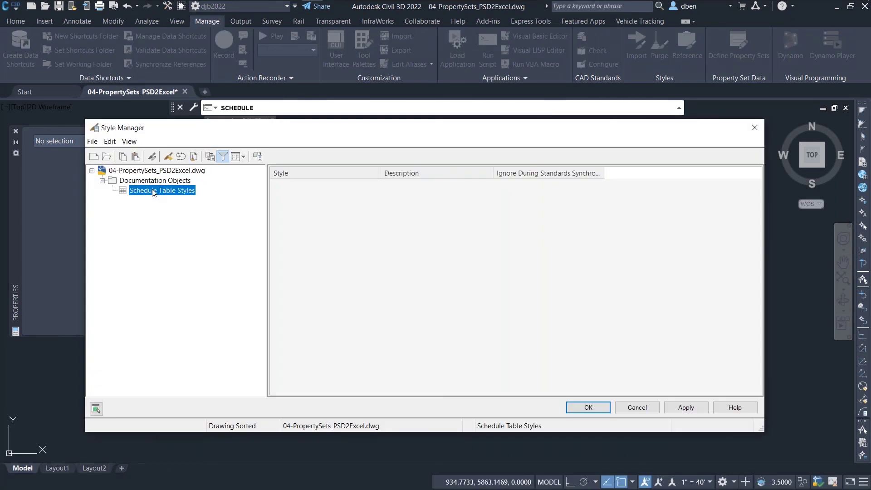
pyautogui.click(224, 157)
pyautogui.rightClick(151, 223)
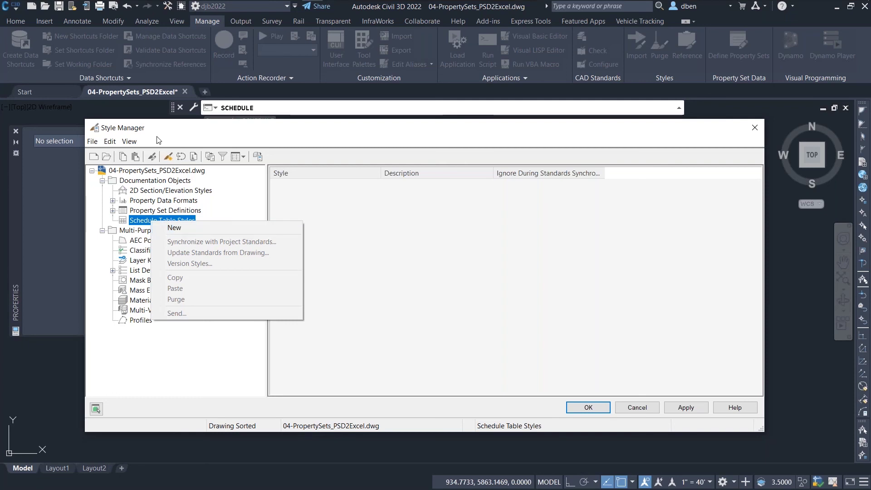
pyautogui.click(189, 227)
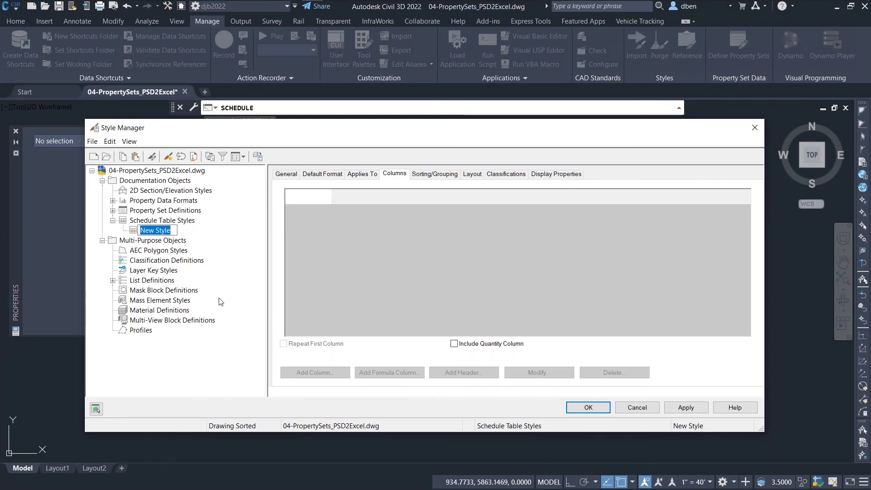
pyautogui.write('P')
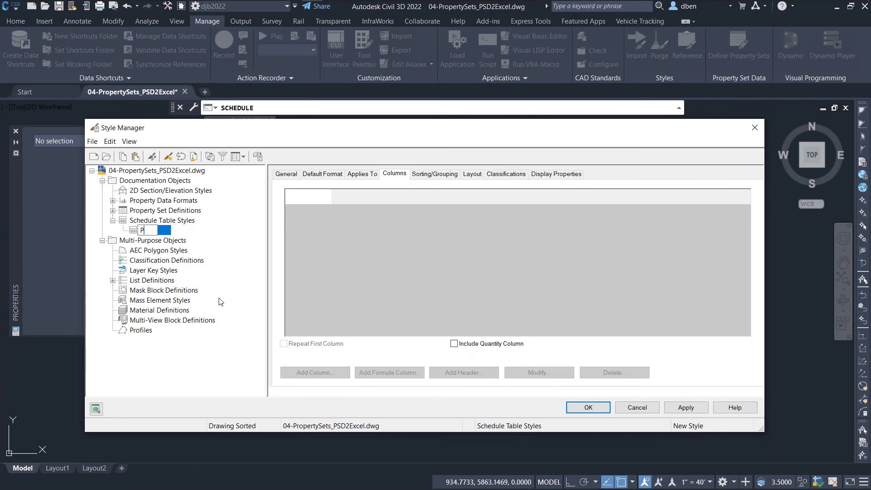
pyautogui.write('SD2Excel')
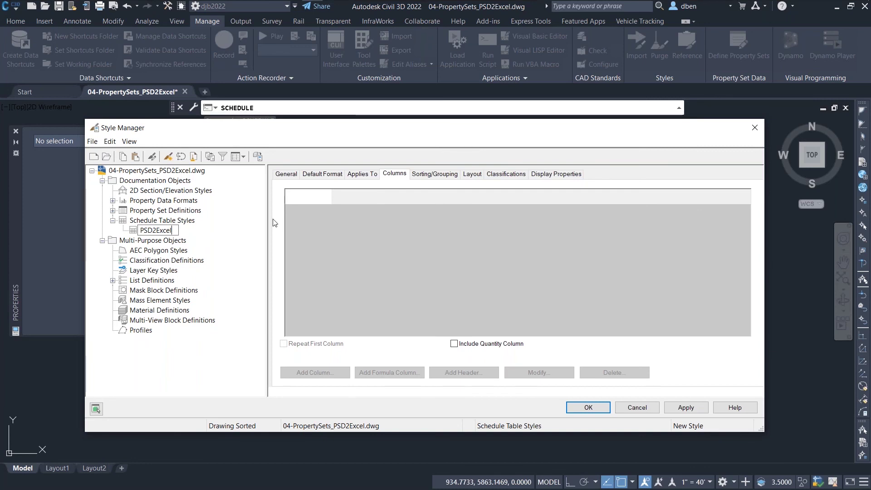
# Make the PSD2Excel schedule table style apply to Polyline objects
pyautogui.click(363, 176)
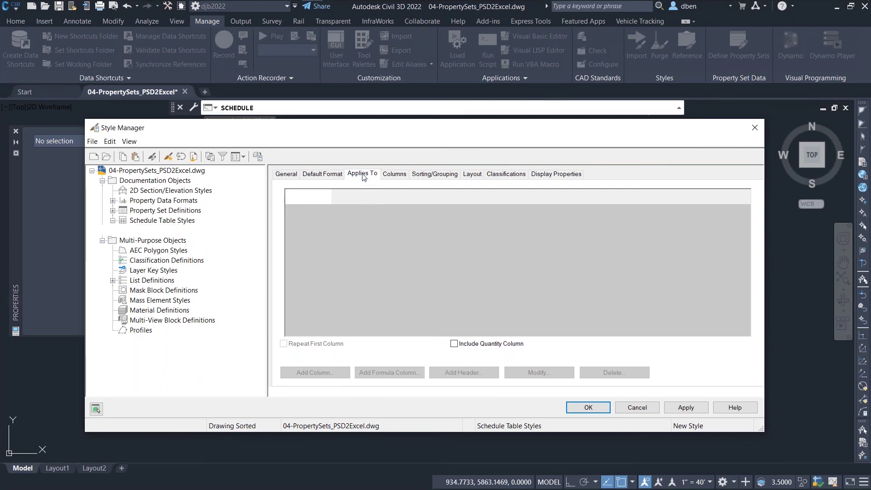
pyautogui.click(521, 295)
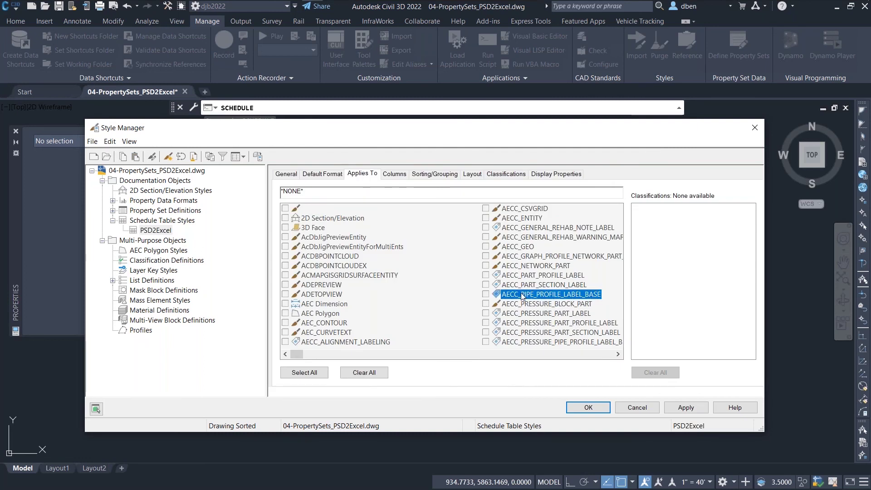
pyautogui.write('point')
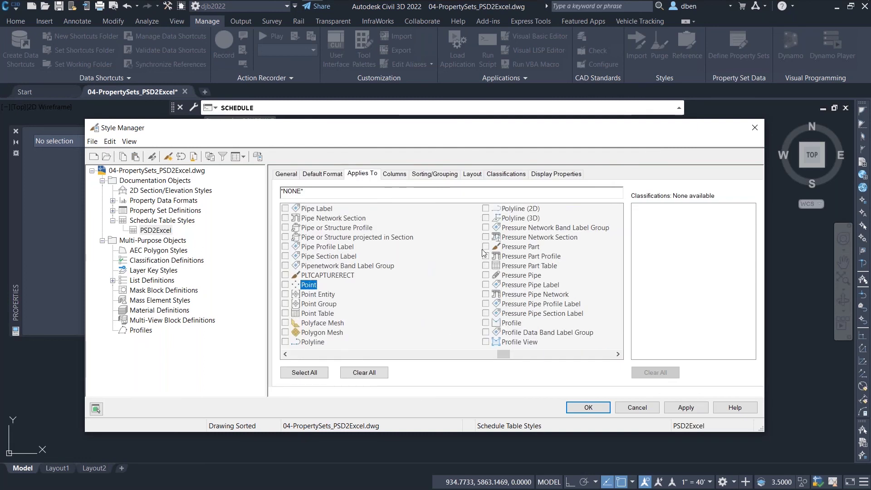
pyautogui.click(286, 342)
# Add the Owner and Assessment columns from the Parcel2Excel property set to the table style, then save it and end the schedule command
pyautogui.click(395, 174)
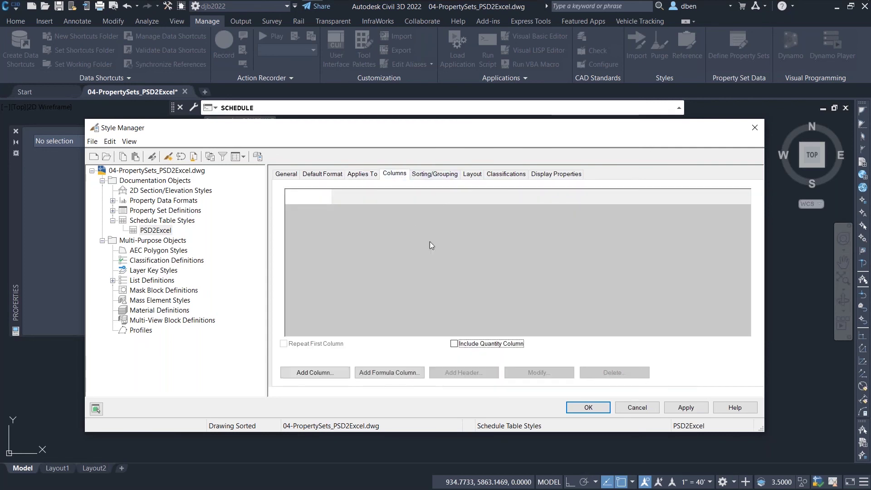
pyautogui.click(313, 373)
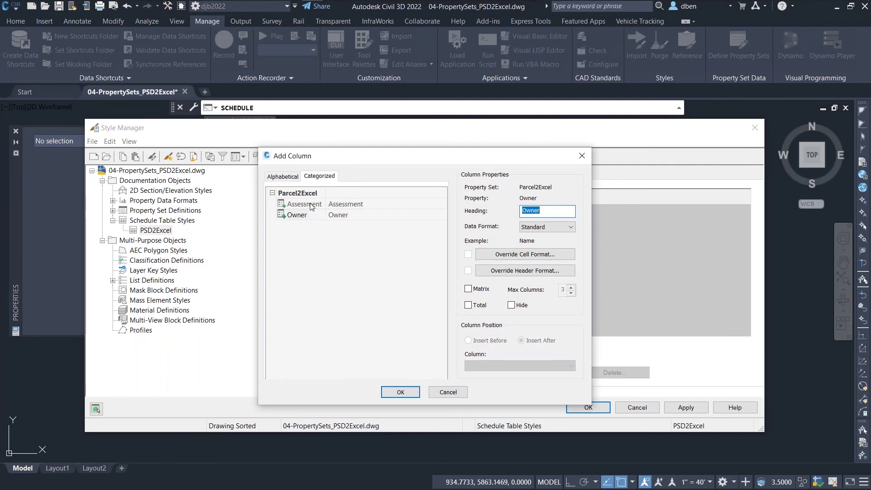
pyautogui.click(297, 215)
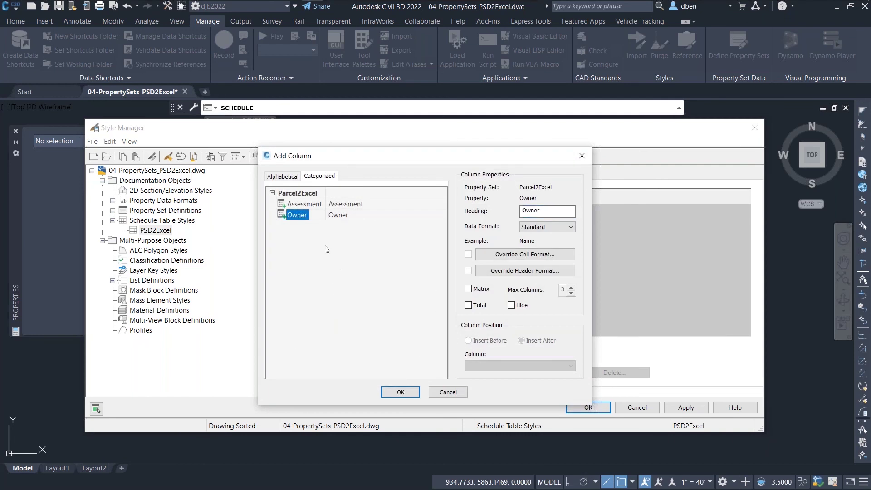
pyautogui.click(394, 393)
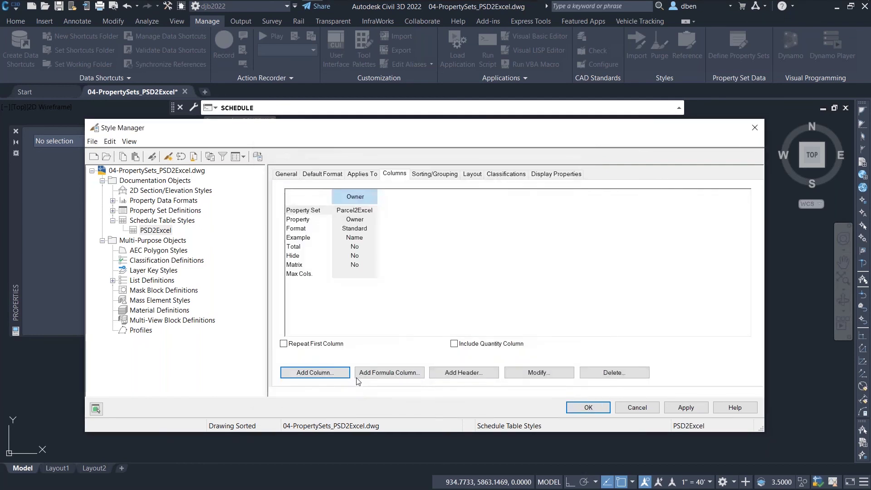
pyautogui.click(317, 373)
pyautogui.click(302, 205)
pyautogui.click(397, 393)
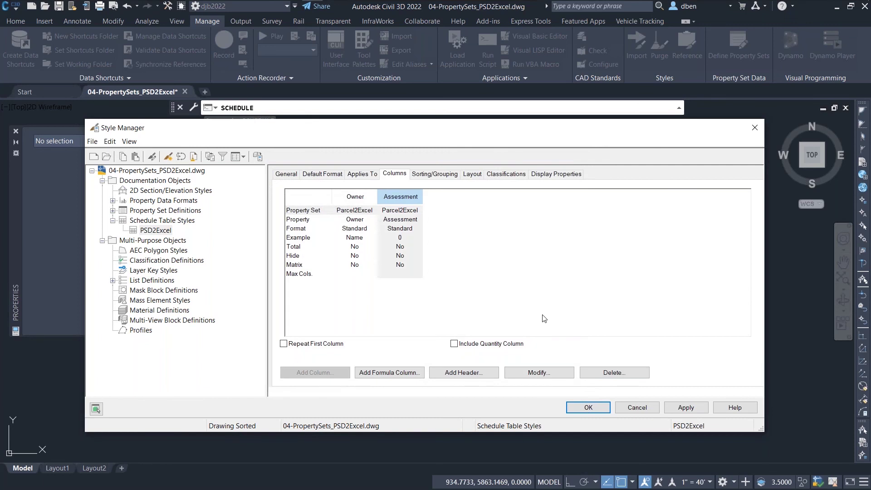
pyautogui.click(589, 407)
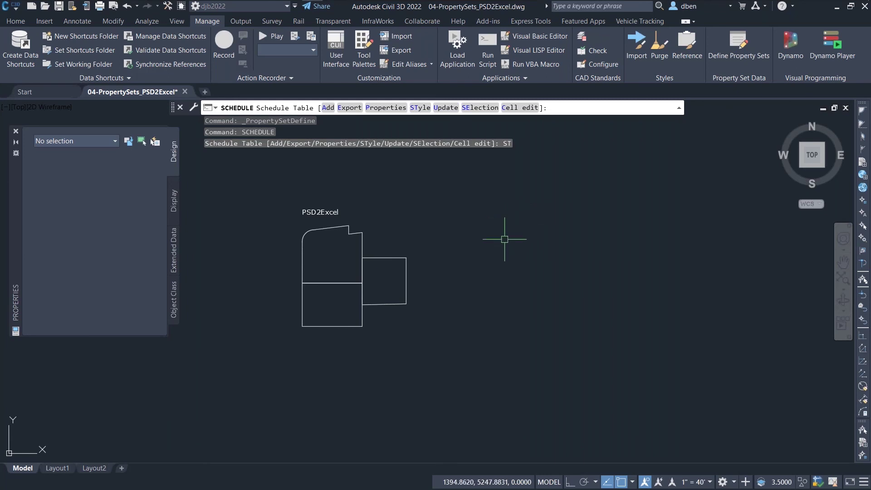
pyautogui.press('Return')
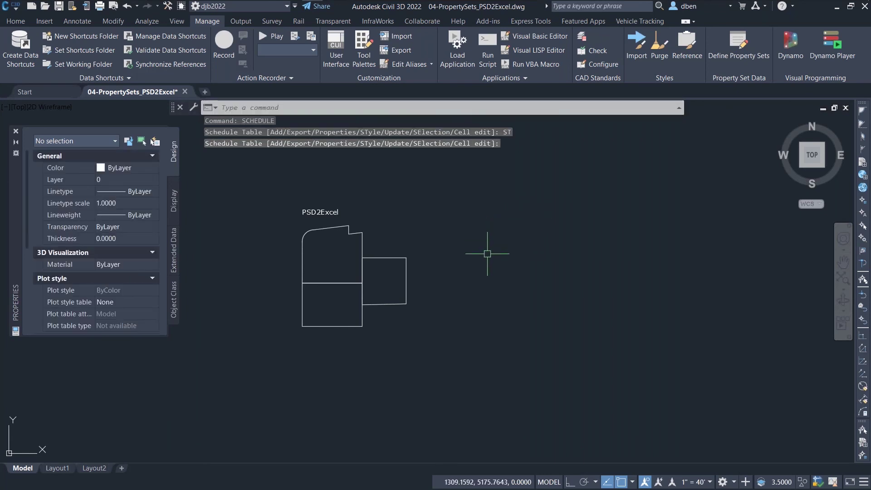
# Try to add a schedule table with the SCHEDULEADD command
pyautogui.write('SCH')
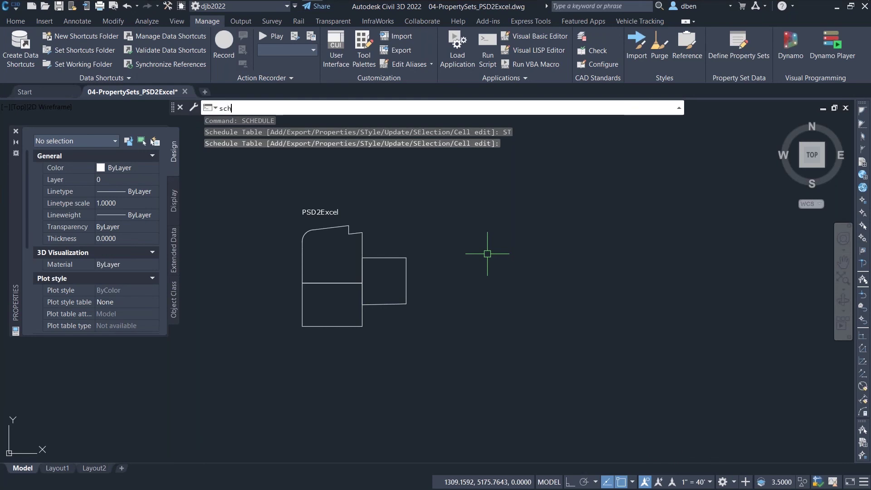
pyautogui.write('EDULEAs')
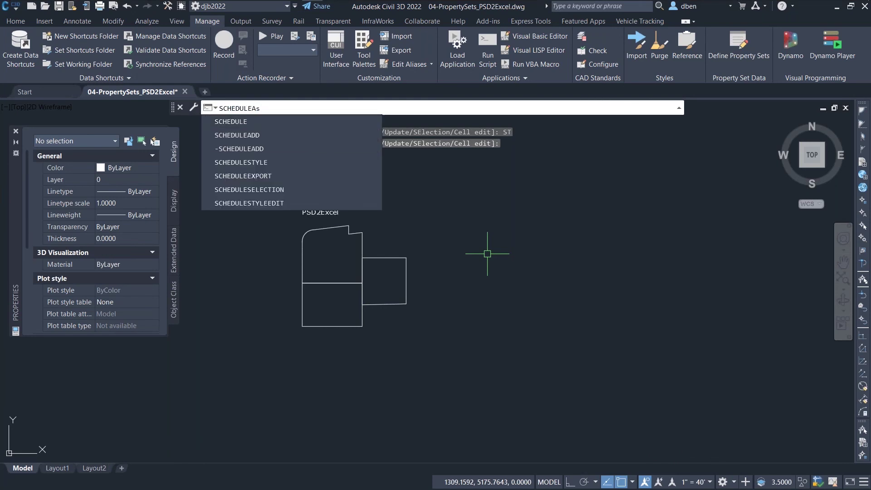
pyautogui.press('BackSpace')
pyautogui.write('DD')
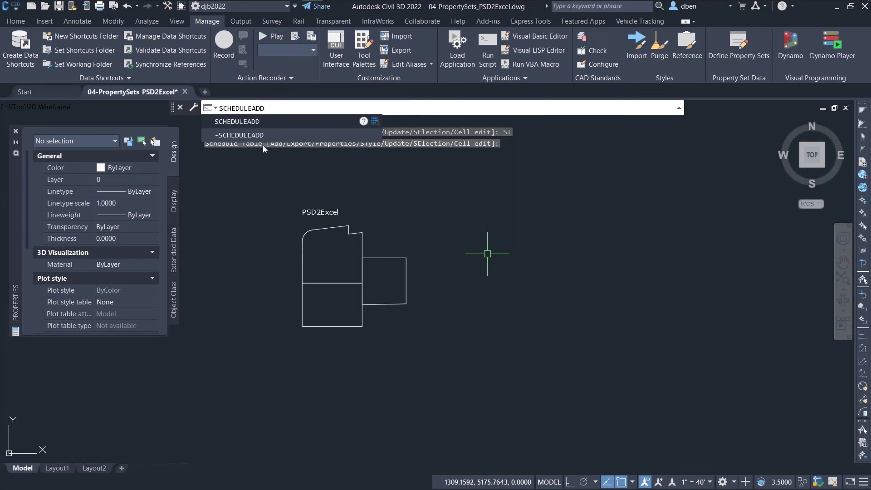
pyautogui.press('Down')
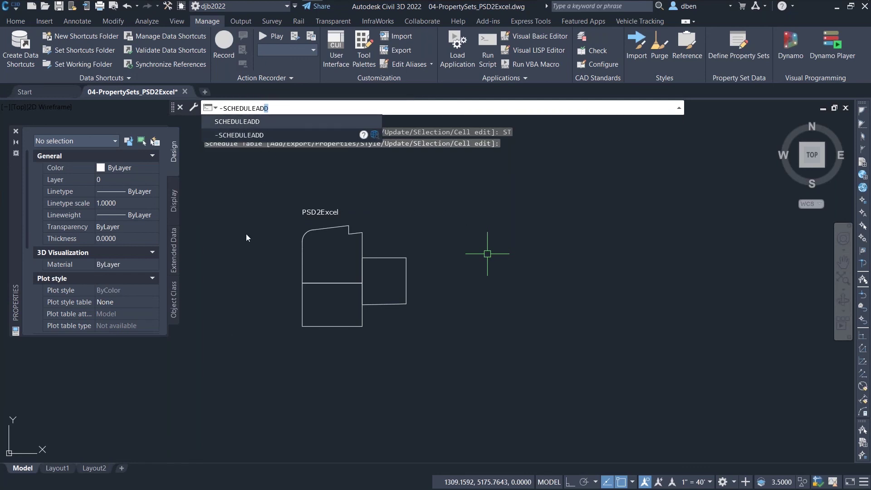
pyautogui.click(239, 120)
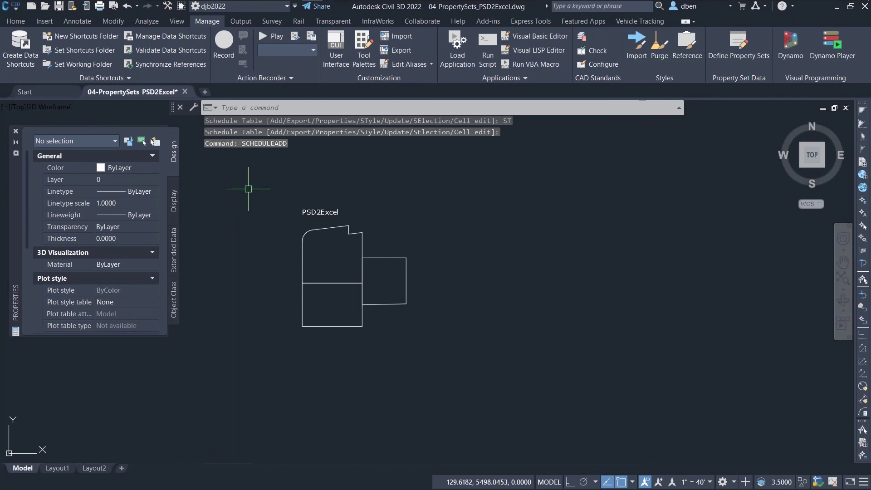
# Start -SCHEDULEADD with style PSD2Excel, layer wildcard *, no xref or block scanning, no automatic adding of new objects, and automatic update on
pyautogui.write('sc')
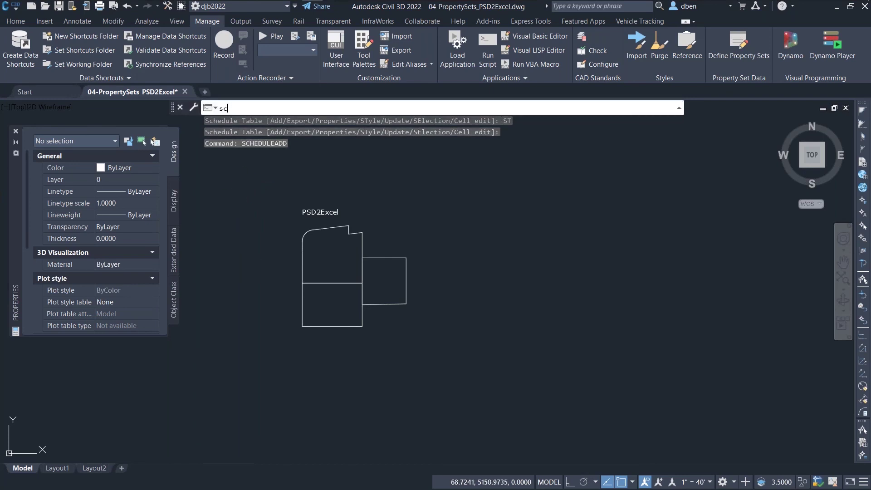
pyautogui.write('heduleadd')
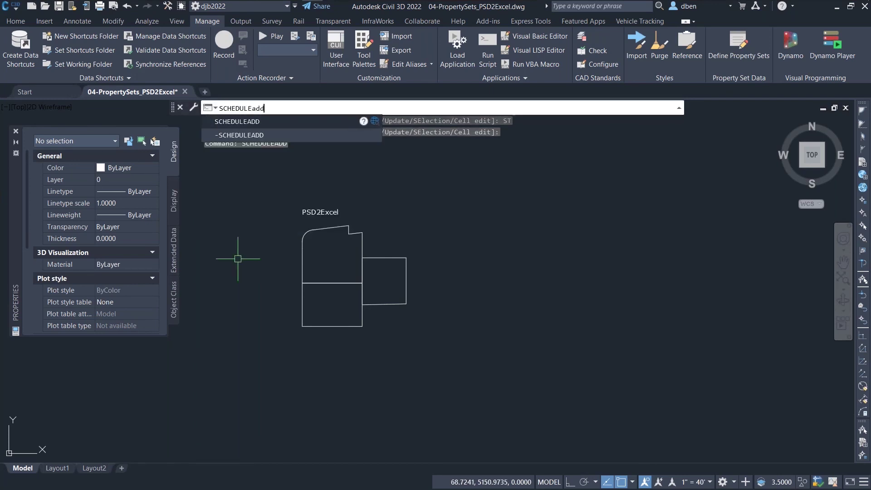
pyautogui.click(228, 140)
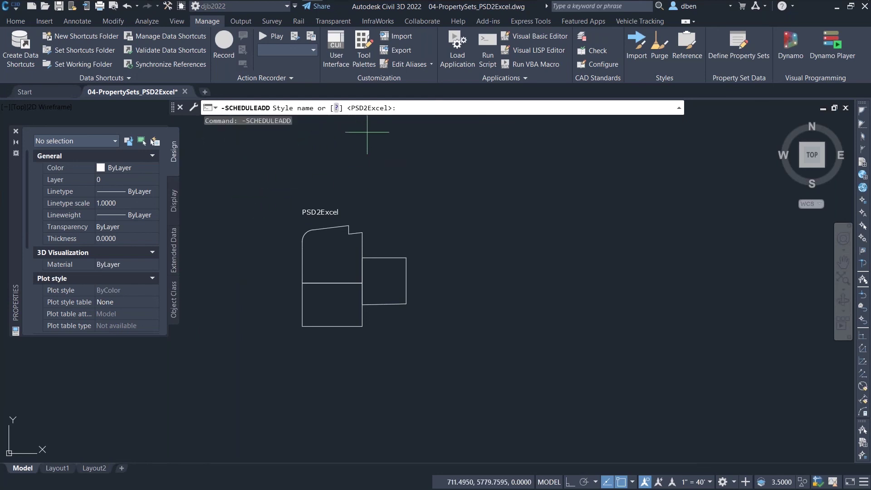
pyautogui.press('Return')
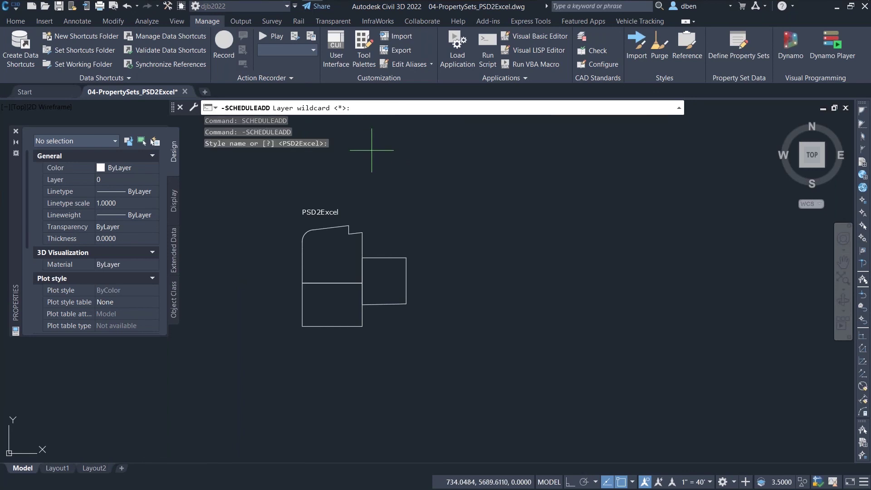
pyautogui.press('Return')
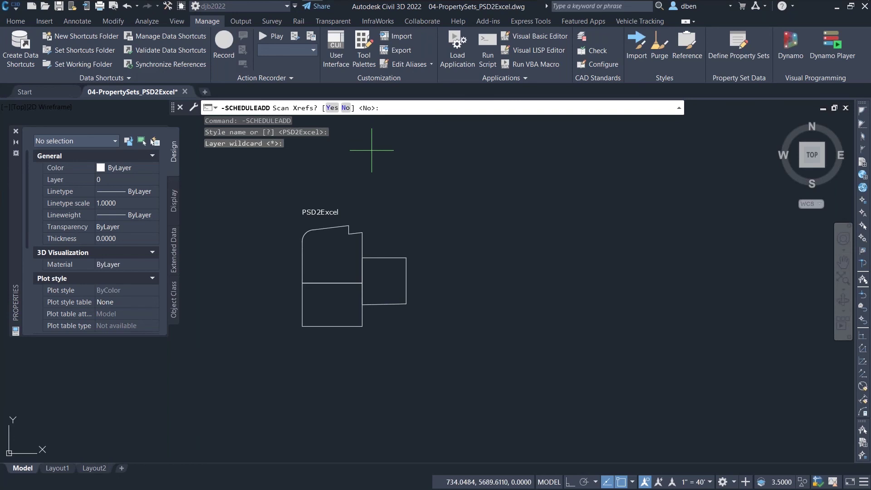
pyautogui.press('Return')
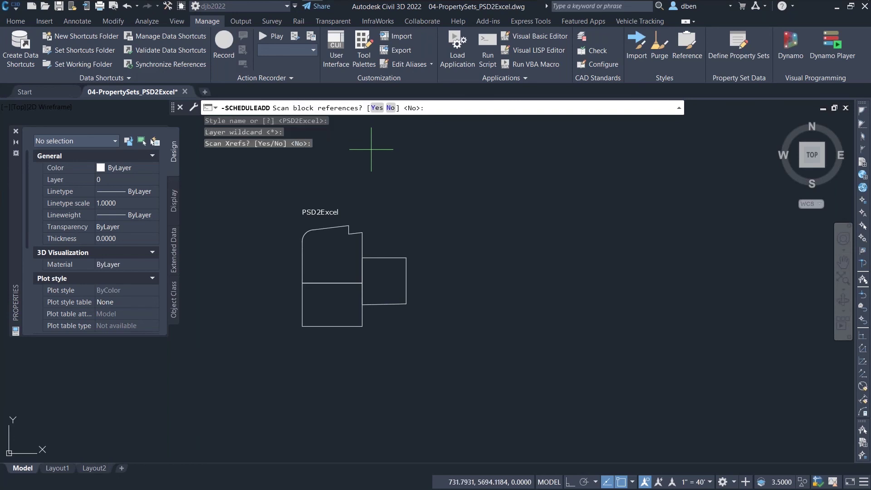
pyautogui.press('Return')
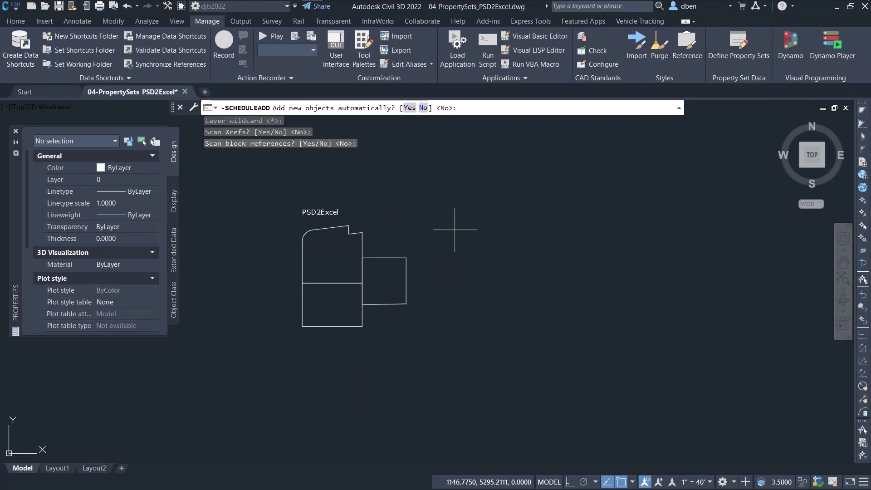
pyautogui.press('Return')
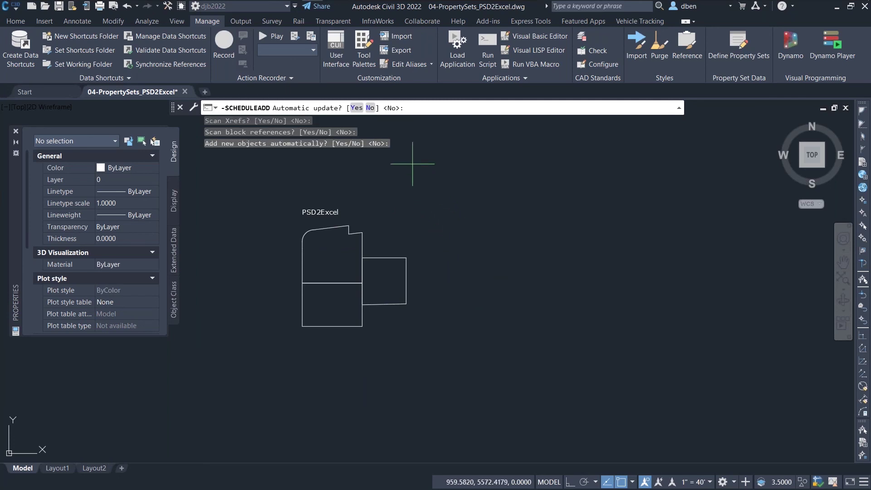
pyautogui.click(357, 109)
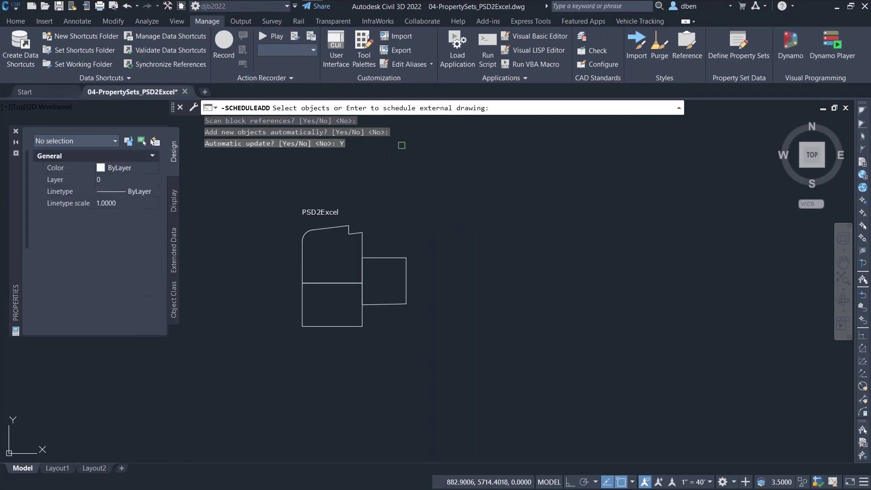
# Schedule the three parcel polylines and place the schedule table beside the upper-left parcel, above the right-hand one
pyautogui.click(334, 299)
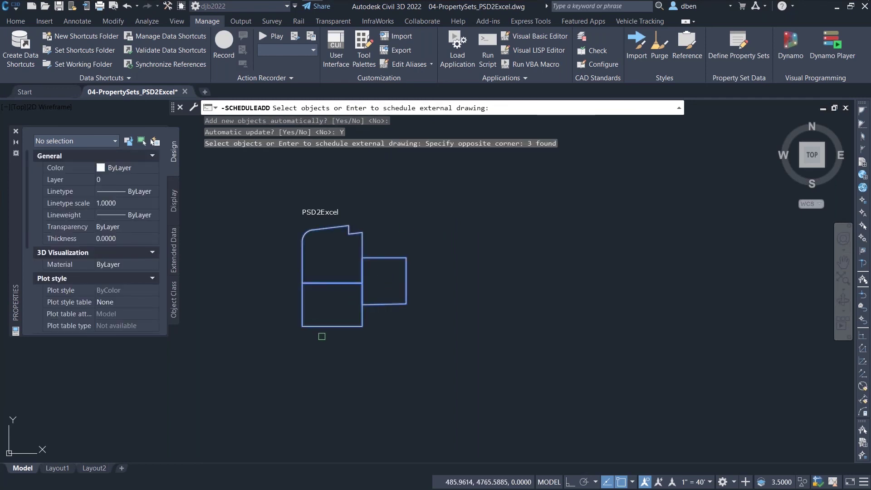
pyautogui.press('Return')
pyautogui.scroll(5, 398, 225)
pyautogui.scroll(3, 398, 225)
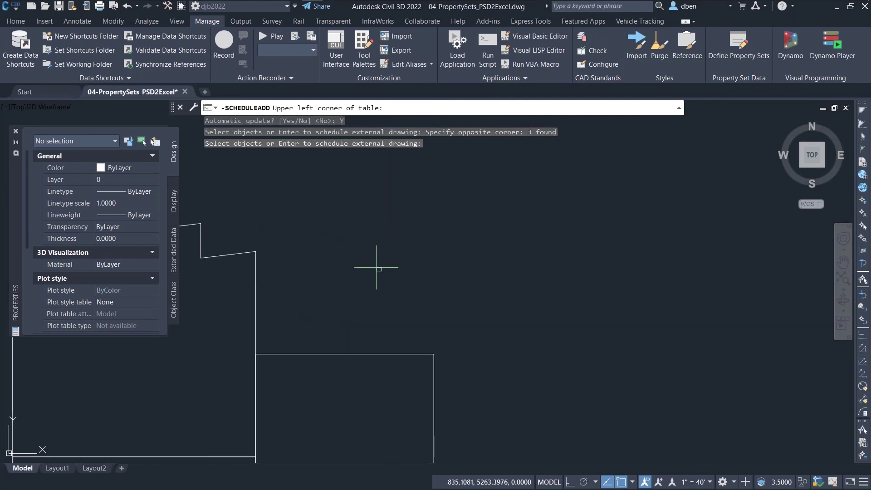
pyautogui.click(289, 221)
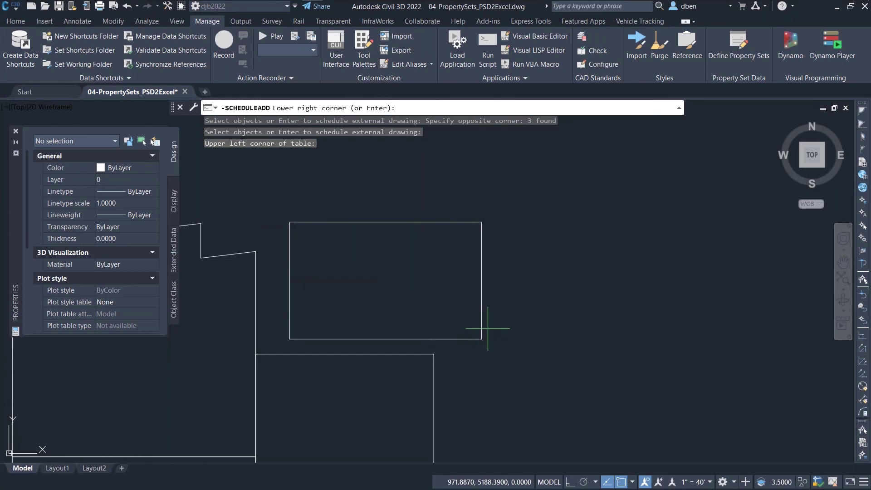
pyautogui.click(487, 350)
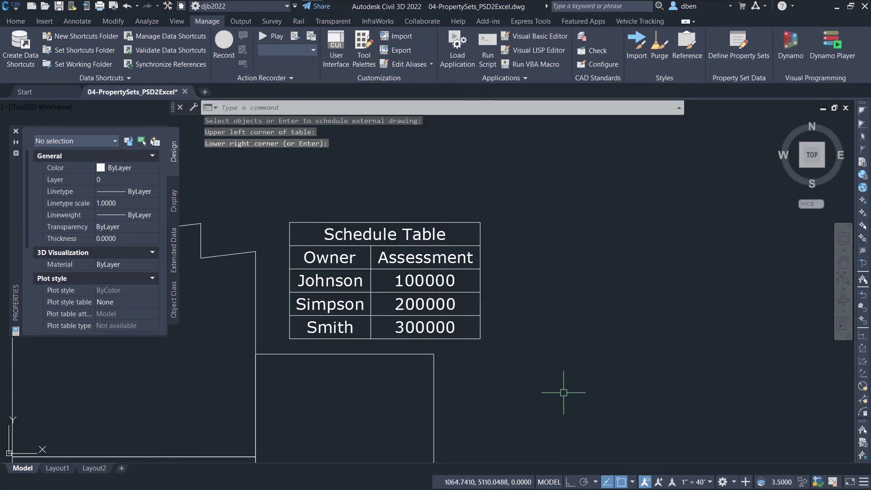
# Append ", Mr" to the Owner value in the upper-left parcel's Parcel2Excel property set
pyautogui.moveTo(232, 348); pyautogui.dragTo(232, 347, button='middle')
pyautogui.scroll(-5, 360, 305)
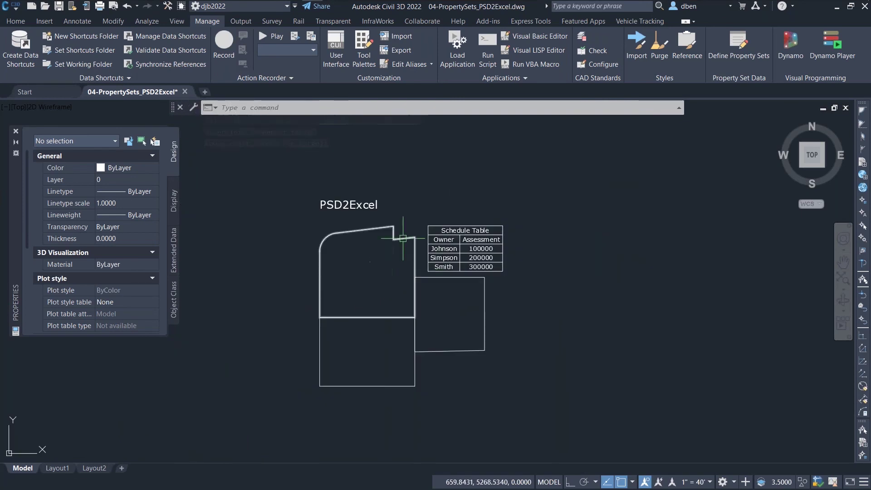
pyautogui.click(320, 250)
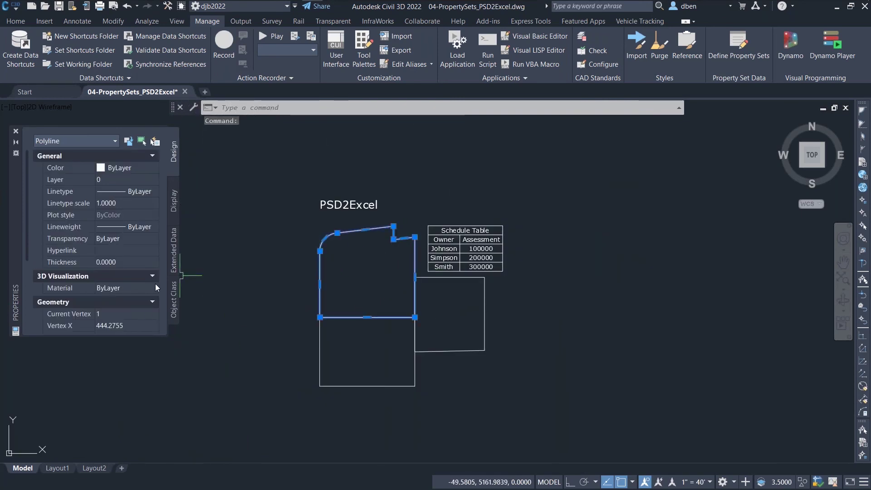
pyautogui.click(174, 257)
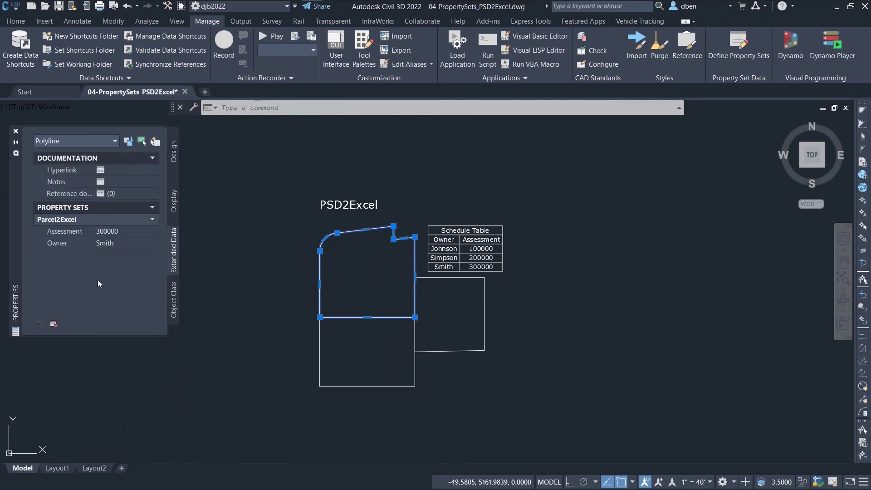
pyautogui.click(109, 242)
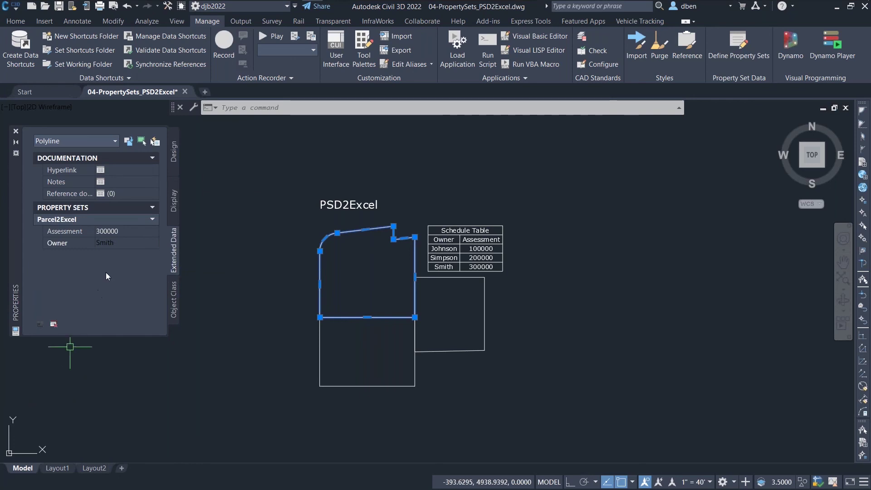
pyautogui.click(121, 239)
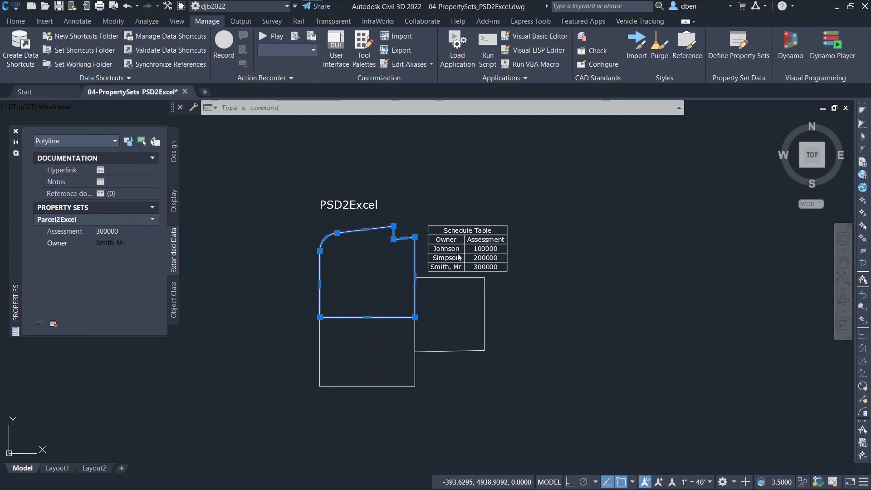
pyautogui.press('Escape')
# Append a comma and the owner's first name to the lower-left parcel's Owner value in the Parcel2Excel property set
pyautogui.click(324, 360)
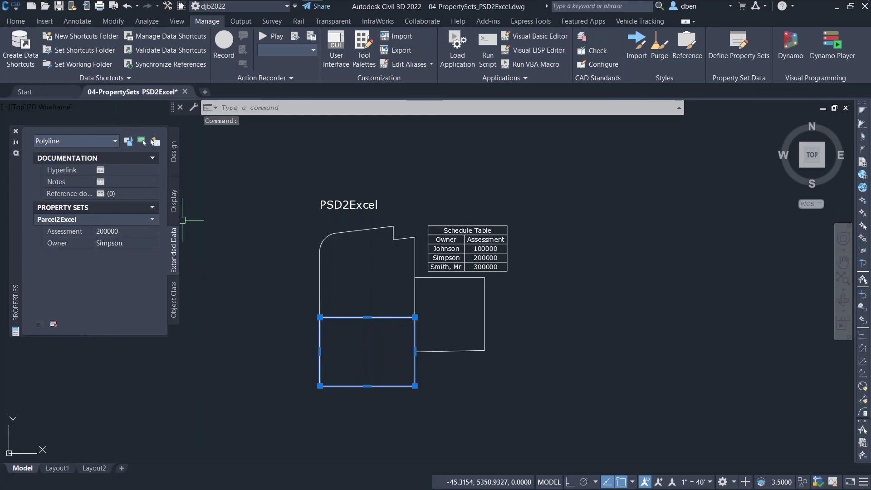
pyautogui.click(139, 240)
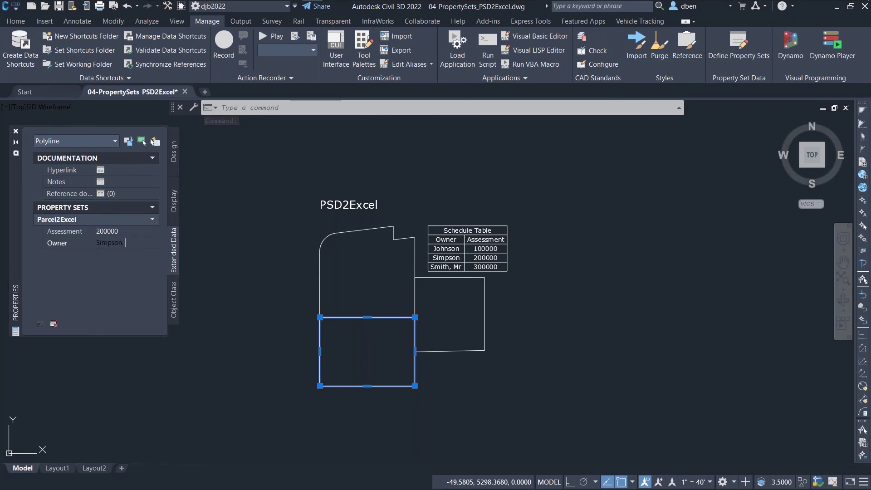
pyautogui.write(', Homer')
pyautogui.press('Return')
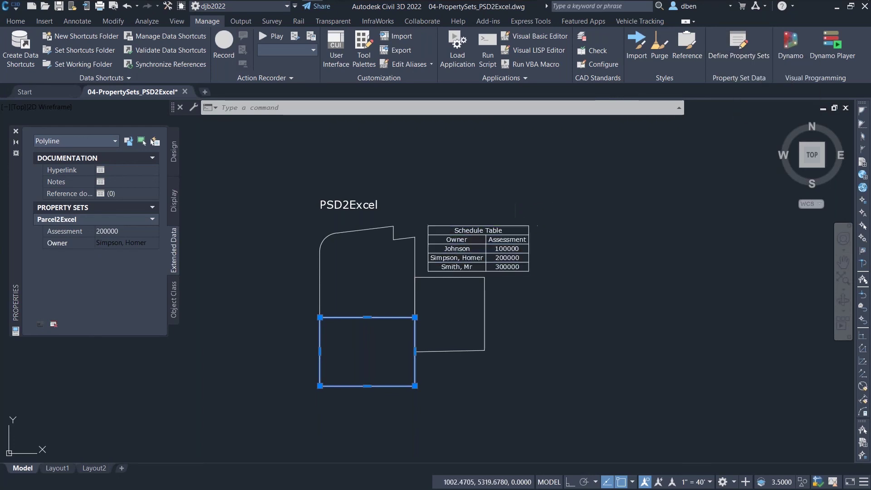
# Start exporting the schedule table with Microsoft Excel 2003 (*.xls) as the output type
pyautogui.click(508, 254)
pyautogui.rightClick(515, 254)
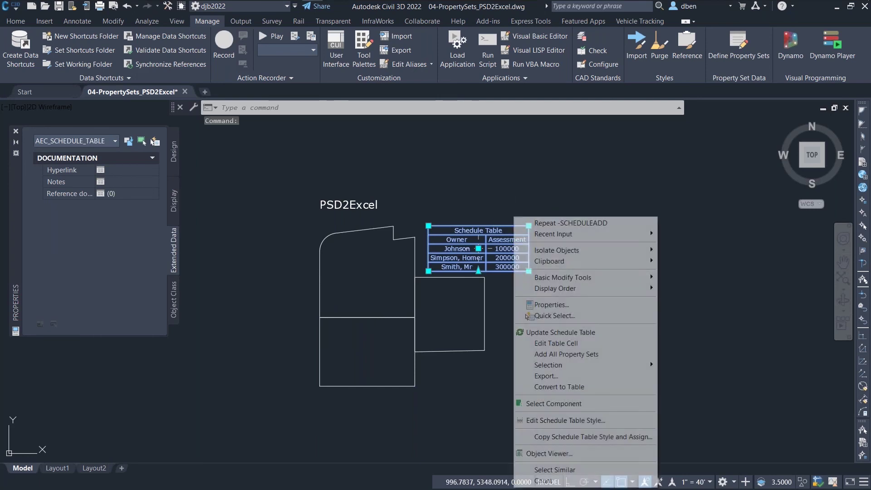
pyautogui.click(559, 375)
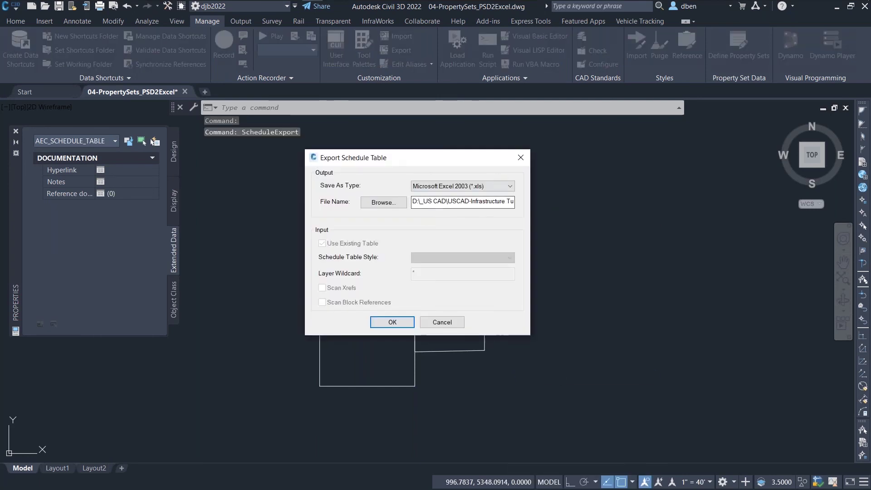
pyautogui.click(474, 186)
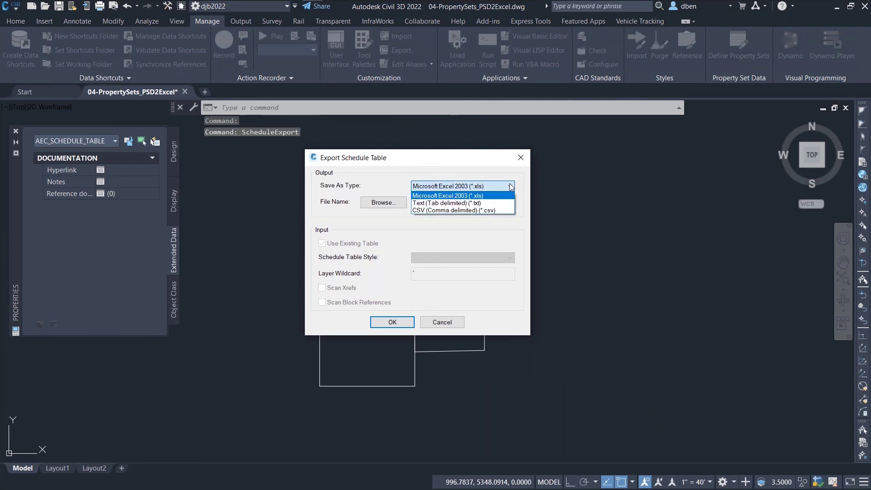
pyautogui.click(474, 196)
# Name the output file Schedule03.xls in the Dwg Files folder and run the schedule table export
pyautogui.click(384, 203)
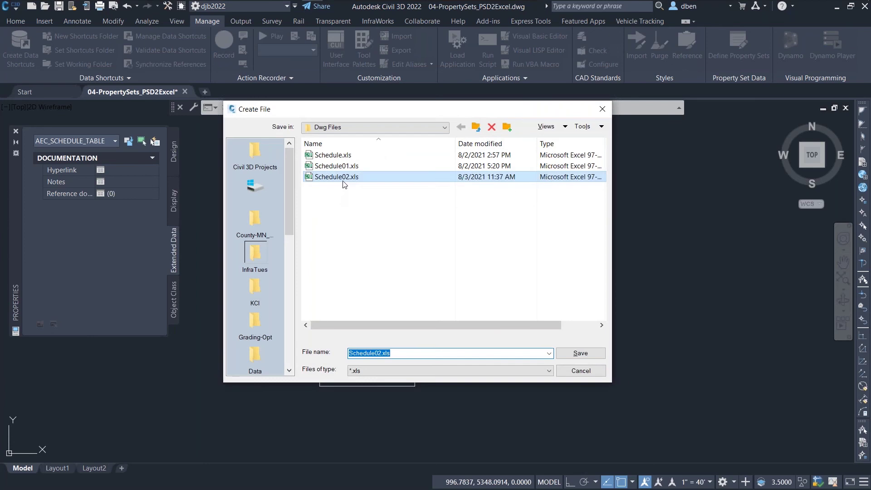
pyautogui.click(381, 352)
pyautogui.doubleClick(376, 353)
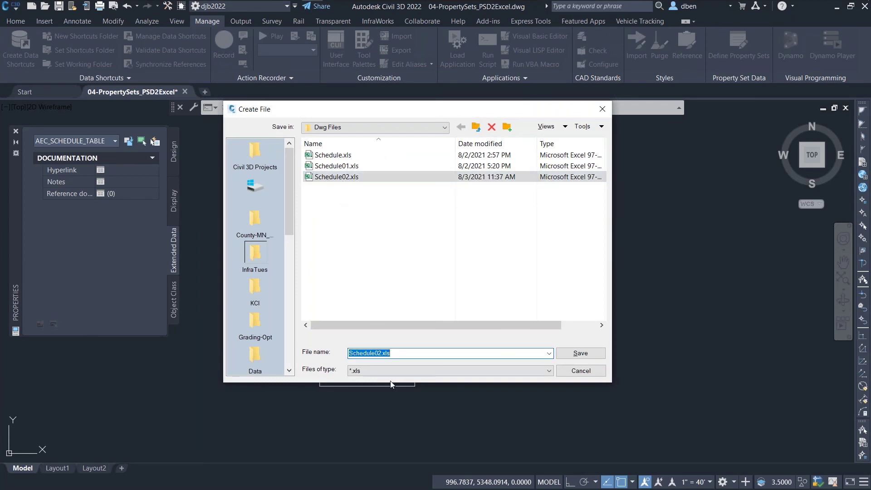
pyautogui.press('Home')
pyautogui.press('Delete')
pyautogui.write('3')
pyautogui.press('Return')
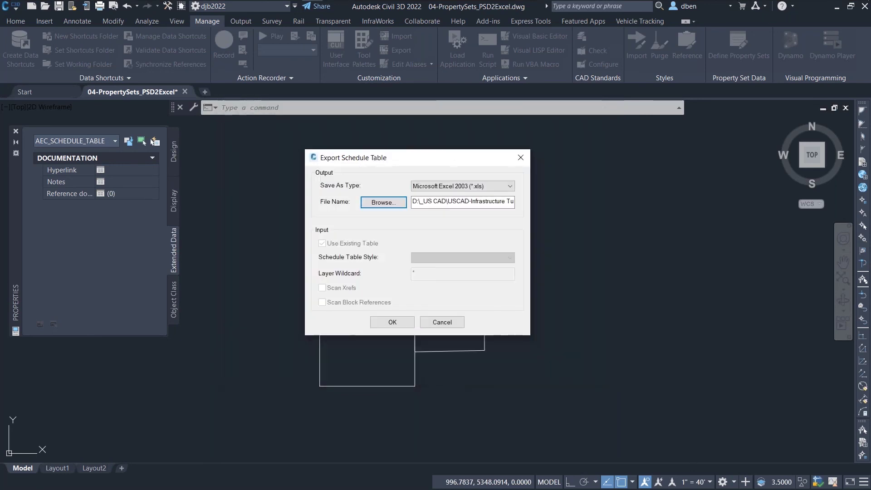
pyautogui.click(389, 322)
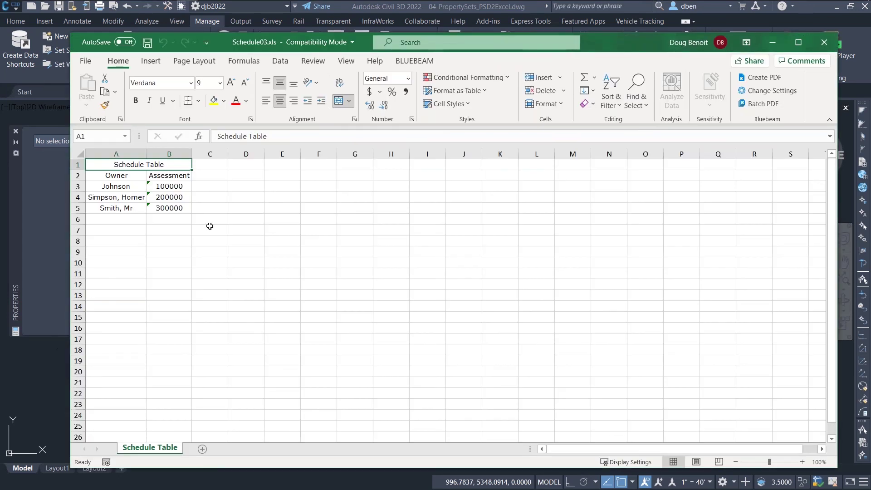
# Review the exported Schedule03.xls in Excel with the Owner column widened, then close it without saving
pyautogui.moveTo(147, 155); pyautogui.dragTo(182, 167)
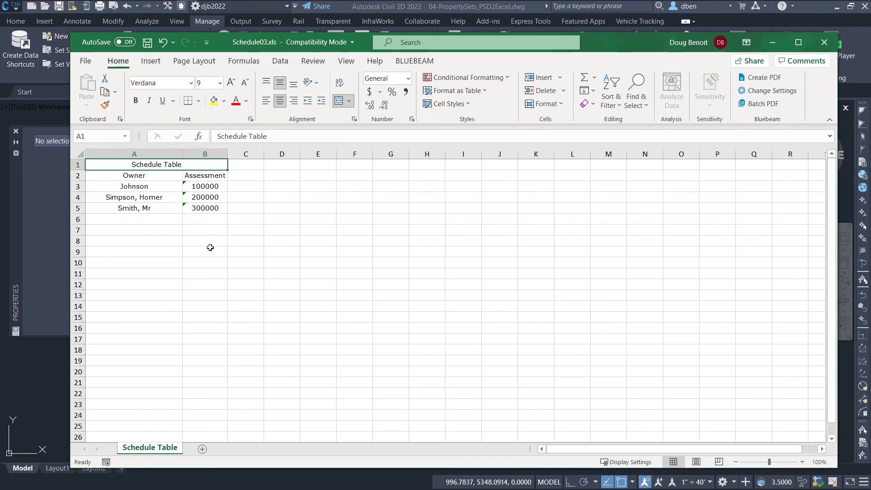
pyautogui.click(824, 42)
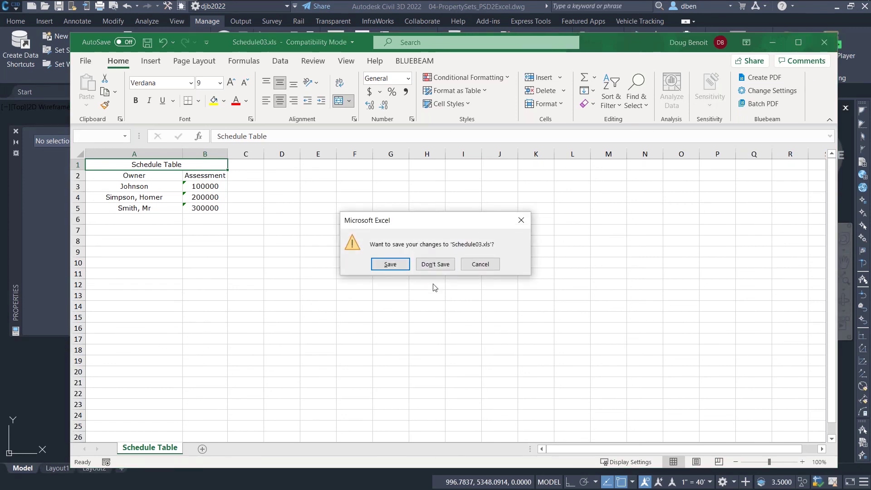
pyautogui.click(435, 264)
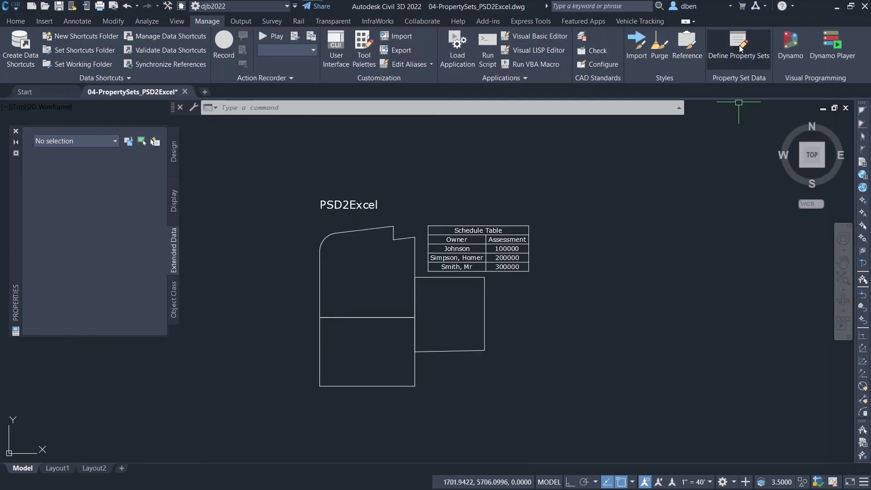
# Convert the schedule table to a regular table, inserting it to the right of the original and level with its top edge
pyautogui.click(510, 229)
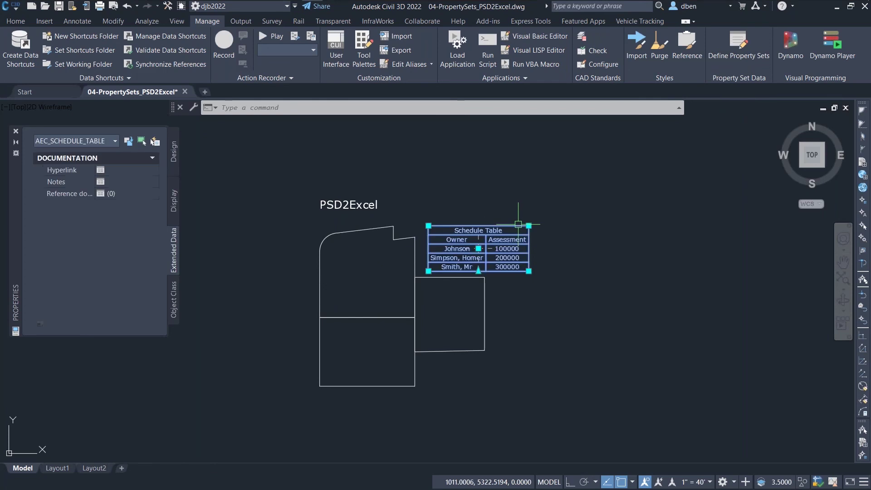
pyautogui.rightClick(517, 220)
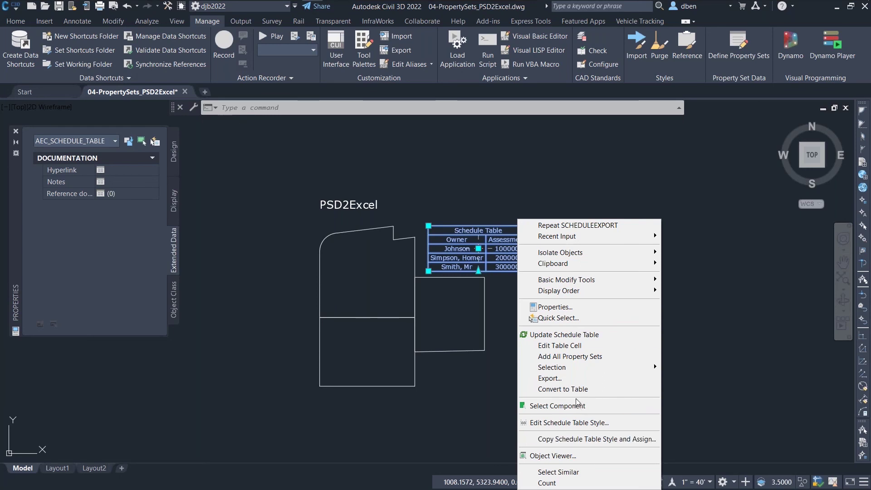
pyautogui.click(563, 390)
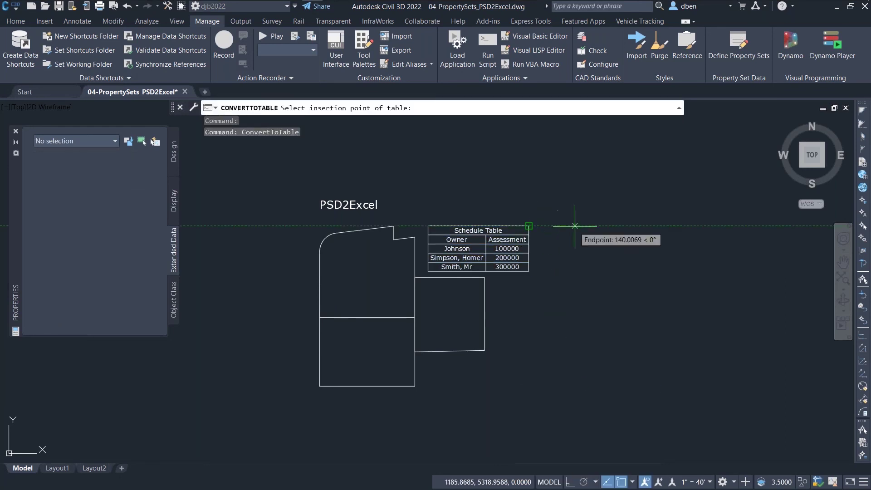
pyautogui.click(637, 225)
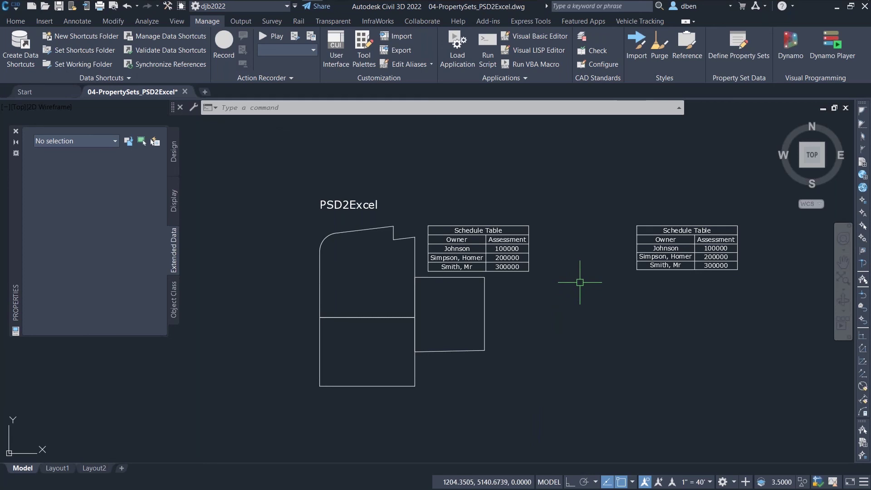
# Add a manual text property named Address to the Parcel2Excel property set with a sample street address as default, and save the definition
pyautogui.click(740, 40)
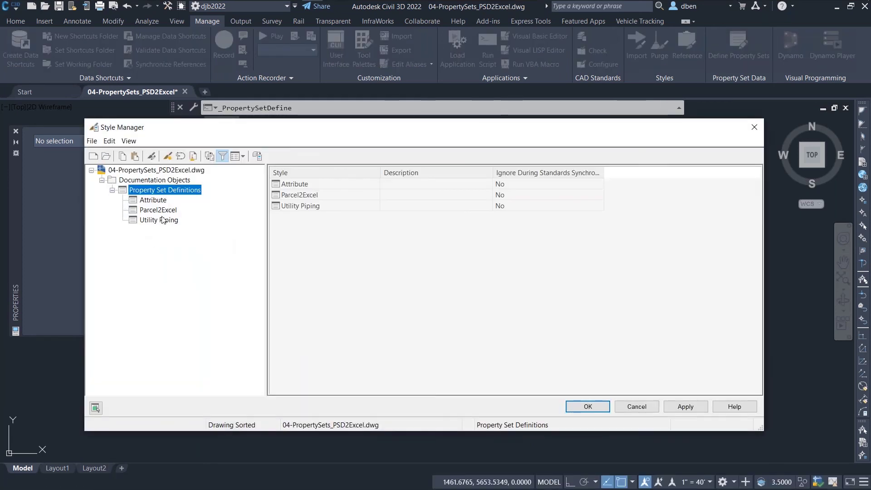
pyautogui.click(158, 209)
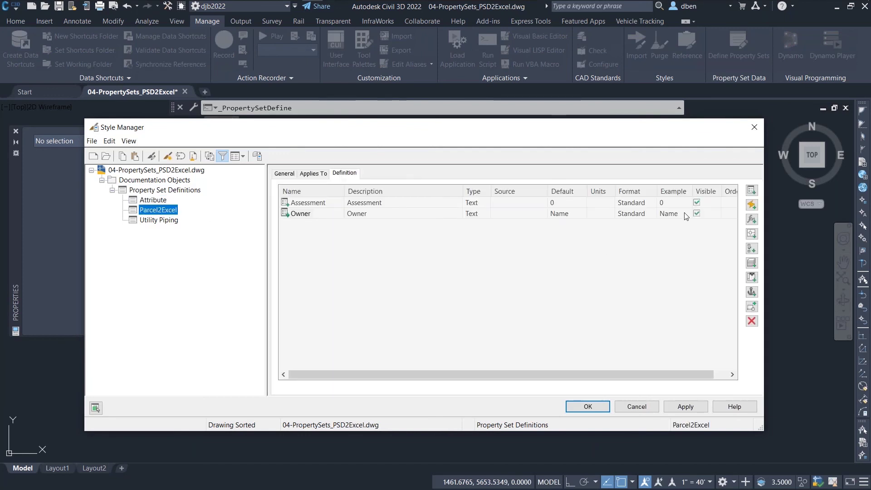
pyautogui.click(751, 190)
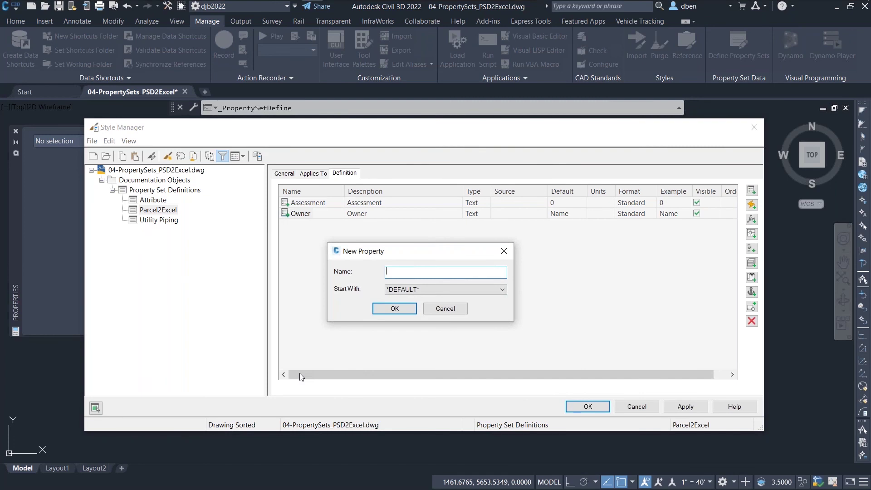
pyautogui.write('Address')
pyautogui.click(397, 308)
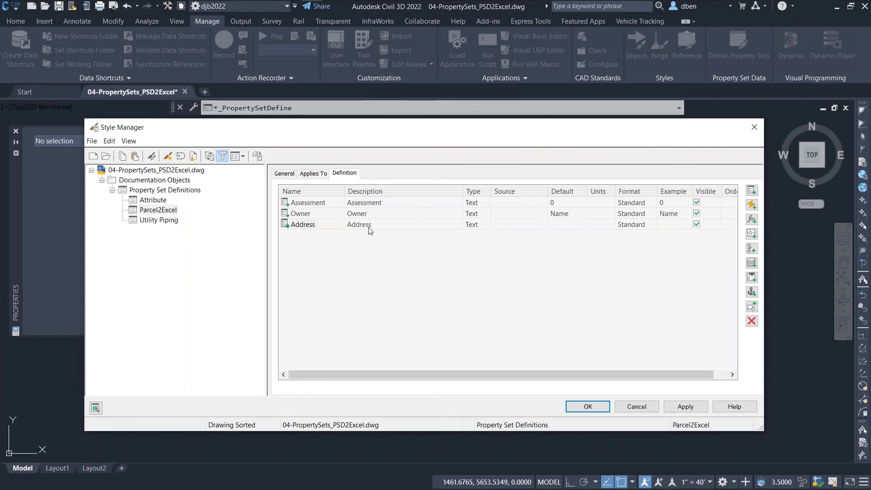
pyautogui.click(564, 225)
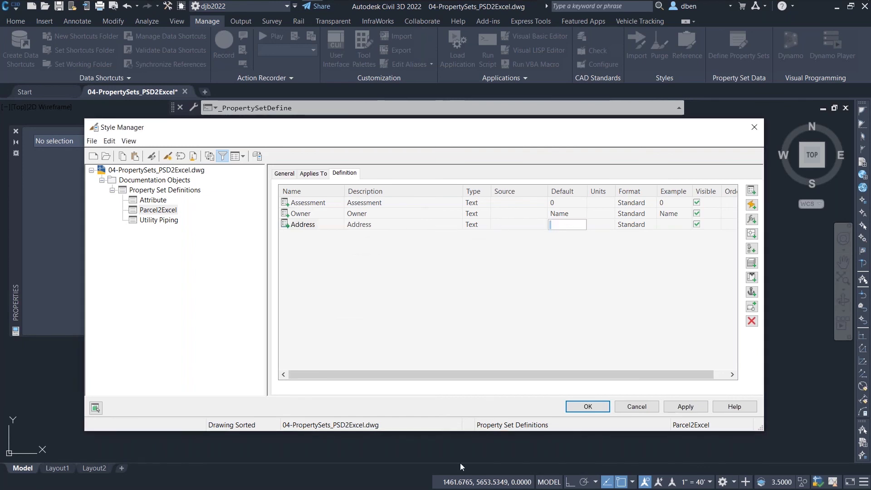
pyautogui.write('123 Main')
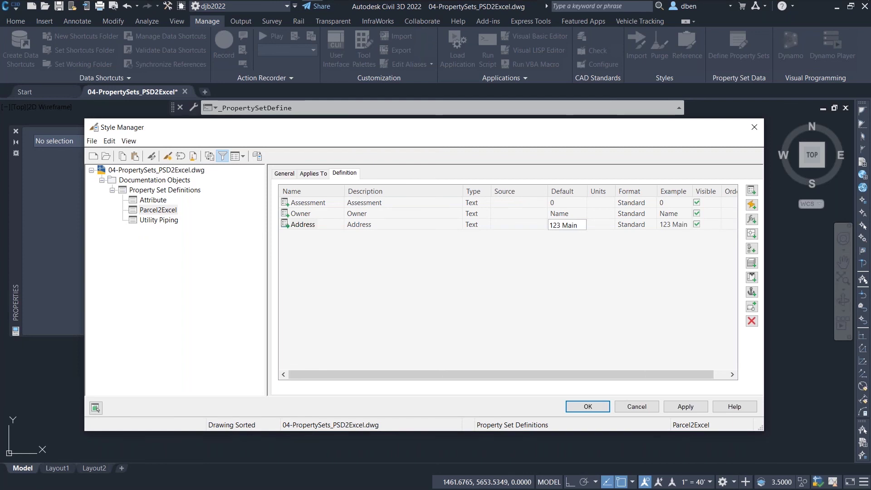
pyautogui.click(586, 407)
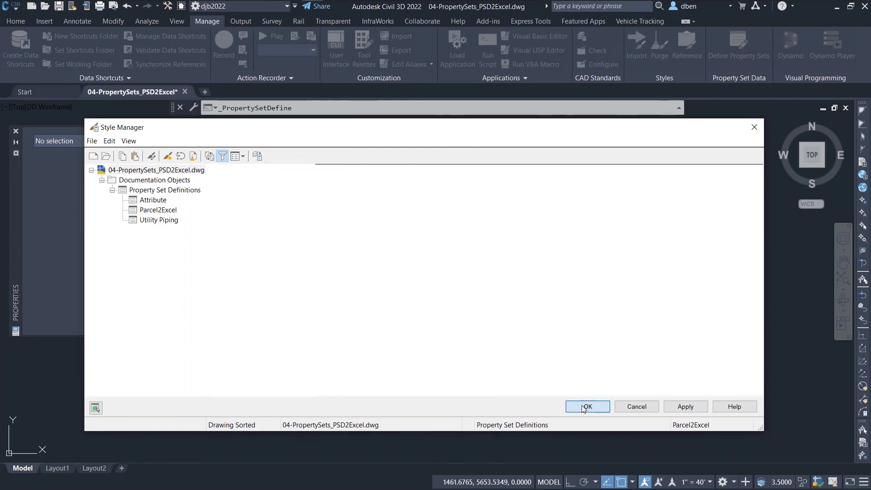
# Select the upper-left parcel polyline and check its Parcel2Excel properties for the Address entry
pyautogui.click(536, 295)
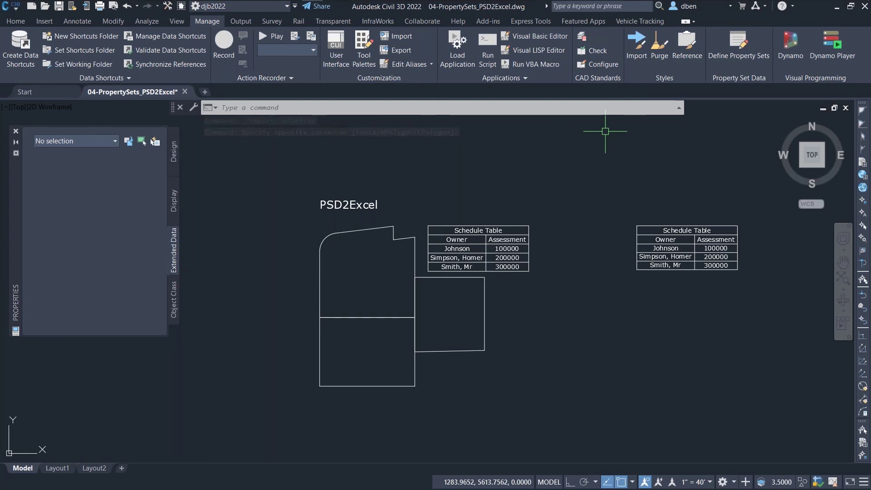
pyautogui.click(318, 295)
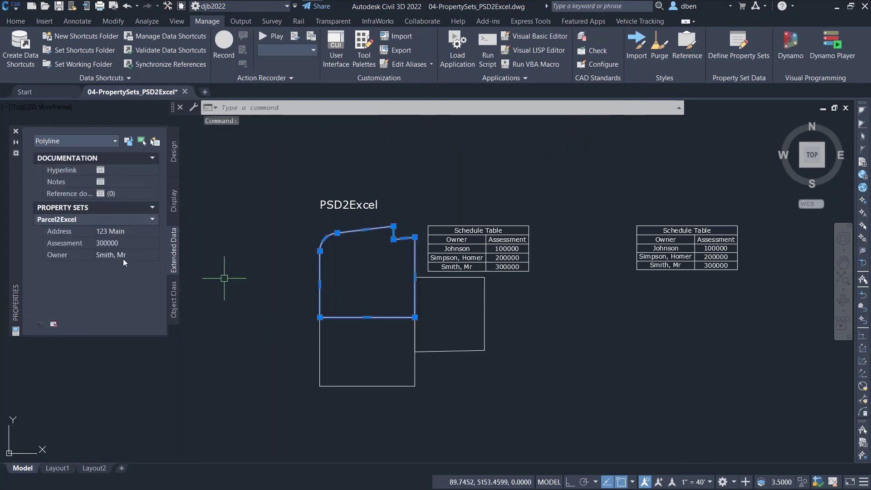
pyautogui.press('Escape')
pyautogui.click(506, 224)
pyautogui.rightClick(505, 225)
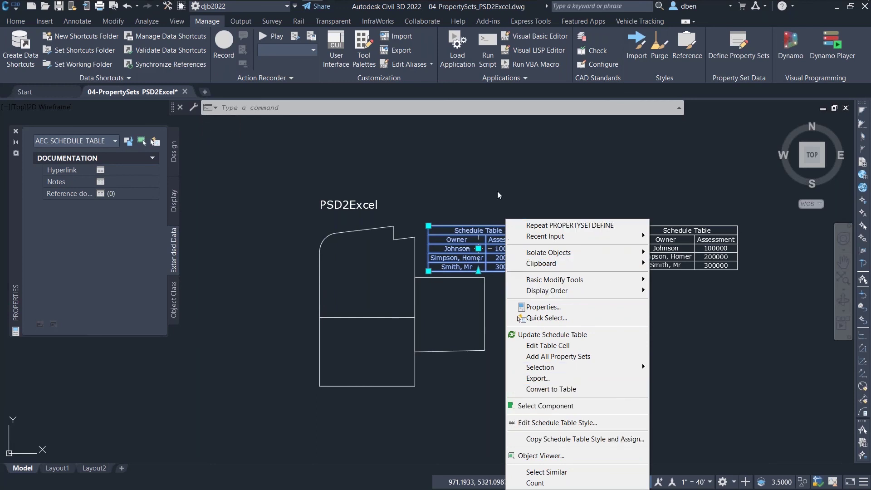
pyautogui.click(508, 163)
pyautogui.write('```')
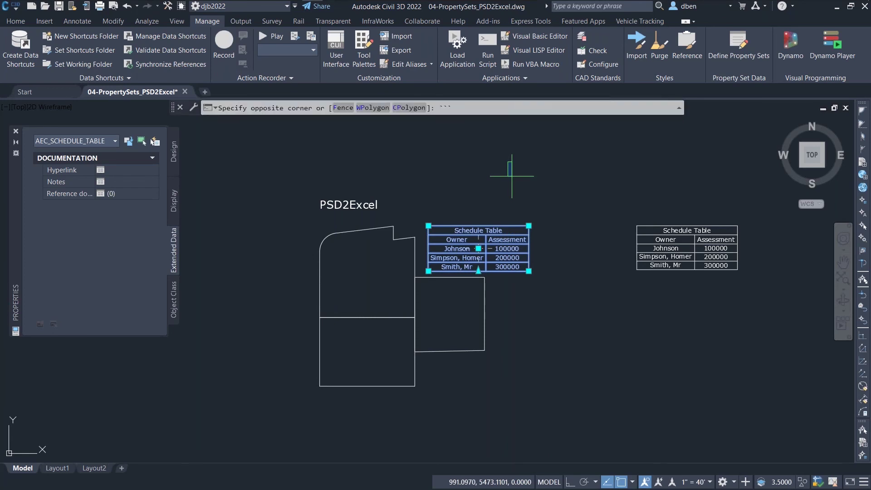
pyautogui.press('Escape')
pyautogui.write('````')
# Regenerate the drawing to refresh the original schedule table
pyautogui.scroll(4, 575, 249)
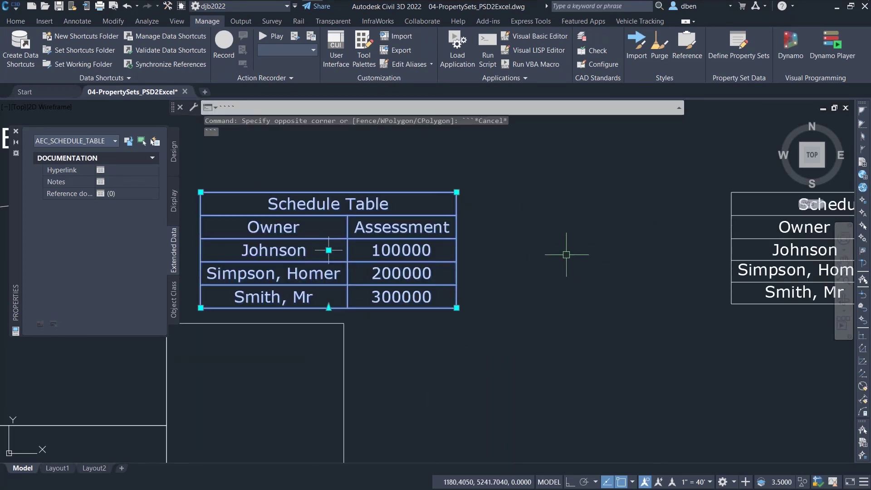
pyautogui.press('Escape')
pyautogui.press('Escape')
pyautogui.write('RE')
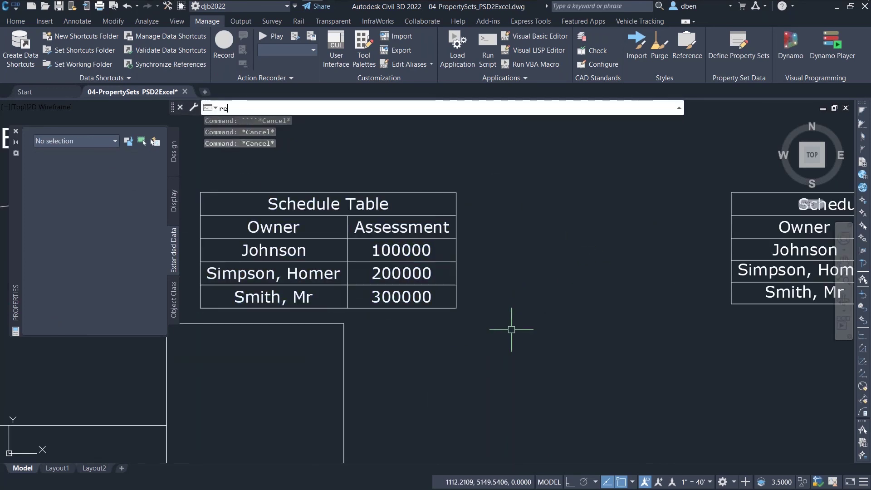
pyautogui.press('Return')
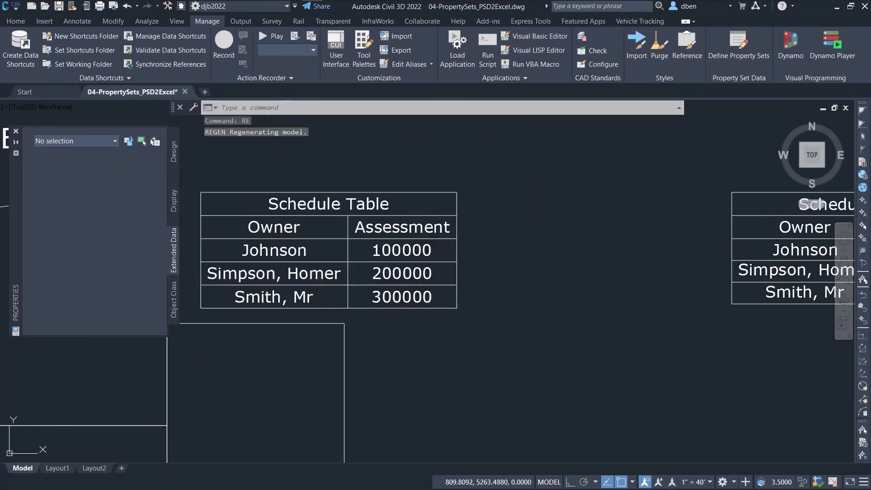
# Select the upper-left parcel polyline, review its Parcel2Excel property values, and clear the selection
pyautogui.scroll(-5, 455, 207)
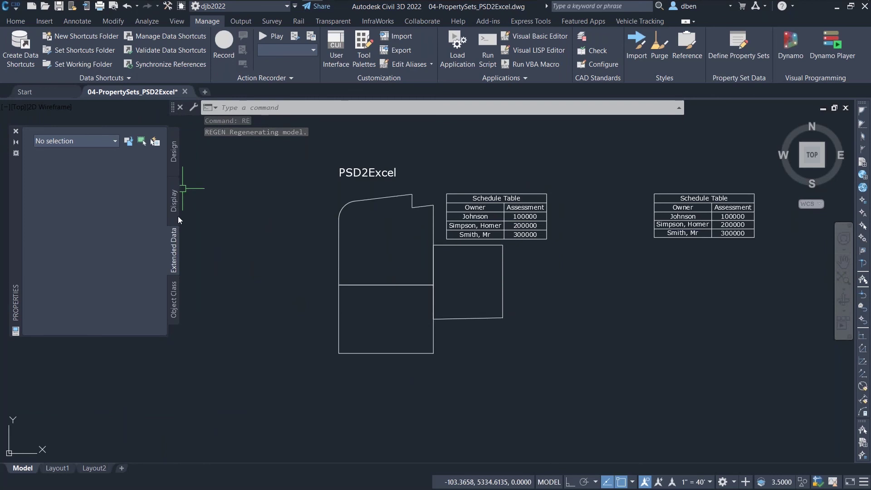
pyautogui.click(341, 252)
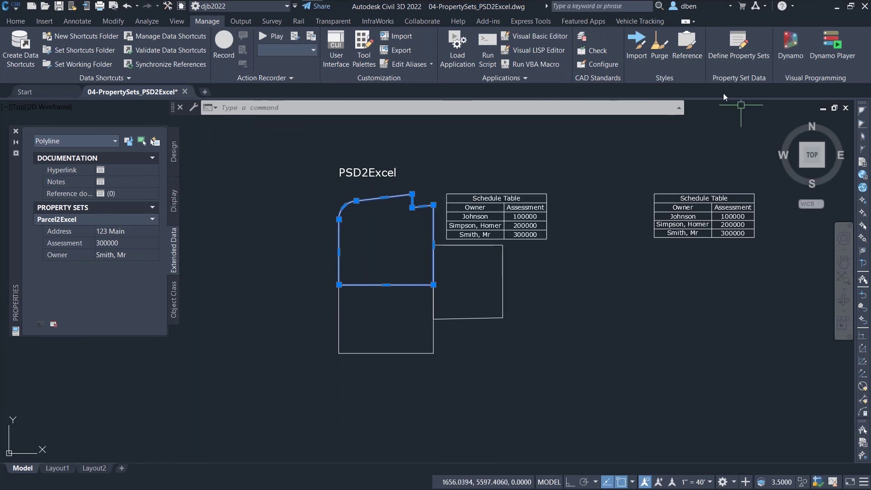
pyautogui.press('Escape')
pyautogui.press('Escape')
pyautogui.press('Escape')
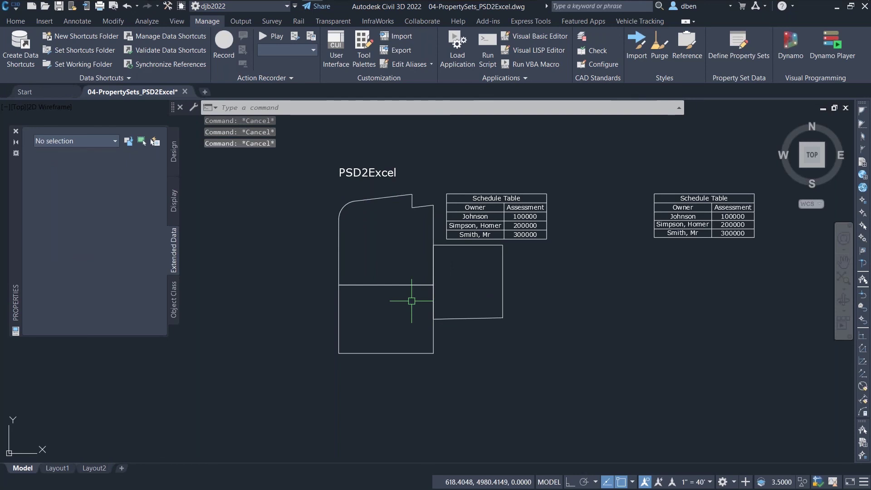
# Add the Parcel2Excel Address property as a column after Assessment in the PSD2Excel schedule table style, using the Standard format
pyautogui.write('sc')
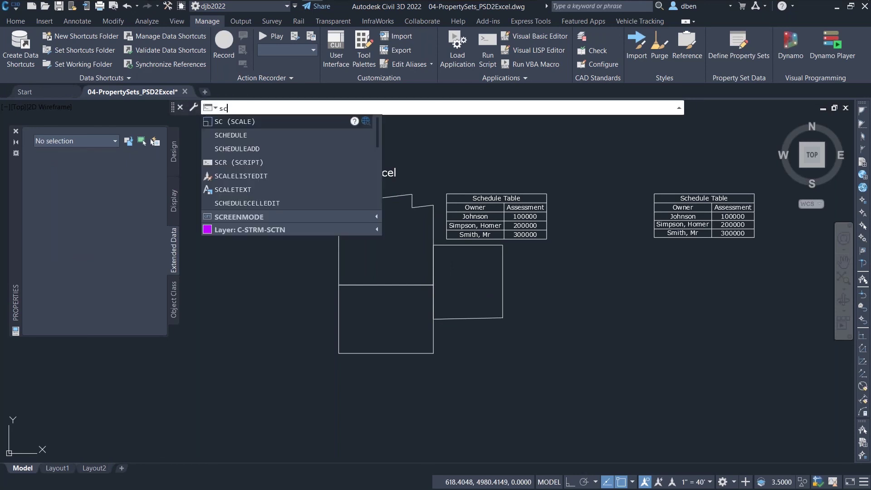
pyautogui.write('he')
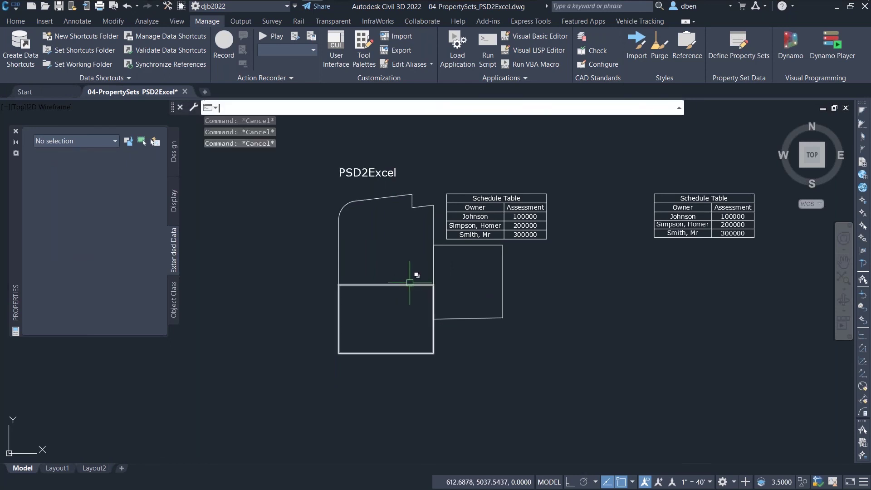
pyautogui.write('dule')
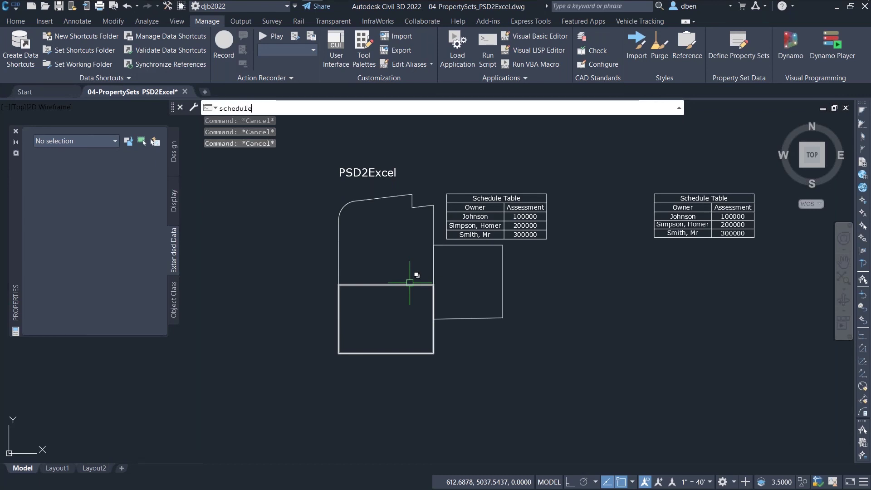
pyautogui.press('Return')
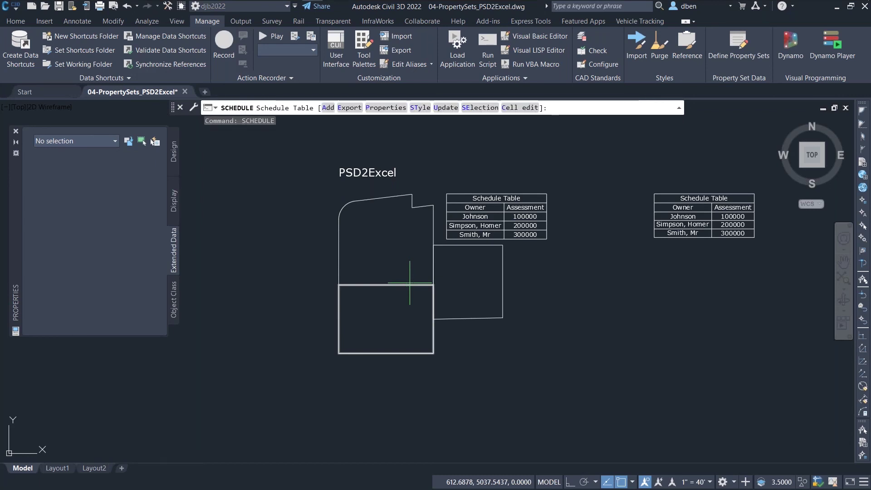
pyautogui.click(420, 108)
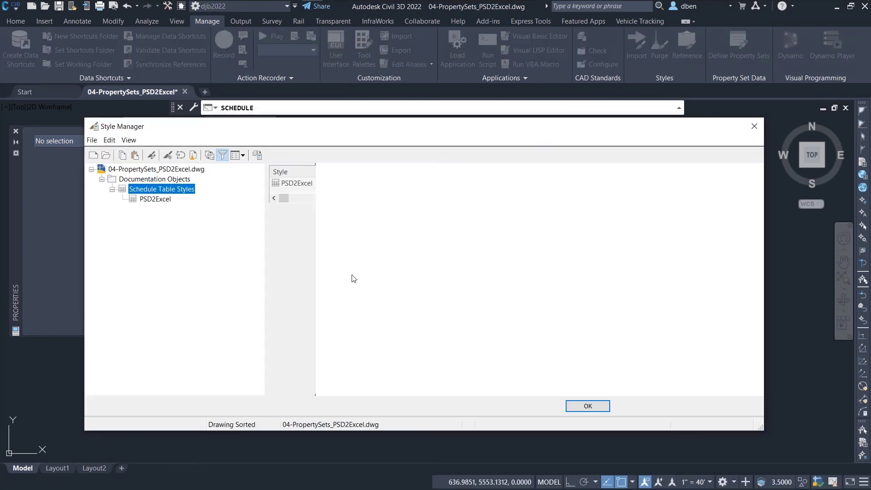
pyautogui.click(168, 200)
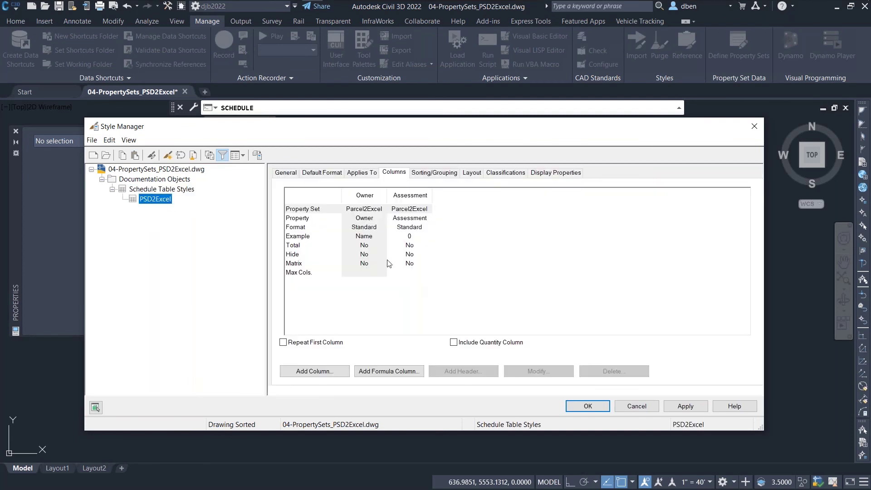
pyautogui.click(321, 371)
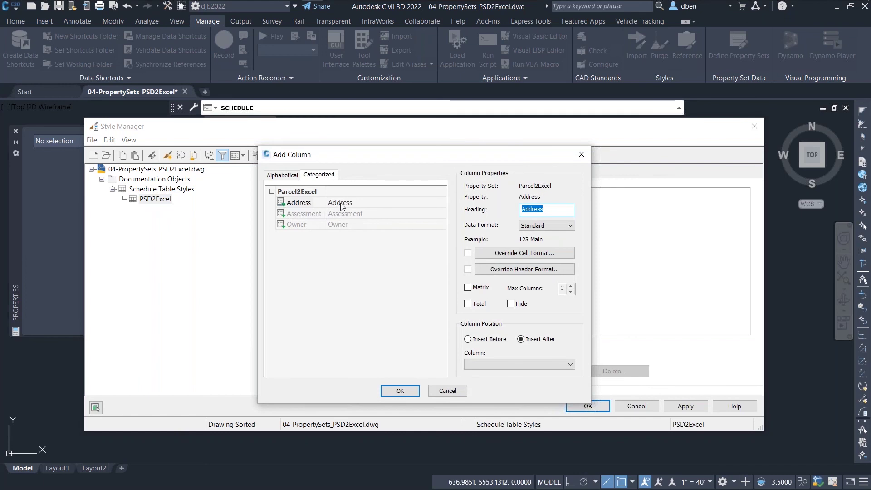
pyautogui.click(341, 204)
pyautogui.click(396, 393)
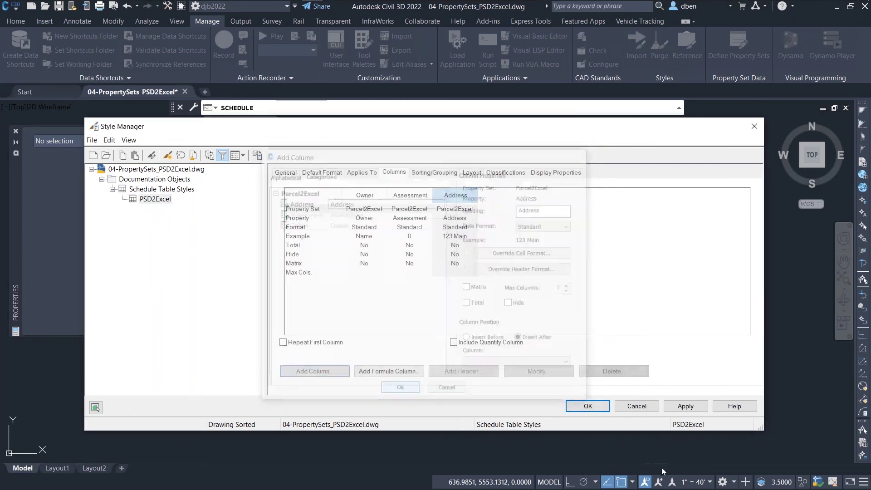
pyautogui.click(588, 406)
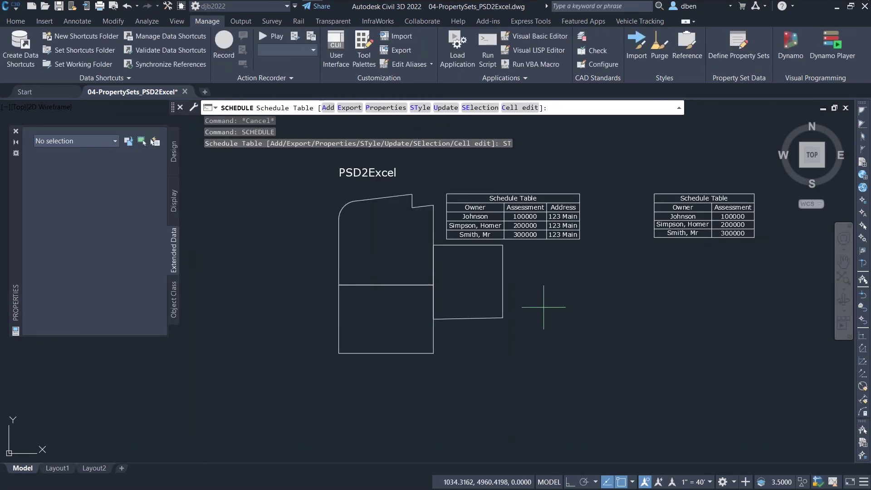
pyautogui.moveTo(570, 257)
pyautogui.mouseDown(button='middle')
pyautogui.moveTo(487, 254)
pyautogui.moveTo(466, 265)
pyautogui.mouseUp(button='middle')
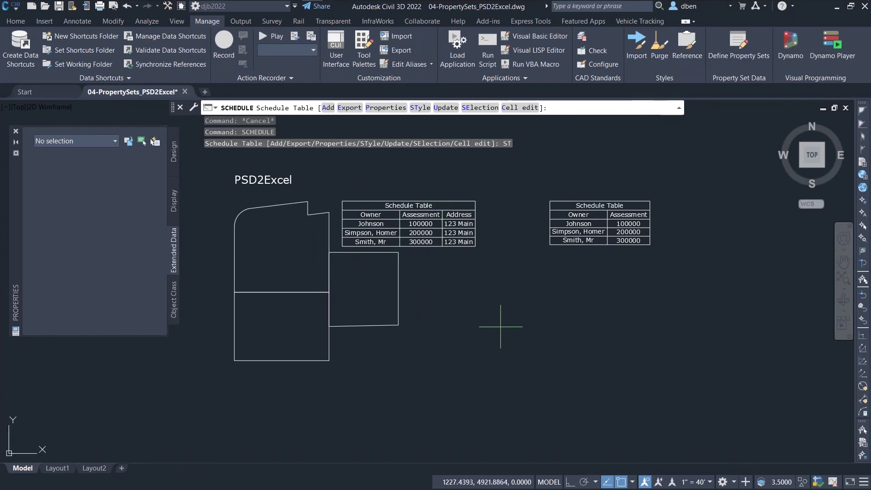
pyautogui.press('Escape')
# Select the converted regular table and examine the commands available for it, including Export
pyautogui.click(573, 201)
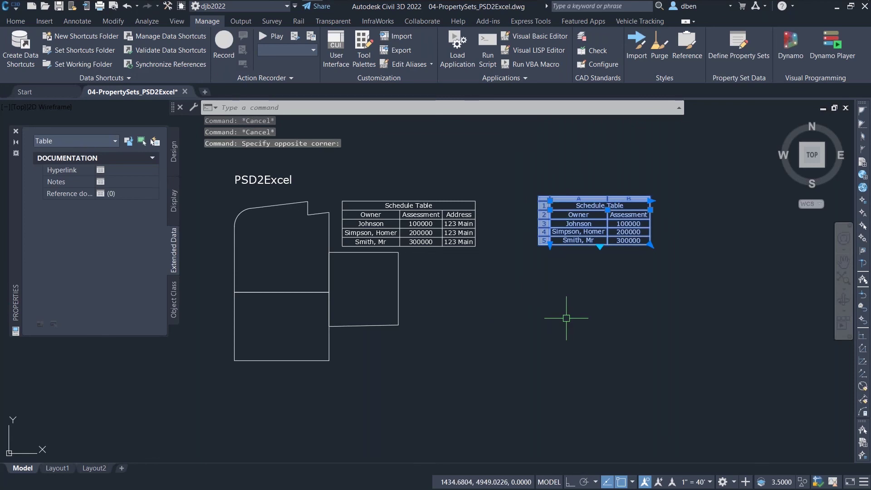
pyautogui.press('Escape')
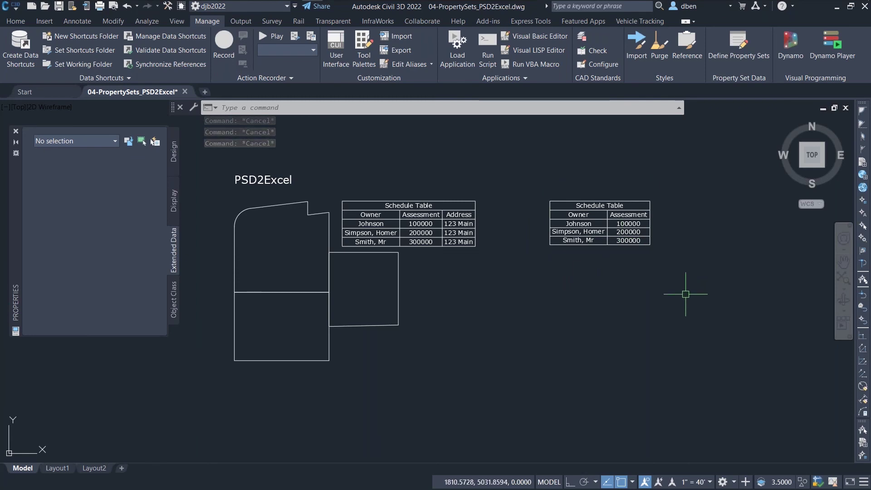
pyautogui.click(642, 202)
pyautogui.rightClick(642, 202)
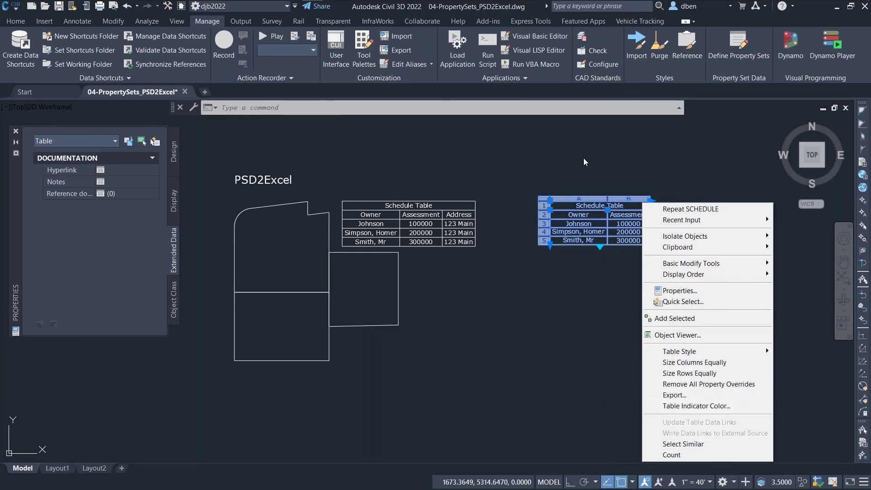
pyautogui.press('Escape')
pyautogui.press('Escape')
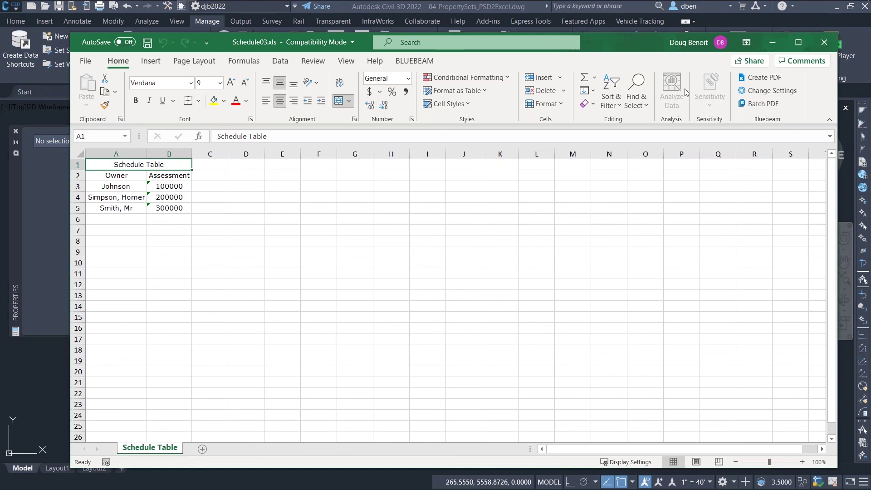
# Close the exported Schedule03.xls workbook in Excel, and back in Civil 3D compare the converted table with the original schedule table
pyautogui.click(825, 41)
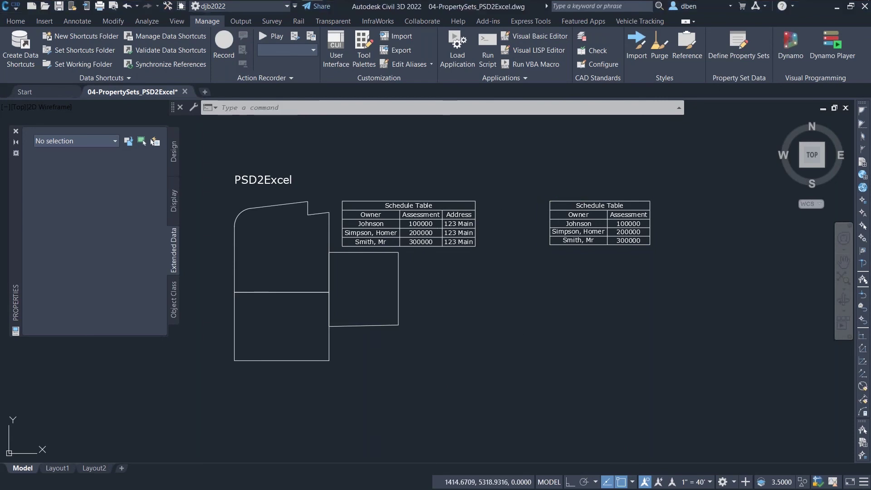
pyautogui.click(567, 201)
pyautogui.click(464, 207)
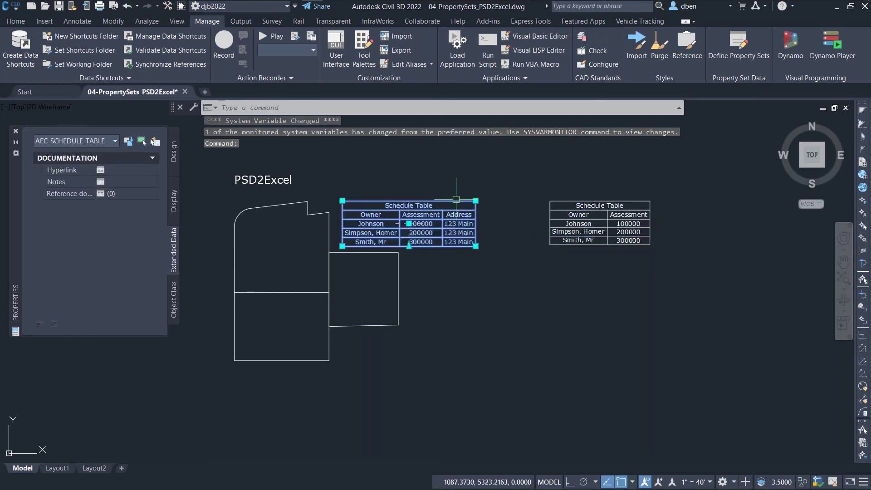
pyautogui.press('Escape')
pyautogui.press('Escape')
pyautogui.press('Escape')
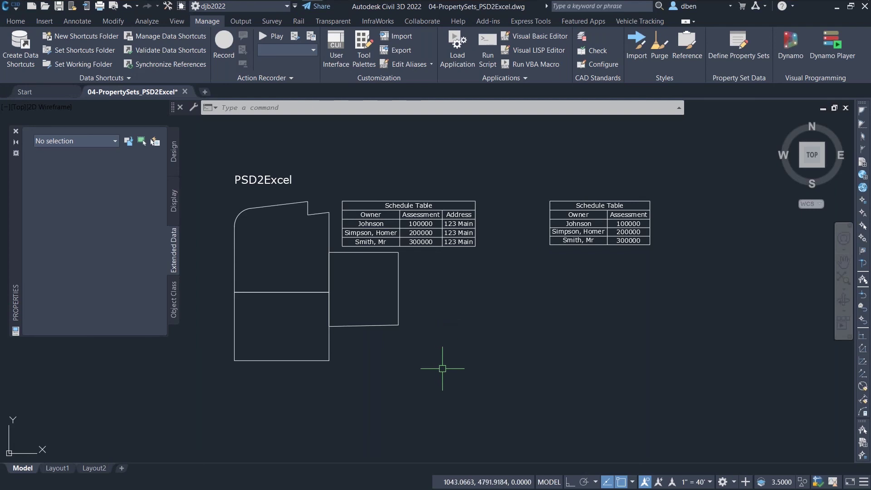
# Start single-line text in the empty area right of the right-hand parcel, with height 6 and rotation 0
pyautogui.press('Escape')
pyautogui.press('Escape')
pyautogui.press('Escape')
pyautogui.write('text')
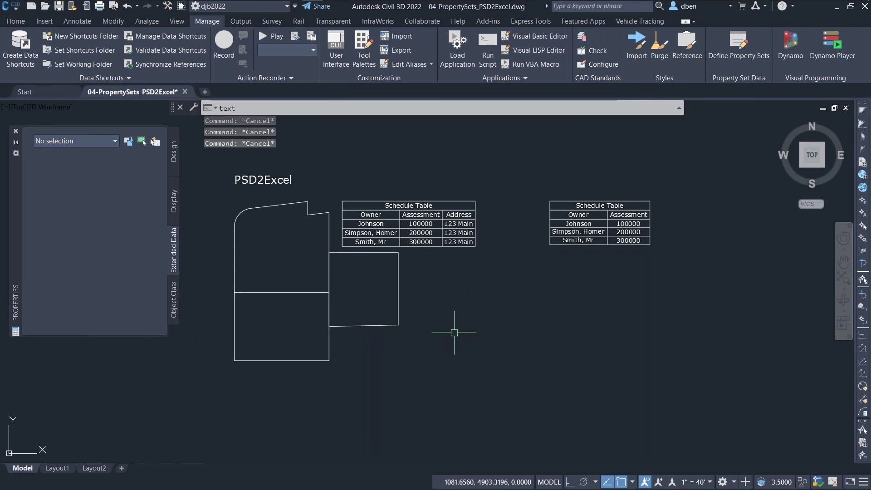
pyautogui.press('Return')
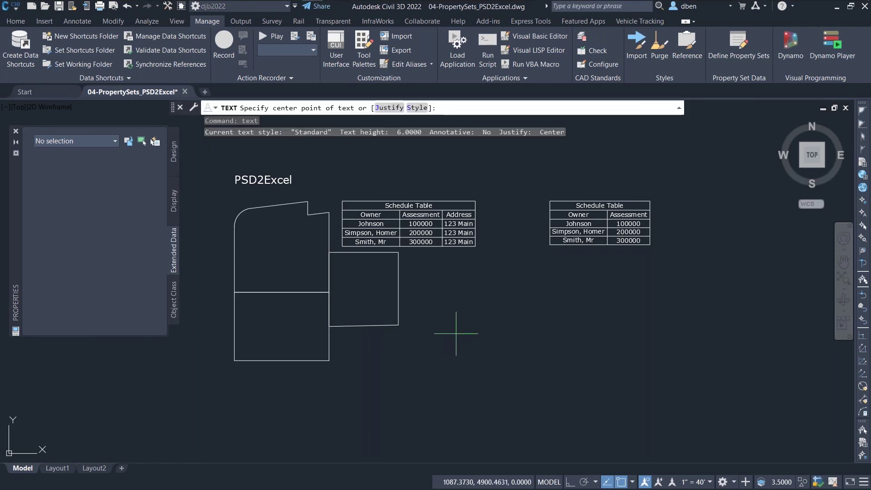
pyautogui.click(447, 300)
pyautogui.press('Return')
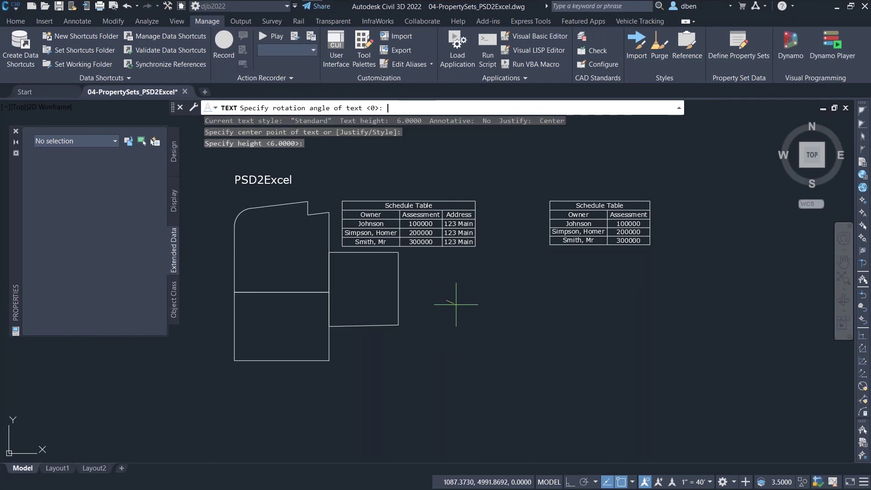
pyautogui.press('Return')
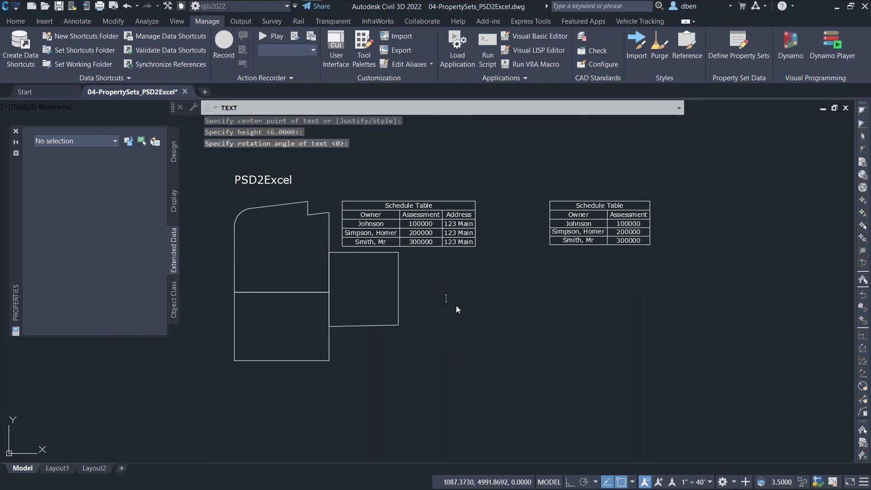
# Set up an Object field from the Objects category in the text, taking the upper-left parcel polyline as its source
pyautogui.hotkey('ctrl', 'f')
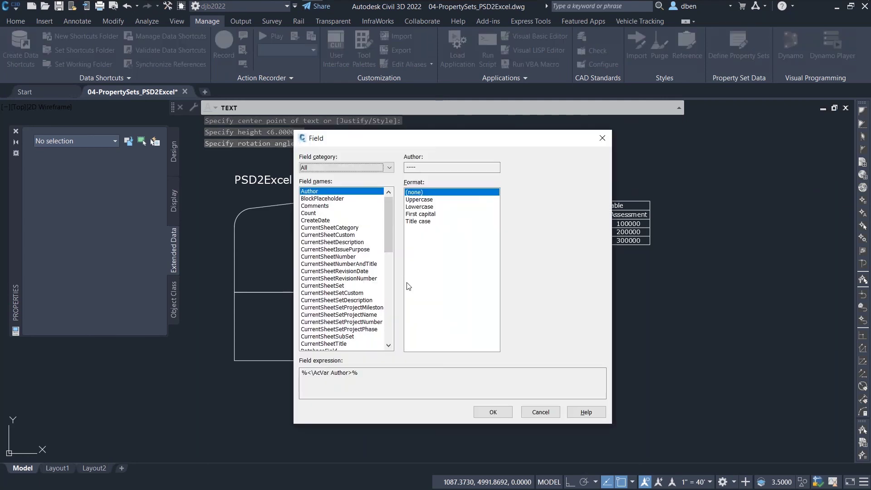
pyautogui.moveTo(386, 205); pyautogui.dragTo(391, 175)
pyautogui.click(389, 167)
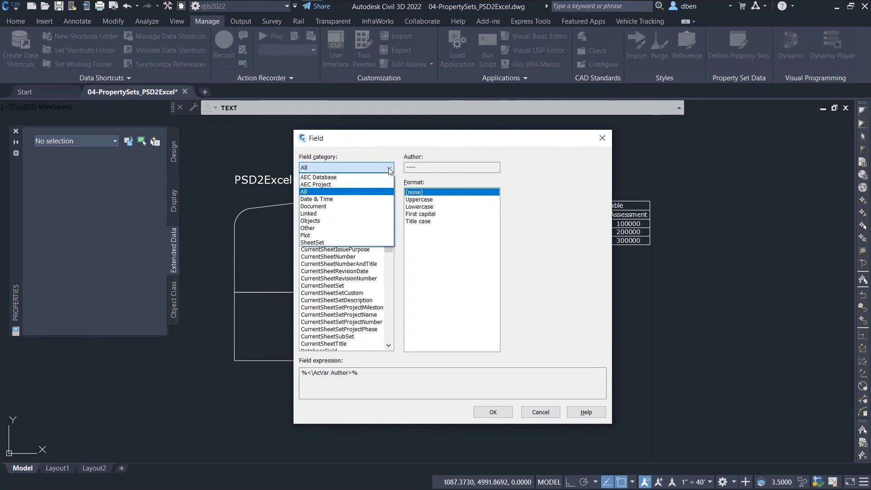
pyautogui.click(310, 221)
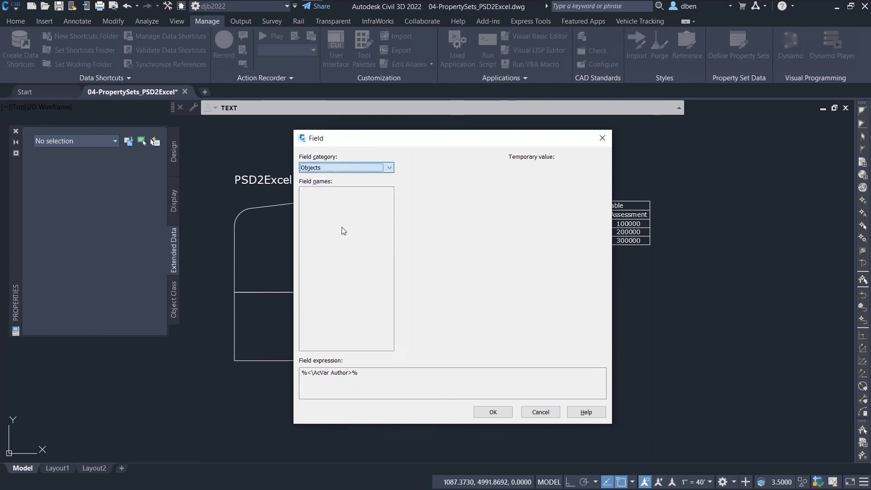
pyautogui.click(311, 220)
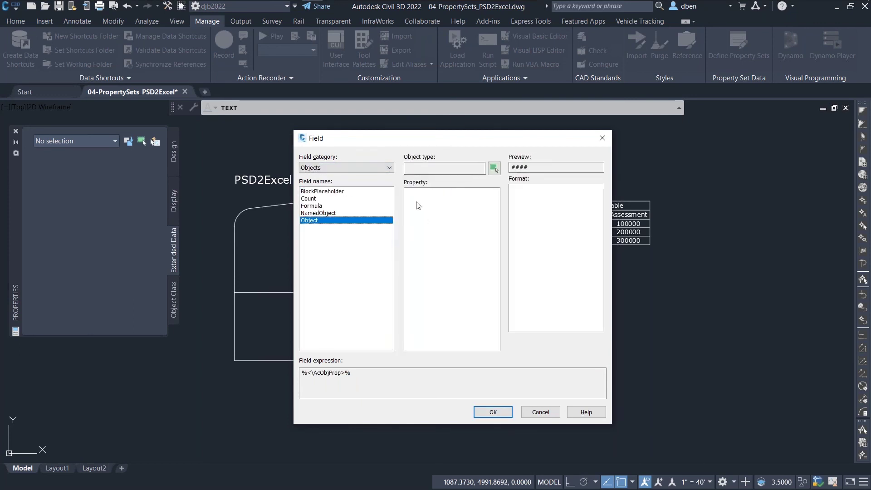
pyautogui.click(494, 168)
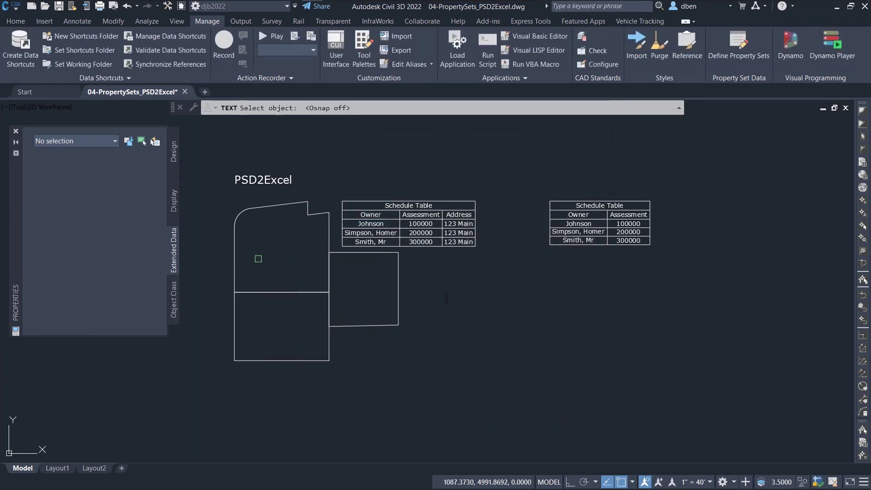
pyautogui.click(234, 252)
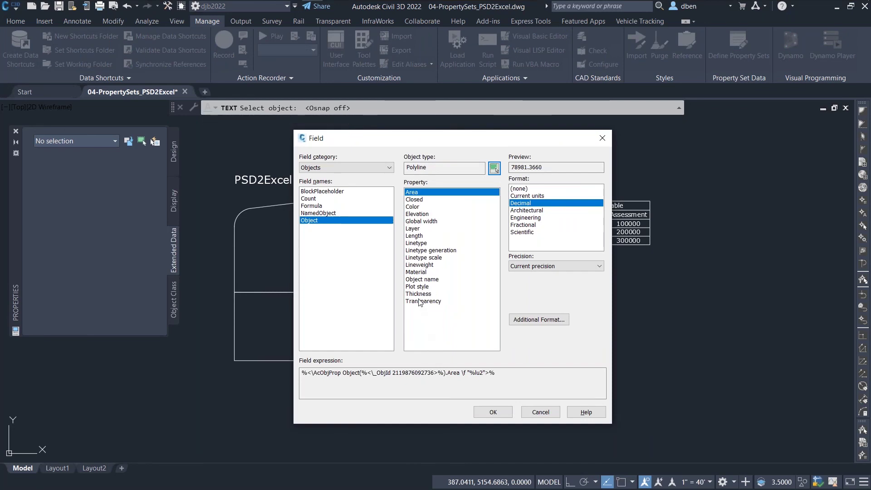
# Examine the precision and additional format options for the polyline's Area property, and cancel the field and the text
pyautogui.click(599, 265)
pyautogui.click(597, 266)
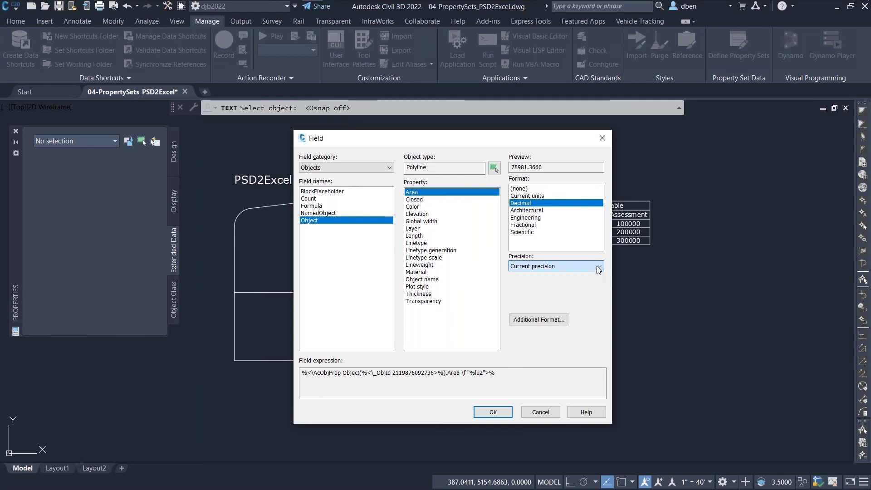
pyautogui.click(562, 319)
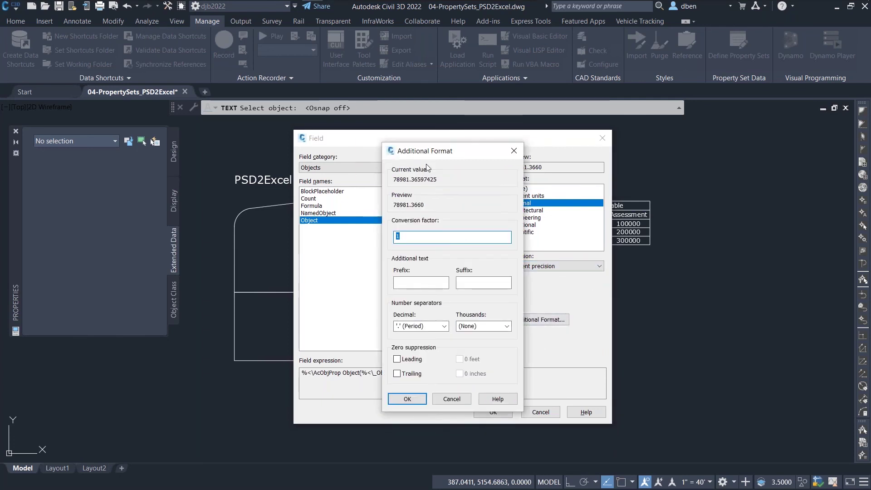
pyautogui.click(452, 399)
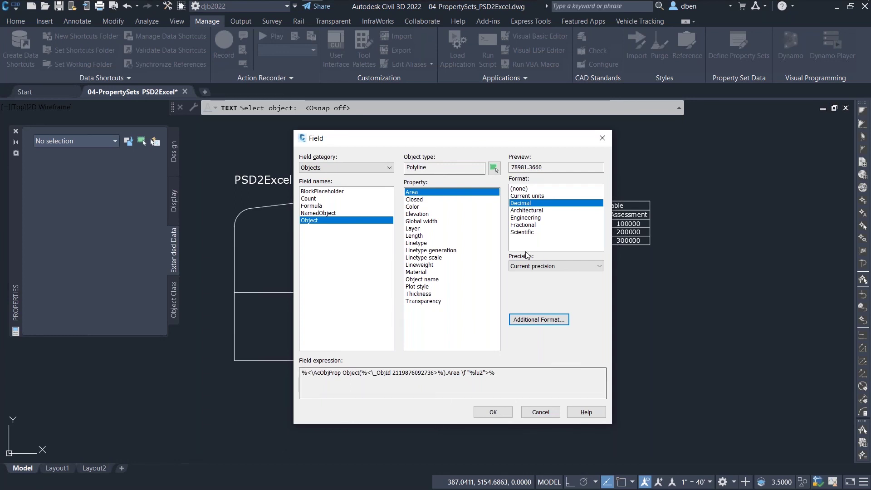
pyautogui.click(540, 412)
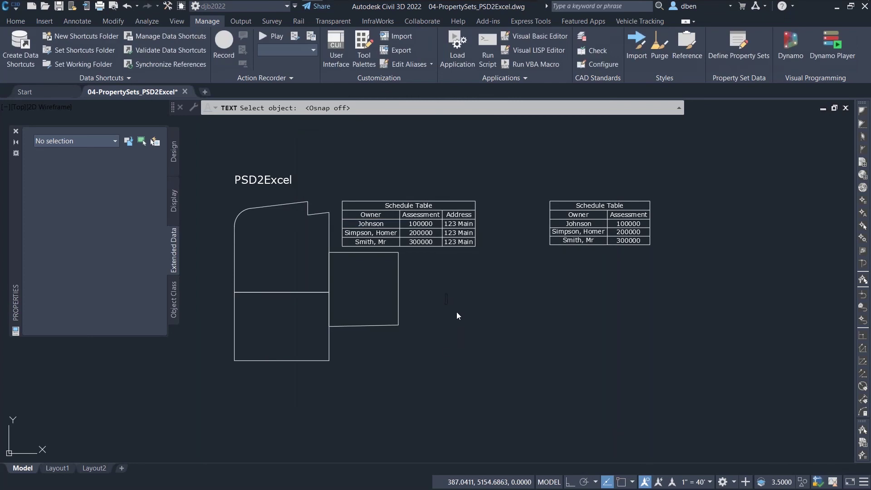
pyautogui.press('Escape')
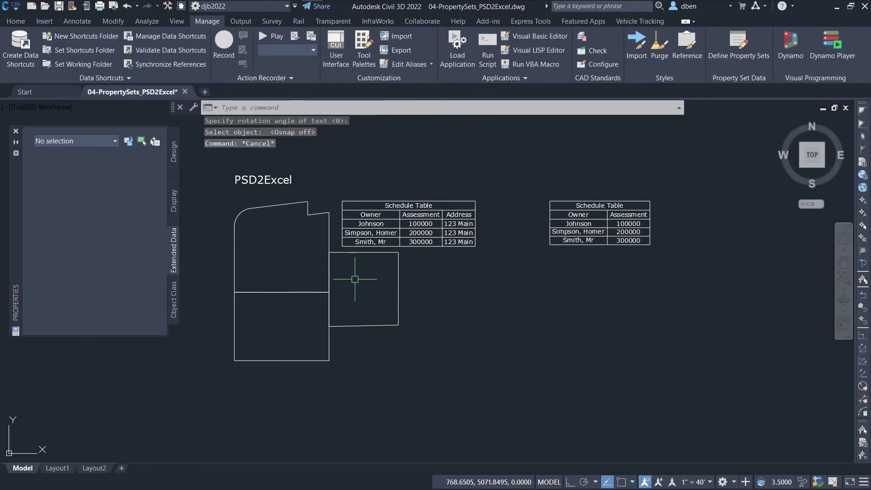
pyautogui.write('sc')
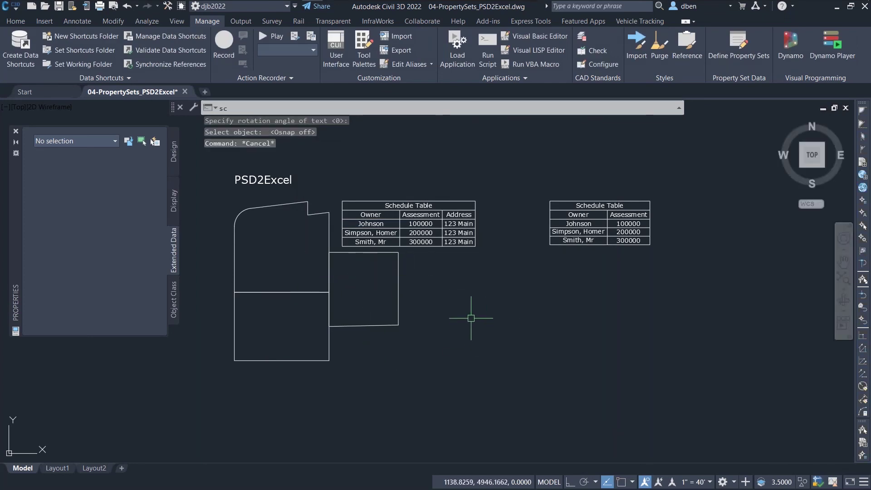
pyautogui.write('edule')
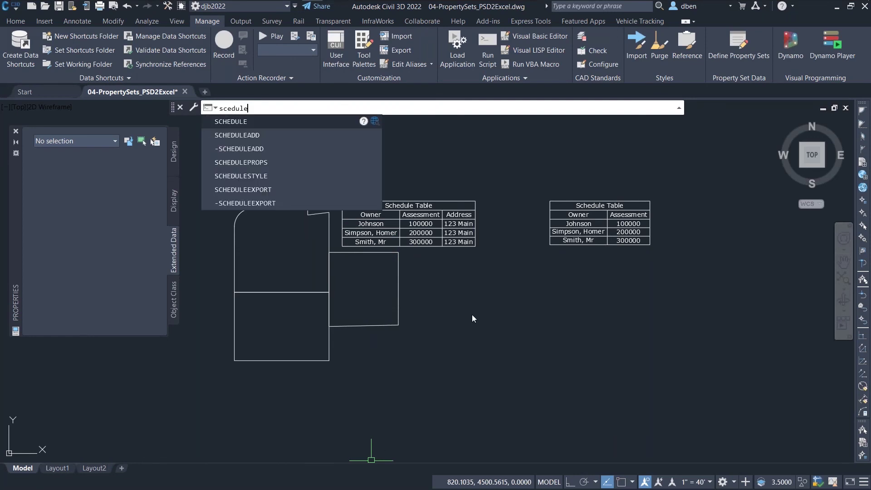
pyautogui.press('BackSpace')
pyautogui.press('BackSpace')
pyautogui.press('BackSpace')
pyautogui.press('BackSpace')
pyautogui.press('BackSpace')
pyautogui.press('BackSpace')
pyautogui.press('Escape')
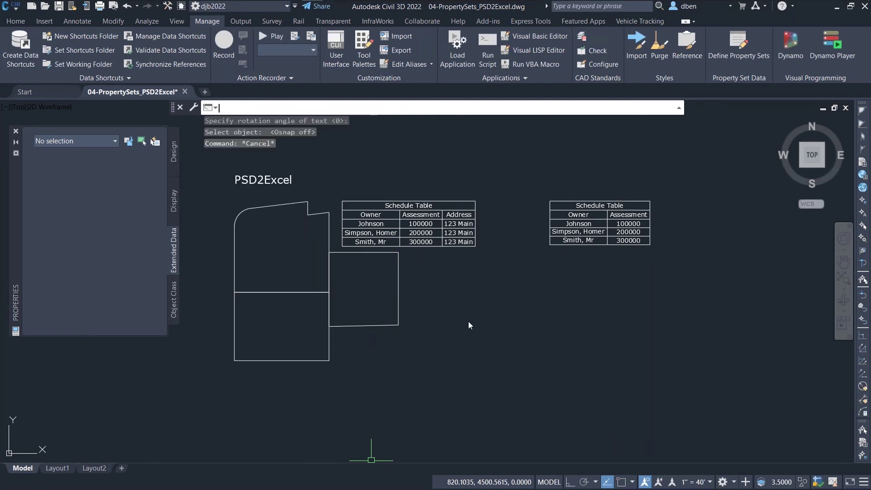
# Run -SCHEDULEADD with the PSD2Excel style and the layer wildcard *
pyautogui.write('-SCHe')
pyautogui.write('DULEADD')
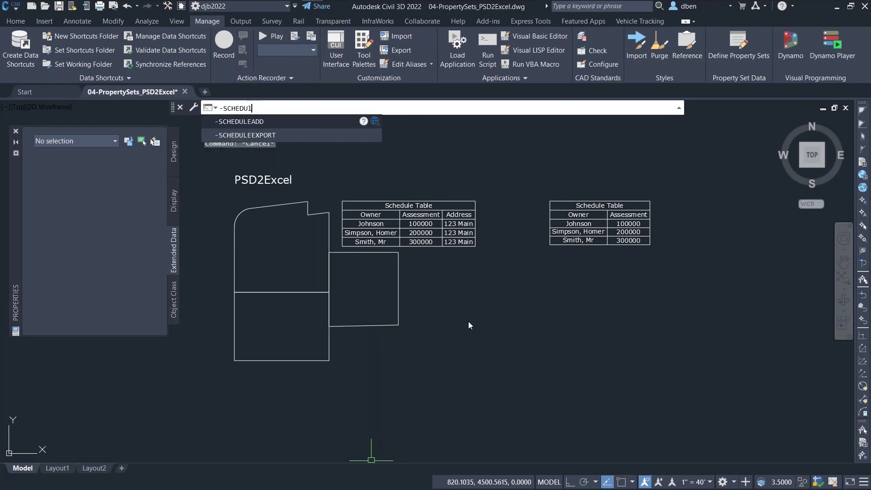
pyautogui.press('Return')
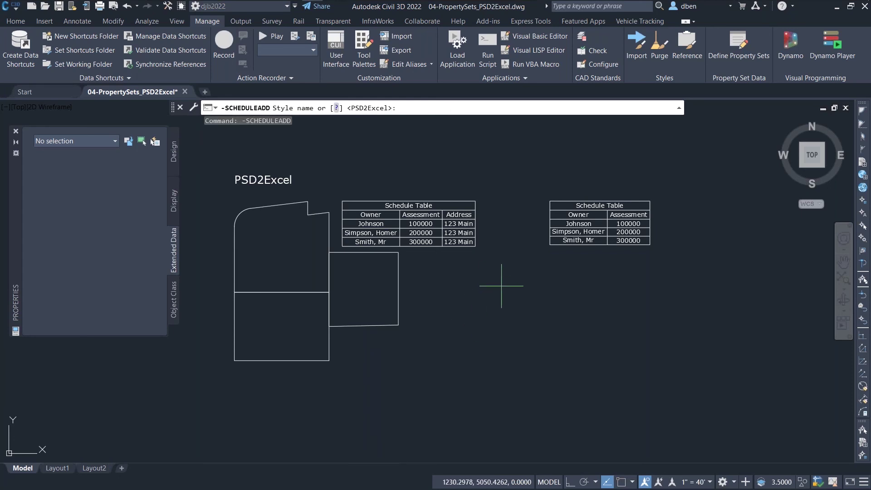
pyautogui.press('Return')
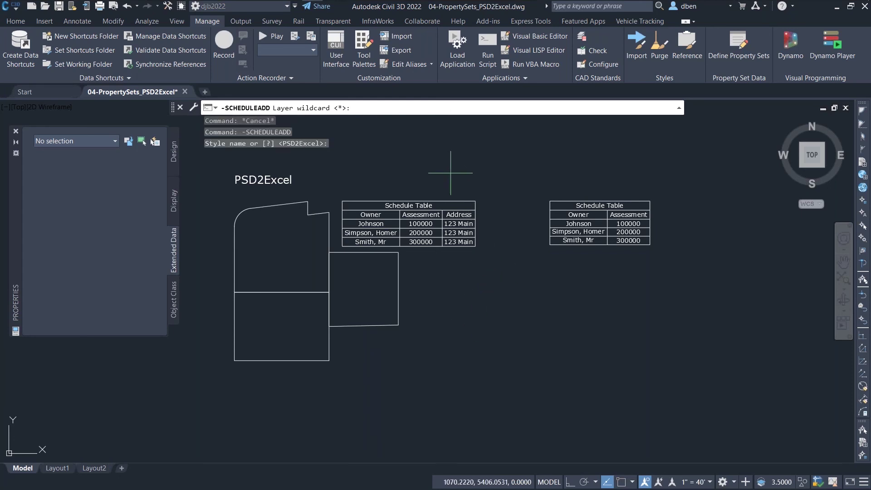
pyautogui.press('Return')
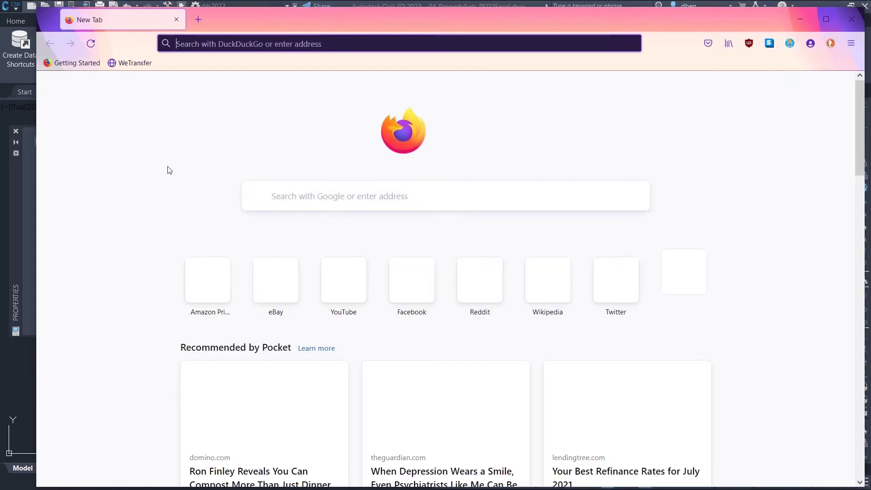
# In Firefox, open the Autodesk article "To Insert Fields in Property Set Definitions" and read its introduction and first procedure steps
pyautogui.hotkey('ctrl', 'v')
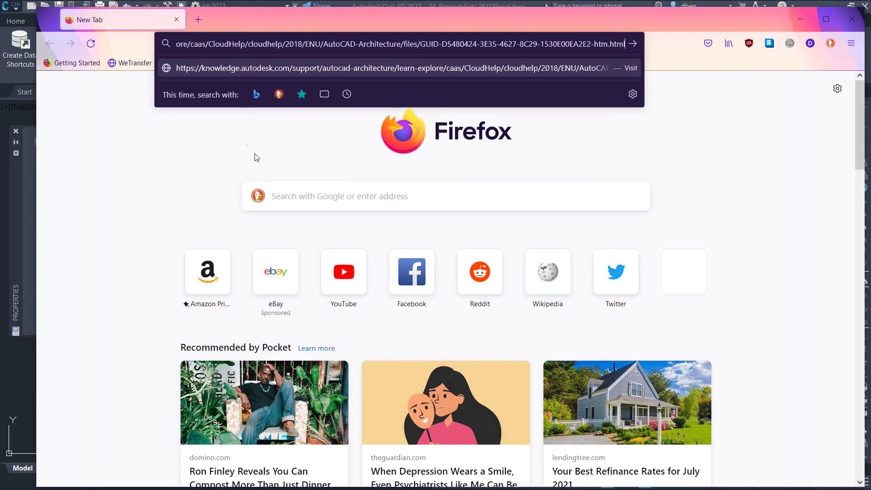
pyautogui.press('Return')
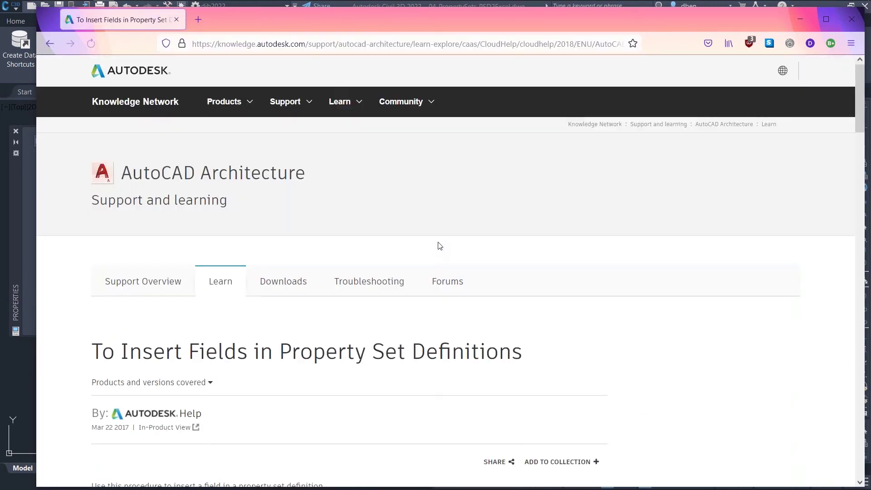
pyautogui.scroll(-1, 434, 247)
pyautogui.scroll(-3, 442, 244)
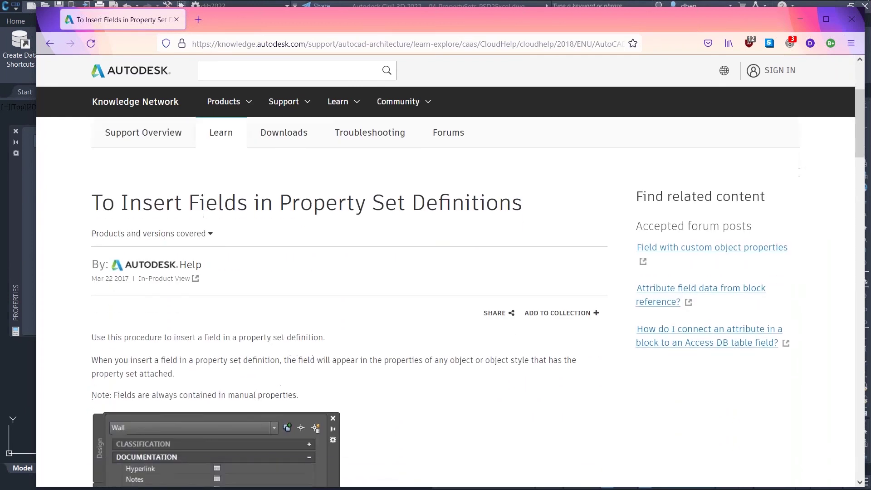
pyautogui.scroll(2, 443, 236)
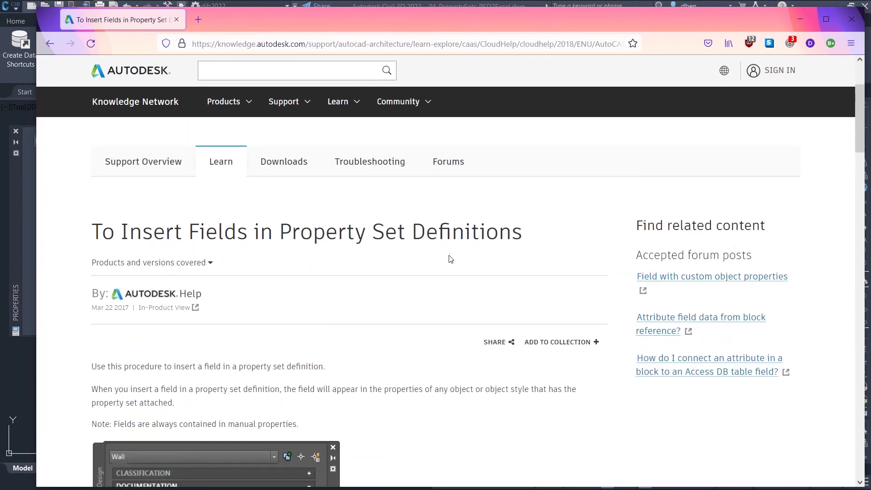
pyautogui.scroll(-3, 451, 259)
pyautogui.scroll(1, 450, 259)
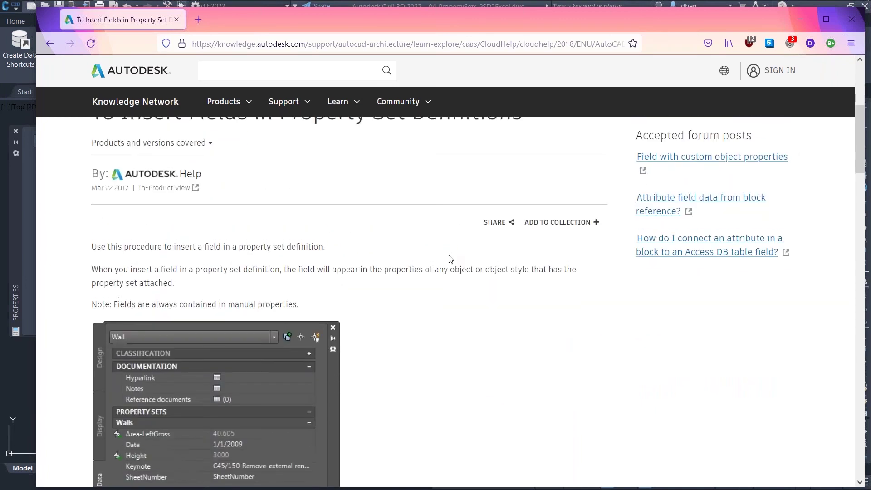
pyautogui.scroll(-2, 451, 259)
pyautogui.scroll(-2, 451, 259)
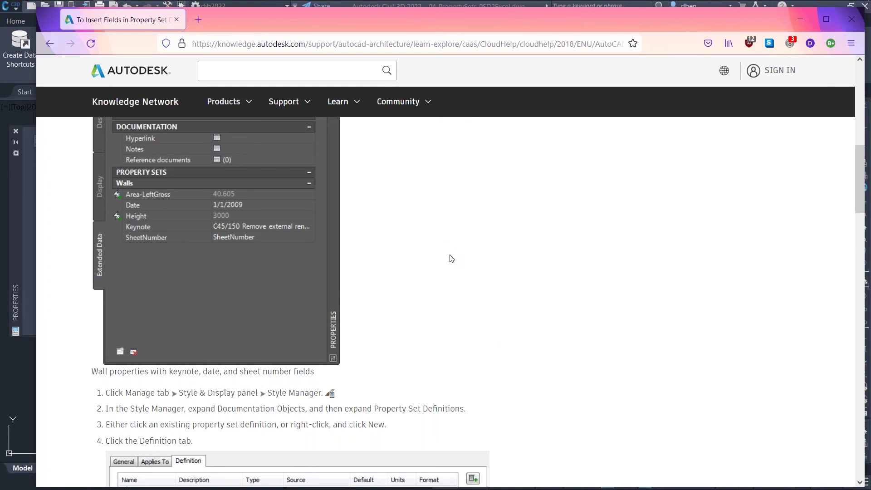
pyautogui.scroll(-2, 452, 259)
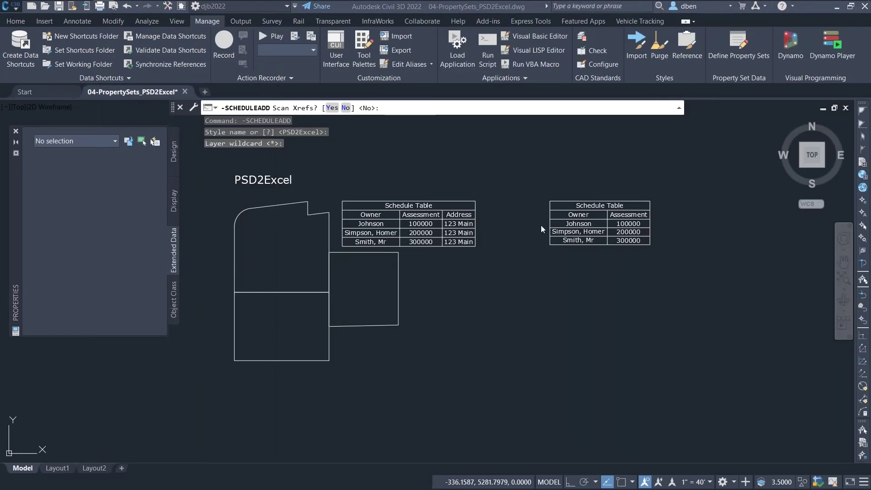
# Back in Civil 3D, open the property set definitions and purge the accidental Parcel2Excel (2) copy
pyautogui.click(737, 39)
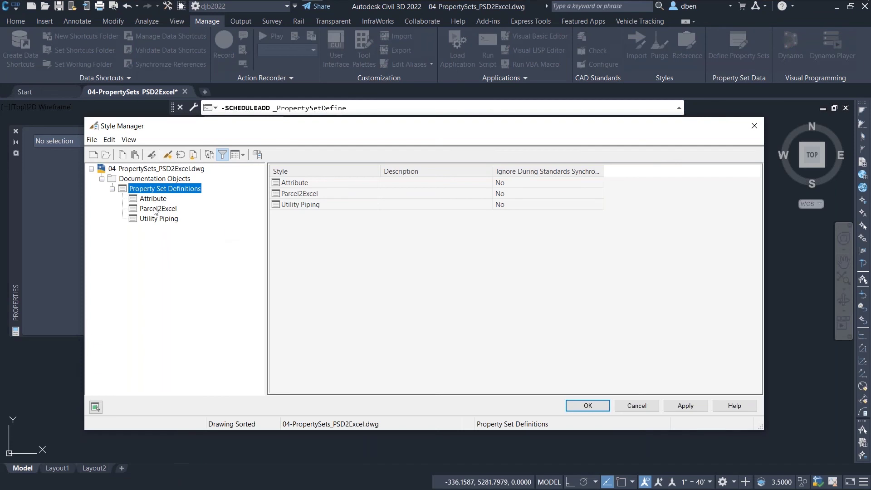
pyautogui.click(156, 208)
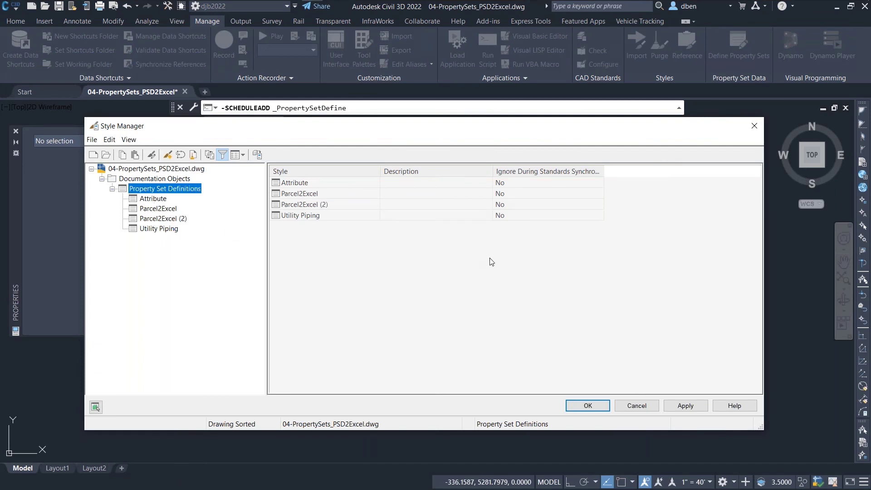
pyautogui.click(157, 208)
pyautogui.click(176, 219)
pyautogui.rightClick(176, 219)
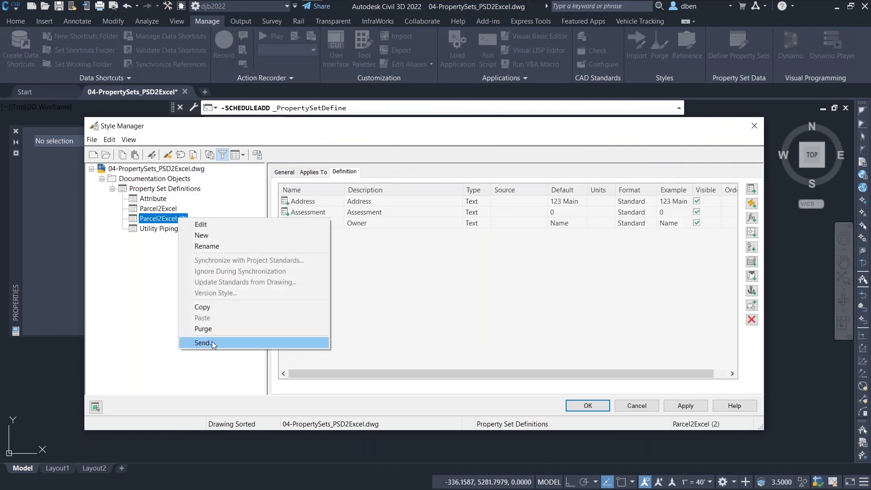
pyautogui.click(203, 331)
# Examine Parcel2Excel's categorized automatic property sources down to Polyline, check them against the Autodesk article, and cancel the source selection
pyautogui.click(167, 208)
pyautogui.click(751, 204)
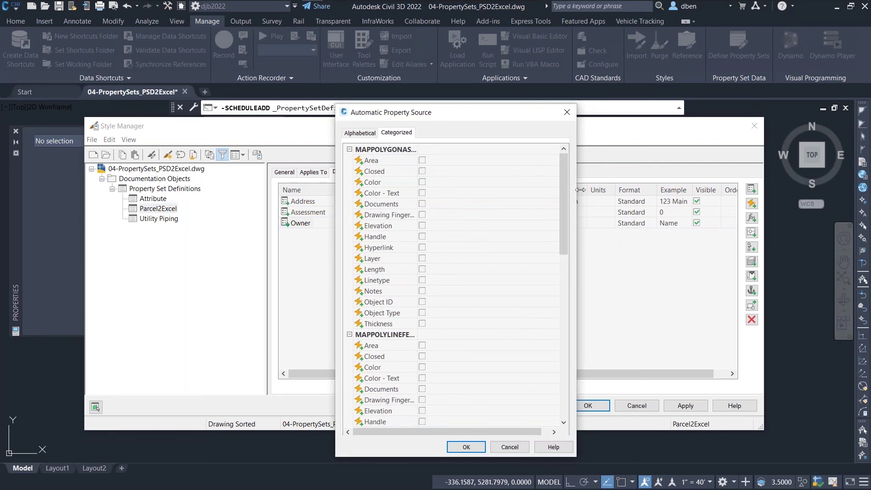
pyautogui.moveTo(562, 176); pyautogui.dragTo(565, 339)
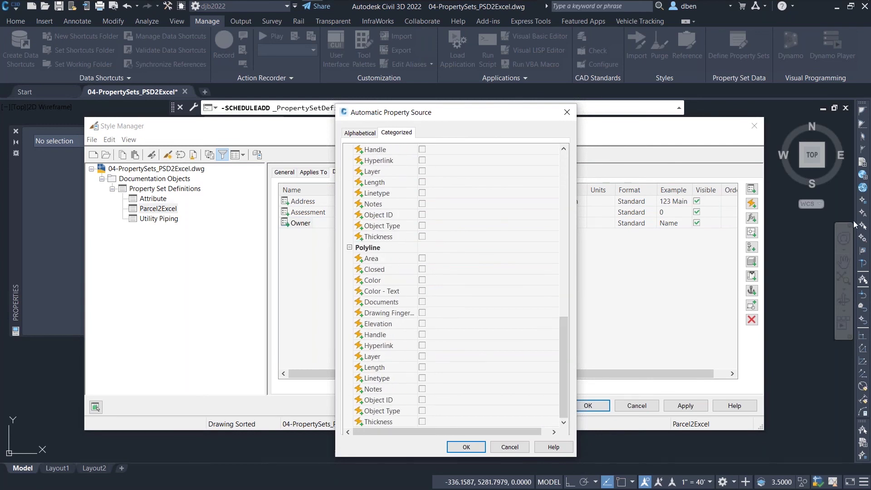
pyautogui.moveTo(870, 208); pyautogui.dragTo(469, 13)
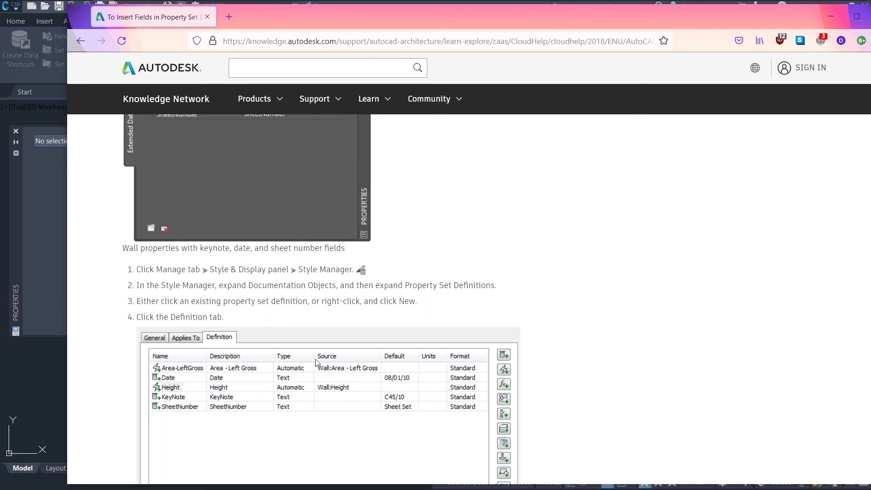
pyautogui.moveTo(406, 21); pyautogui.dragTo(440, 39)
pyautogui.moveTo(598, 91); pyautogui.dragTo(870, 109)
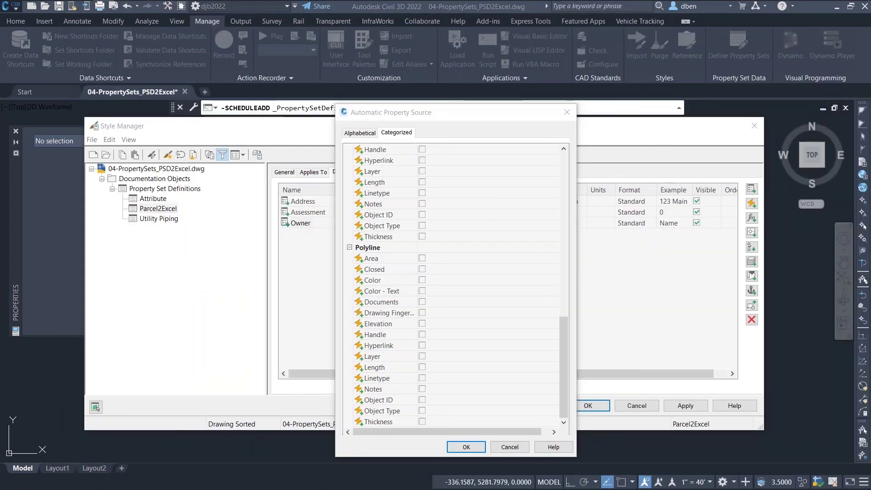
pyautogui.click(510, 447)
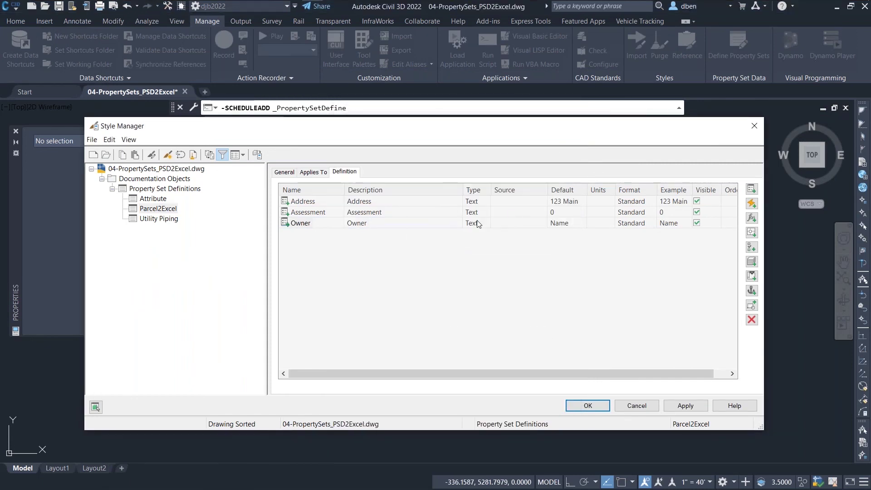
# Examine Parcel2Excel's automatic property sources in alphabetical order down to Thickness, and cancel the source selection
pyautogui.click(751, 203)
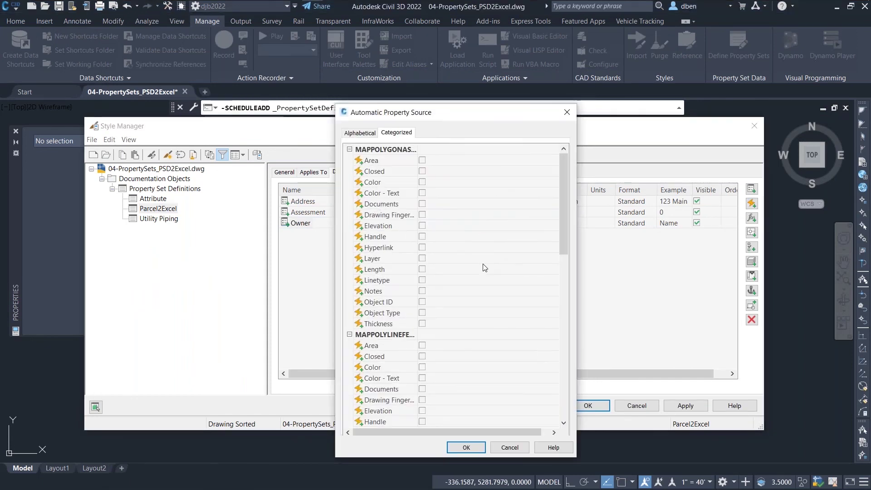
pyautogui.click(353, 134)
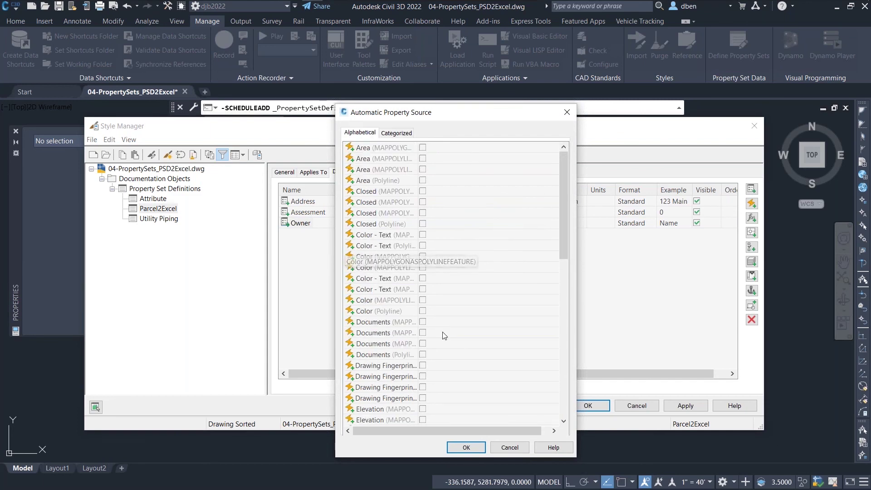
pyautogui.moveTo(562, 191); pyautogui.dragTo(576, 381)
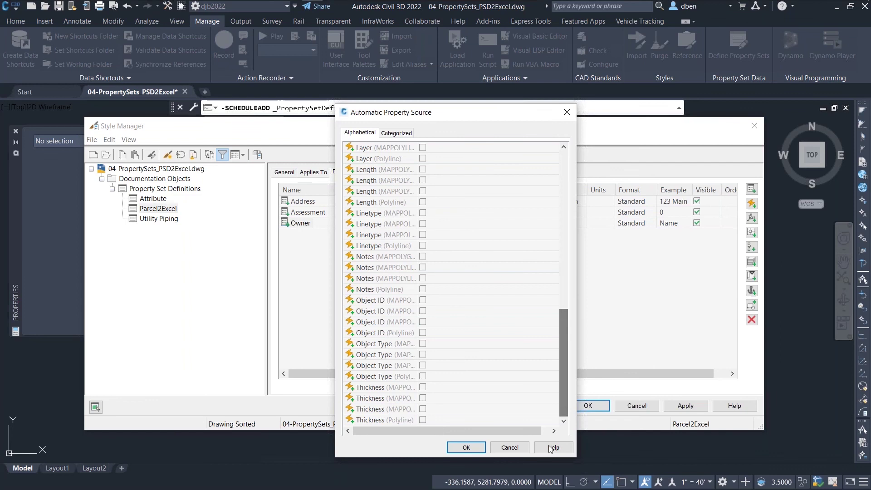
pyautogui.click(519, 448)
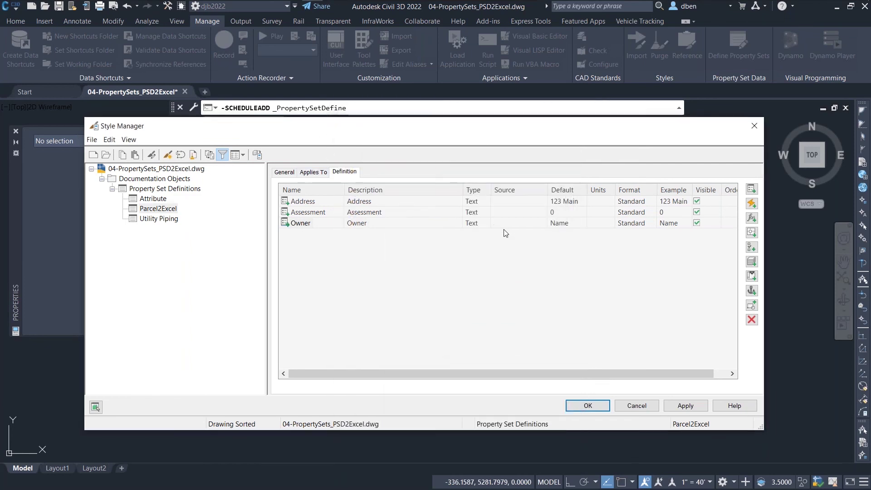
# Examine the data types available for the Owner property, keep Text, and check its source cell
pyautogui.click(488, 224)
pyautogui.click(486, 223)
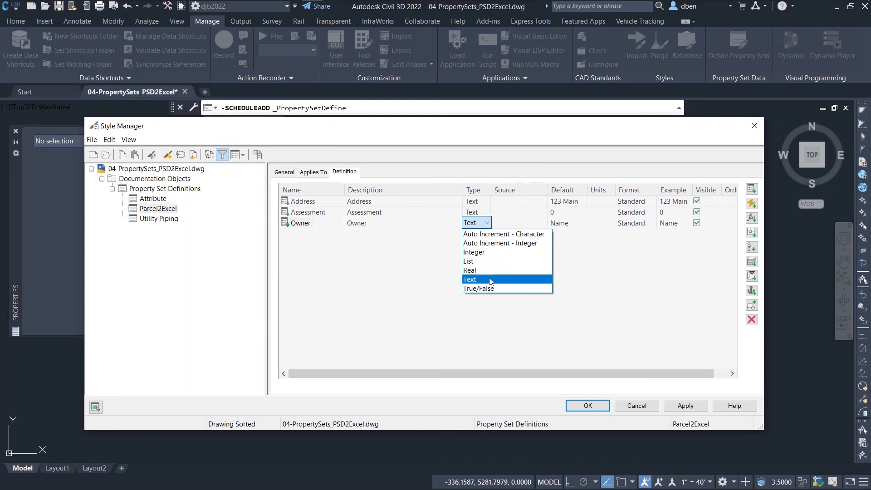
pyautogui.click(419, 320)
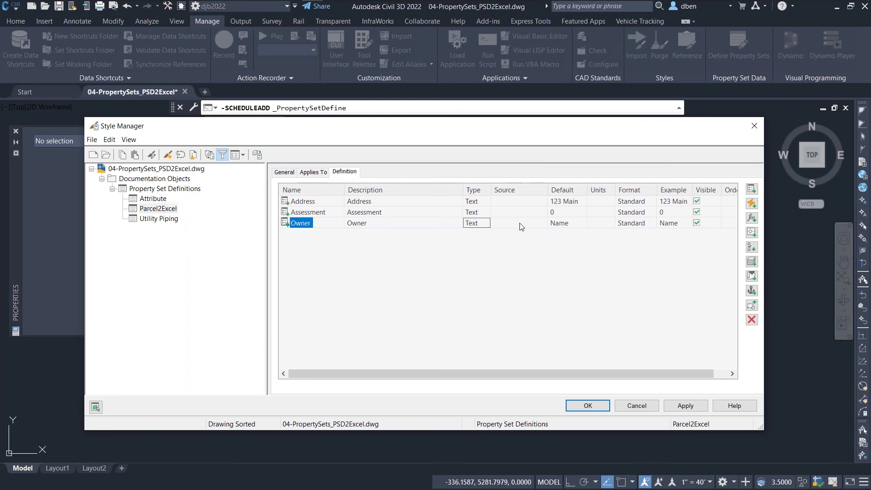
pyautogui.click(520, 224)
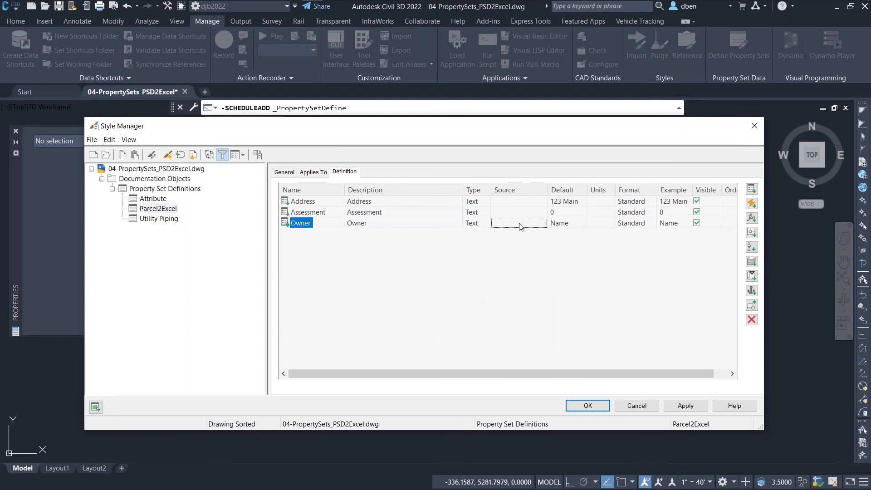
# Examine the fields that can be inserted as the Owner property's default value, and cancel without inserting one
pyautogui.click(566, 224)
pyautogui.rightClick(575, 227)
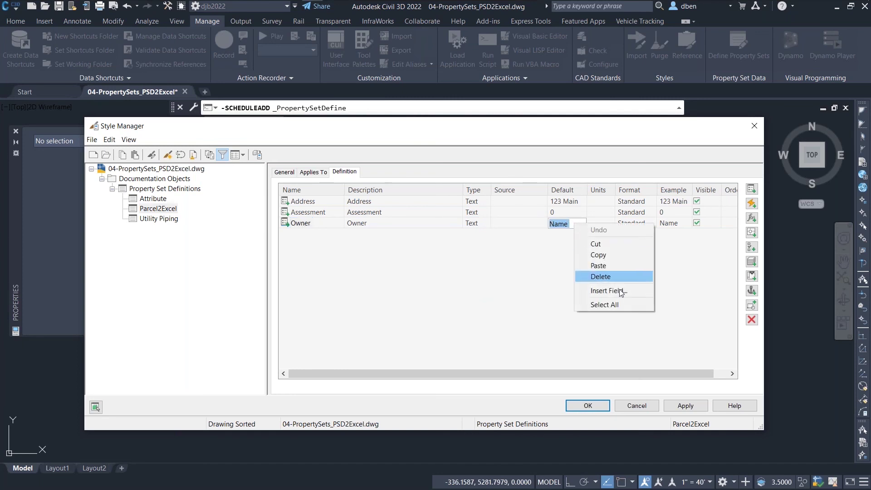
pyautogui.click(607, 292)
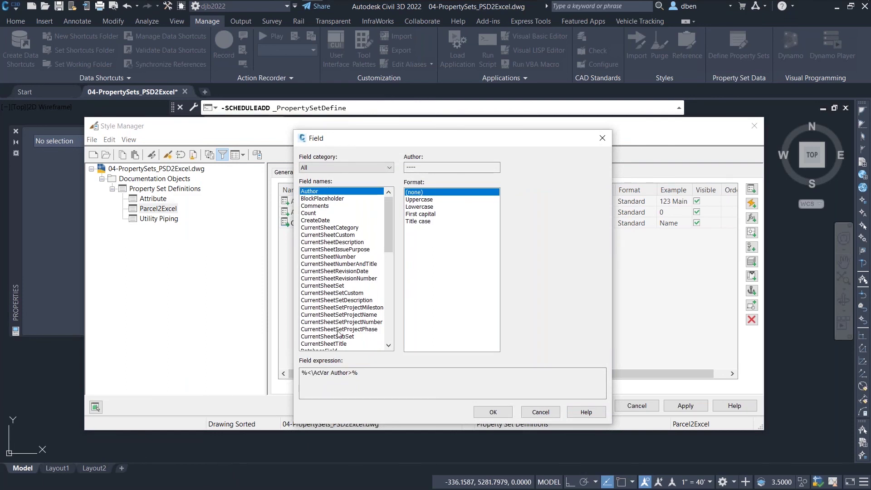
pyautogui.moveTo(455, 136); pyautogui.dragTo(198, 40)
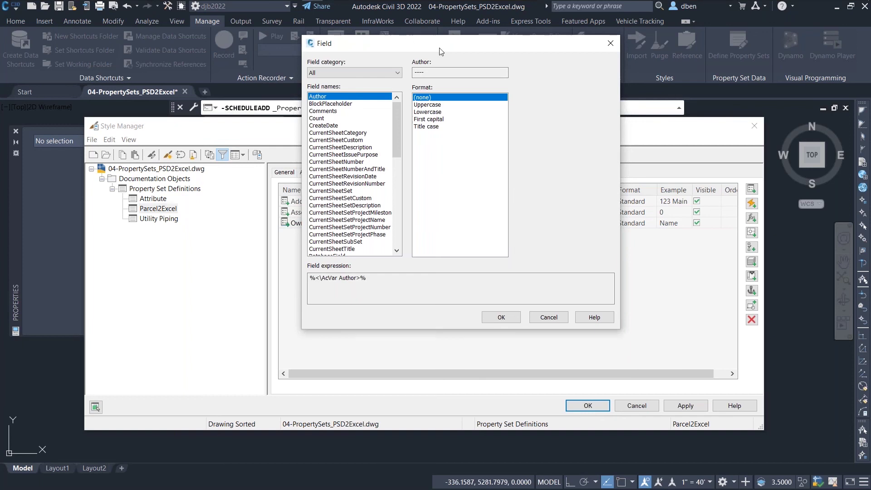
pyautogui.click(557, 319)
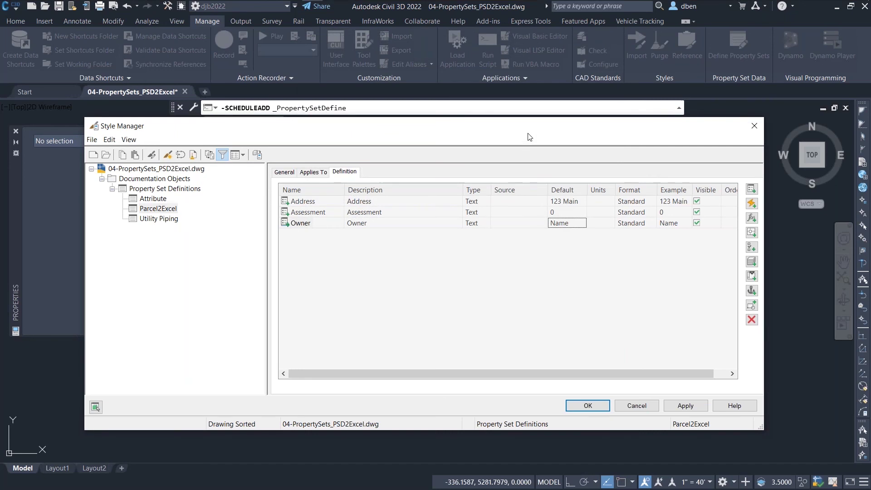
pyautogui.moveTo(528, 135); pyautogui.dragTo(521, 95)
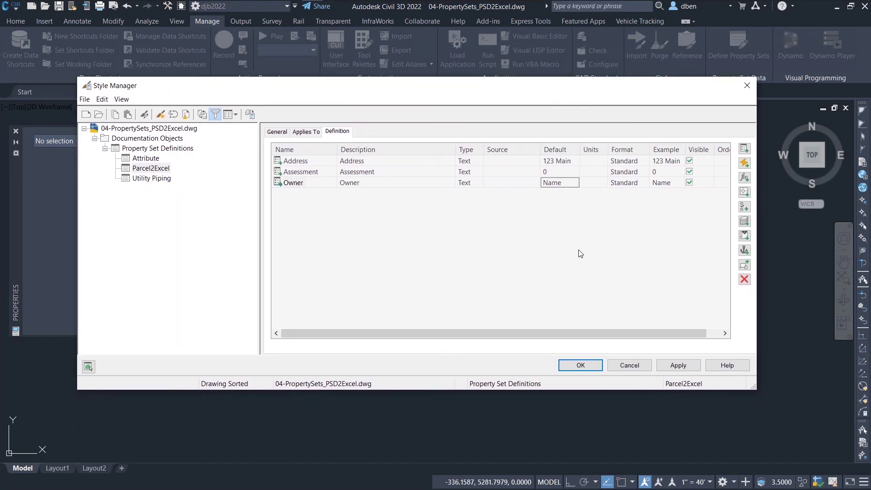